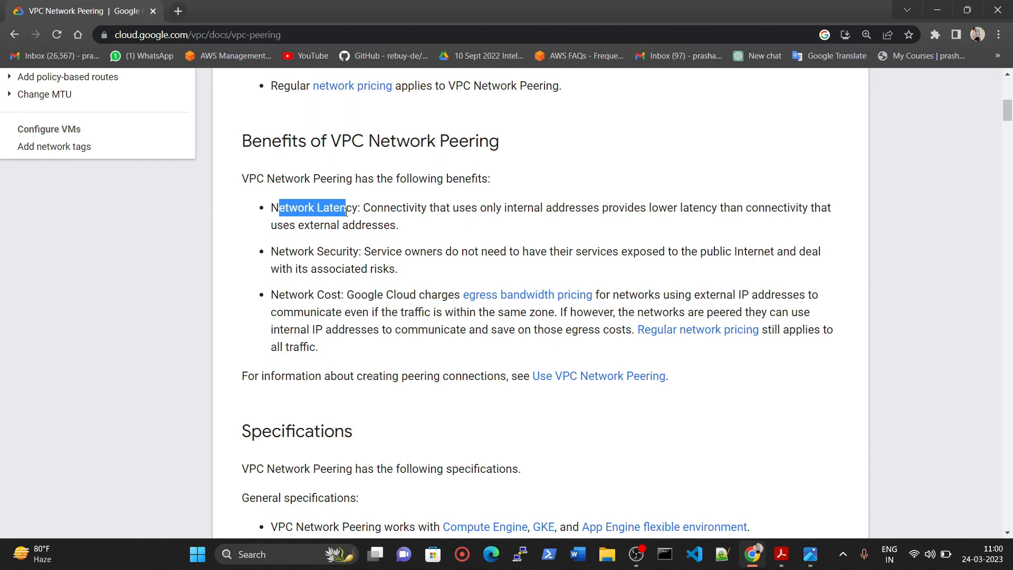
Read the benefits, administrative separation and IAM specifications in the VPC Network Peering documentation.
{"action": "triple_click", "coordinate": [313, 251]}
{"action": "left_click", "coordinate": [312, 291]}
{"action": "triple_click", "coordinate": [312, 294]}
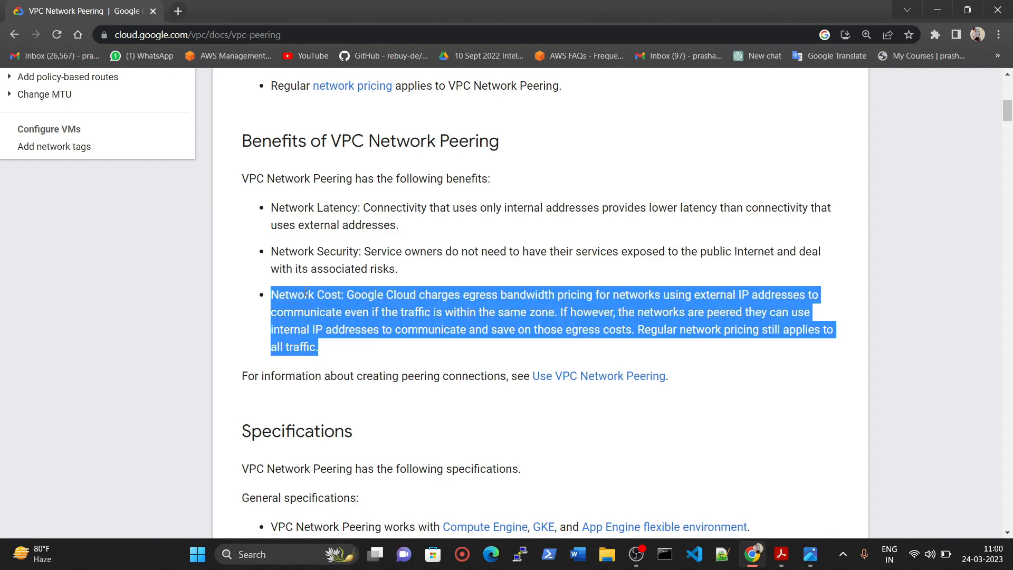
{"action": "left_click", "coordinate": [309, 309]}
{"action": "scroll", "coordinate": [309, 310], "scroll_direction": "down", "scroll_amount": 5}
{"action": "scroll", "coordinate": [317, 343], "scroll_direction": "up", "scroll_amount": 10}
{"action": "scroll", "coordinate": [325, 368], "scroll_direction": "down", "scroll_amount": 9}
{"action": "scroll", "coordinate": [470, 313], "scroll_direction": "down", "scroll_amount": 5}
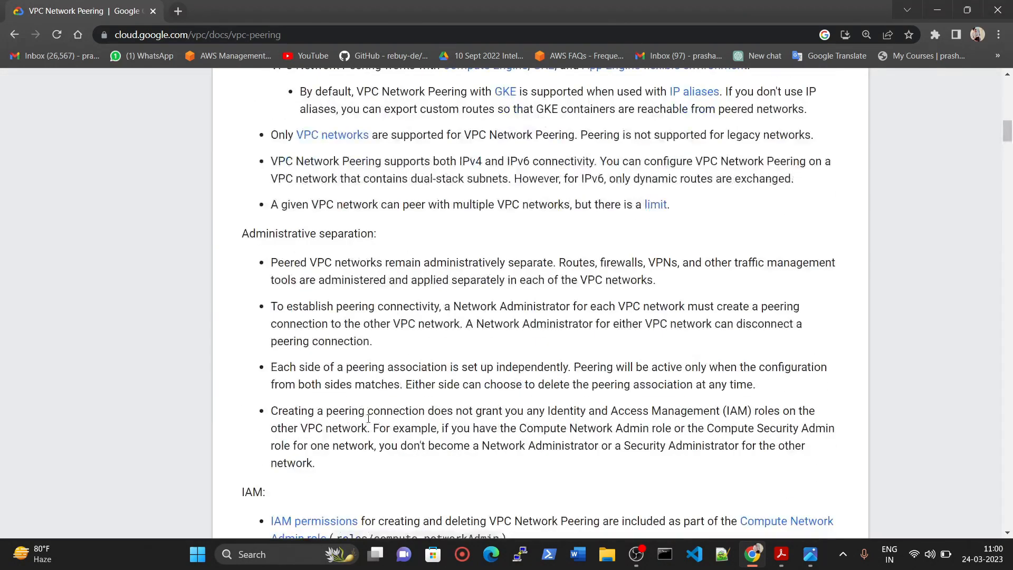
{"action": "scroll", "coordinate": [320, 395], "scroll_direction": "down", "scroll_amount": 5}
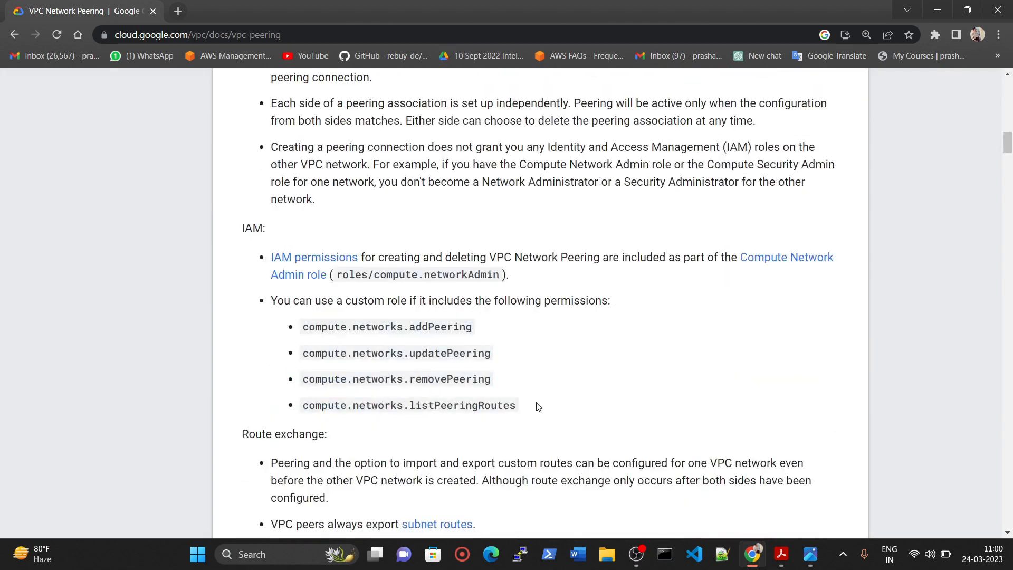
{"action": "scroll", "coordinate": [511, 363], "scroll_direction": "up", "scroll_amount": 20}
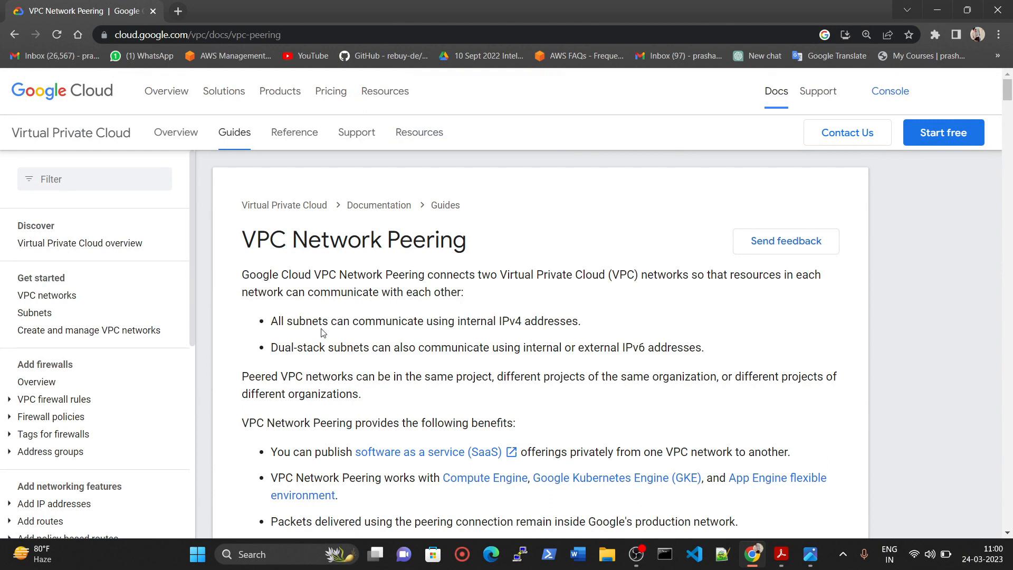
Examine the introduction of the VPC Network Peering page, covering subnet communication, SaaS publishing and network pricing.
{"action": "left_click_drag", "start_coordinate": [273, 317], "coordinate": [646, 319]}
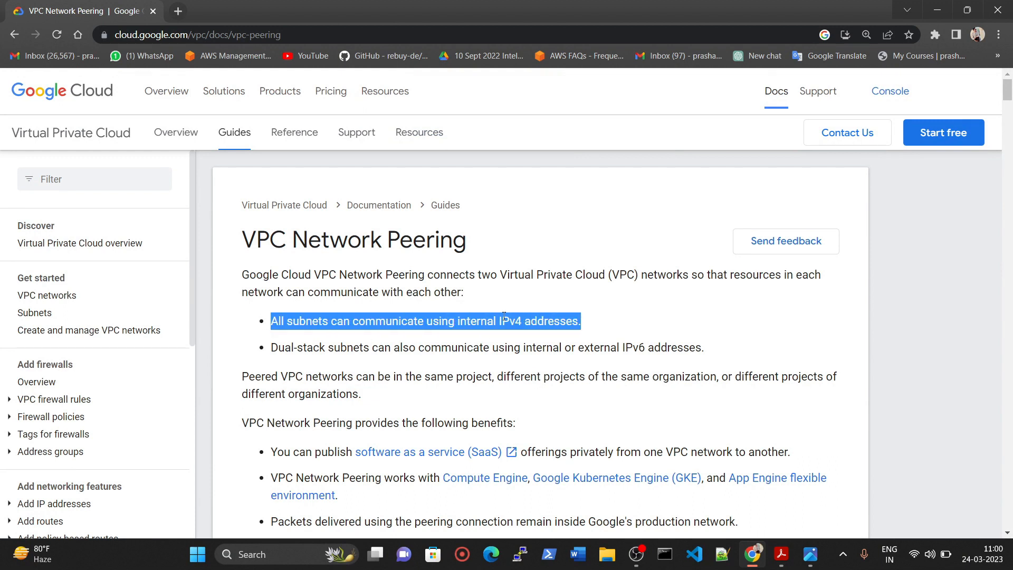
{"action": "left_click_drag", "start_coordinate": [260, 350], "coordinate": [715, 362]}
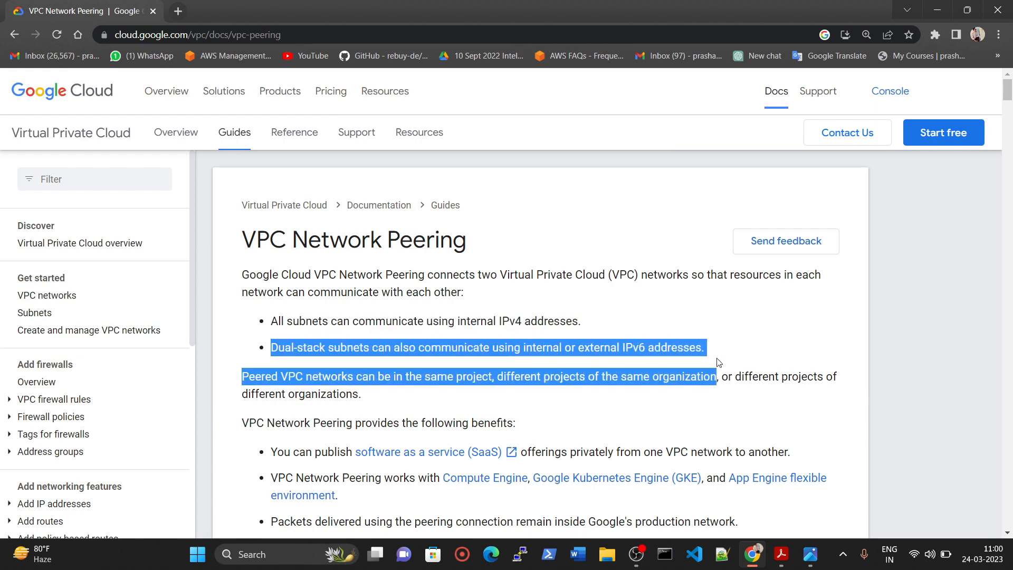
{"action": "scroll", "coordinate": [375, 312], "scroll_direction": "down", "scroll_amount": 2}
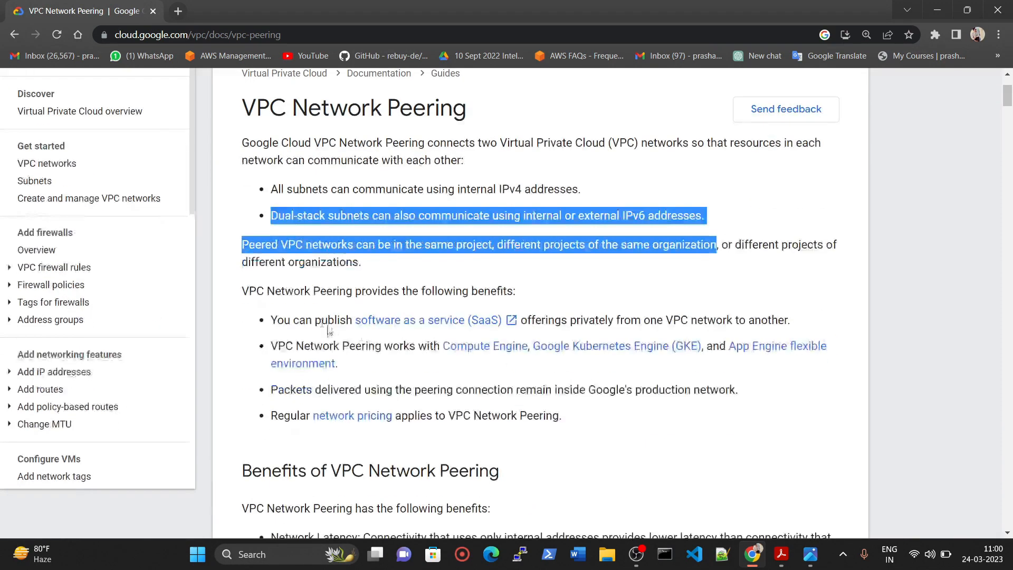
{"action": "left_click_drag", "start_coordinate": [259, 325], "coordinate": [504, 327]}
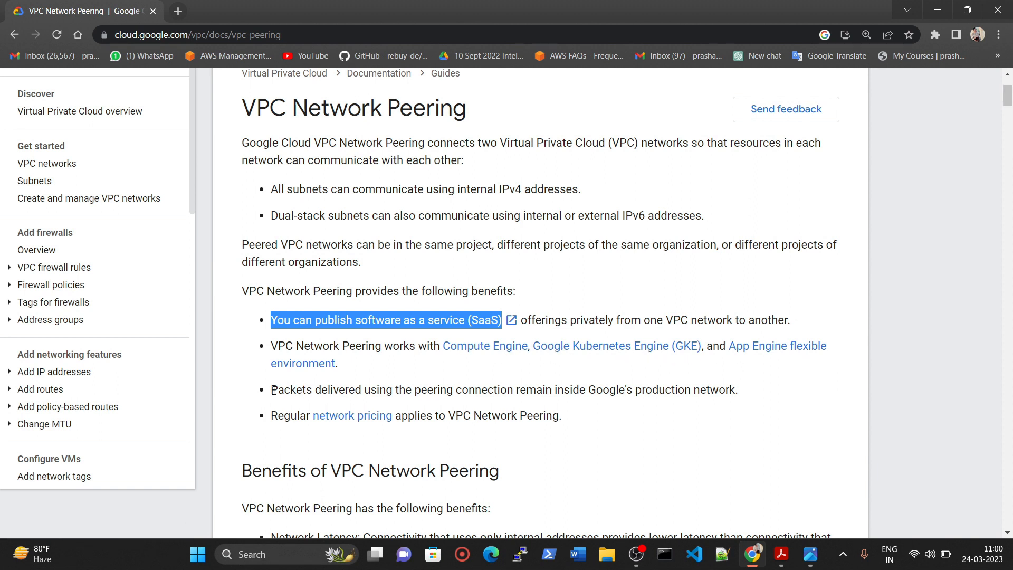
{"action": "left_click_drag", "start_coordinate": [261, 418], "coordinate": [521, 417]}
{"action": "left_click", "coordinate": [601, 414]}
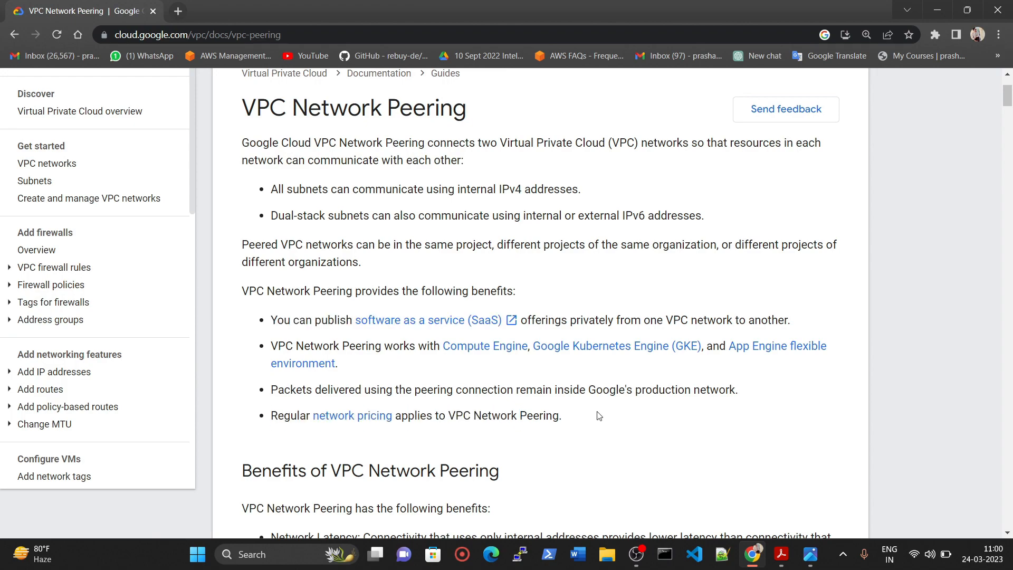
{"action": "scroll", "coordinate": [581, 415], "scroll_direction": "down", "scroll_amount": 8}
{"action": "scroll", "coordinate": [578, 411], "scroll_direction": "up", "scroll_amount": 10}
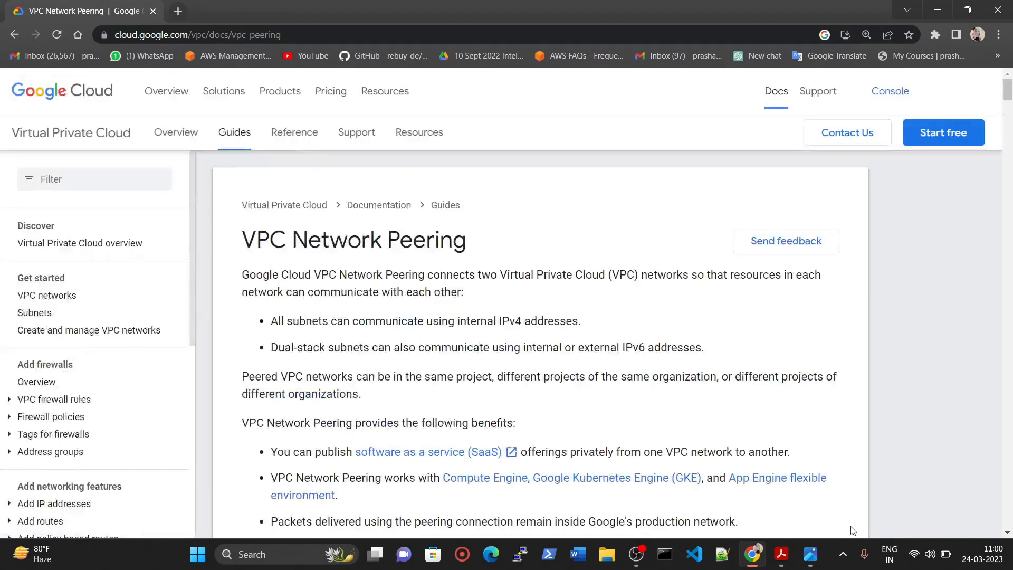
Switch to the image viewer and examine the VPC peering diagram and the three-network architecture diagram.
{"action": "left_click", "coordinate": [782, 554]}
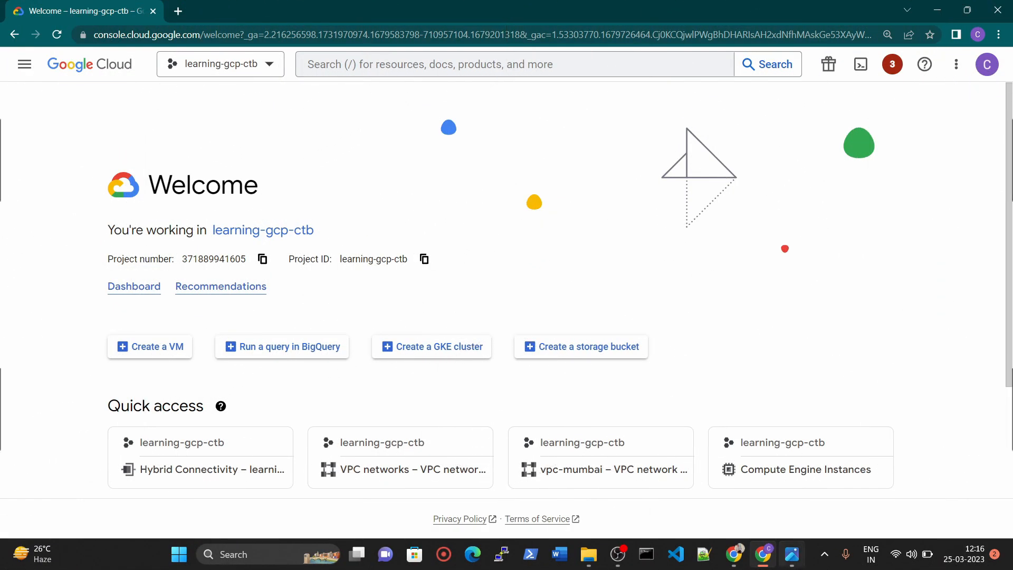
{"action": "left_click", "coordinate": [791, 554]}
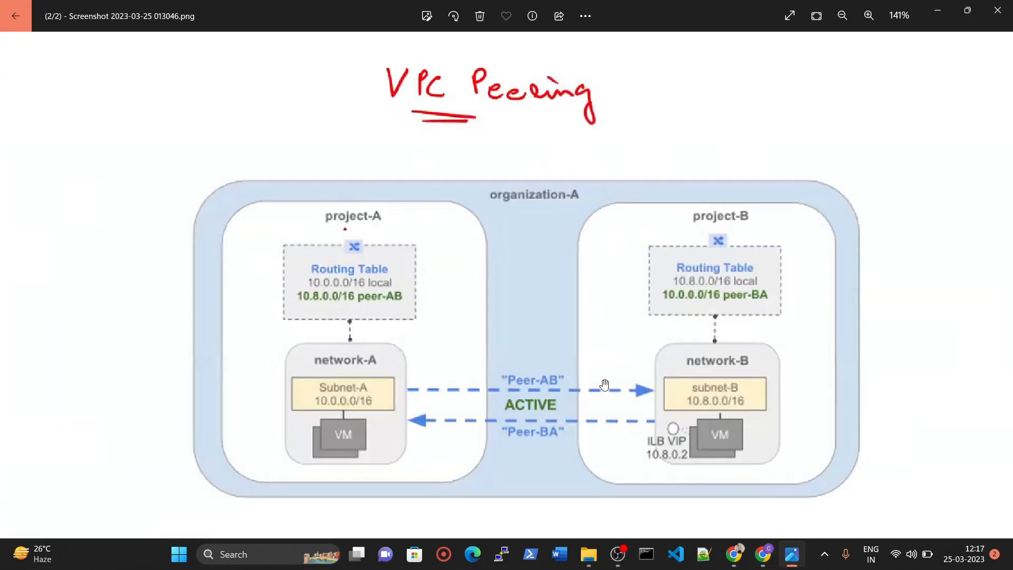
{"action": "scroll", "coordinate": [448, 378], "scroll_direction": "left", "scroll_amount": 1}
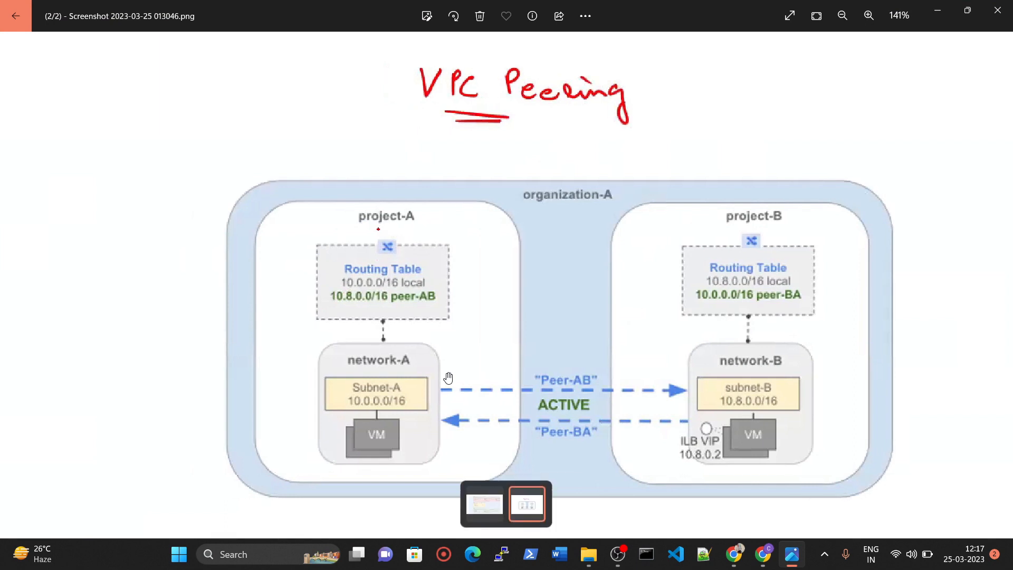
{"action": "left_click", "coordinate": [491, 504]}
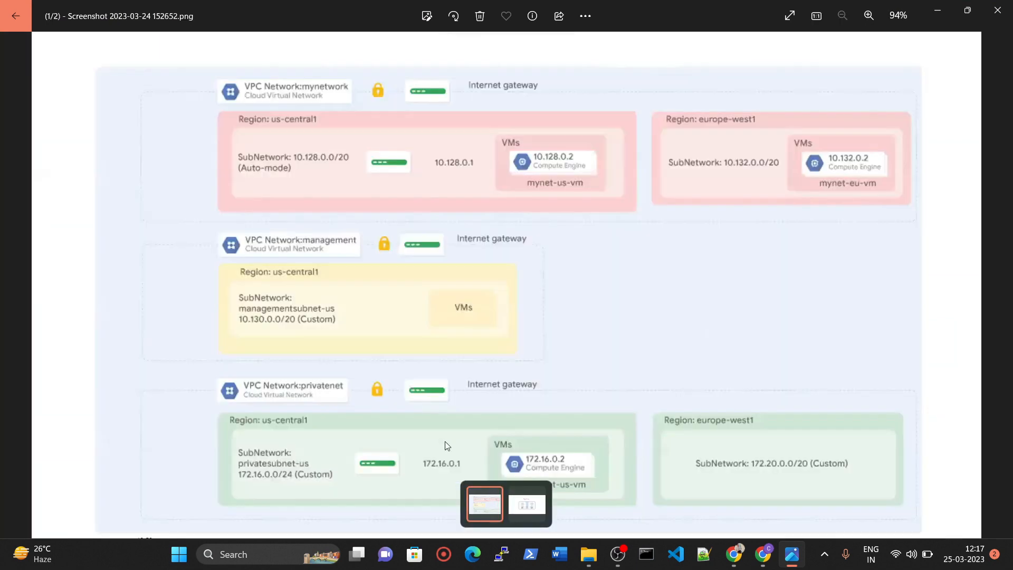
{"action": "scroll", "coordinate": [519, 140], "scroll_direction": "up", "scroll_amount": 1}
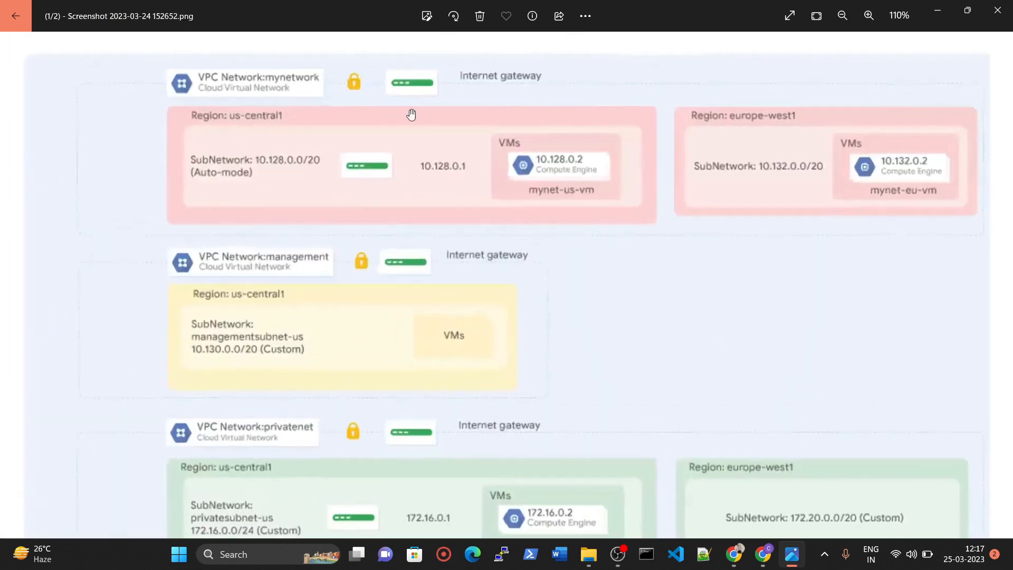
{"action": "scroll", "coordinate": [653, 116], "scroll_direction": "down", "scroll_amount": 1}
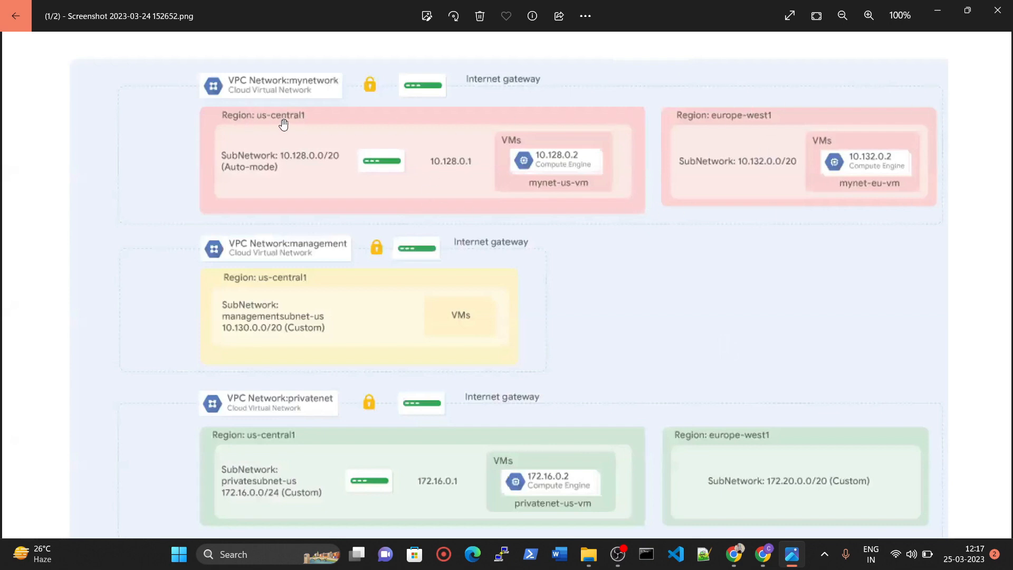
{"action": "left_click", "coordinate": [742, 121]}
{"action": "scroll", "coordinate": [403, 264], "scroll_direction": "down", "scroll_amount": 1}
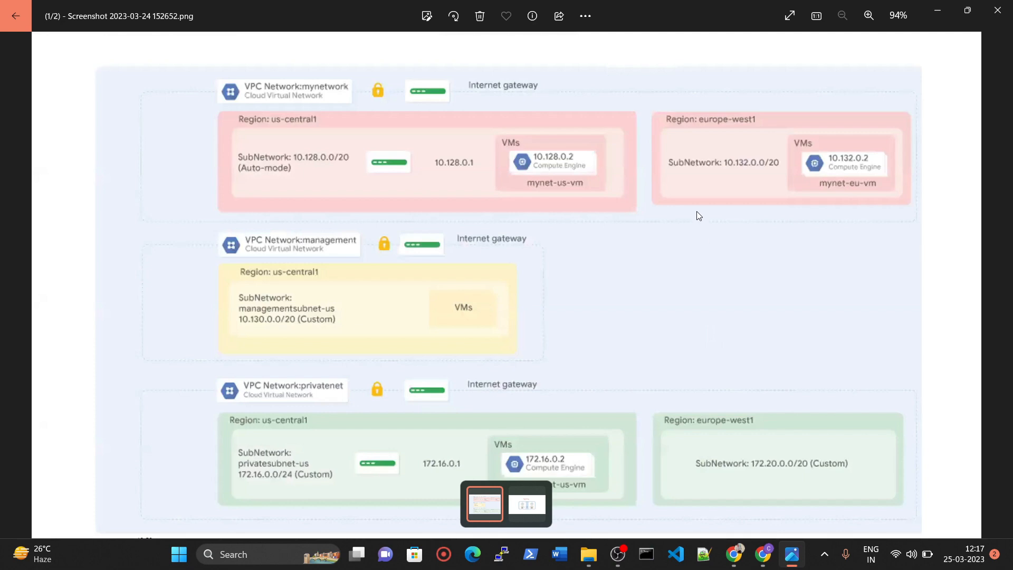
Switch to the Google Cloud console, open the project's VPC networks page and start creating a VPC network.
{"action": "left_click", "coordinate": [763, 554]}
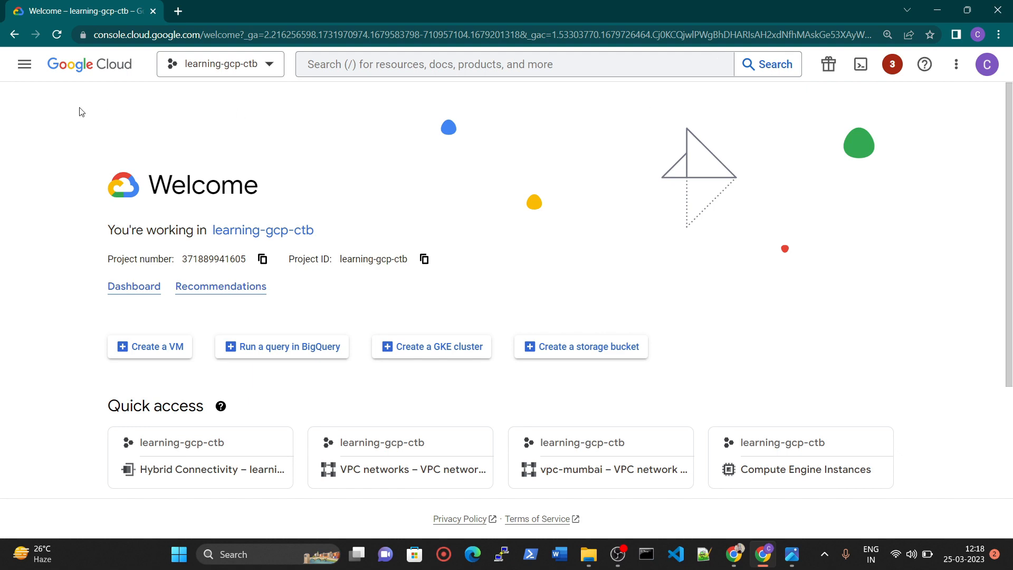
{"action": "left_click", "coordinate": [26, 69]}
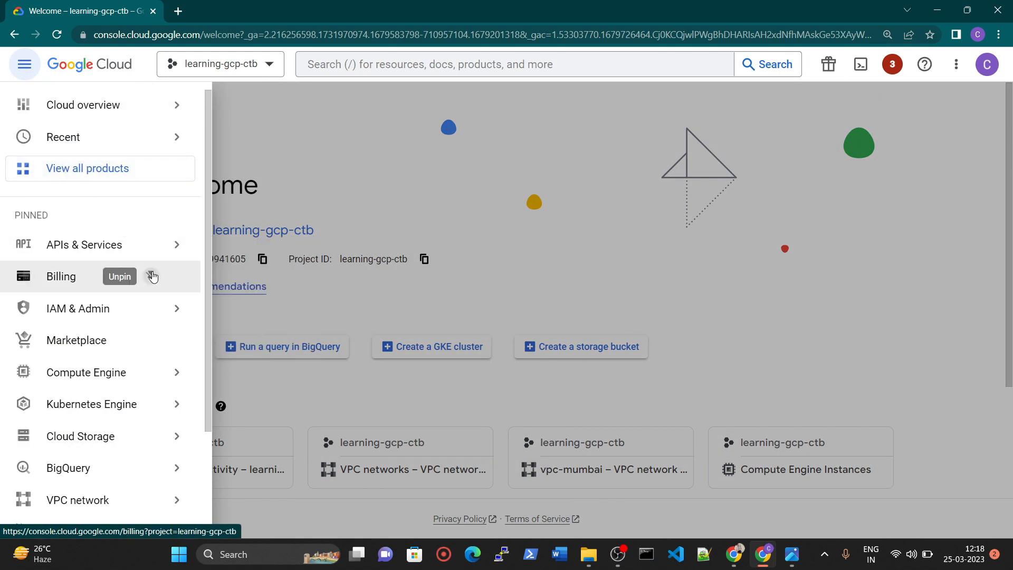
{"action": "scroll", "coordinate": [130, 399], "scroll_direction": "down", "scroll_amount": 2}
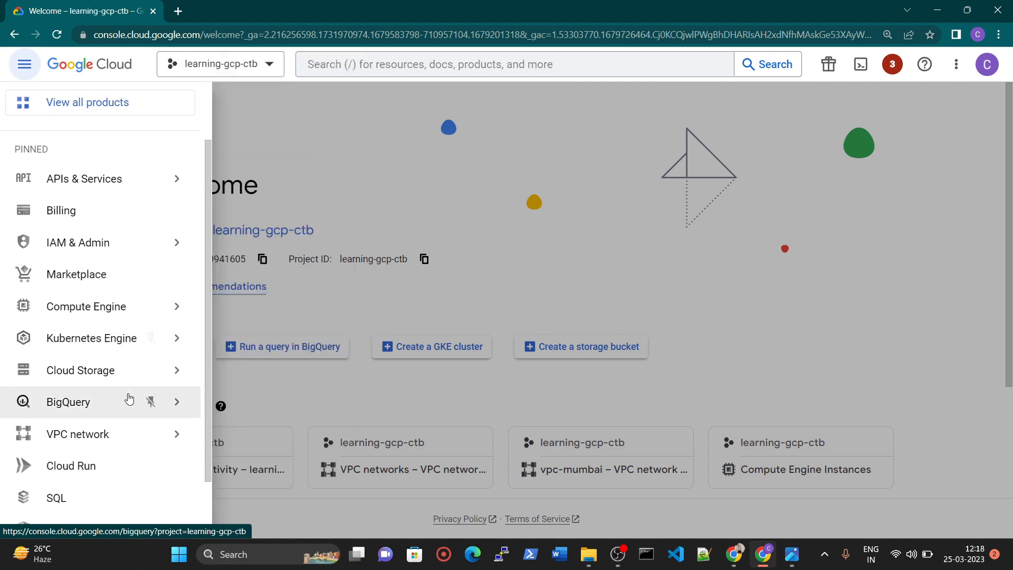
{"action": "left_click", "coordinate": [97, 374]}
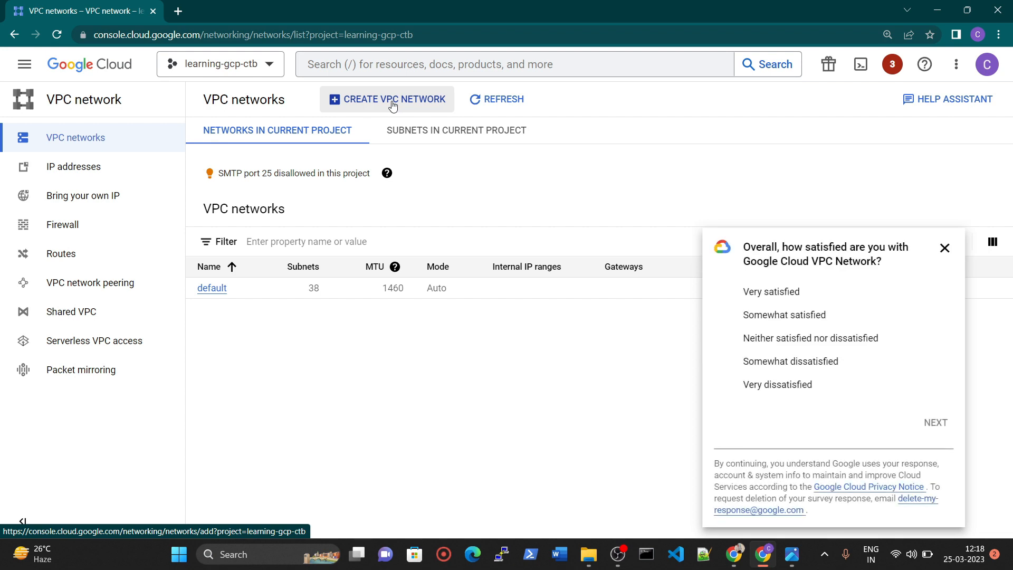
{"action": "left_click", "coordinate": [944, 247]}
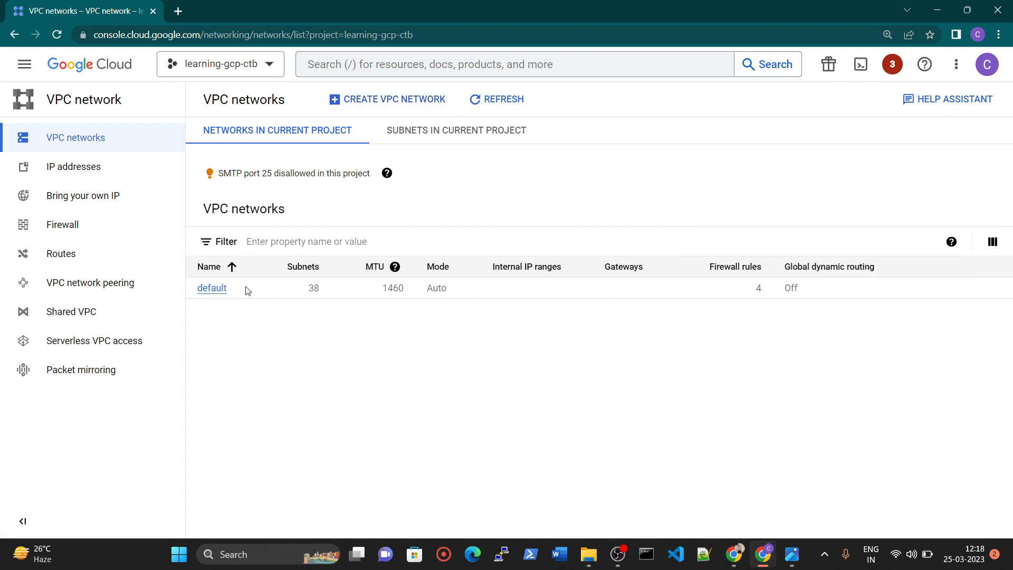
{"action": "left_click", "coordinate": [385, 100]}
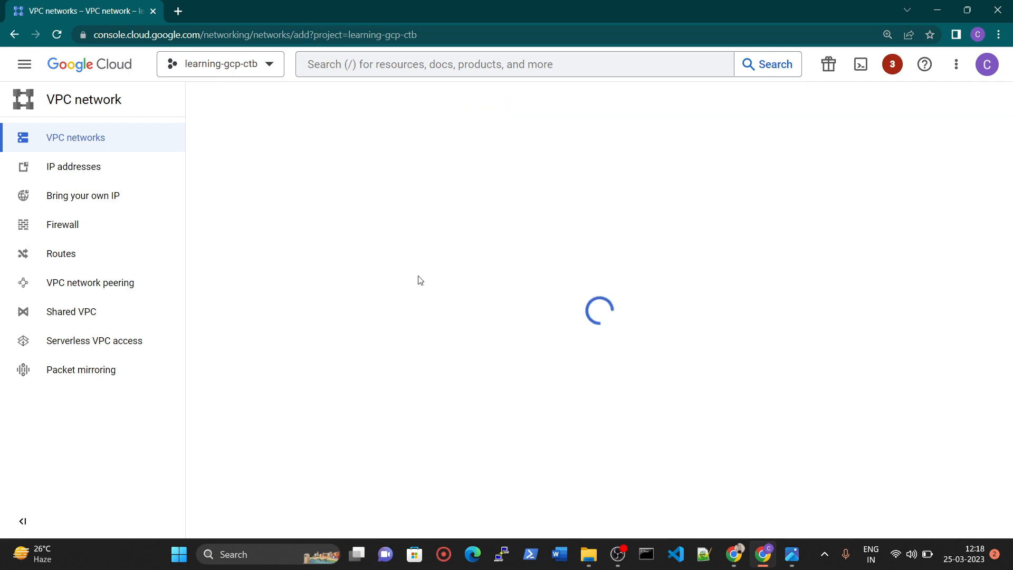
Check the architecture diagram for the name and subnet mode of the first VPC network, then return to the console.
{"action": "key", "text": "alt+Tab"}
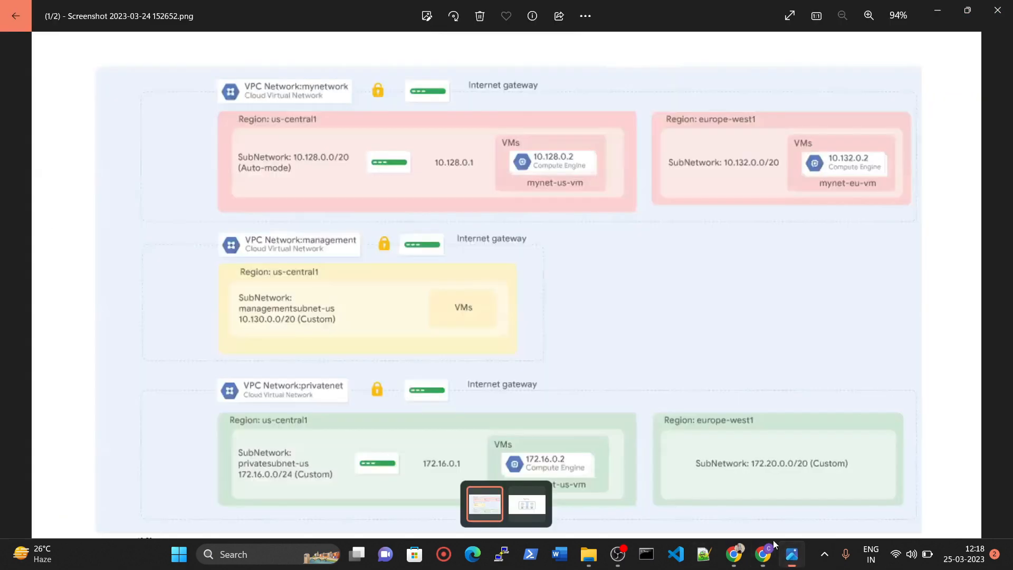
{"action": "scroll", "coordinate": [258, 180], "scroll_direction": "up", "scroll_amount": 3}
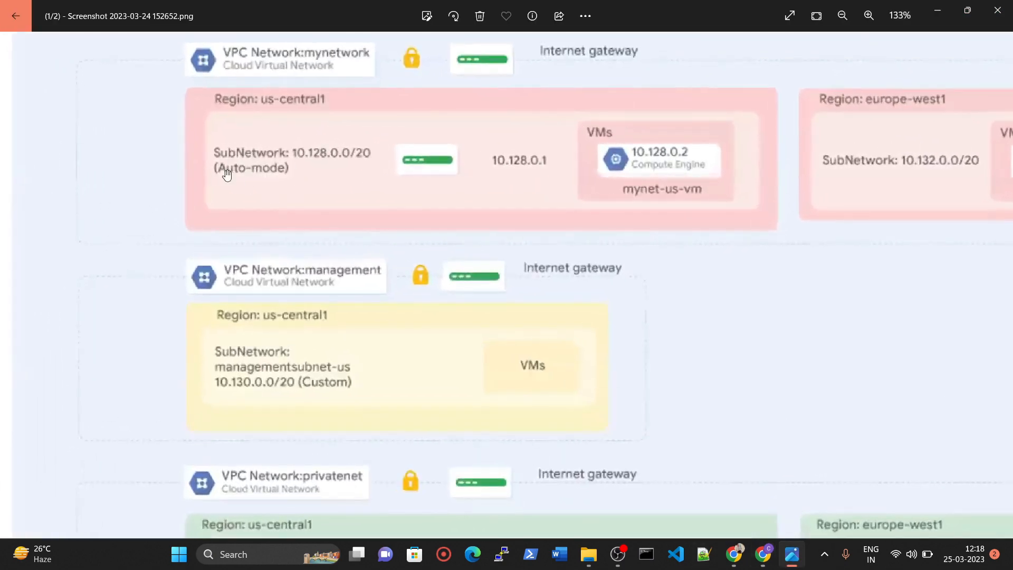
{"action": "scroll", "coordinate": [272, 172], "scroll_direction": "down", "scroll_amount": 2}
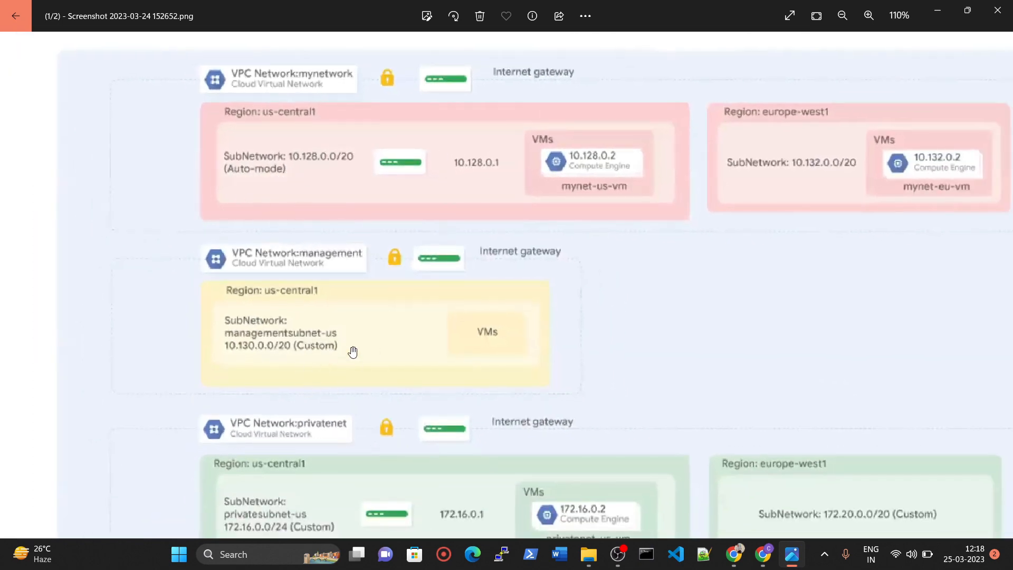
{"action": "left_click", "coordinate": [763, 554]}
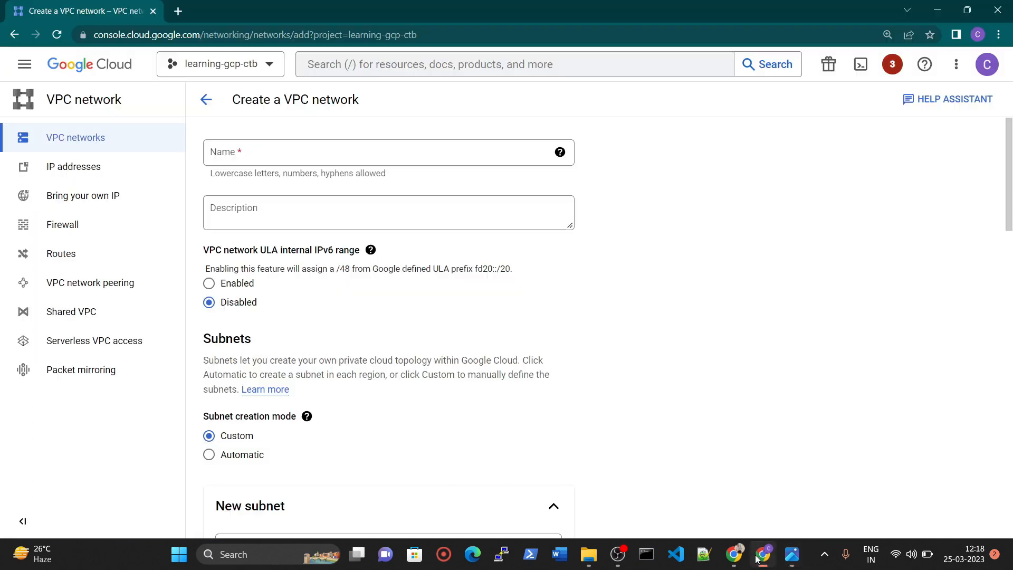
Name the new VPC network mynetwork, following the architecture diagram, and leave its description empty.
{"action": "left_click", "coordinate": [296, 152]}
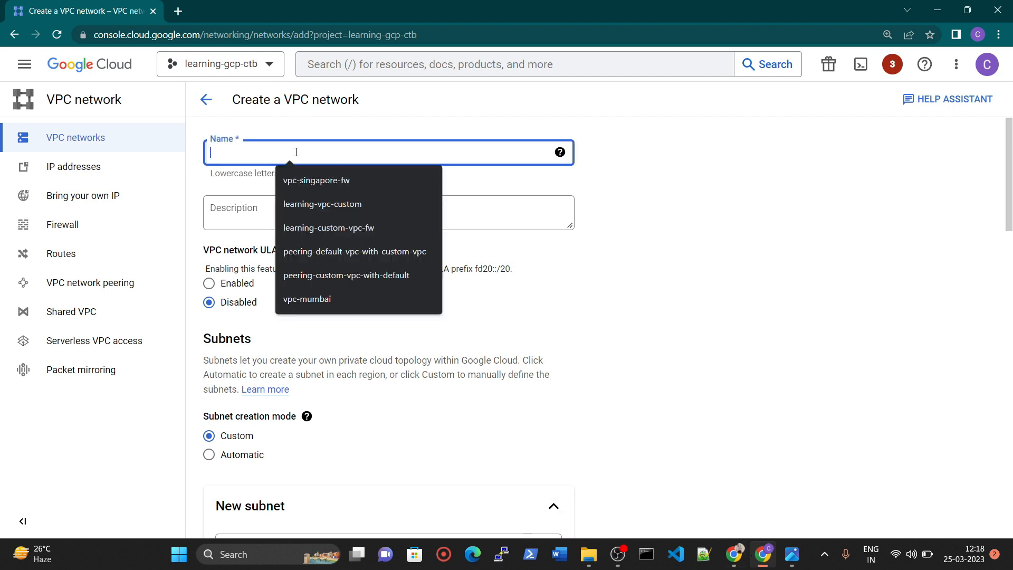
{"action": "left_click", "coordinate": [791, 554]}
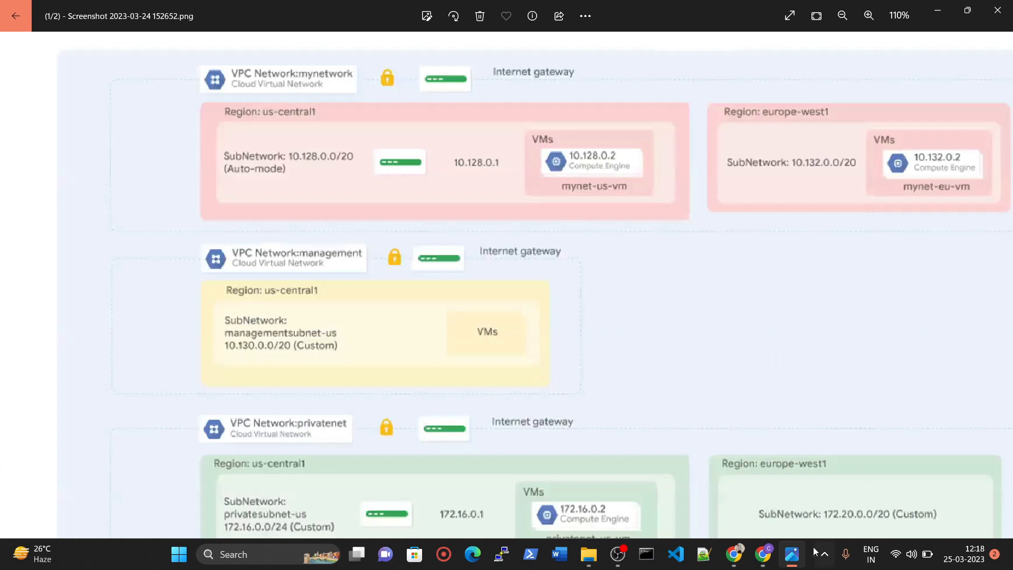
{"action": "left_click", "coordinate": [792, 554]}
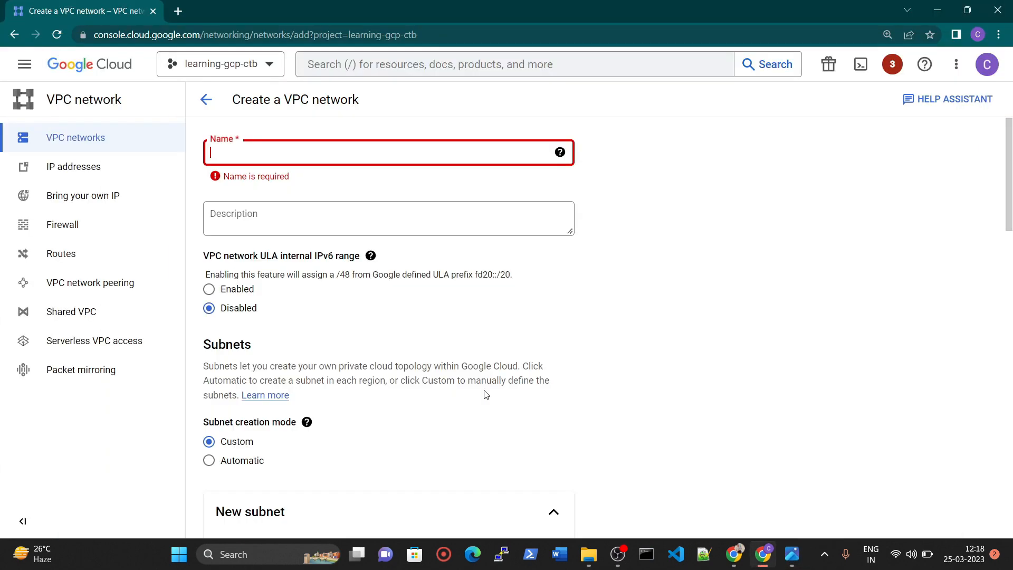
{"action": "left_click", "coordinate": [280, 155]}
{"action": "type", "text": "myne"}
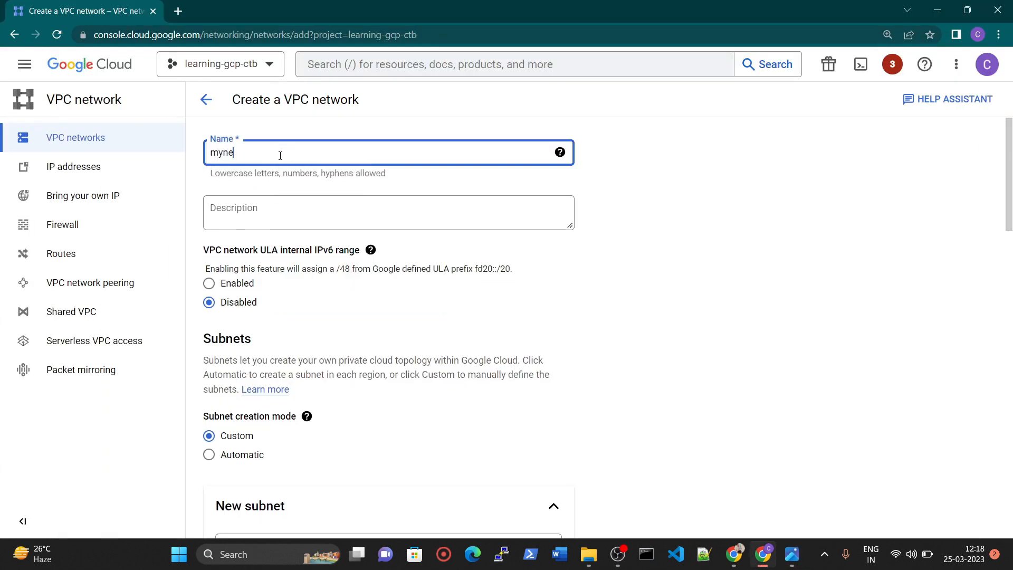
{"action": "type", "text": "twork"}
{"action": "key", "text": "Tab"}
{"action": "key", "text": "Tab"}
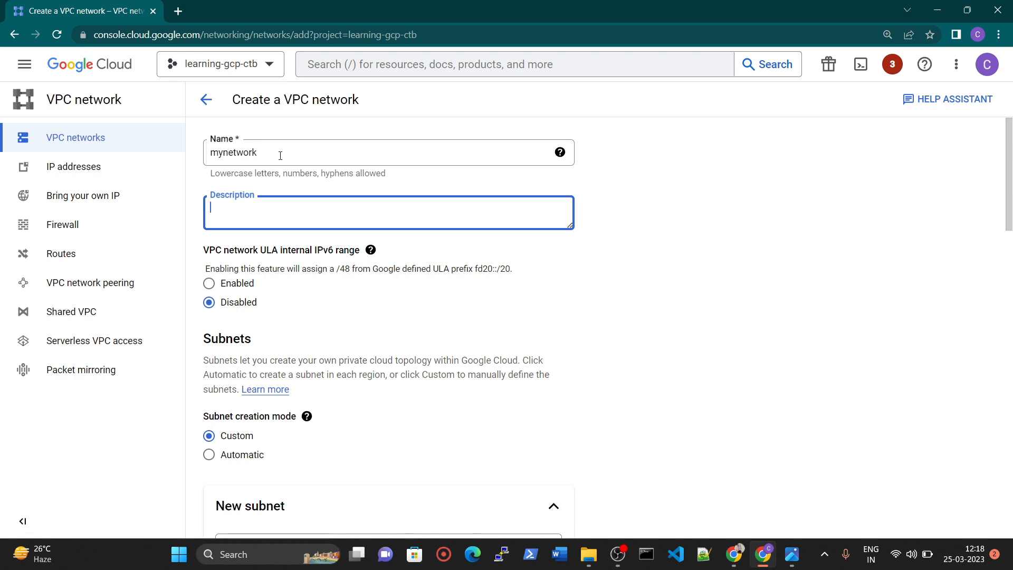
Set the subnet creation mode to Automatic and review the IP address ranges assigned to each region.
{"action": "scroll", "coordinate": [277, 216], "scroll_direction": "down", "scroll_amount": 3}
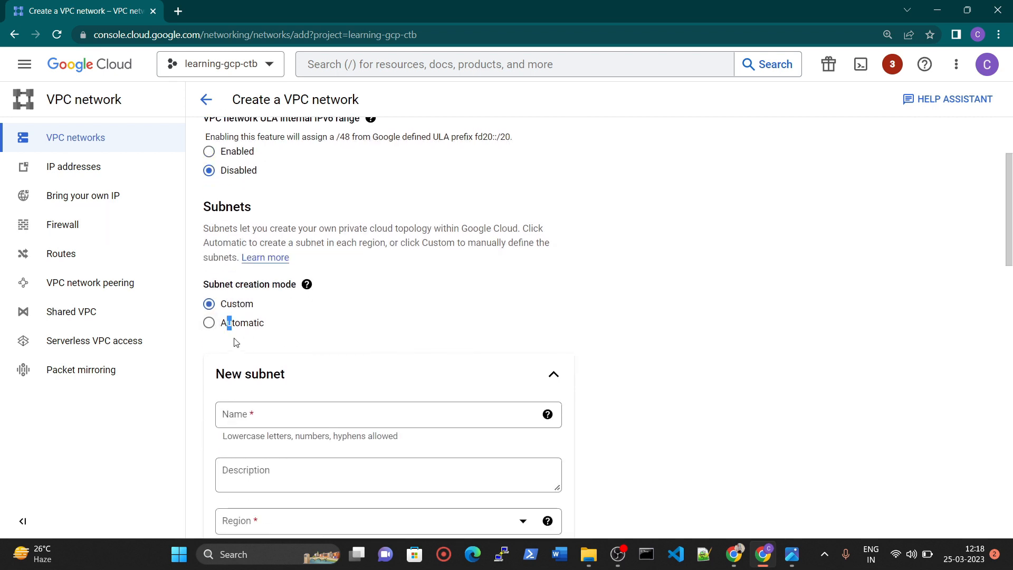
{"action": "left_click", "coordinate": [209, 323]}
{"action": "scroll", "coordinate": [405, 331], "scroll_direction": "down", "scroll_amount": 5}
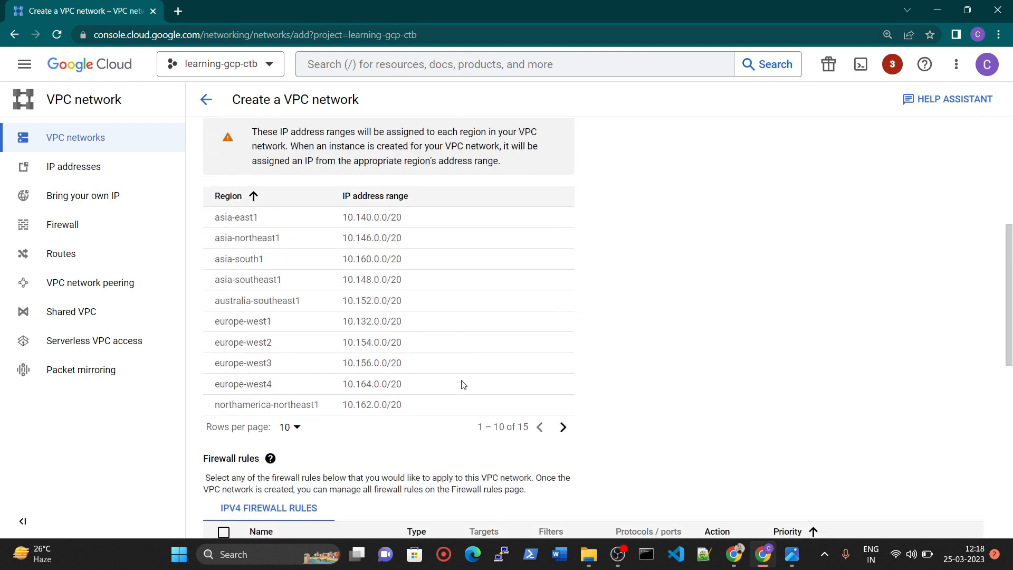
{"action": "left_click", "coordinate": [563, 427]}
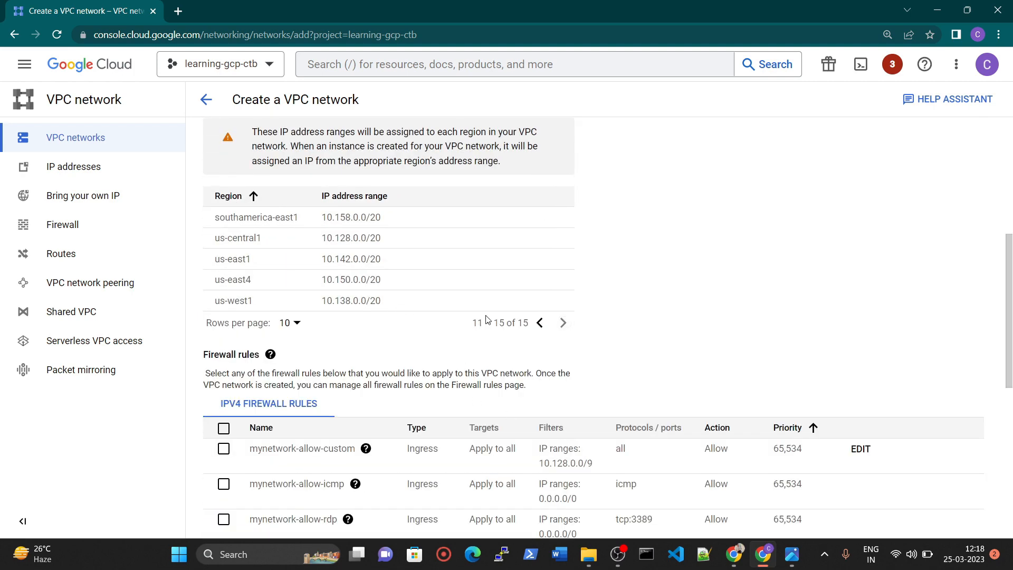
Go back to the first ten regions and examine the IP address ranges assigned to them.
{"action": "left_click", "coordinate": [539, 323]}
{"action": "left_click_drag", "start_coordinate": [343, 217], "coordinate": [405, 220]}
{"action": "left_click_drag", "start_coordinate": [348, 237], "coordinate": [420, 265]}
{"action": "left_click_drag", "start_coordinate": [352, 281], "coordinate": [415, 291]}
Apply all the selectable IPv4 firewall rules (custom, ICMP, RDP and SSH) to mynetwork.
{"action": "scroll", "coordinate": [378, 316], "scroll_direction": "down", "scroll_amount": 4}
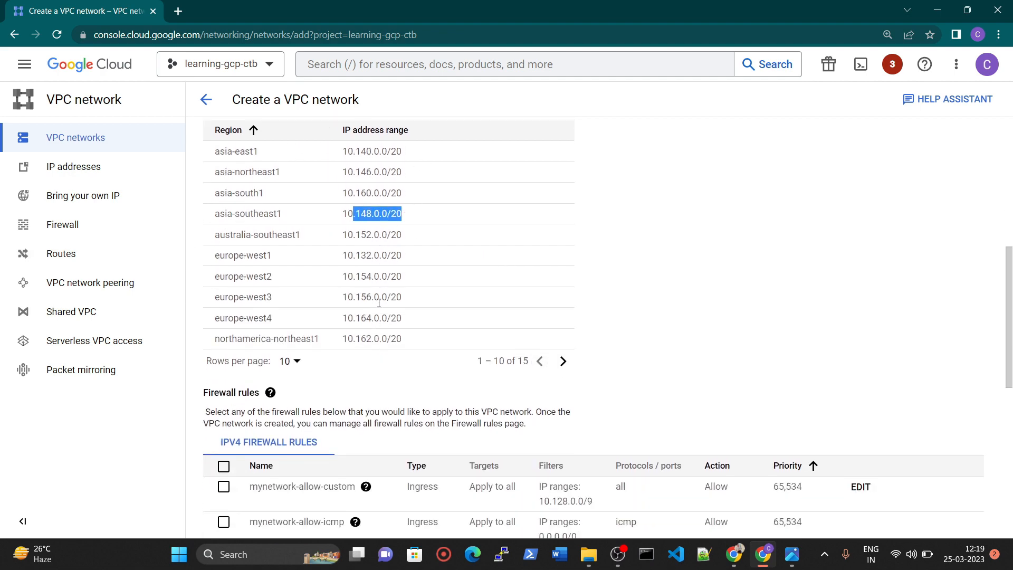
{"action": "scroll", "coordinate": [378, 316], "scroll_direction": "down", "scroll_amount": 2}
{"action": "left_click", "coordinate": [224, 202]}
{"action": "scroll", "coordinate": [236, 348], "scroll_direction": "down", "scroll_amount": 2}
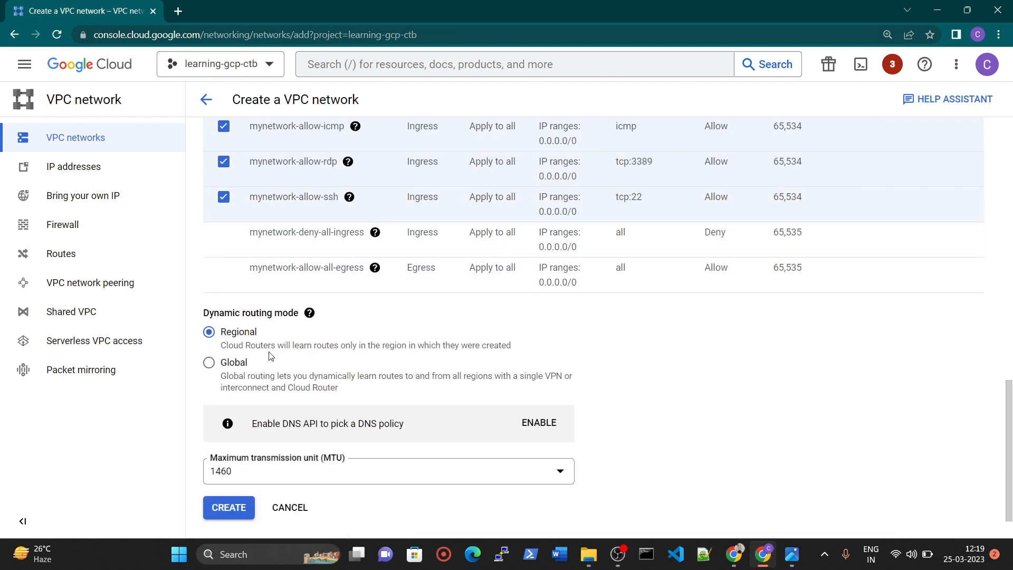
Keep Regional dynamic routing and a maximum transmission unit of 1460, and create the network.
{"action": "scroll", "coordinate": [239, 343], "scroll_direction": "down", "scroll_amount": 1}
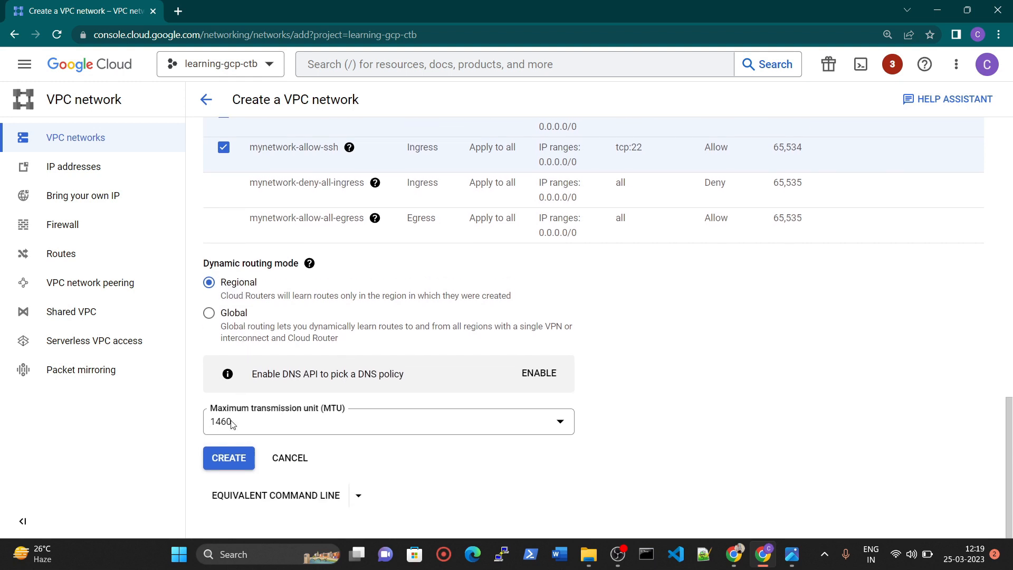
{"action": "left_click", "coordinate": [271, 422]}
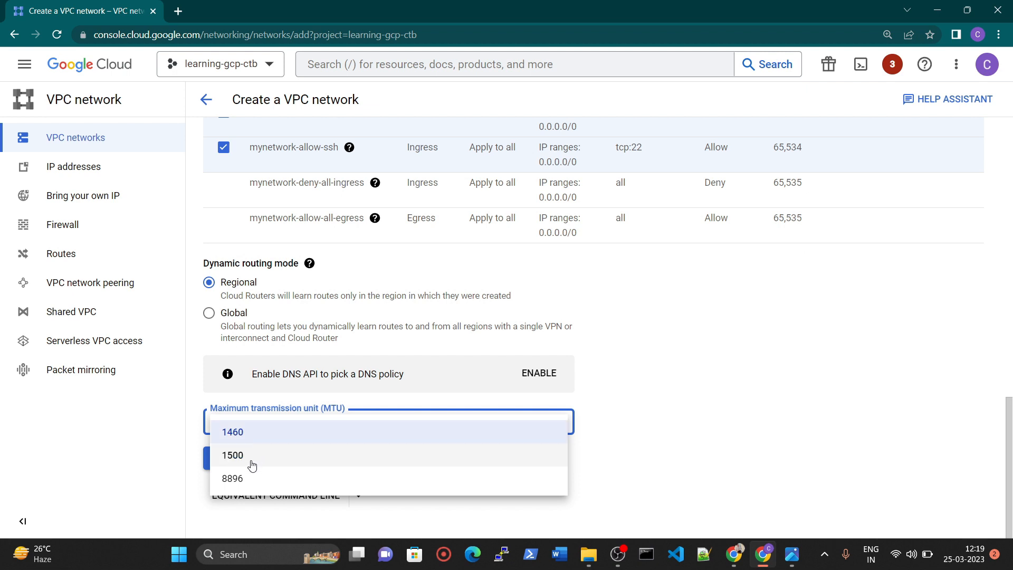
{"action": "left_click", "coordinate": [264, 435]}
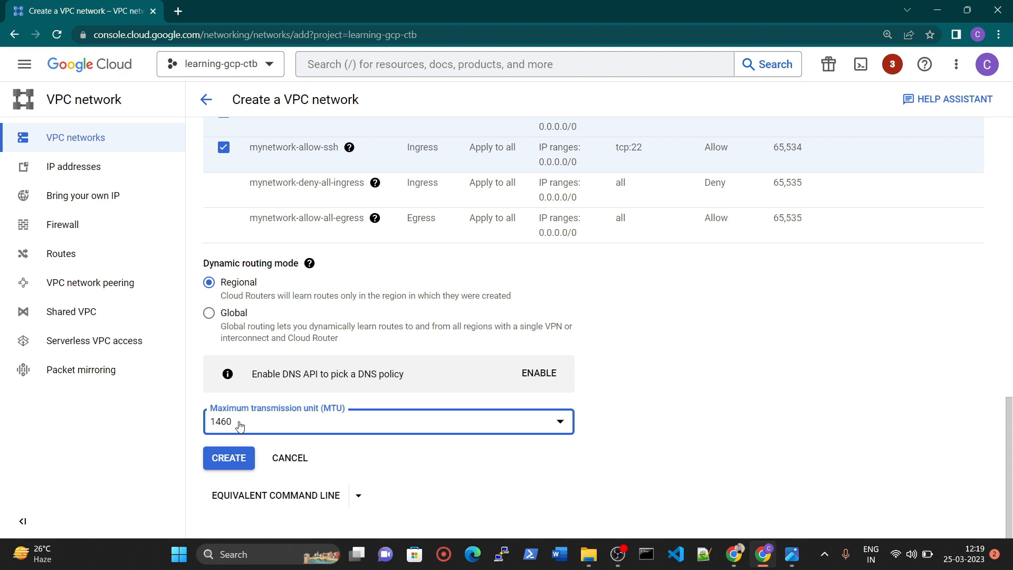
{"action": "left_click", "coordinate": [224, 470]}
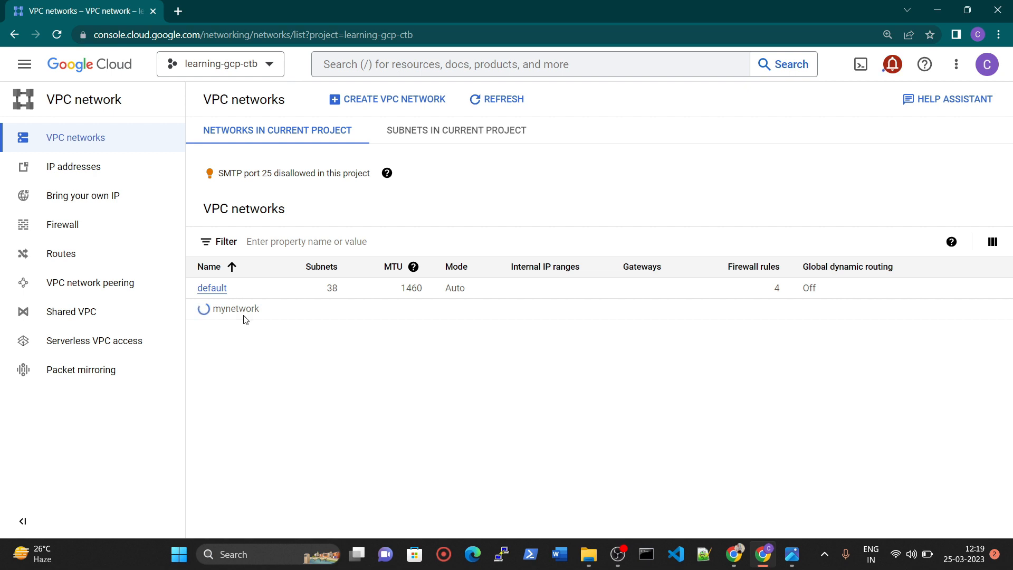
Check the architecture diagram for the virtual machines planned in mynetwork, then return to the Google Cloud console.
{"action": "key", "text": "alt+Tab"}
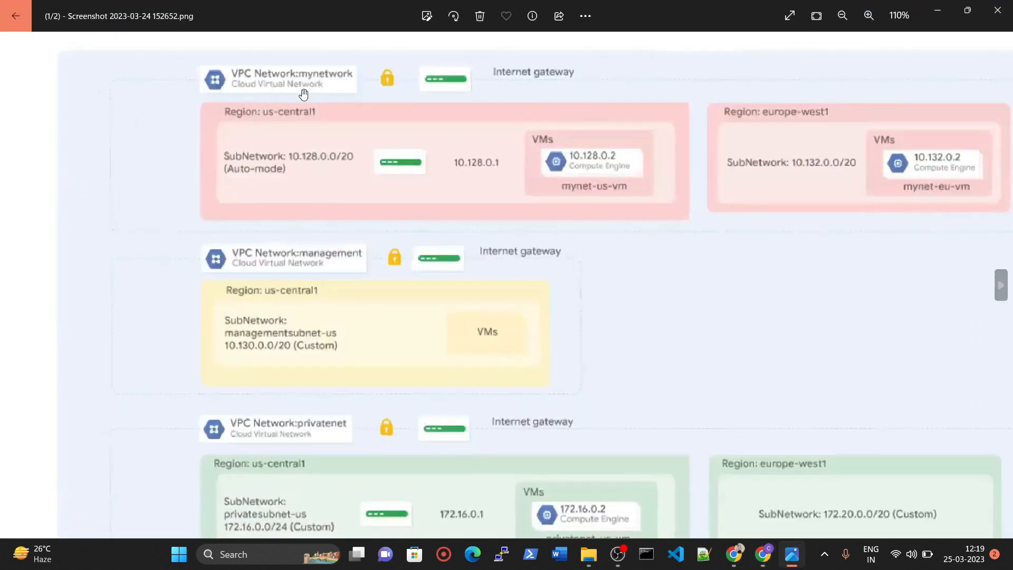
{"action": "left_click_drag", "start_coordinate": [589, 243], "coordinate": [412, 244]}
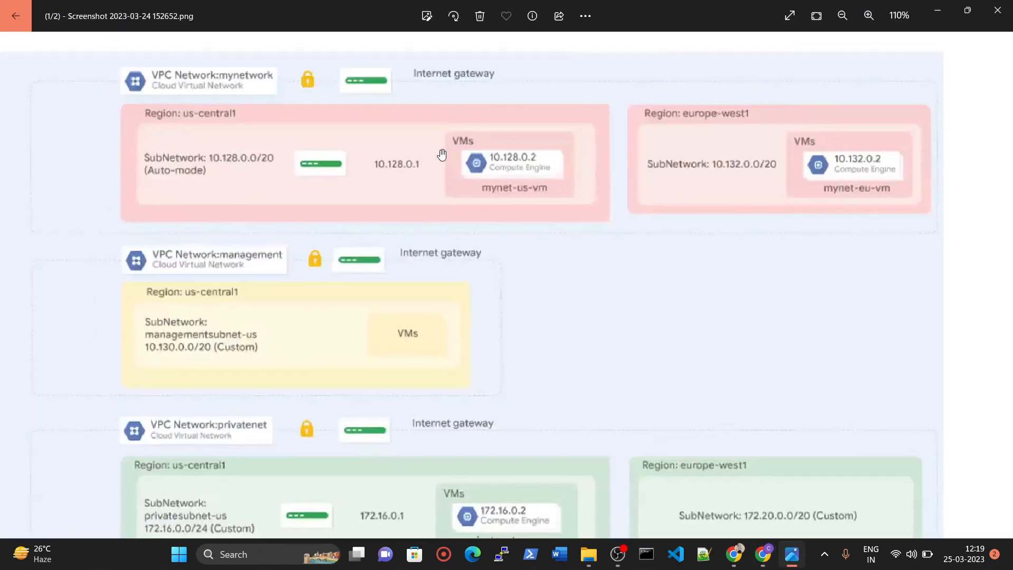
{"action": "left_click", "coordinate": [460, 147]}
{"action": "left_click", "coordinate": [461, 147]}
{"action": "left_click", "coordinate": [763, 554]}
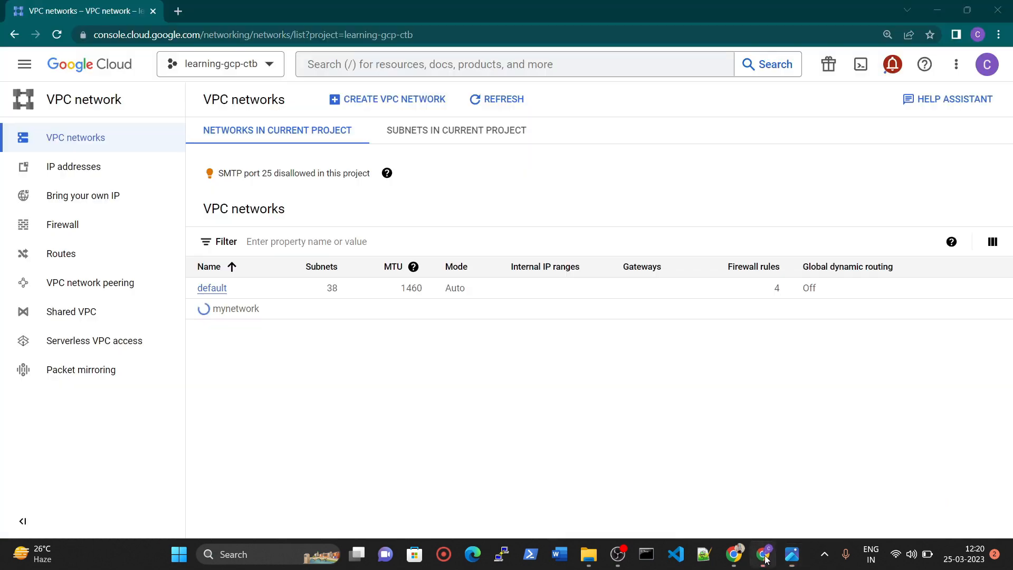
Duplicate the console's browser tab and reload the VPC networks list in the original one.
{"action": "right_click", "coordinate": [77, 19]}
{"action": "left_click", "coordinate": [121, 118]}
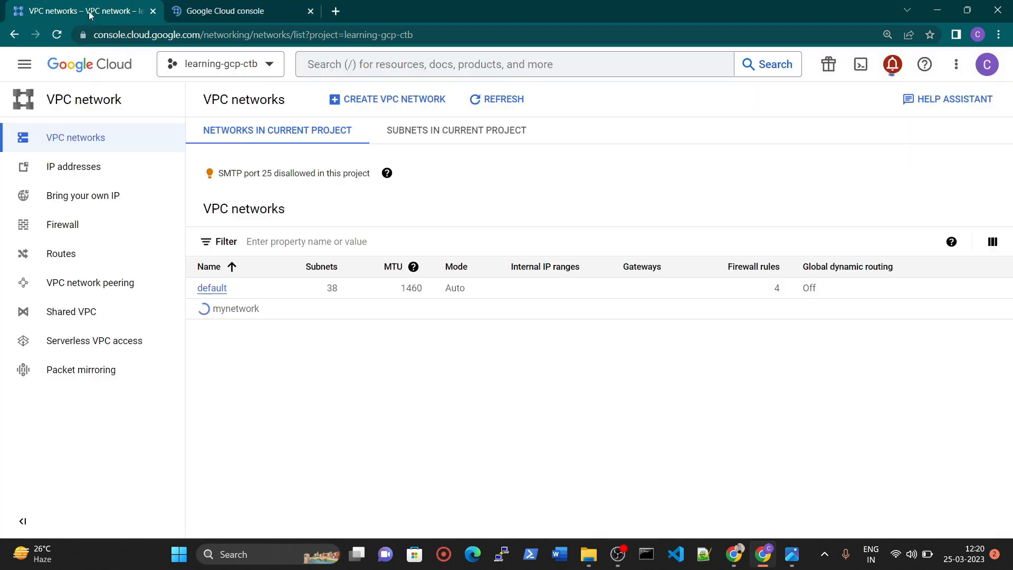
{"action": "left_click", "coordinate": [57, 34]}
Open Compute Engine's VM instances page in the duplicated tab.
{"action": "left_click", "coordinate": [265, 4]}
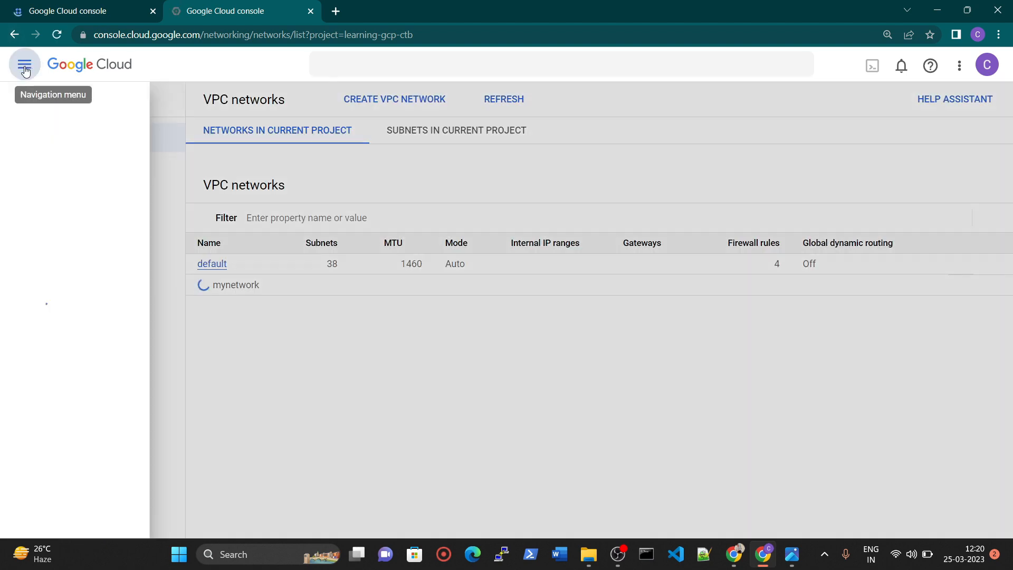
{"action": "left_click", "coordinate": [24, 68]}
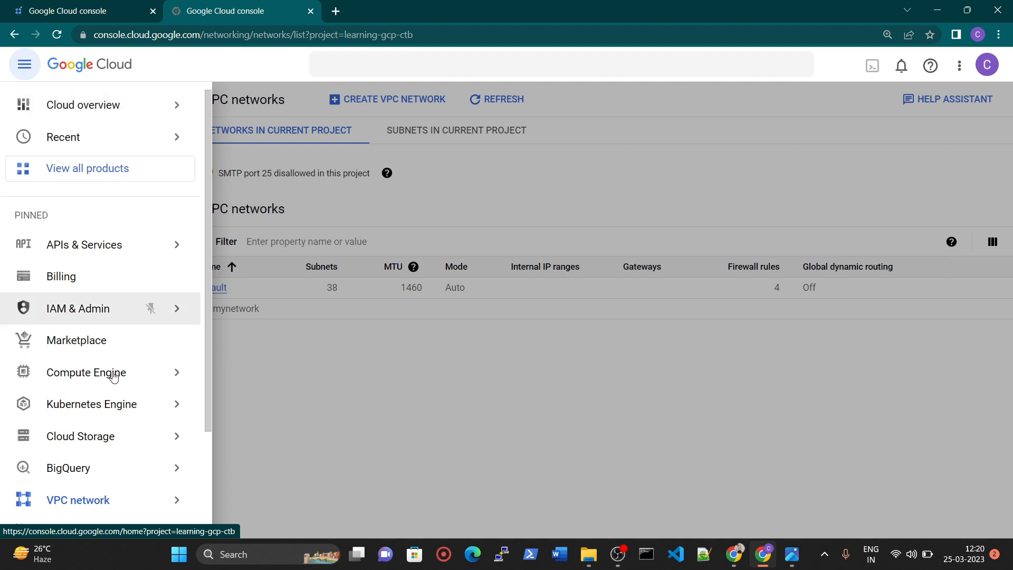
{"action": "scroll", "coordinate": [112, 402], "scroll_direction": "down", "scroll_amount": 1}
{"action": "scroll", "coordinate": [114, 407], "scroll_direction": "down", "scroll_amount": 1}
{"action": "left_click", "coordinate": [93, 310]}
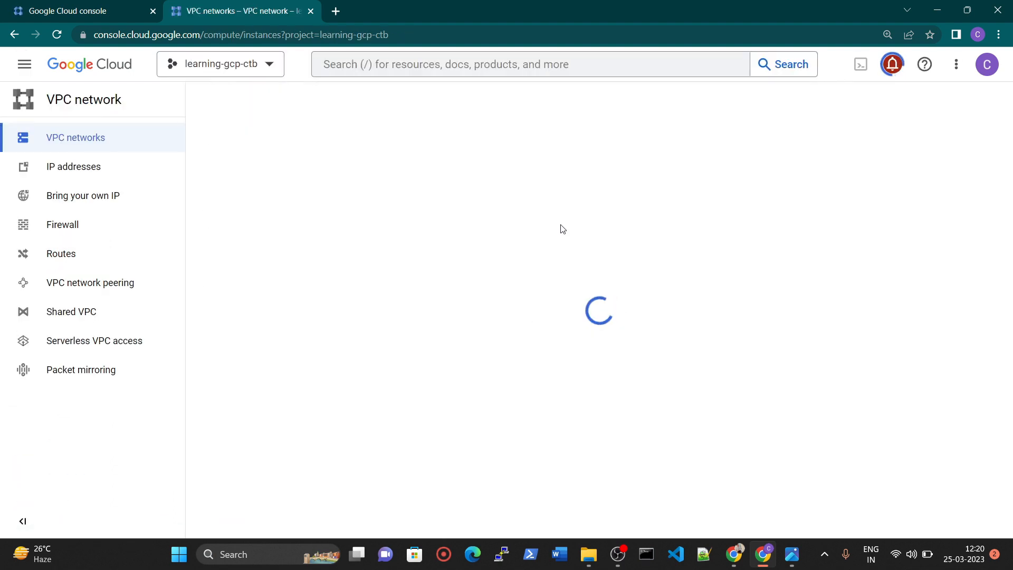
Check mynetwork's subnet count in the VPC networks list, then return to the VM instances page.
{"action": "left_click", "coordinate": [139, 15]}
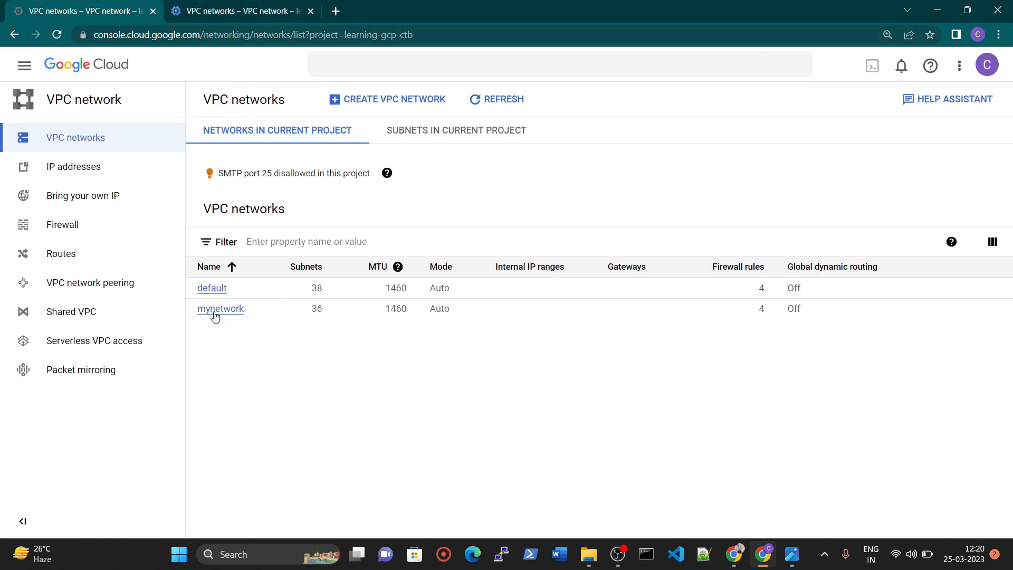
{"action": "double_click", "coordinate": [315, 310]}
{"action": "left_click", "coordinate": [258, 12]}
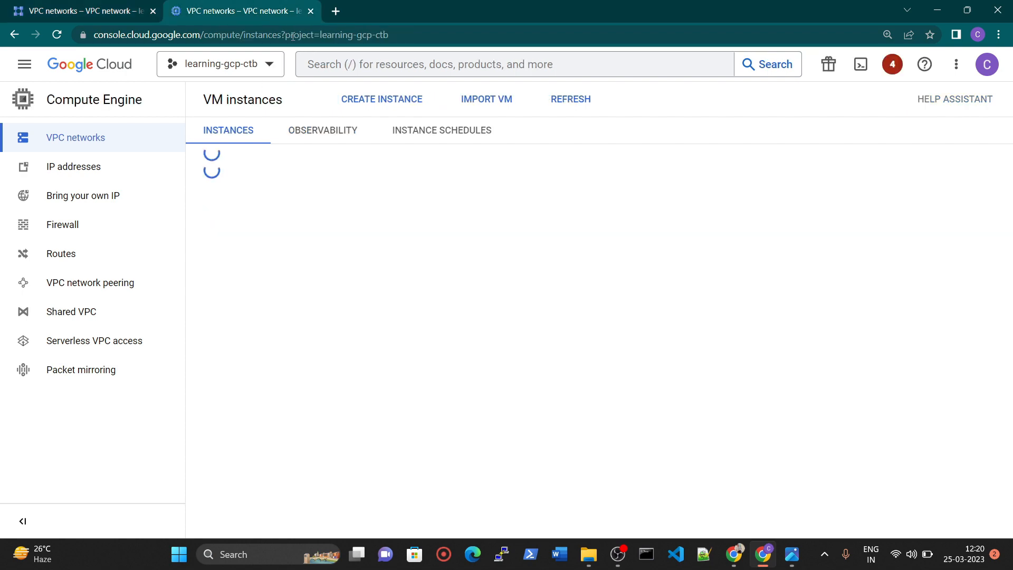
Start creating a VM instance and name it mynet-us-vm.
{"action": "left_click", "coordinate": [369, 99]}
{"action": "triple_click", "coordinate": [405, 146]}
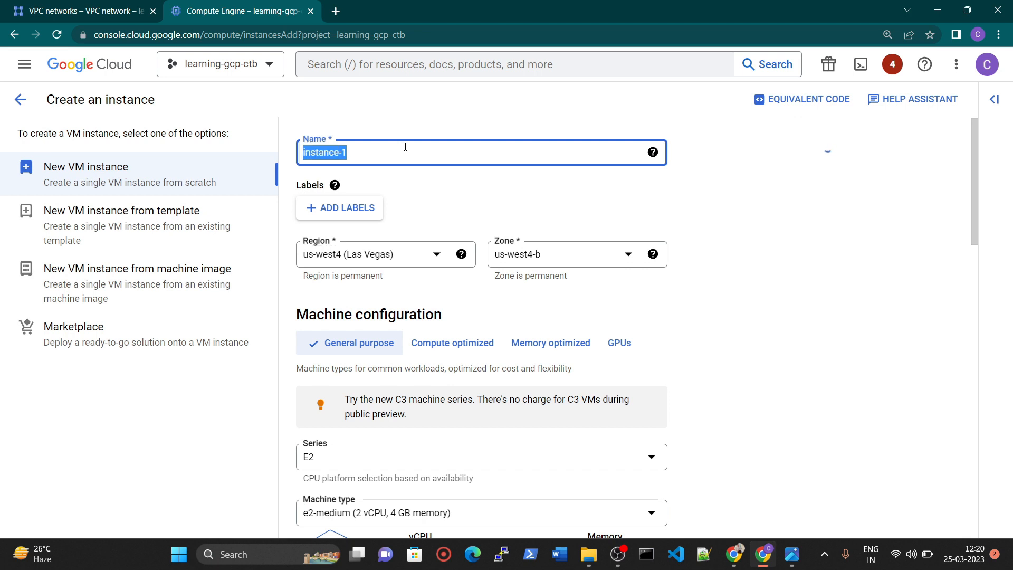
{"action": "type", "text": "my"}
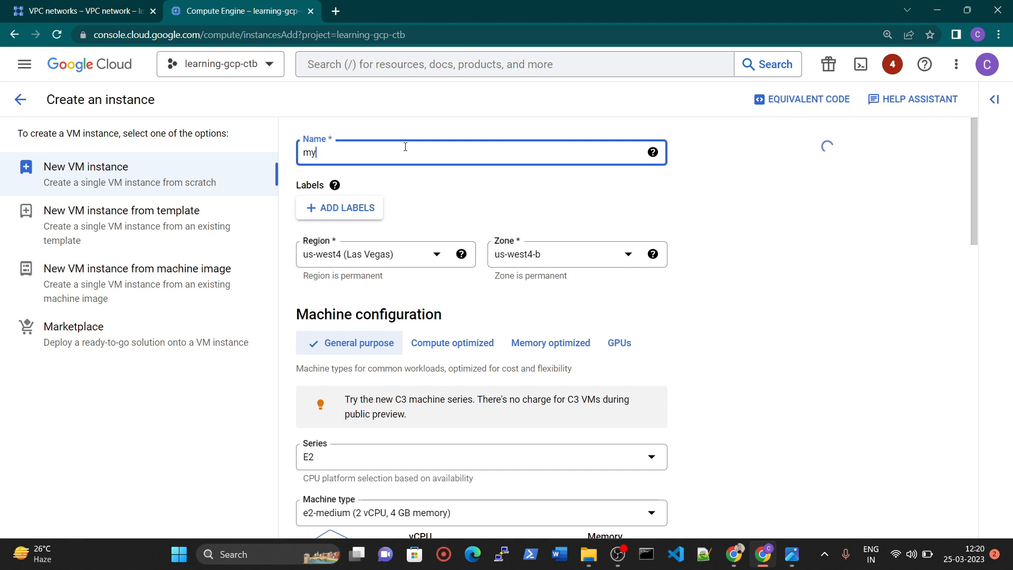
{"action": "type", "text": "nwnet"}
{"action": "key", "text": "BackSpace"}
{"action": "key", "text": "BackSpace"}
{"action": "key", "text": "BackSpace"}
{"action": "key", "text": "BackSpace"}
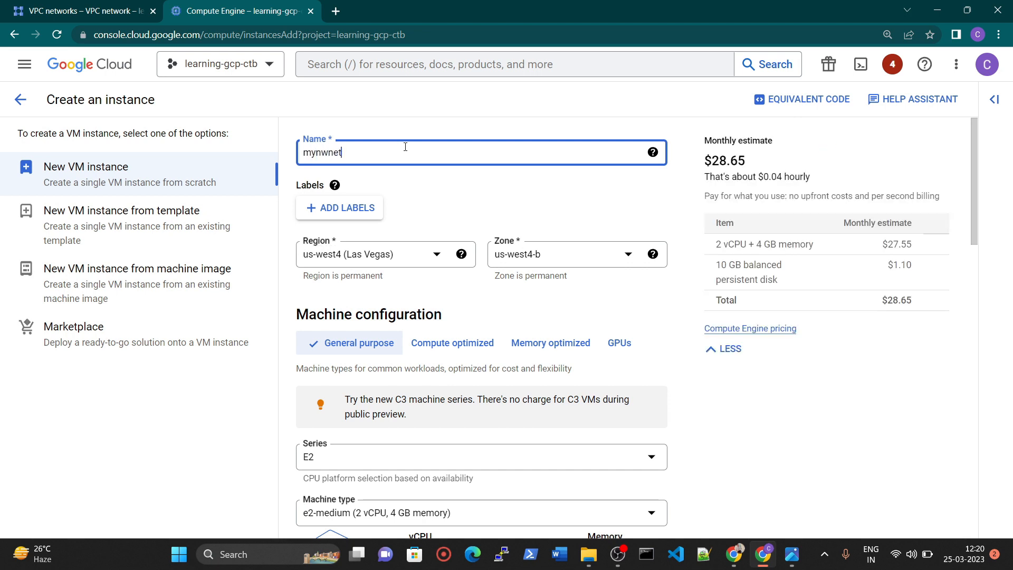
{"action": "type", "text": "et"}
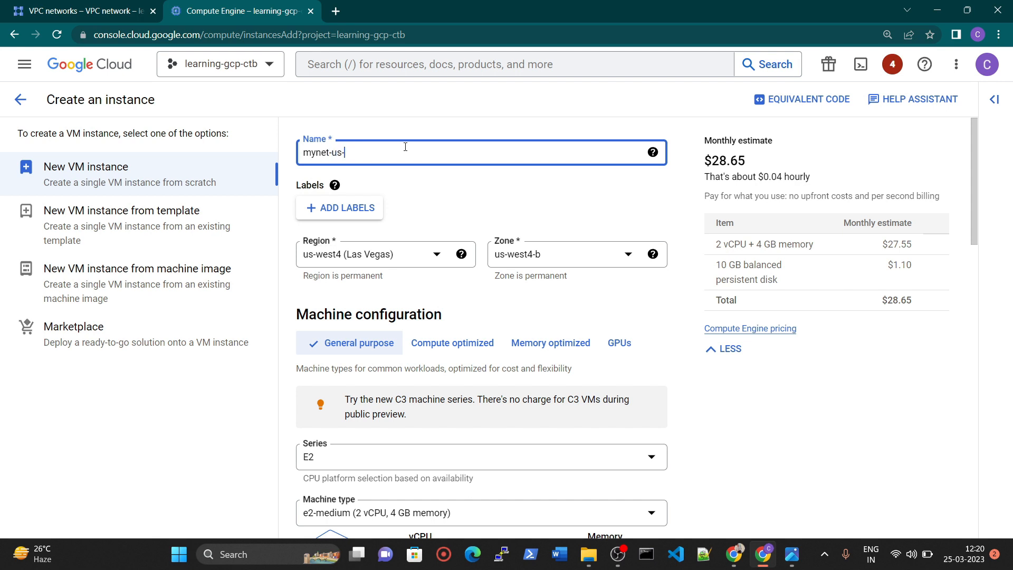
Set the instance's region to us-central1 (Iowa) and its zone to us-central1-a.
{"action": "left_click", "coordinate": [390, 254]}
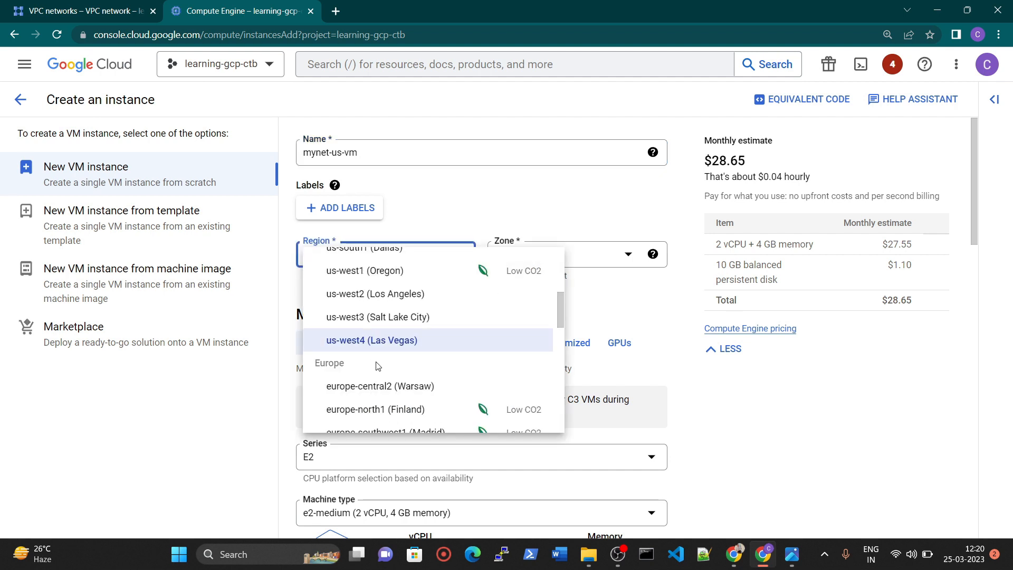
{"action": "scroll", "coordinate": [369, 348], "scroll_direction": "up", "scroll_amount": 3}
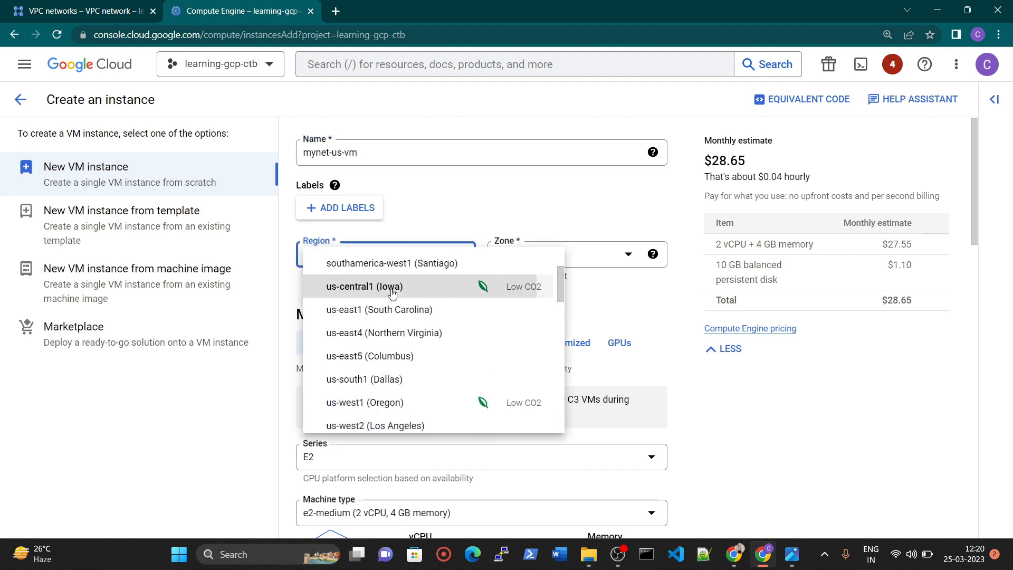
{"action": "left_click", "coordinate": [391, 293]}
{"action": "left_click", "coordinate": [567, 260]}
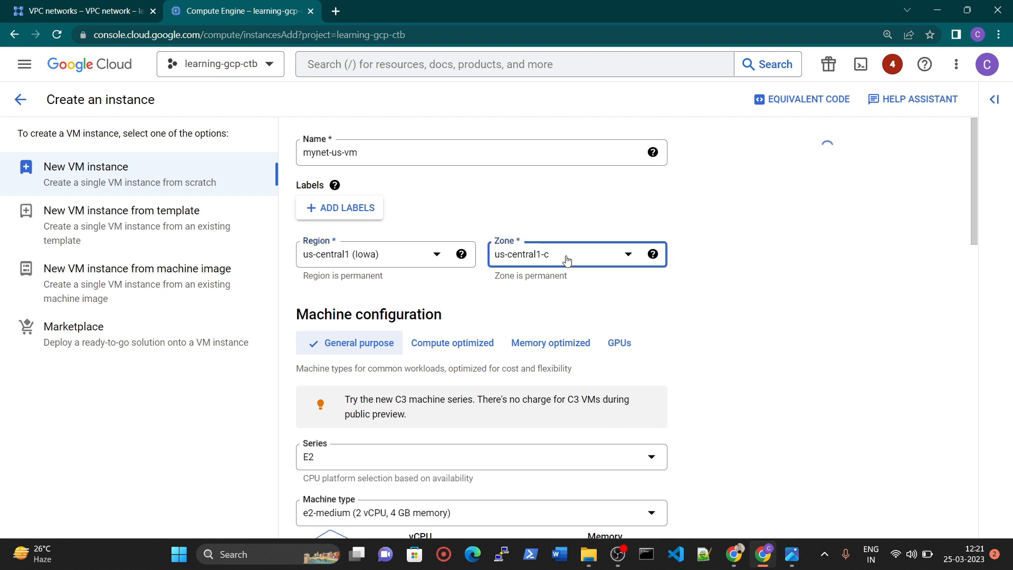
{"action": "left_click", "coordinate": [565, 290]}
Set the machine series to N1 and the machine type to f1-micro (1 vCPU, 614 MB memory).
{"action": "scroll", "coordinate": [387, 369], "scroll_direction": "down", "scroll_amount": 1}
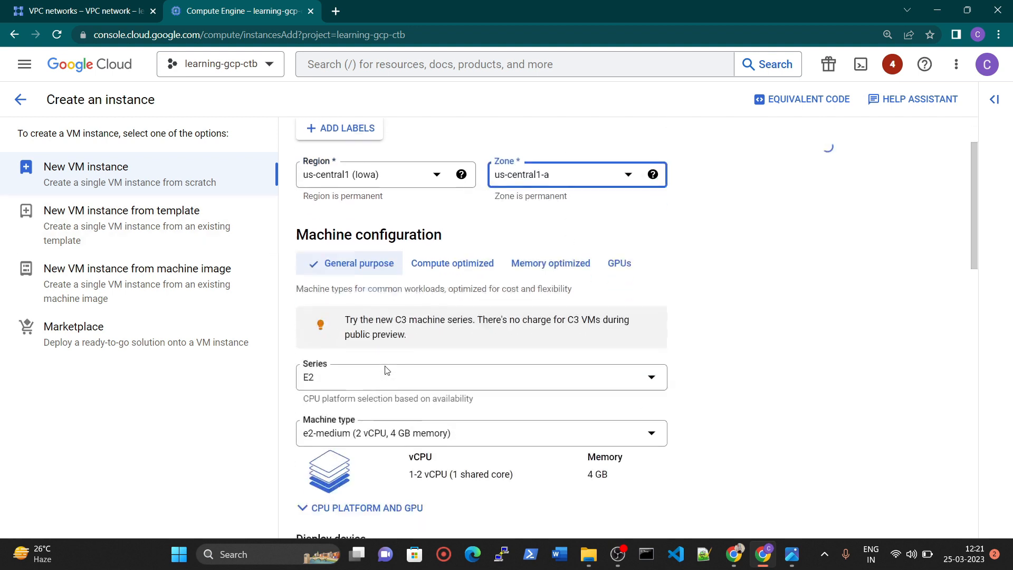
{"action": "scroll", "coordinate": [386, 369], "scroll_direction": "down", "scroll_amount": 1}
{"action": "left_click", "coordinate": [341, 327]}
{"action": "scroll", "coordinate": [348, 422], "scroll_direction": "down", "scroll_amount": 3}
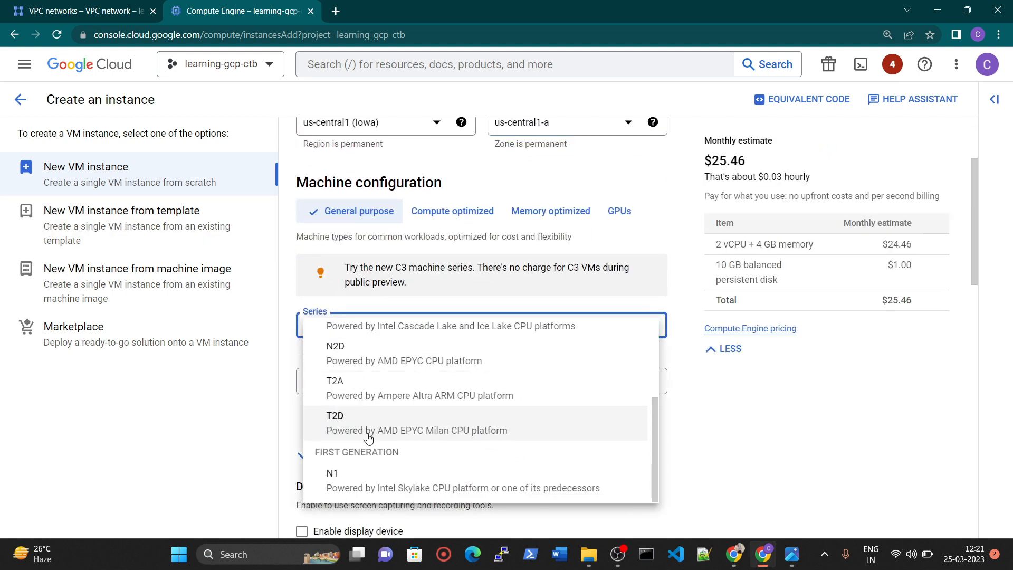
{"action": "left_click", "coordinate": [361, 489]}
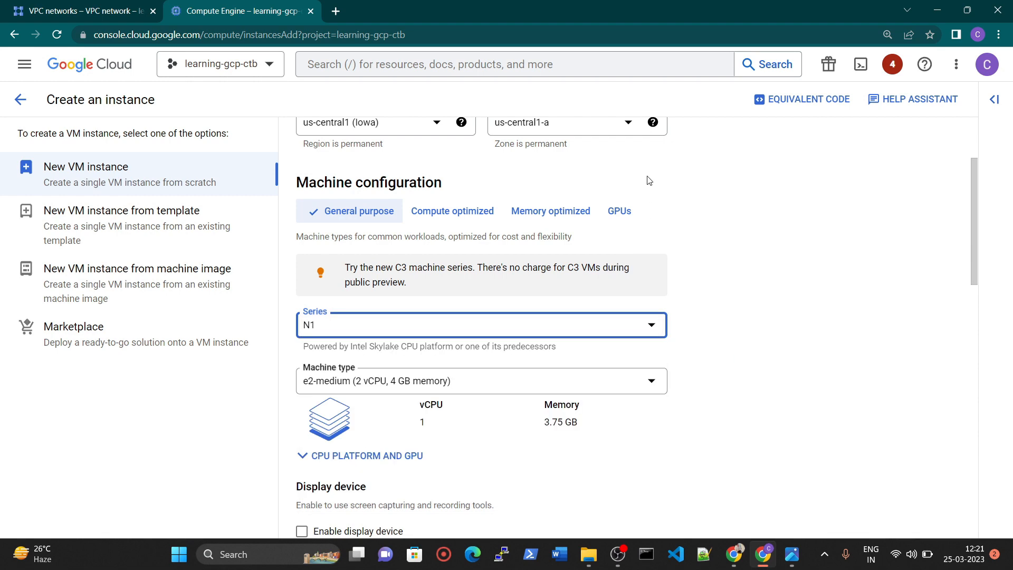
{"action": "left_click", "coordinate": [356, 387]}
{"action": "left_click", "coordinate": [532, 221]}
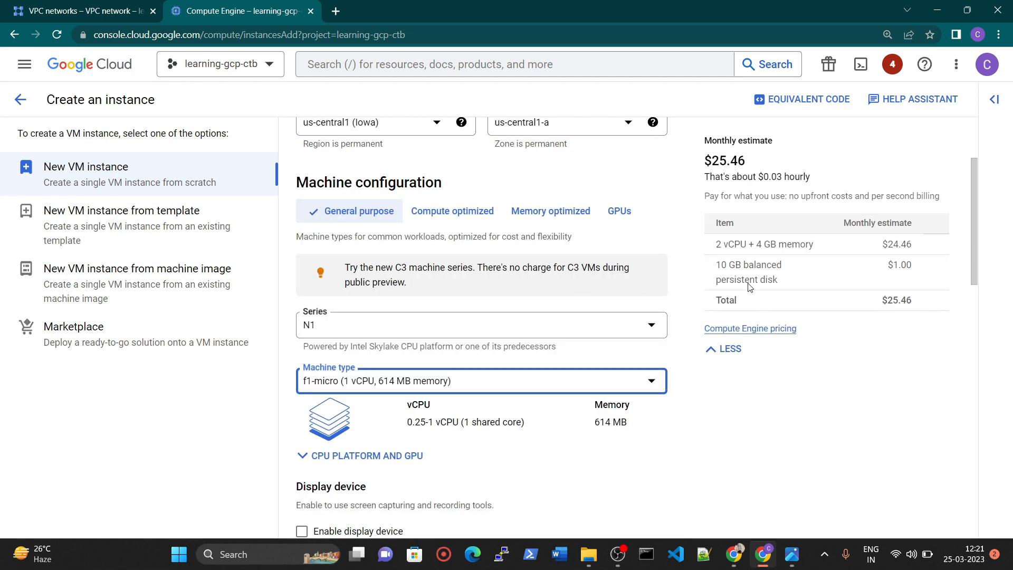
Review the available machine series, keep N1, and examine the monthly cost estimate.
{"action": "scroll", "coordinate": [305, 435], "scroll_direction": "down", "scroll_amount": 1}
{"action": "scroll", "coordinate": [327, 380], "scroll_direction": "up", "scroll_amount": 1}
{"action": "left_click", "coordinate": [351, 332]}
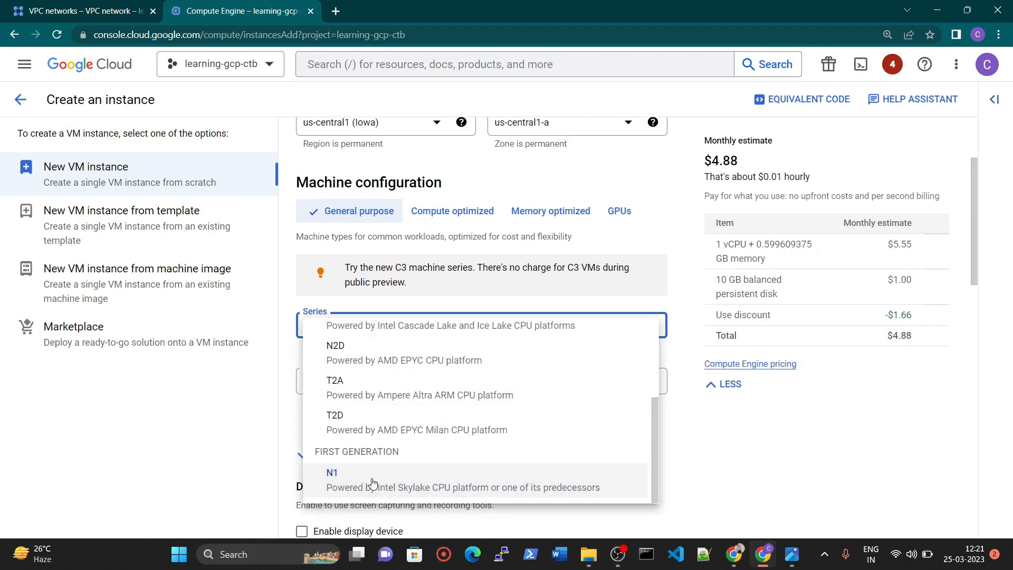
{"action": "left_click", "coordinate": [373, 483]}
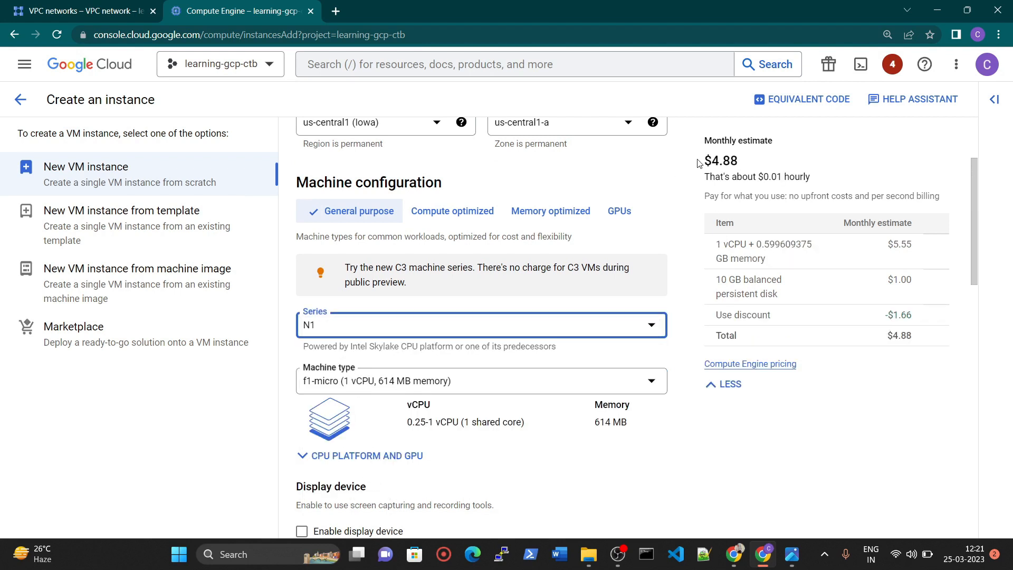
{"action": "left_click_drag", "start_coordinate": [710, 157], "coordinate": [738, 157]}
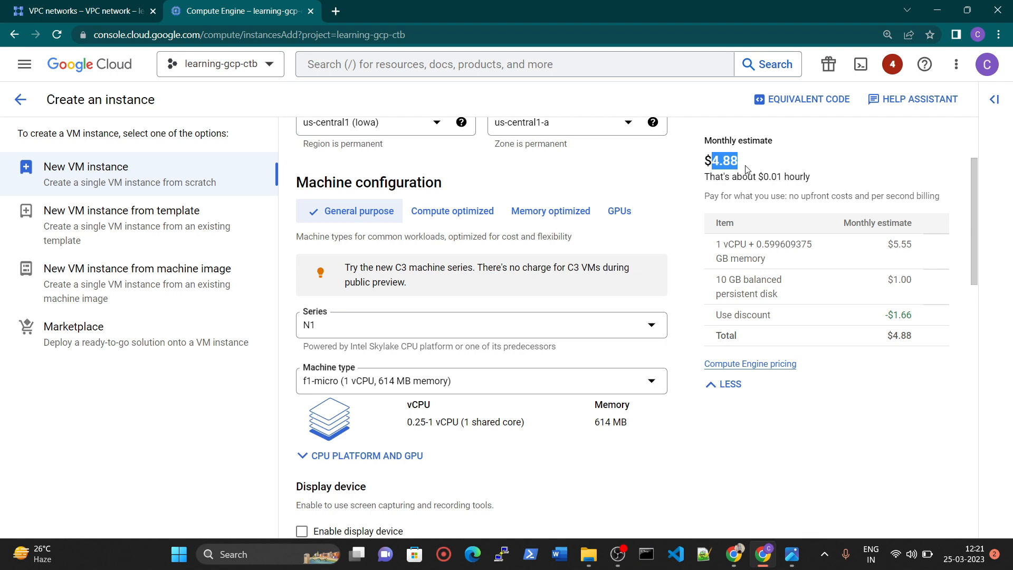
{"action": "left_click", "coordinate": [745, 169]}
Set the machine type to n1-standard-64 (64 vCPU, 240 GB memory) to compare the monthly cost estimate.
{"action": "scroll", "coordinate": [336, 358], "scroll_direction": "down", "scroll_amount": 6}
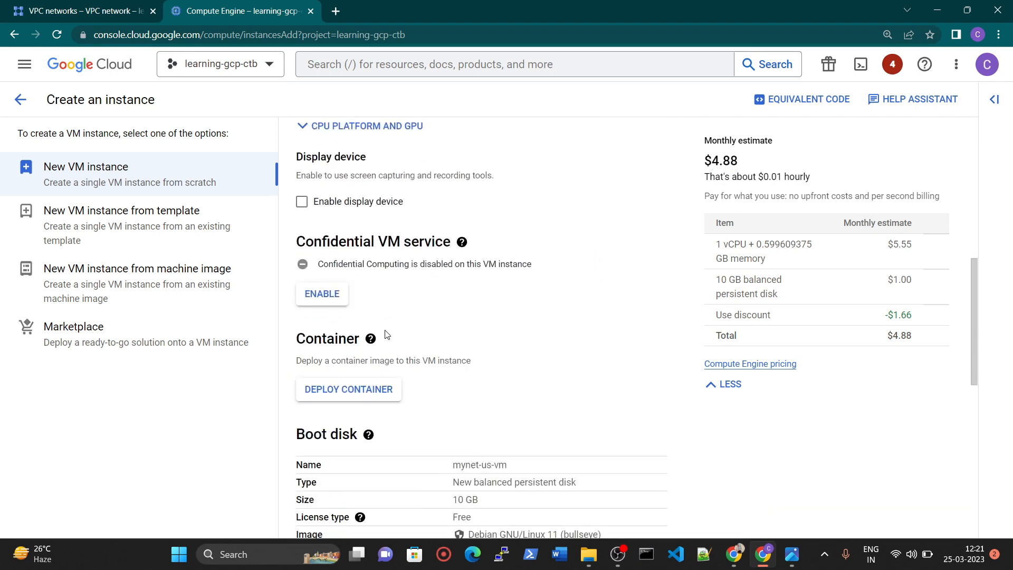
{"action": "scroll", "coordinate": [422, 277], "scroll_direction": "up", "scroll_amount": 4}
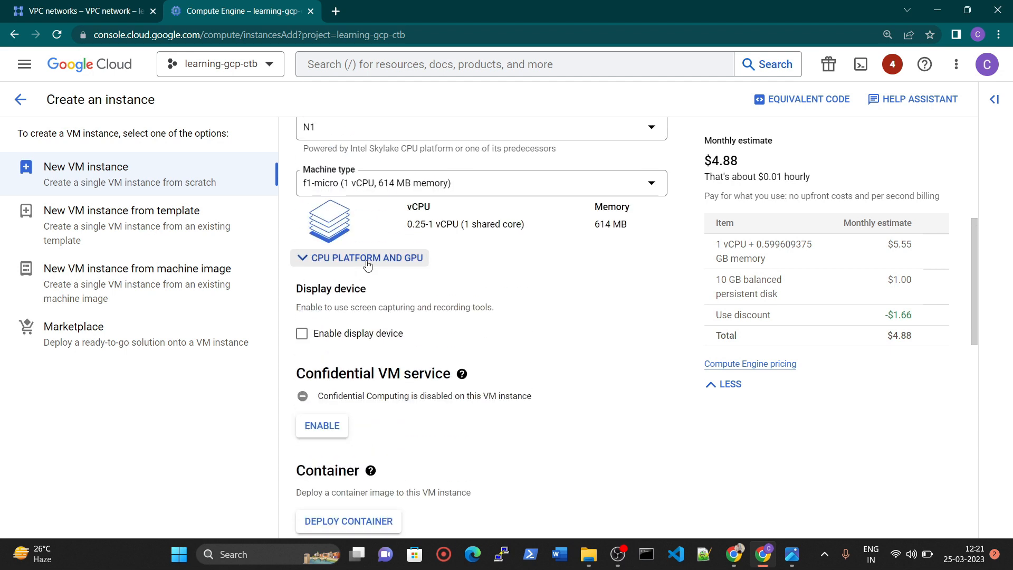
{"action": "left_click", "coordinate": [391, 257]}
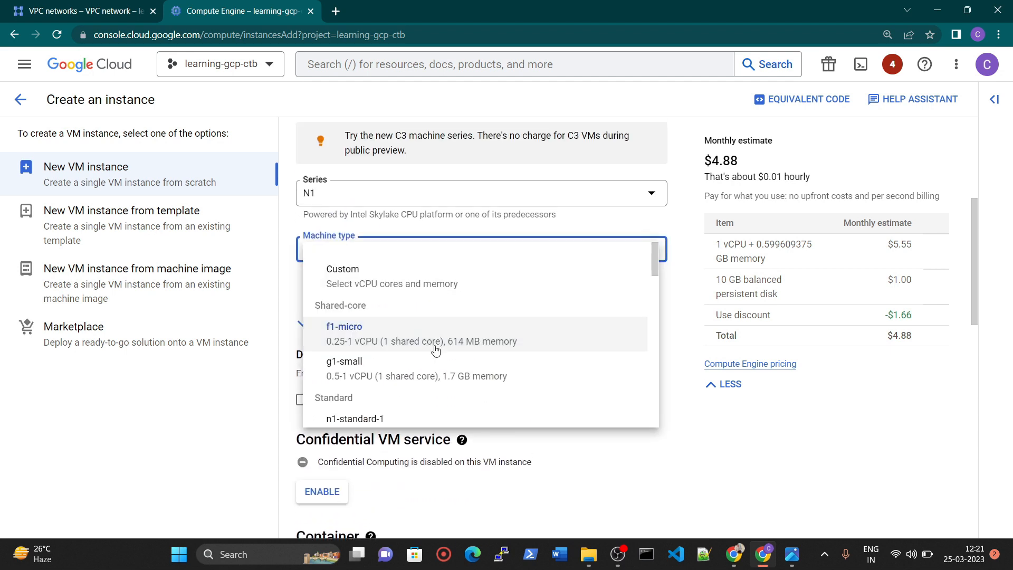
{"action": "scroll", "coordinate": [419, 379], "scroll_direction": "down", "scroll_amount": 3}
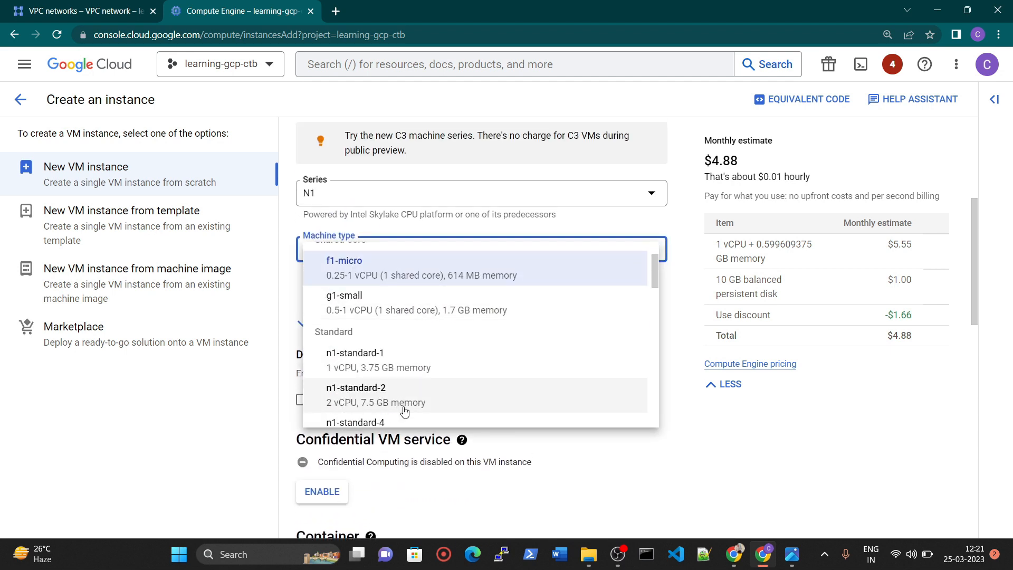
{"action": "scroll", "coordinate": [391, 384], "scroll_direction": "down", "scroll_amount": 2}
{"action": "scroll", "coordinate": [412, 391], "scroll_direction": "down", "scroll_amount": 2}
{"action": "left_click", "coordinate": [416, 376]}
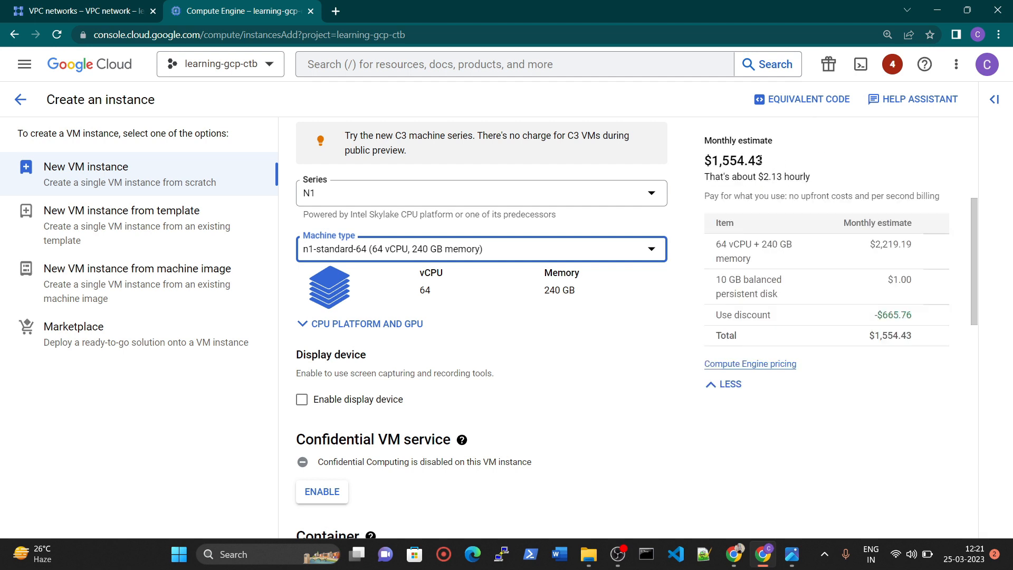
Set the machine type back to f1-micro (1 vCPU, 614 MB memory) and check its monthly cost estimate.
{"action": "left_click", "coordinate": [376, 254]}
{"action": "scroll", "coordinate": [384, 354], "scroll_direction": "up", "scroll_amount": 8}
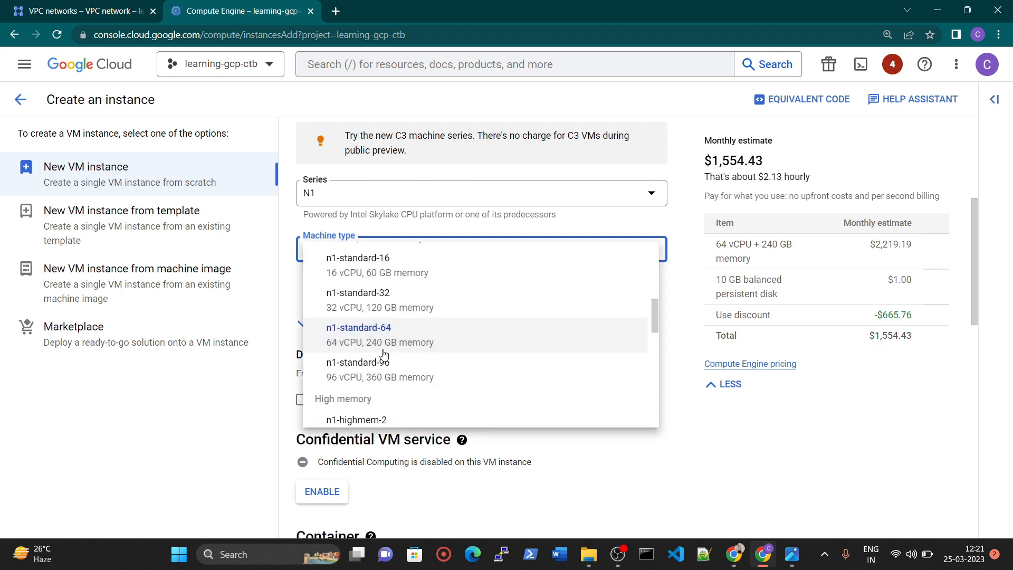
{"action": "left_click", "coordinate": [384, 339]}
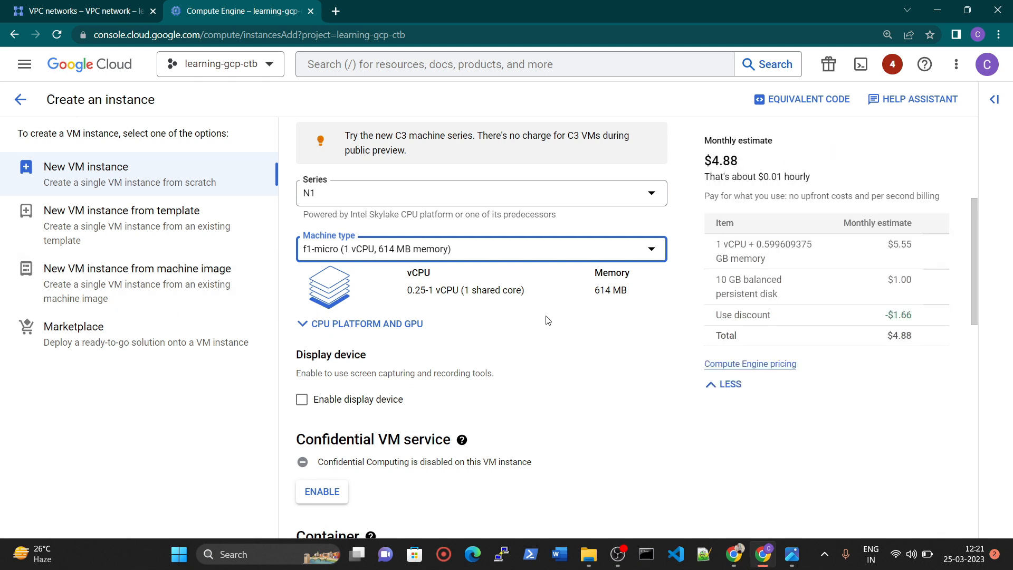
{"action": "mouse_move", "coordinate": [754, 178]}
{"action": "left_mouse_down"}
{"action": "mouse_move", "coordinate": [825, 185]}
{"action": "mouse_move", "coordinate": [759, 180]}
{"action": "left_mouse_up"}
{"action": "left_click", "coordinate": [771, 191]}
Review the boot disk's operating system choices and confirm Debian GNU/Linux 11 (bullseye) on a 10 GB balanced persistent disk.
{"action": "scroll", "coordinate": [772, 219], "scroll_direction": "down", "scroll_amount": 2}
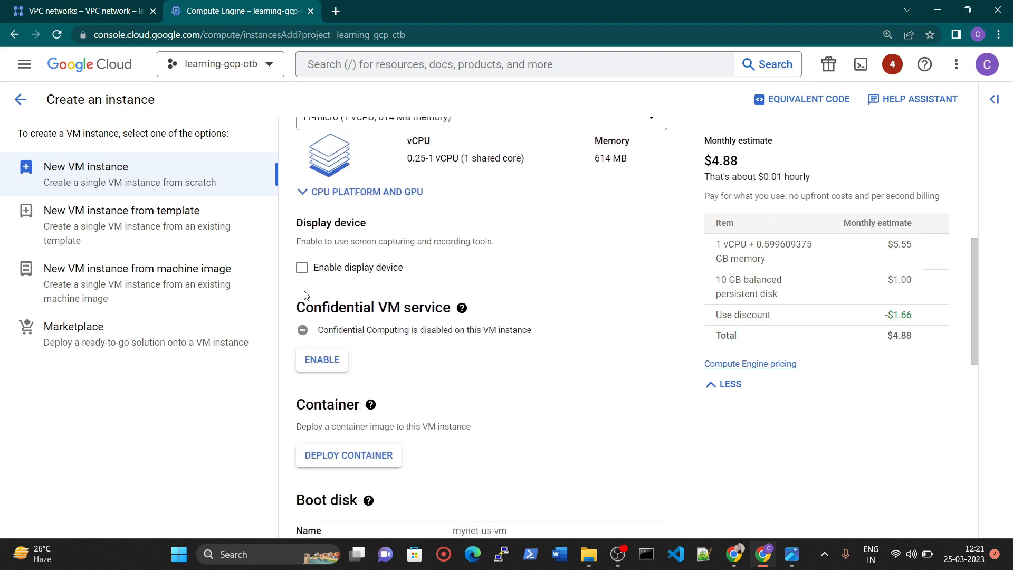
{"action": "scroll", "coordinate": [375, 292], "scroll_direction": "down", "scroll_amount": 6}
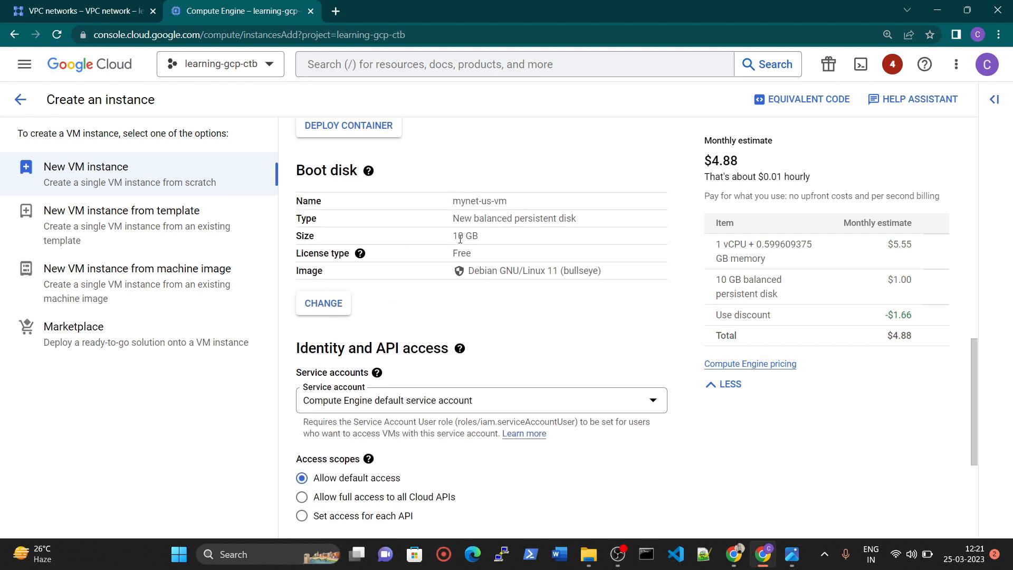
{"action": "left_click_drag", "start_coordinate": [453, 277], "coordinate": [620, 280]}
{"action": "left_click", "coordinate": [324, 308]}
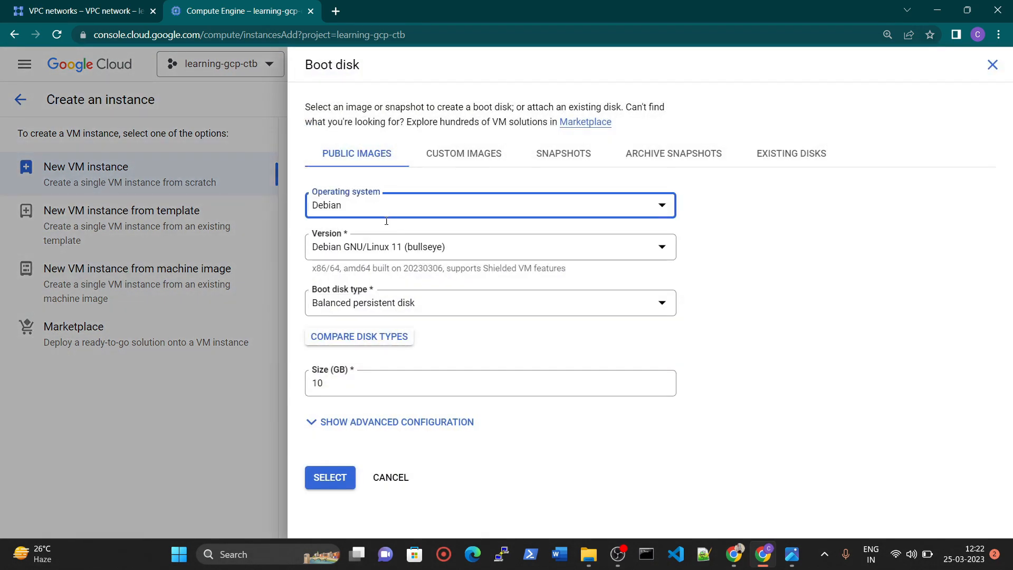
{"action": "left_click", "coordinate": [385, 213]}
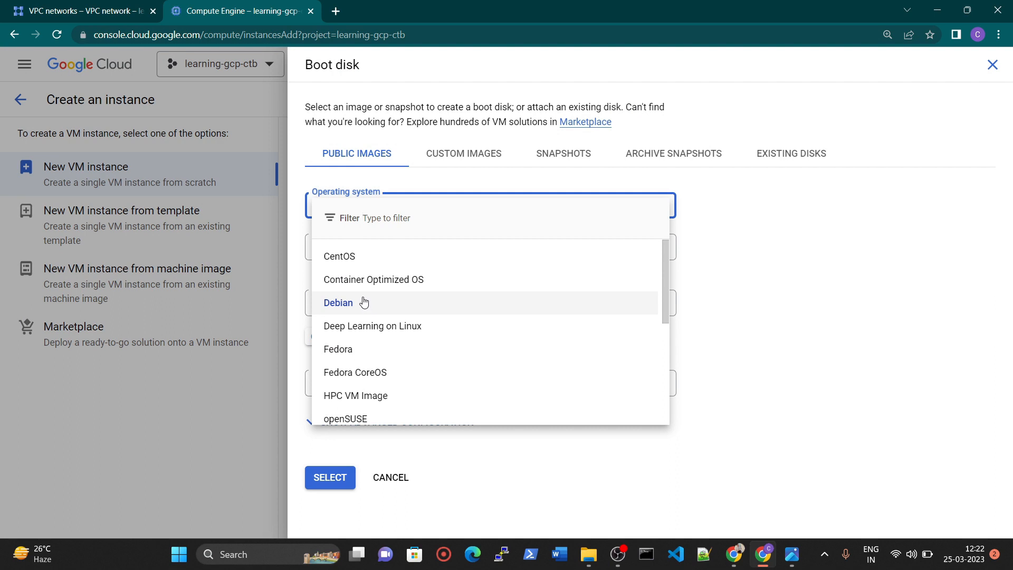
{"action": "scroll", "coordinate": [425, 311], "scroll_direction": "down", "scroll_amount": 5}
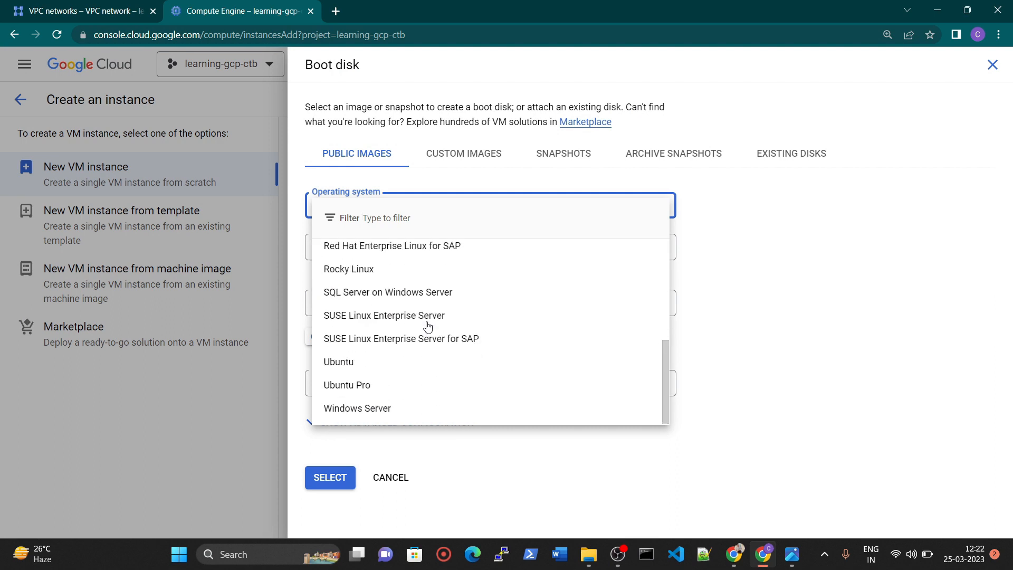
{"action": "left_click", "coordinate": [777, 362]}
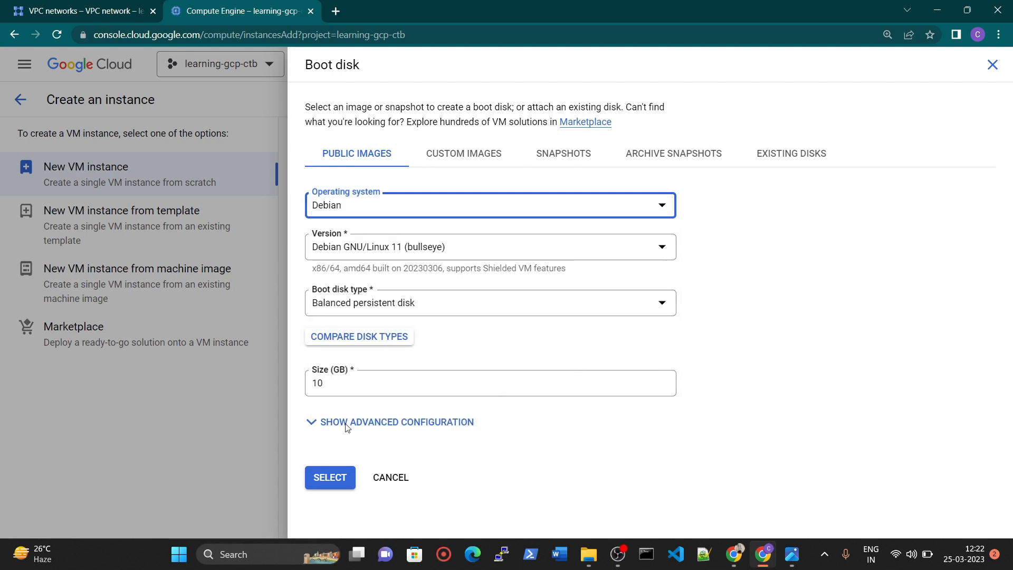
{"action": "left_click", "coordinate": [354, 383]}
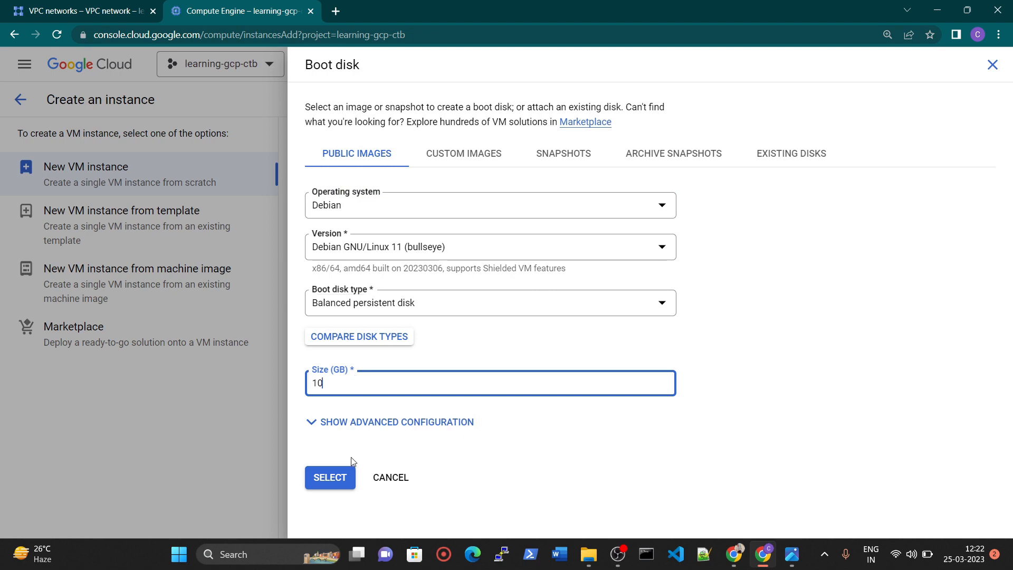
{"action": "left_click", "coordinate": [339, 476]}
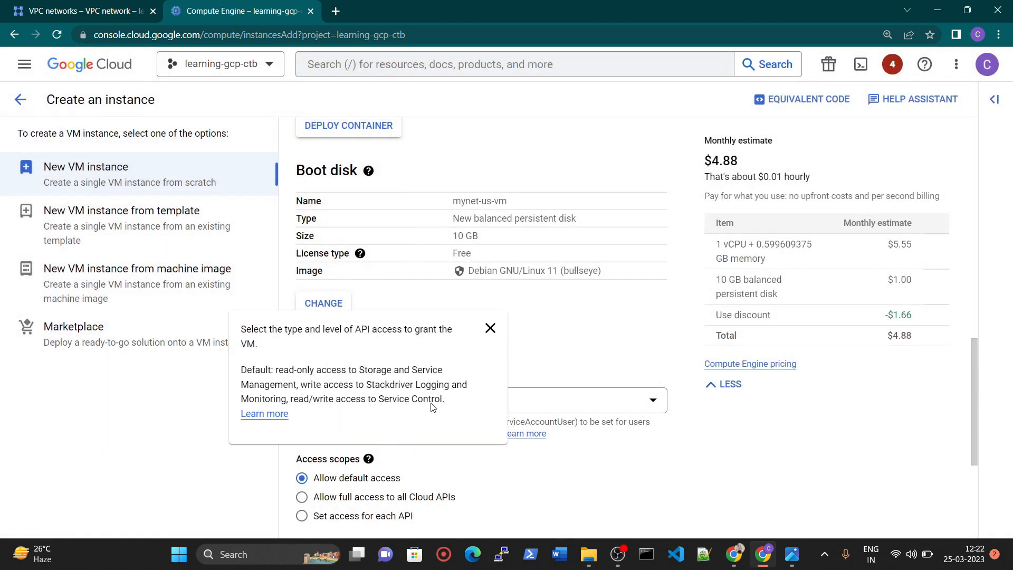
Keep the Compute Engine default service account for the instance with default access scopes.
{"action": "scroll", "coordinate": [667, 301], "scroll_direction": "down", "scroll_amount": 3}
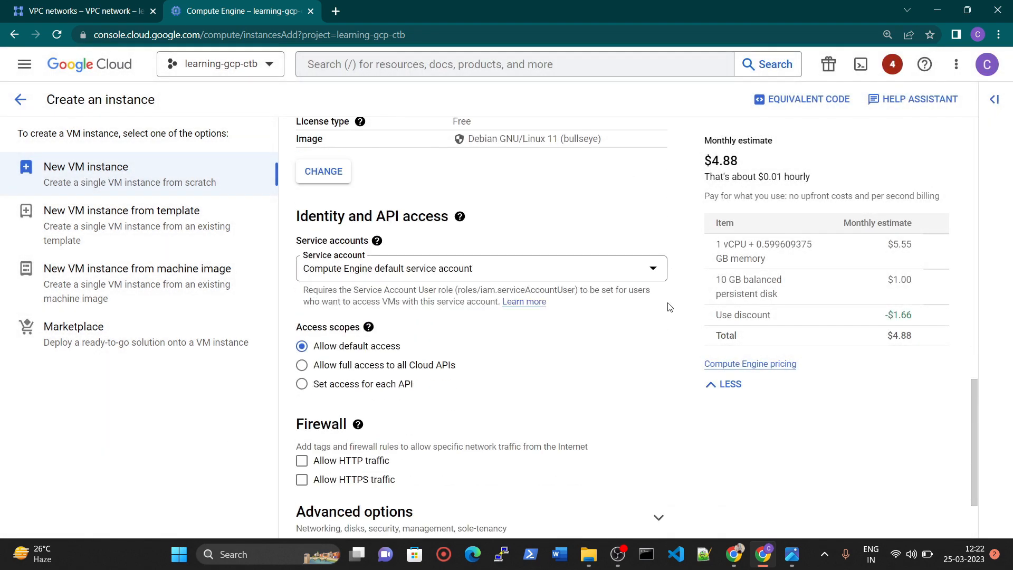
{"action": "left_click", "coordinate": [386, 270]}
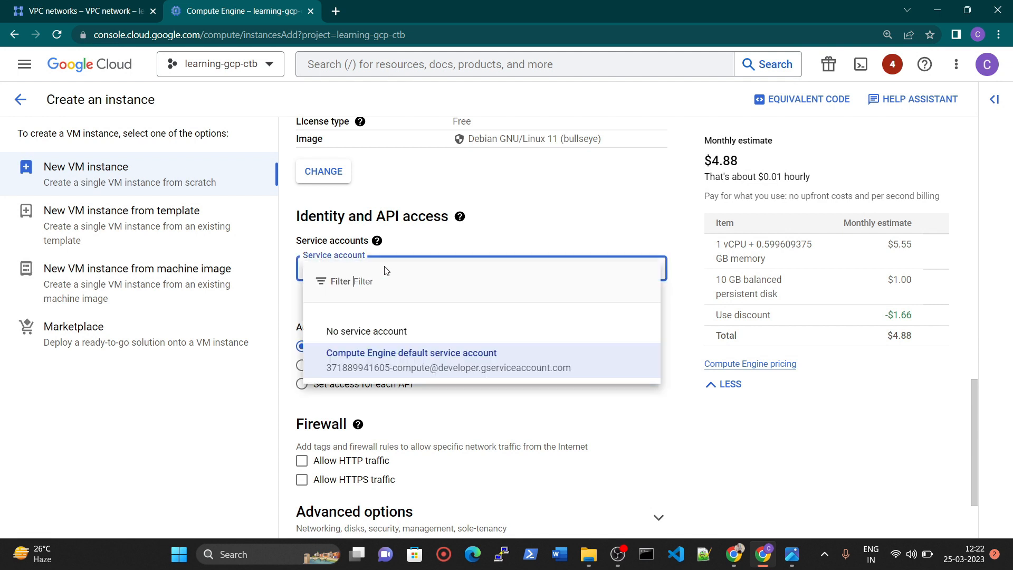
{"action": "left_click", "coordinate": [392, 373]}
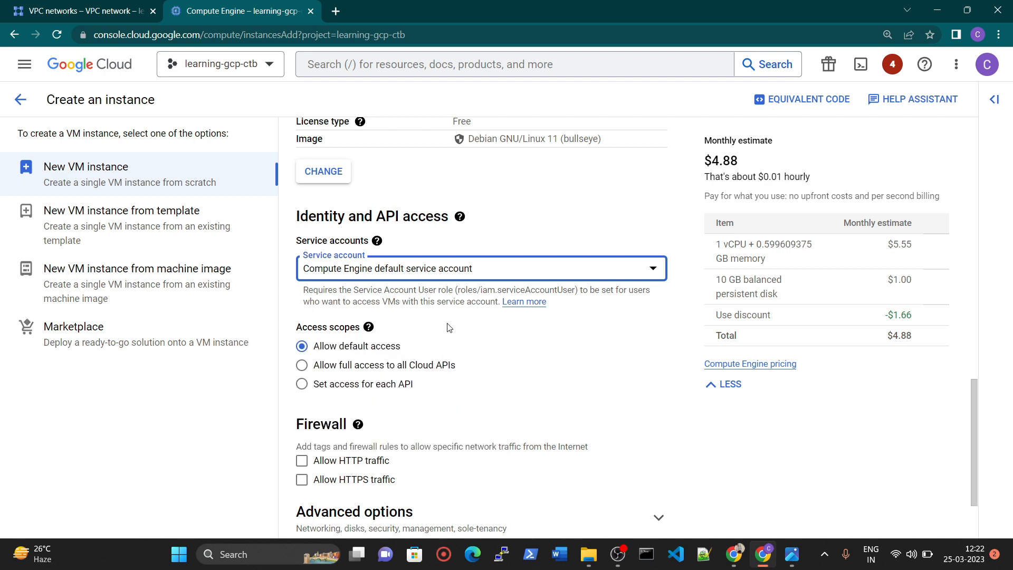
{"action": "scroll", "coordinate": [449, 324], "scroll_direction": "down", "scroll_amount": 2}
{"action": "left_click", "coordinate": [369, 262]}
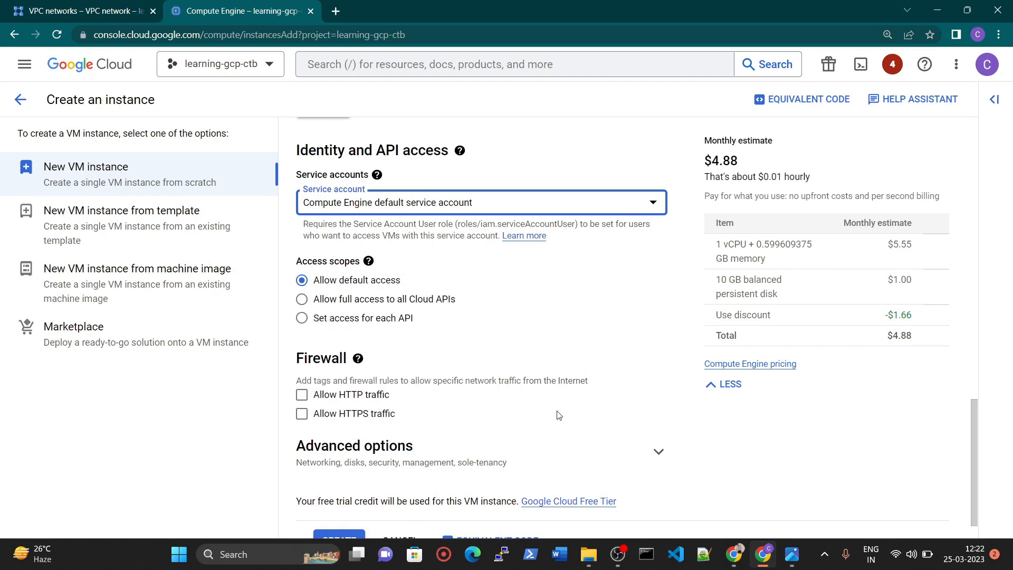
Allow both HTTP and HTTPS traffic in the instance's firewall settings.
{"action": "left_click", "coordinate": [301, 395]}
{"action": "left_click", "coordinate": [302, 413]}
{"action": "scroll", "coordinate": [510, 394], "scroll_direction": "down", "scroll_amount": 1}
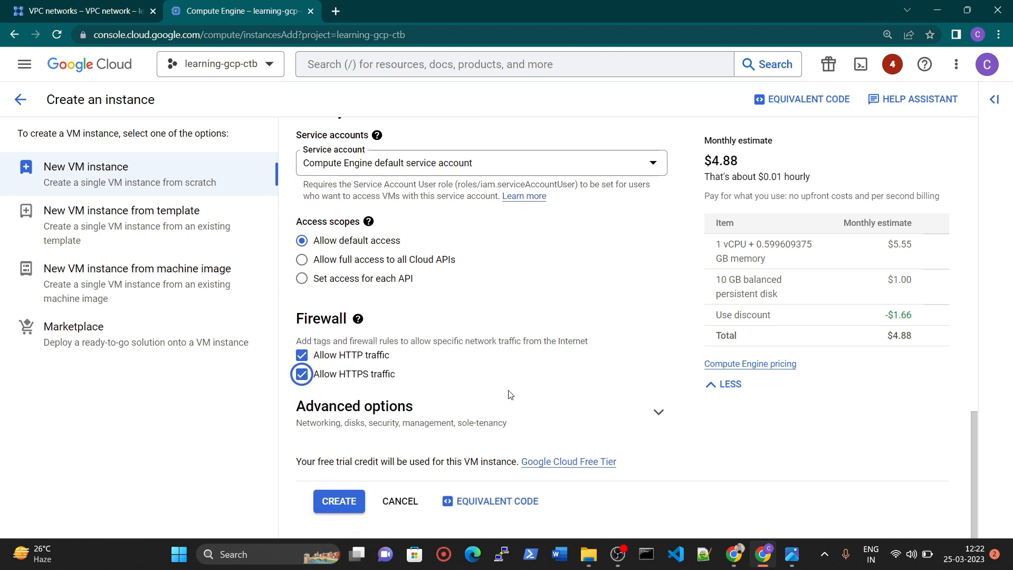
In the advanced networking options, set the default network interface's network to mynetwork.
{"action": "left_click", "coordinate": [497, 417]}
{"action": "scroll", "coordinate": [446, 410], "scroll_direction": "down", "scroll_amount": 5}
{"action": "left_click", "coordinate": [398, 188]}
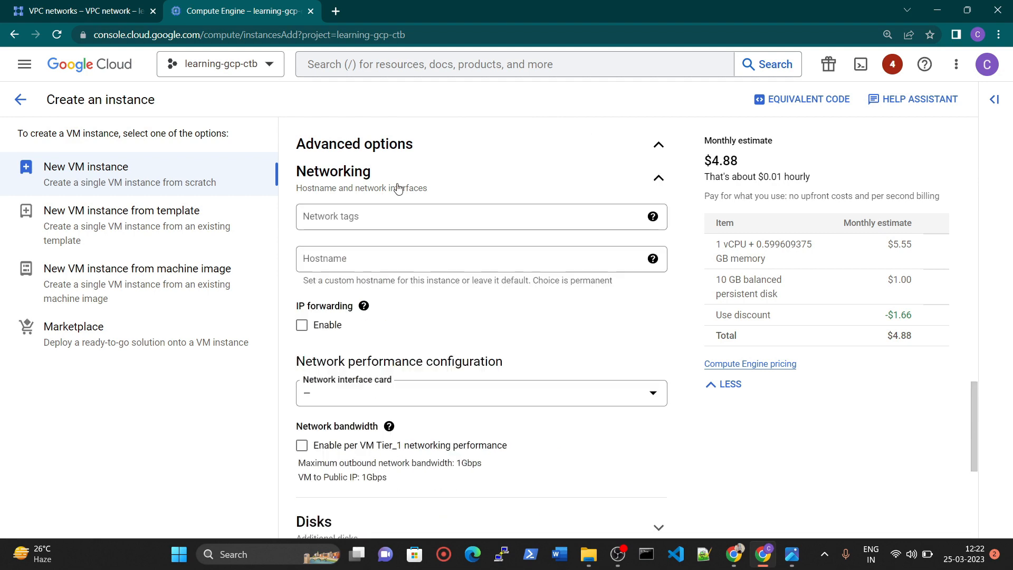
{"action": "scroll", "coordinate": [409, 402], "scroll_direction": "down", "scroll_amount": 4}
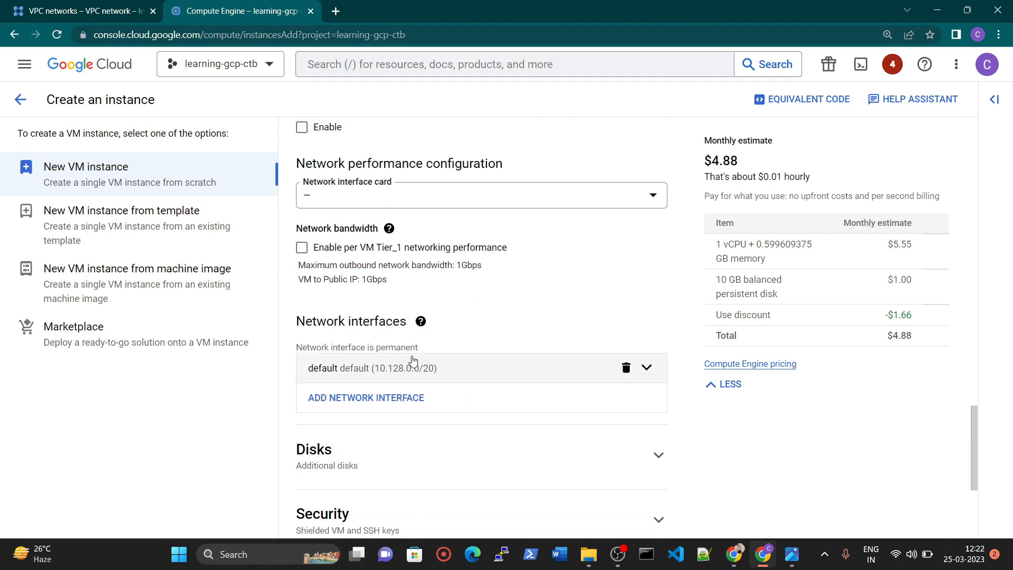
{"action": "left_click", "coordinate": [383, 380]}
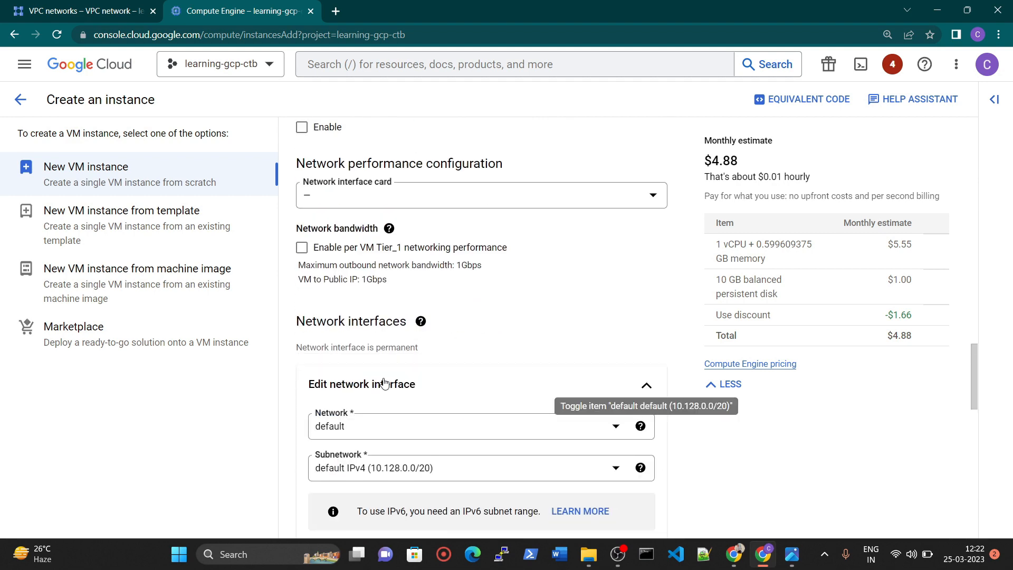
{"action": "left_click", "coordinate": [392, 425]}
{"action": "left_click", "coordinate": [377, 504]}
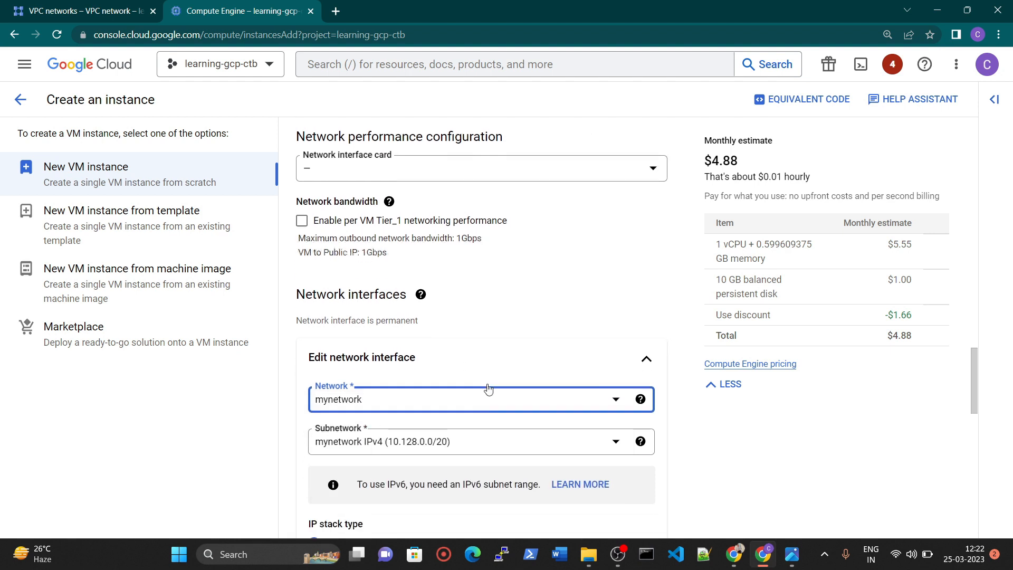
Review the network interface settings and the Premium tier help, and set the Network Service Tier to Standard (us-central1).
{"action": "scroll", "coordinate": [488, 388], "scroll_direction": "down", "scroll_amount": 4}
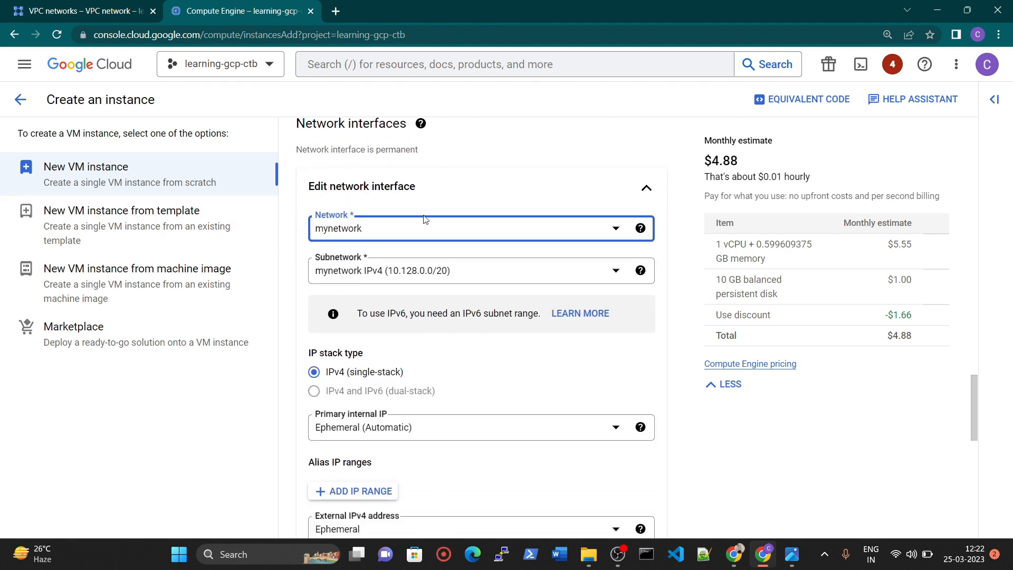
{"action": "scroll", "coordinate": [422, 215], "scroll_direction": "down", "scroll_amount": 4}
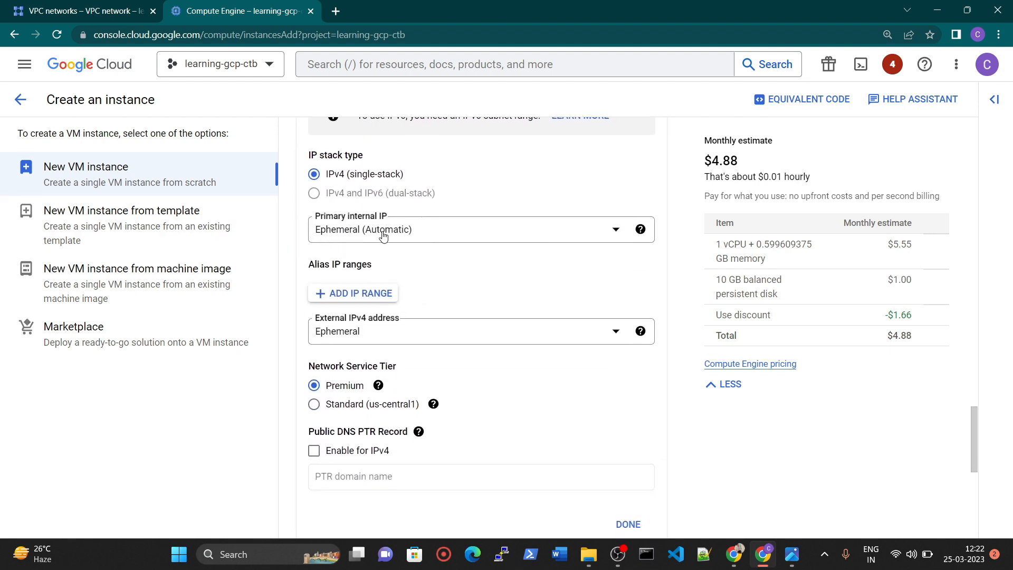
{"action": "scroll", "coordinate": [383, 234], "scroll_direction": "down", "scroll_amount": 7}
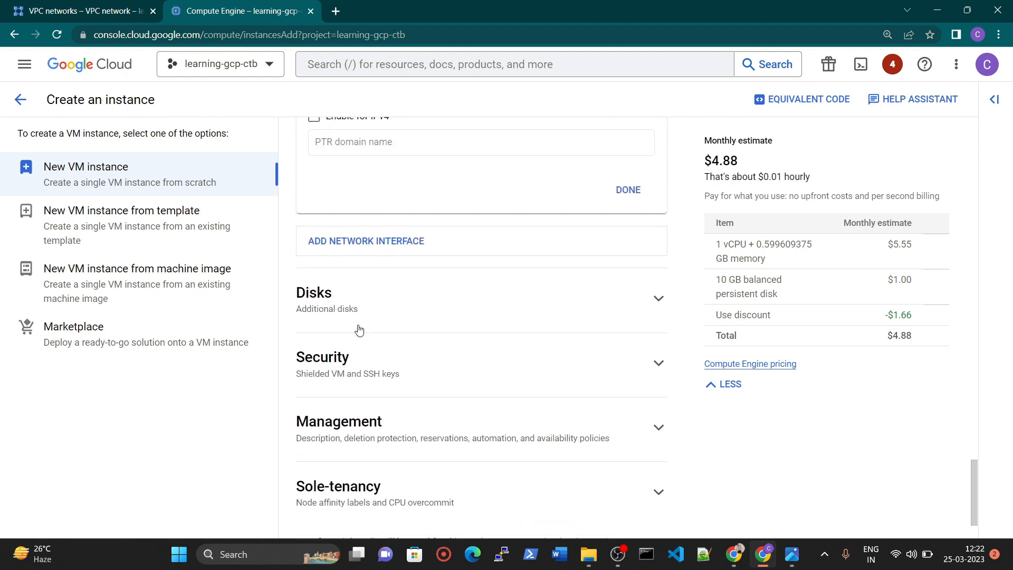
{"action": "scroll", "coordinate": [358, 331], "scroll_direction": "down", "scroll_amount": 2}
{"action": "scroll", "coordinate": [380, 376], "scroll_direction": "up", "scroll_amount": 7}
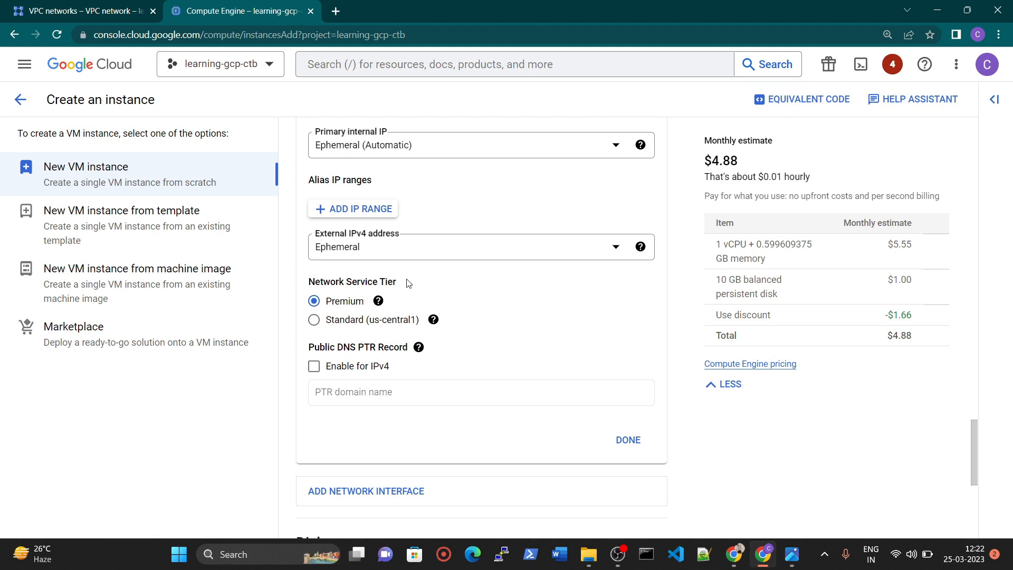
{"action": "left_click", "coordinate": [373, 305]}
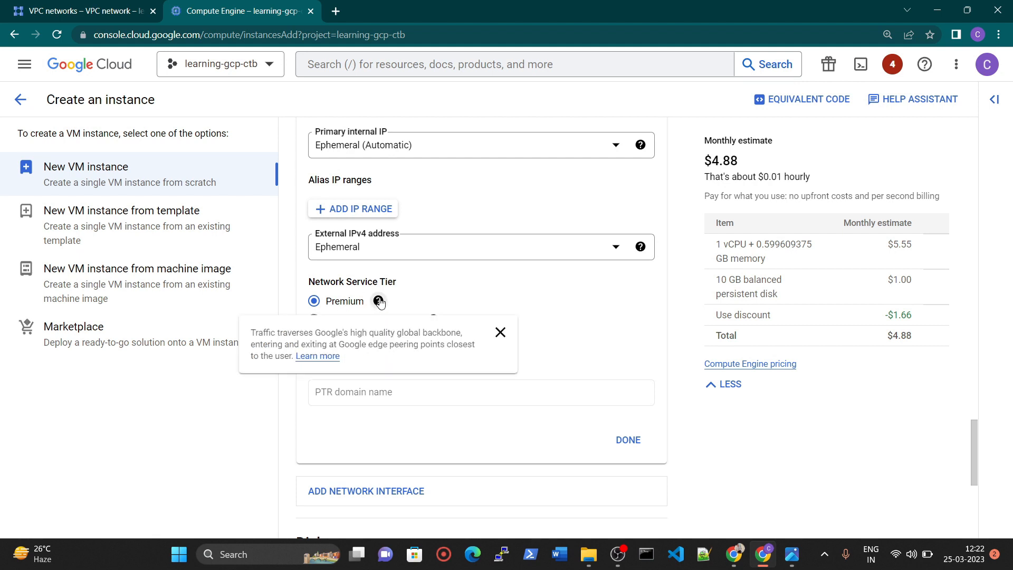
{"action": "left_click", "coordinate": [314, 320]}
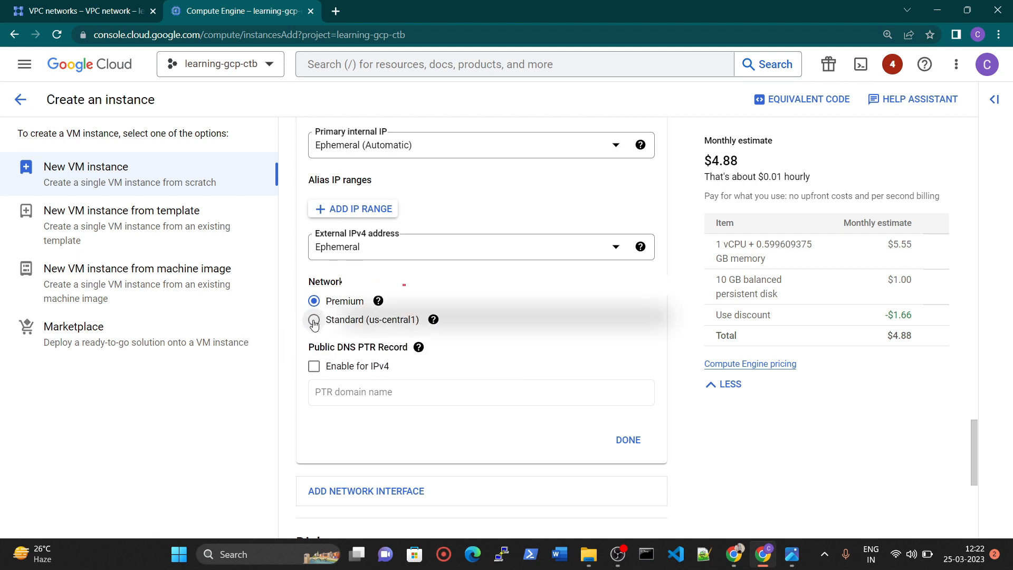
Search Google in a new browser tab for "network service tier vs premium tier".
{"action": "double_click", "coordinate": [339, 281]}
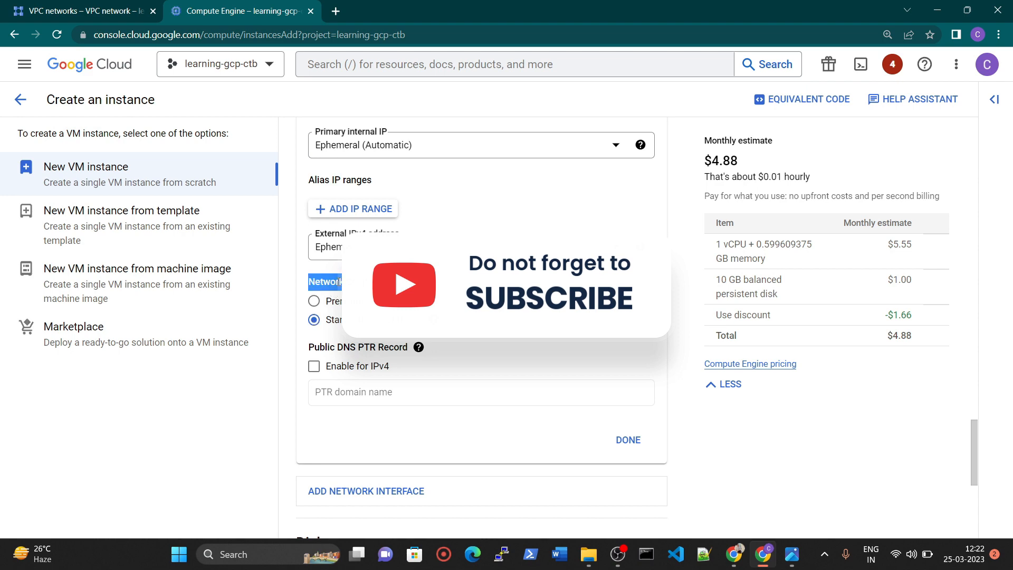
{"action": "left_click", "coordinate": [335, 11]}
{"action": "type", "text": "gcp"}
{"action": "key", "text": "Return"}
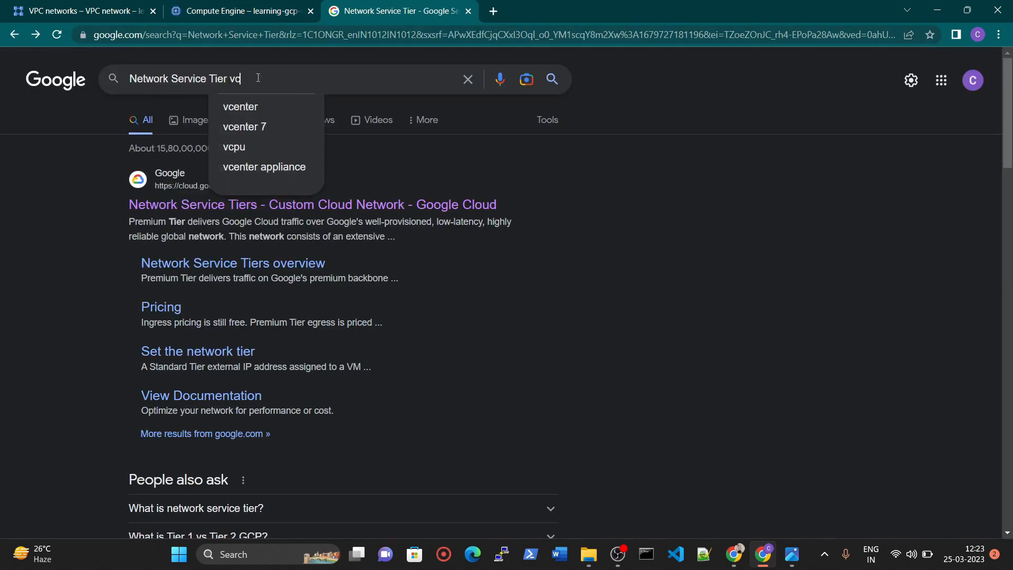
{"action": "type", "text": "s pr"}
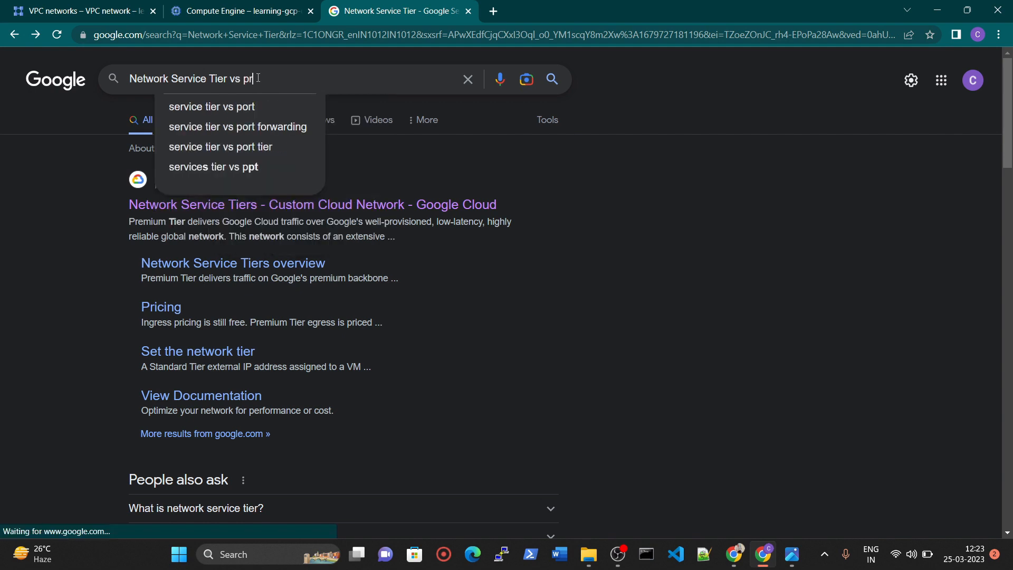
{"action": "type", "text": "emi"}
{"action": "left_click", "coordinate": [254, 107]}
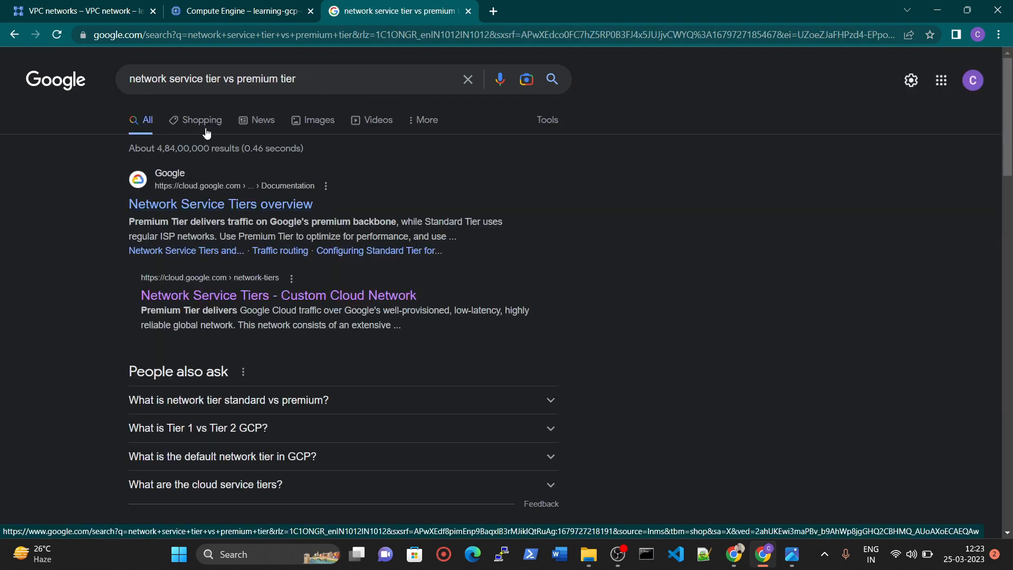
Find the Standard tier routing diagram among the image results and open its source page, Network Service Tiers overview.
{"action": "left_click", "coordinate": [302, 124]}
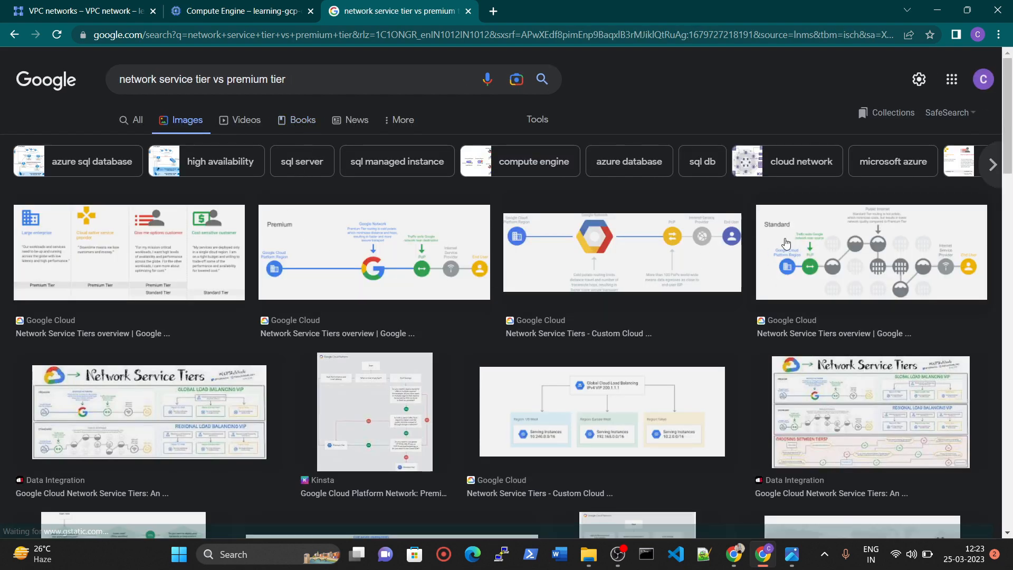
{"action": "left_click", "coordinate": [829, 268]}
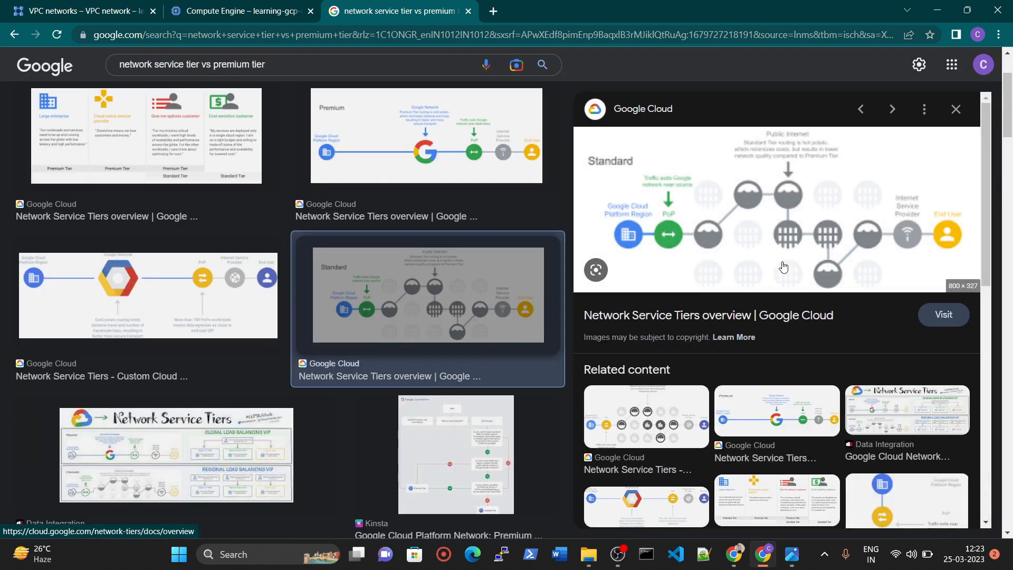
{"action": "left_click", "coordinate": [790, 218]}
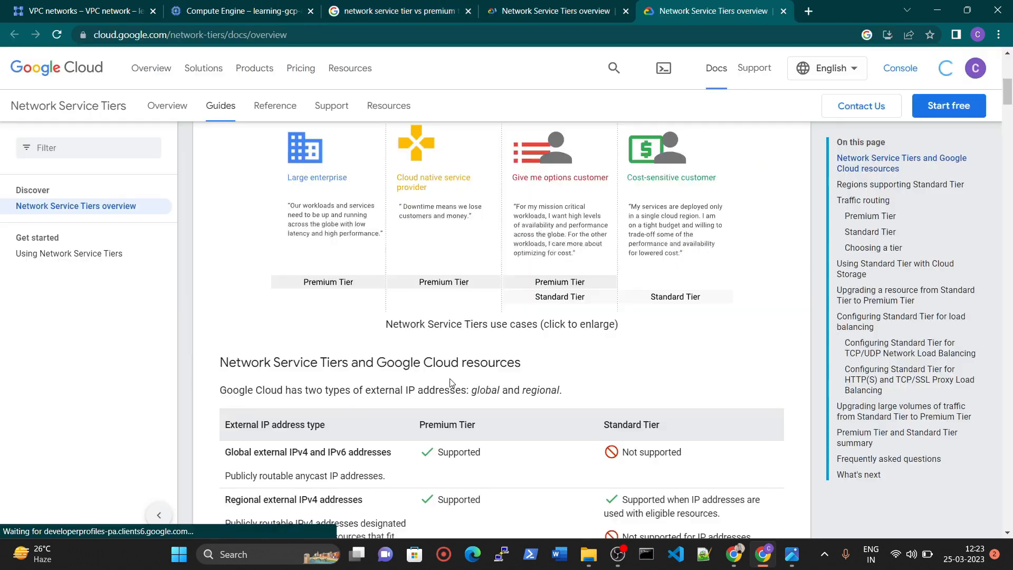
Examine the Premium Tier and Standard Tier routing sections and diagrams in the Network Service Tiers overview.
{"action": "scroll", "coordinate": [455, 382], "scroll_direction": "down", "scroll_amount": 10}
{"action": "scroll", "coordinate": [454, 382], "scroll_direction": "down", "scroll_amount": 20}
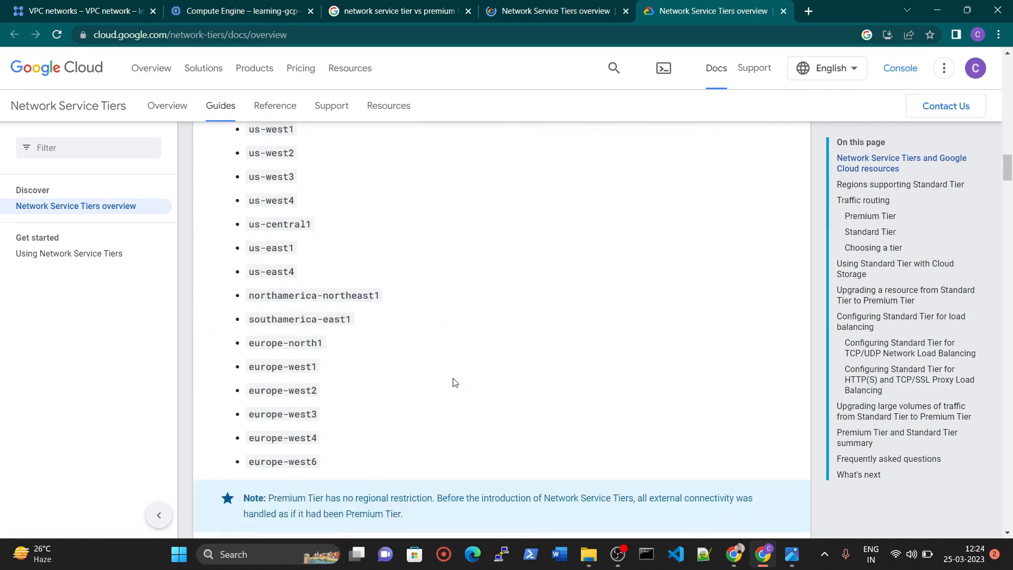
{"action": "scroll", "coordinate": [453, 379], "scroll_direction": "up", "scroll_amount": 5}
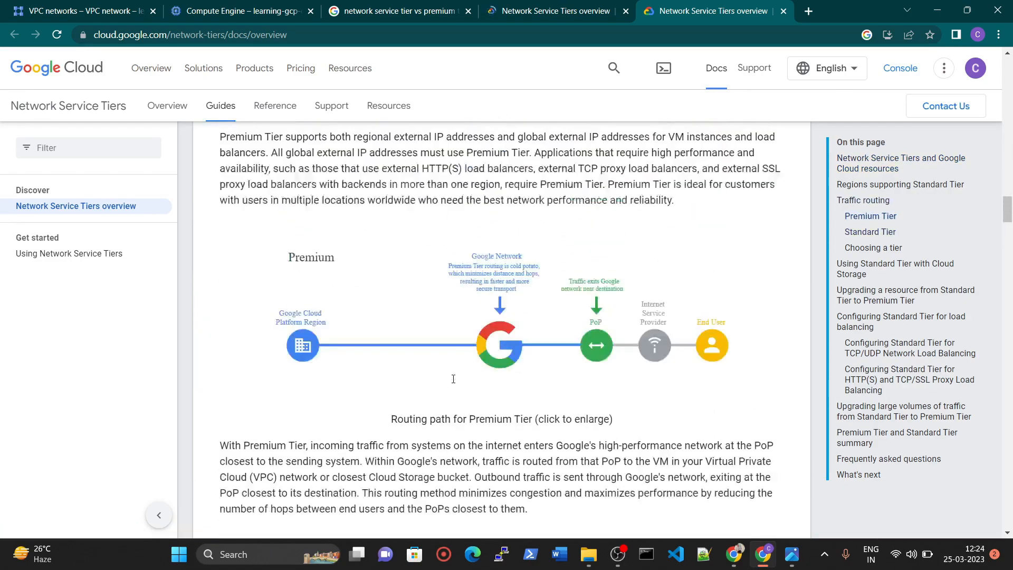
{"action": "scroll", "coordinate": [477, 357], "scroll_direction": "down", "scroll_amount": 6}
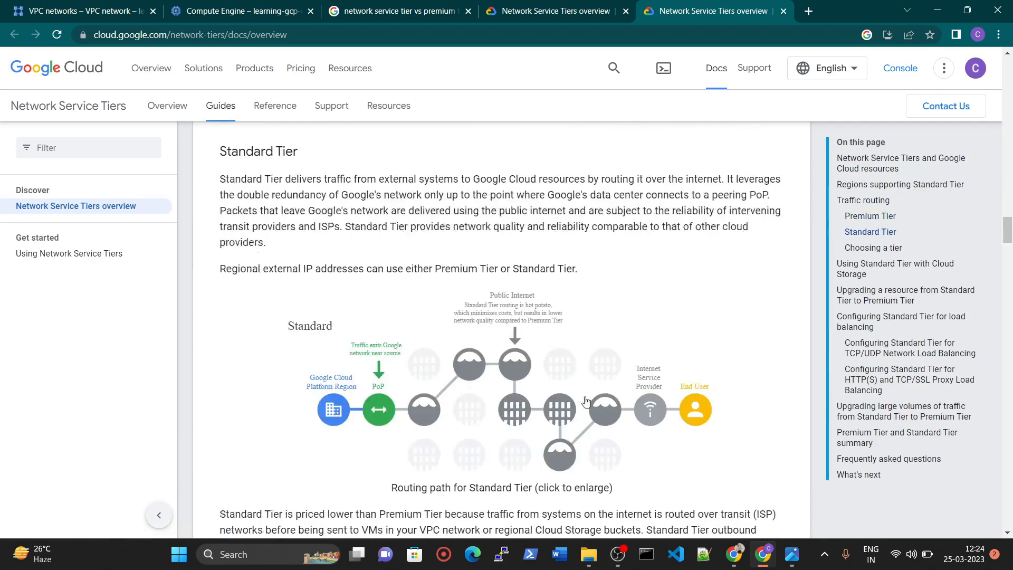
{"action": "scroll", "coordinate": [482, 376], "scroll_direction": "down", "scroll_amount": 3}
{"action": "scroll", "coordinate": [709, 308], "scroll_direction": "up", "scroll_amount": 1}
{"action": "scroll", "coordinate": [746, 364], "scroll_direction": "up", "scroll_amount": 3}
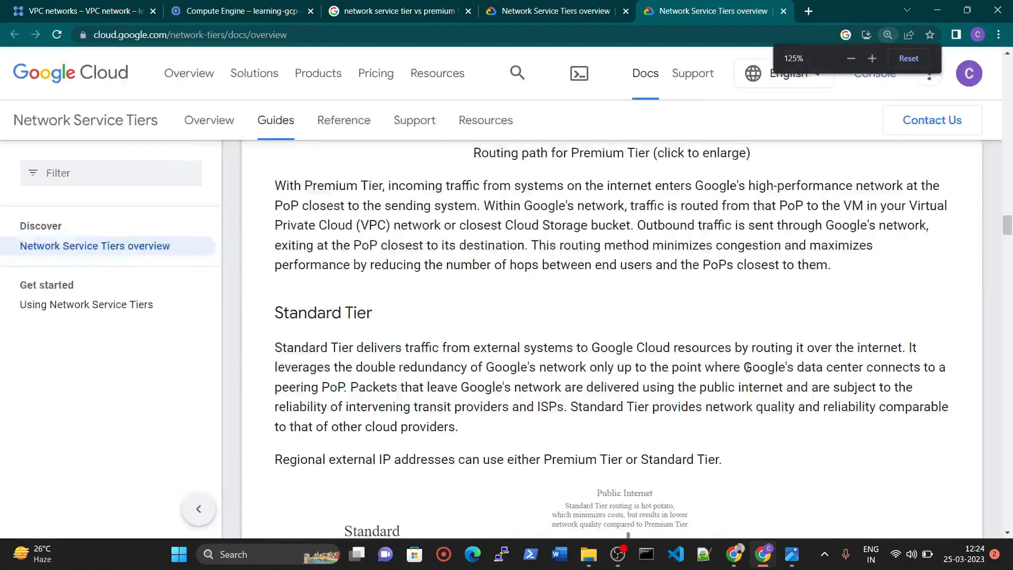
Compare the Standard Tier and Premium Tier routing path diagrams and their descriptions in the Network Service Tiers overview.
{"action": "scroll", "coordinate": [748, 369], "scroll_direction": "down", "scroll_amount": 4}
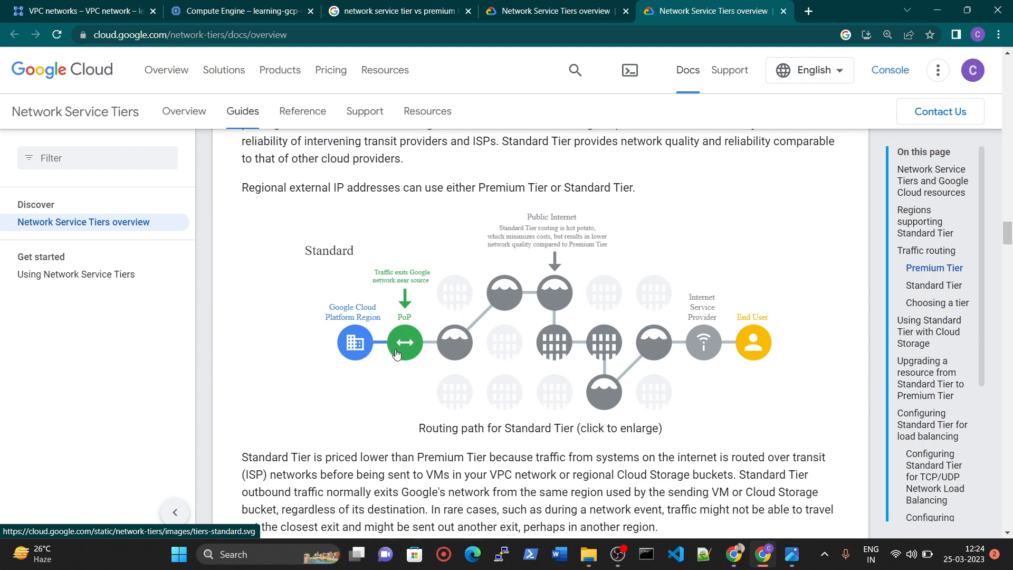
{"action": "scroll", "coordinate": [396, 352], "scroll_direction": "up", "scroll_amount": 7}
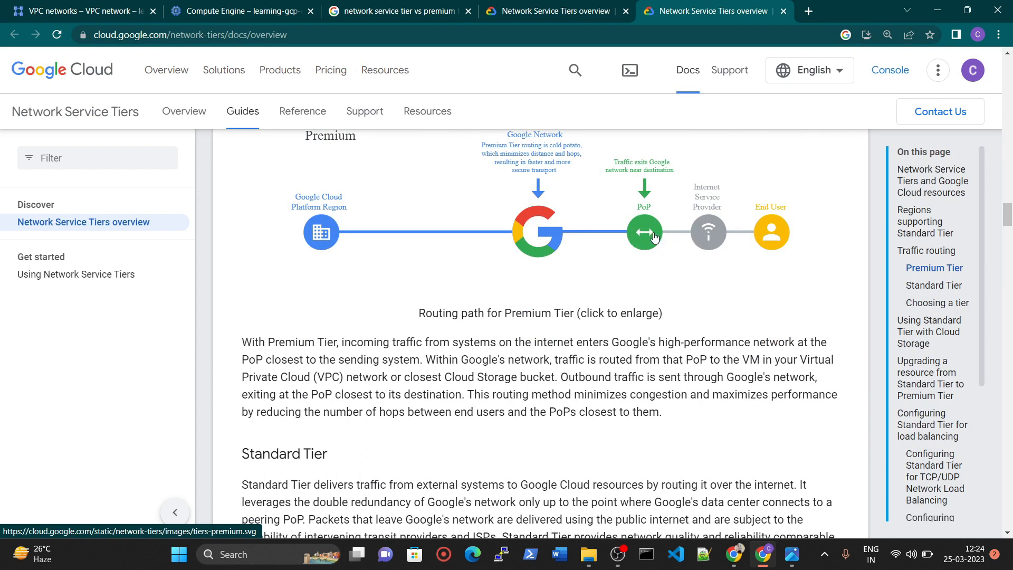
{"action": "scroll", "coordinate": [661, 233], "scroll_direction": "up", "scroll_amount": 1}
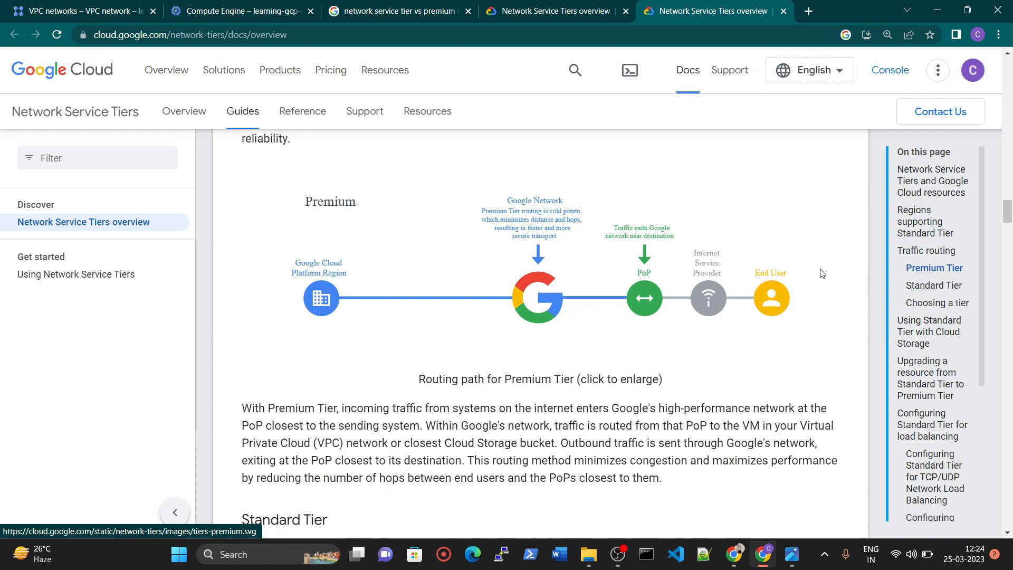
{"action": "scroll", "coordinate": [722, 302], "scroll_direction": "down", "scroll_amount": 12}
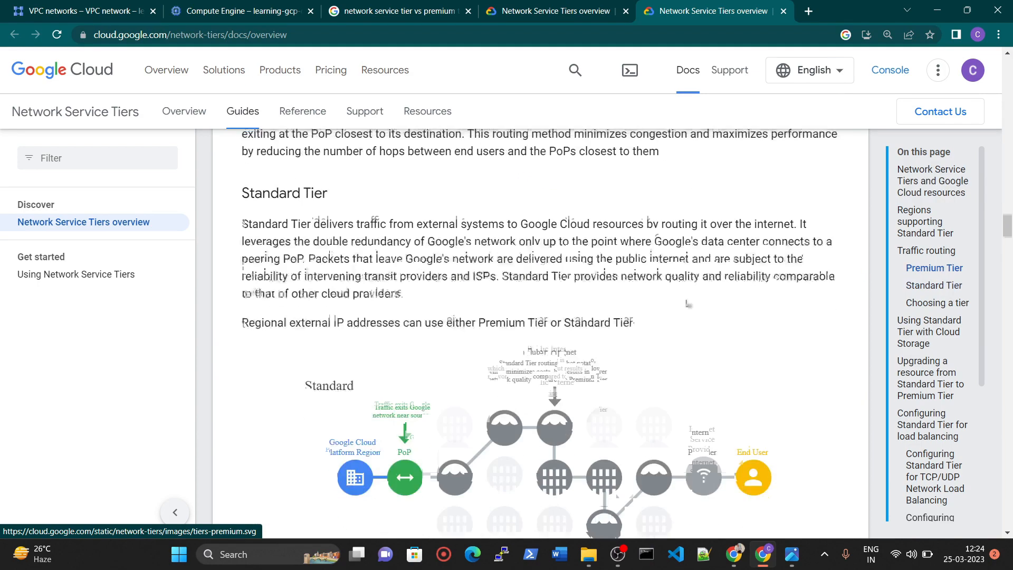
{"action": "scroll", "coordinate": [530, 211], "scroll_direction": "up", "scroll_amount": 1}
{"action": "scroll", "coordinate": [594, 322], "scroll_direction": "up", "scroll_amount": 2}
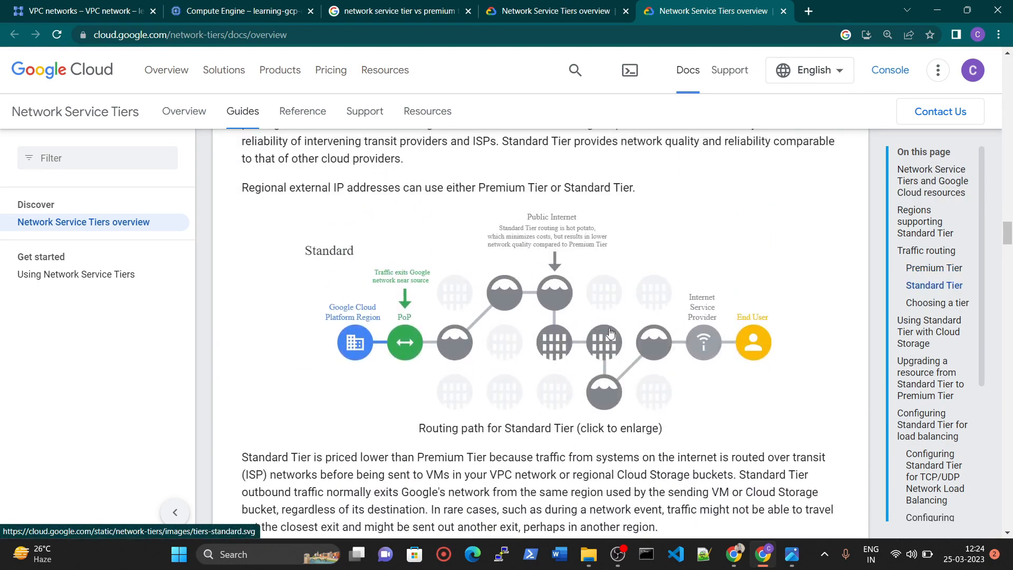
{"action": "scroll", "coordinate": [528, 358], "scroll_direction": "up", "scroll_amount": 8}
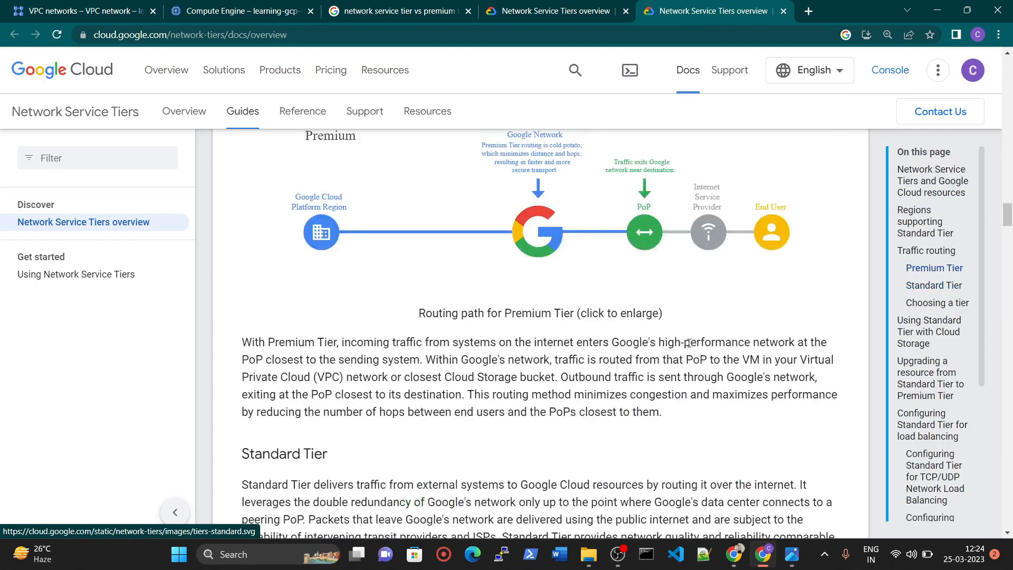
{"action": "scroll", "coordinate": [545, 328], "scroll_direction": "down", "scroll_amount": 2}
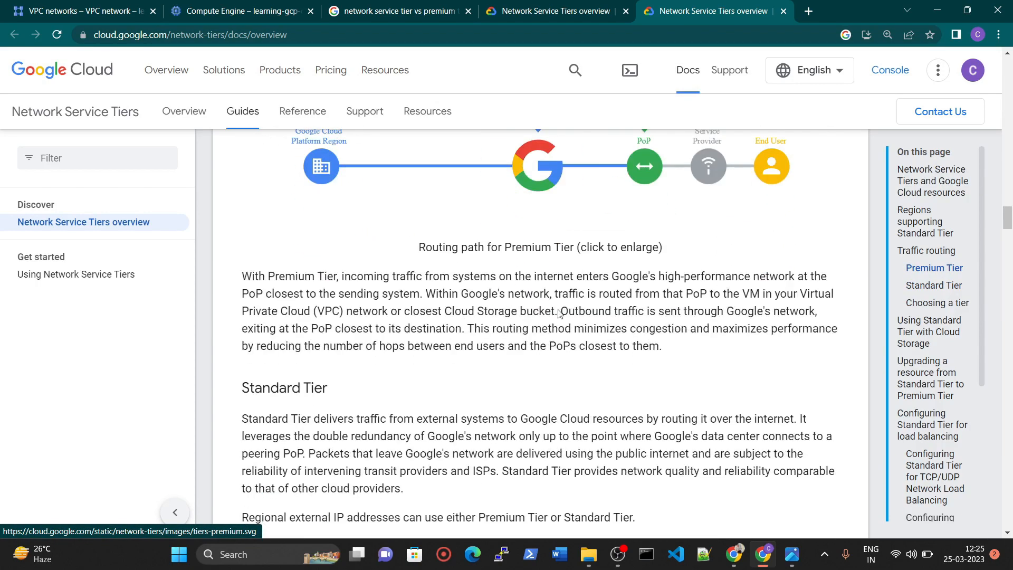
{"action": "scroll", "coordinate": [504, 271], "scroll_direction": "down", "scroll_amount": 3}
{"action": "scroll", "coordinate": [508, 352], "scroll_direction": "down", "scroll_amount": 2}
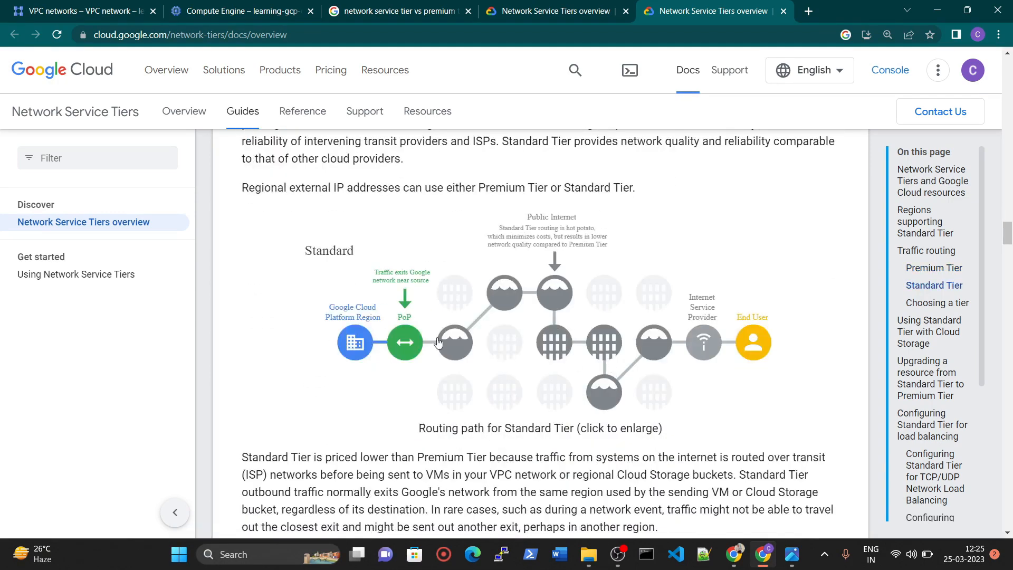
{"action": "scroll", "coordinate": [495, 171], "scroll_direction": "up", "scroll_amount": 5}
Return to the VM instance form and set the Network Service Tier to Standard (us-central1).
{"action": "left_click", "coordinate": [415, 4]}
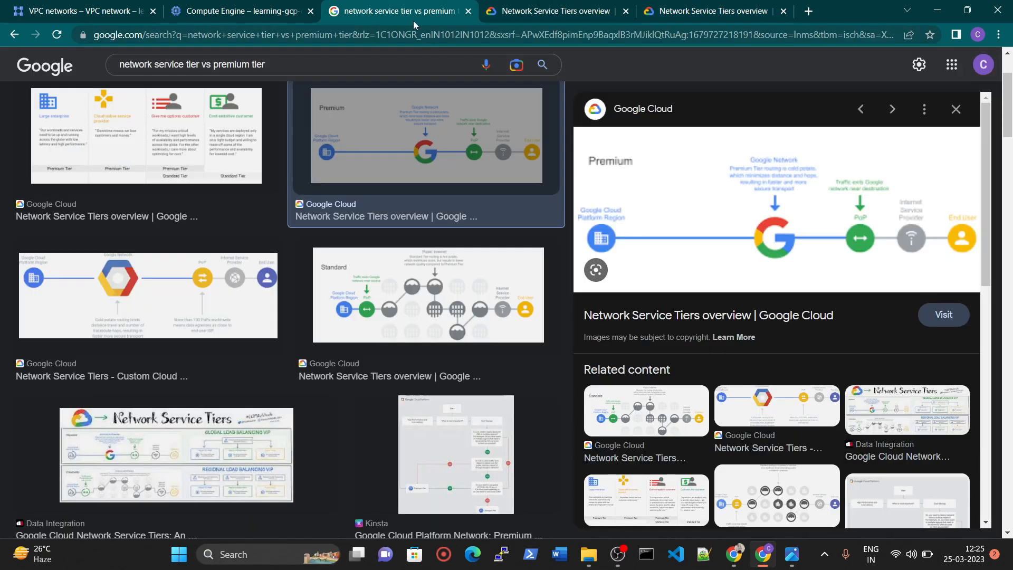
{"action": "left_click", "coordinate": [238, 8]}
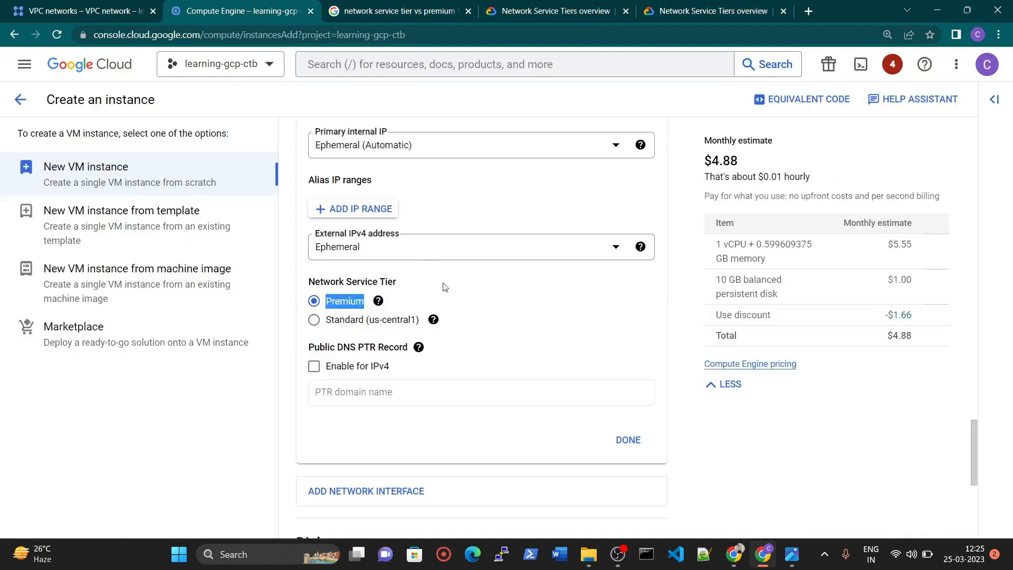
{"action": "left_click", "coordinate": [337, 326]}
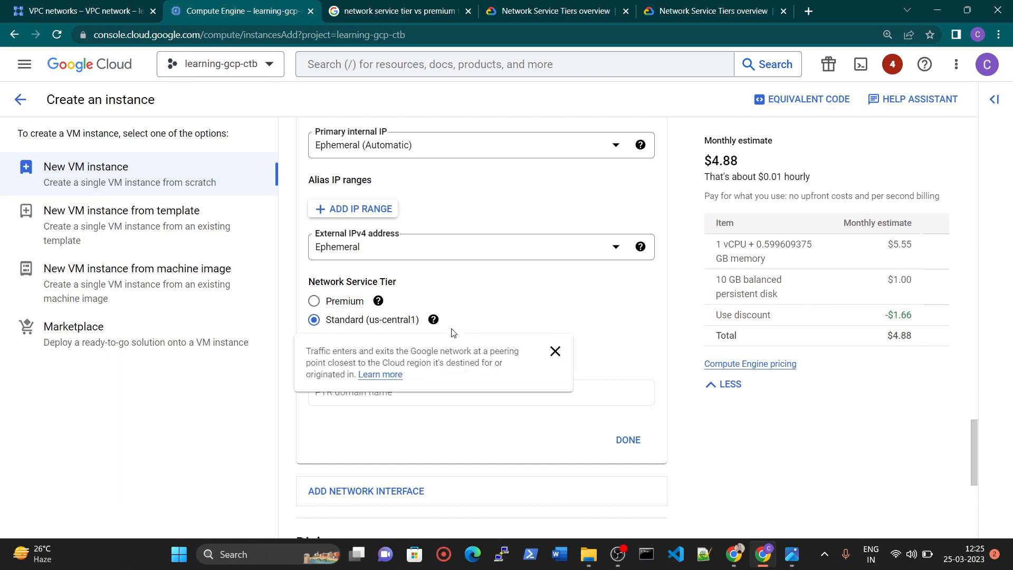
Review the Shielded VM security settings and create the mynet-us-vm instance.
{"action": "scroll", "coordinate": [656, 390], "scroll_direction": "down", "scroll_amount": 5}
{"action": "scroll", "coordinate": [655, 393], "scroll_direction": "down", "scroll_amount": 1}
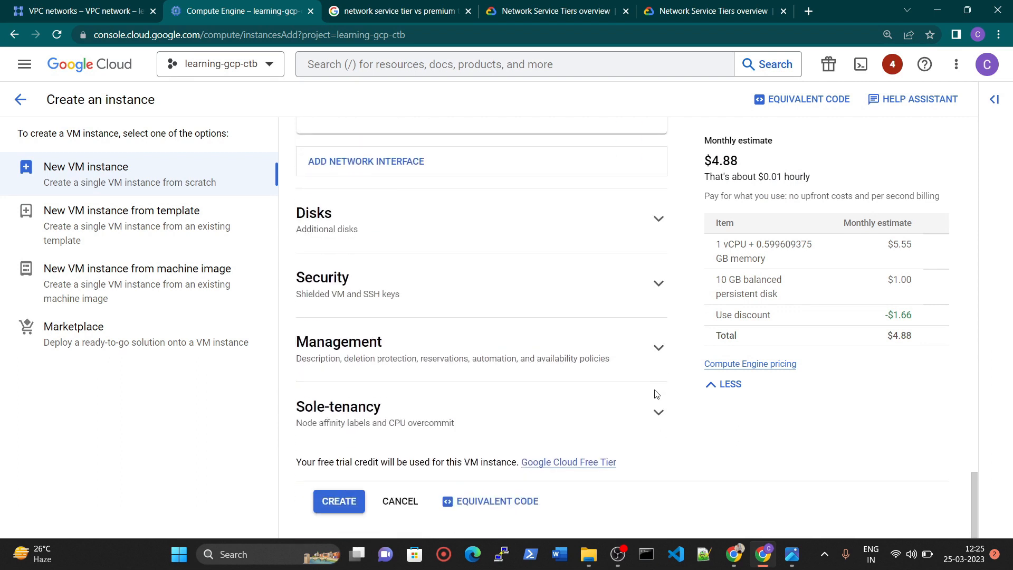
{"action": "left_click", "coordinate": [485, 295]}
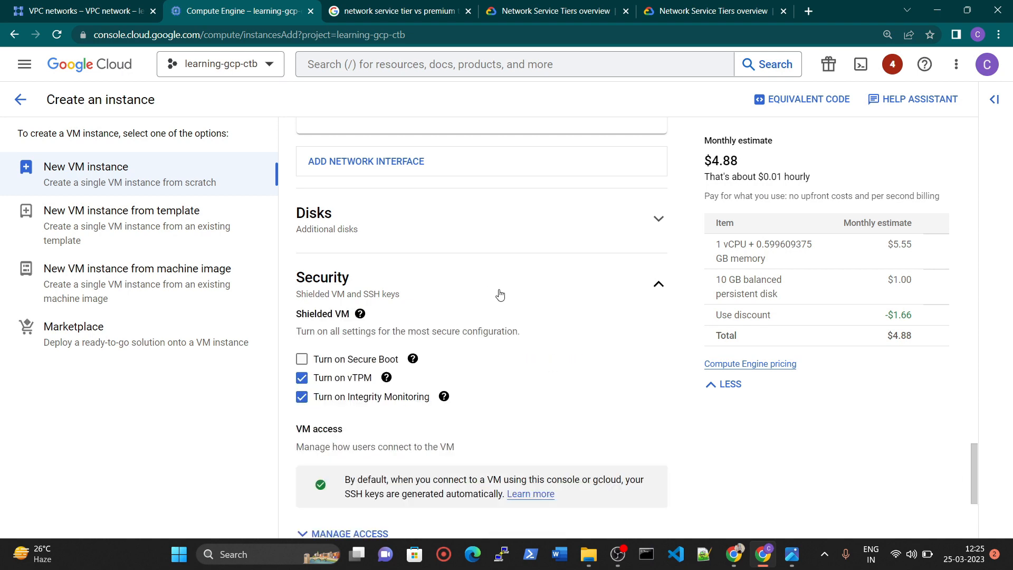
{"action": "scroll", "coordinate": [501, 295], "scroll_direction": "down", "scroll_amount": 5}
{"action": "left_click", "coordinate": [334, 501]}
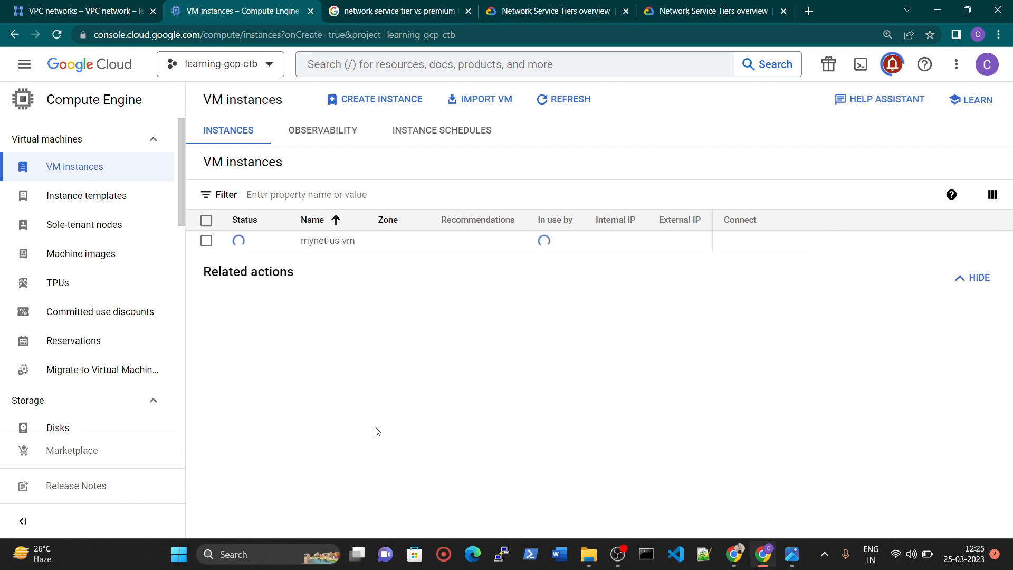
Start another VM instance, consult the network diagram image, and name the instance mynet-eu-vm.
{"action": "left_click", "coordinate": [399, 101]}
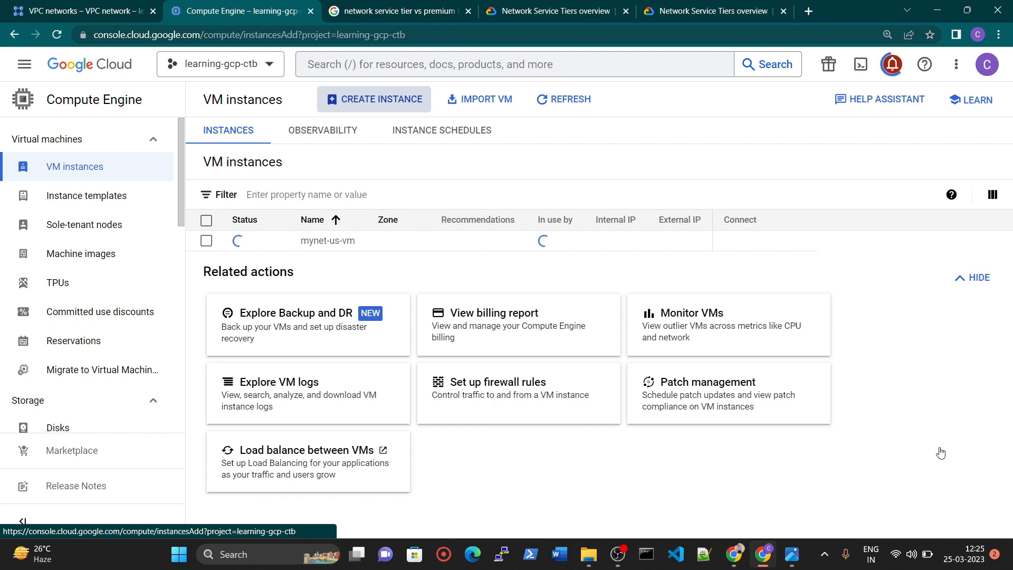
{"action": "left_click", "coordinate": [792, 554]}
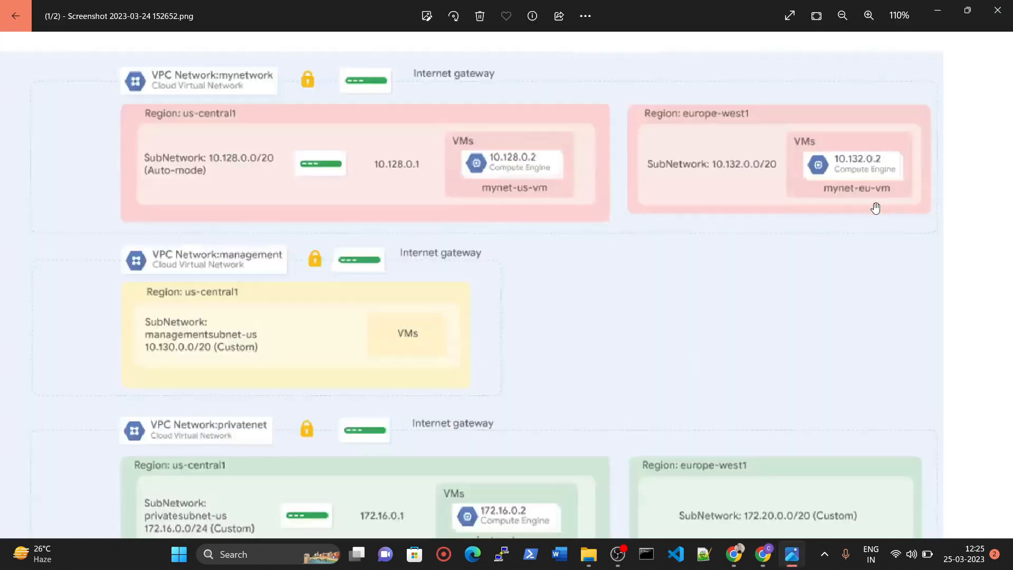
{"action": "left_click", "coordinate": [791, 554]}
{"action": "left_click", "coordinate": [361, 153]}
{"action": "key", "text": "ctrl+a"}
{"action": "type", "text": "mynet"}
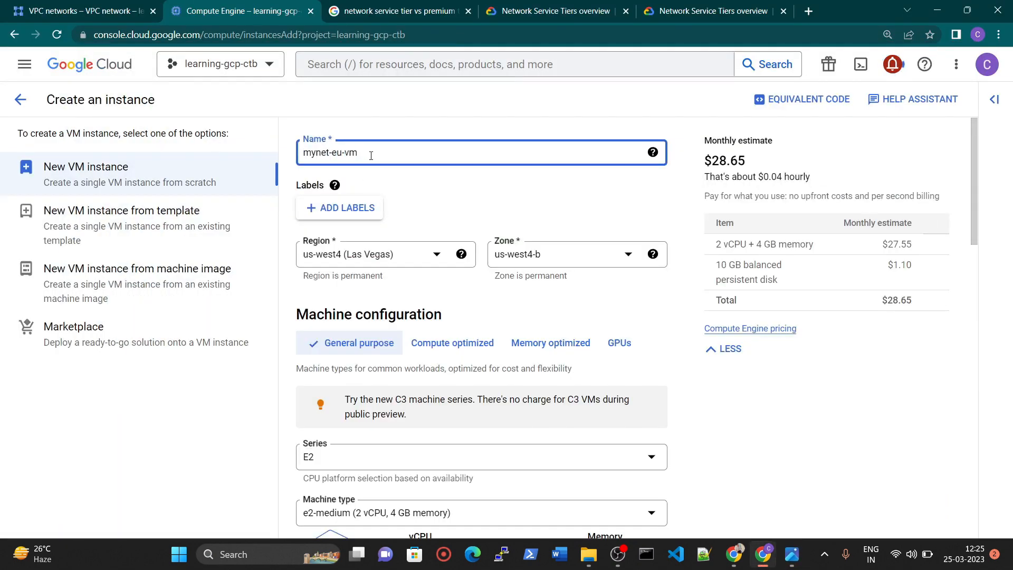
Set the region of mynet-eu-vm to europe-west1 (Belgium).
{"action": "left_click", "coordinate": [367, 264]}
{"action": "scroll", "coordinate": [417, 345], "scroll_direction": "up", "scroll_amount": 3}
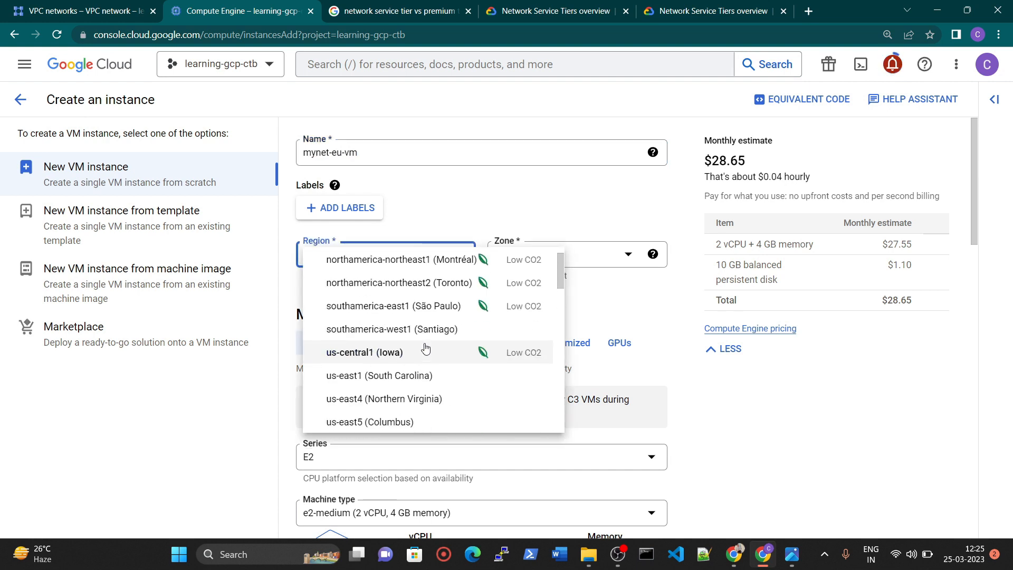
{"action": "scroll", "coordinate": [425, 347], "scroll_direction": "down", "scroll_amount": 5}
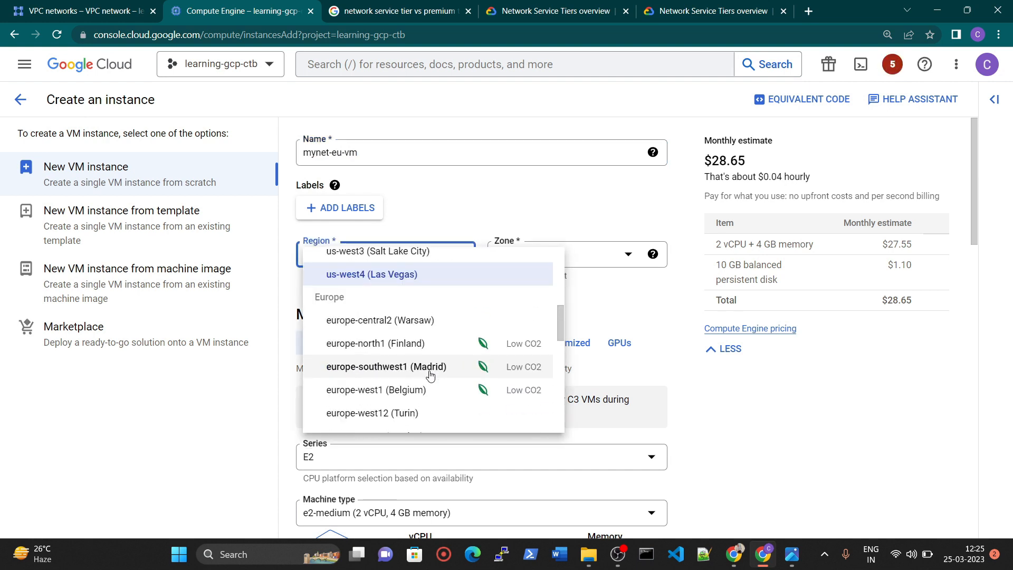
{"action": "left_click", "coordinate": [414, 396]}
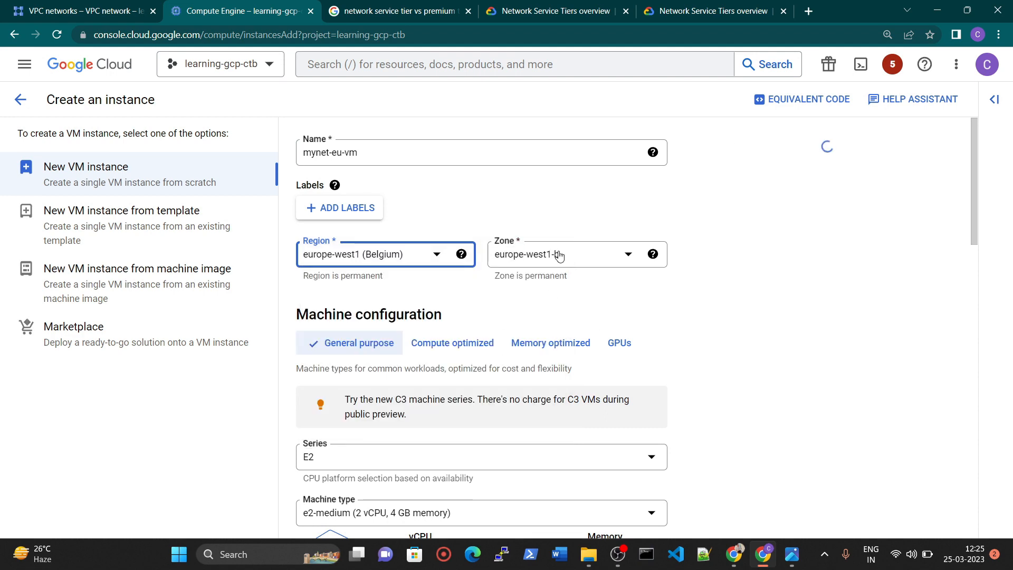
Set the machine series to N1 and choose the machine type with 1 vCPU and about 0.6 GB memory.
{"action": "scroll", "coordinate": [343, 325], "scroll_direction": "down", "scroll_amount": 4}
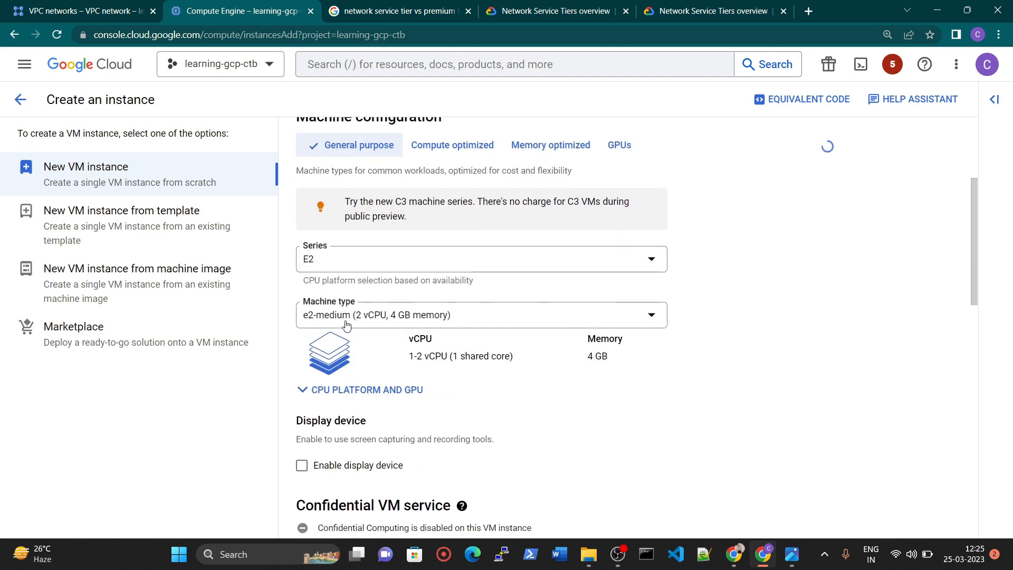
{"action": "left_click", "coordinate": [334, 260]}
{"action": "scroll", "coordinate": [413, 399], "scroll_direction": "down", "scroll_amount": 3}
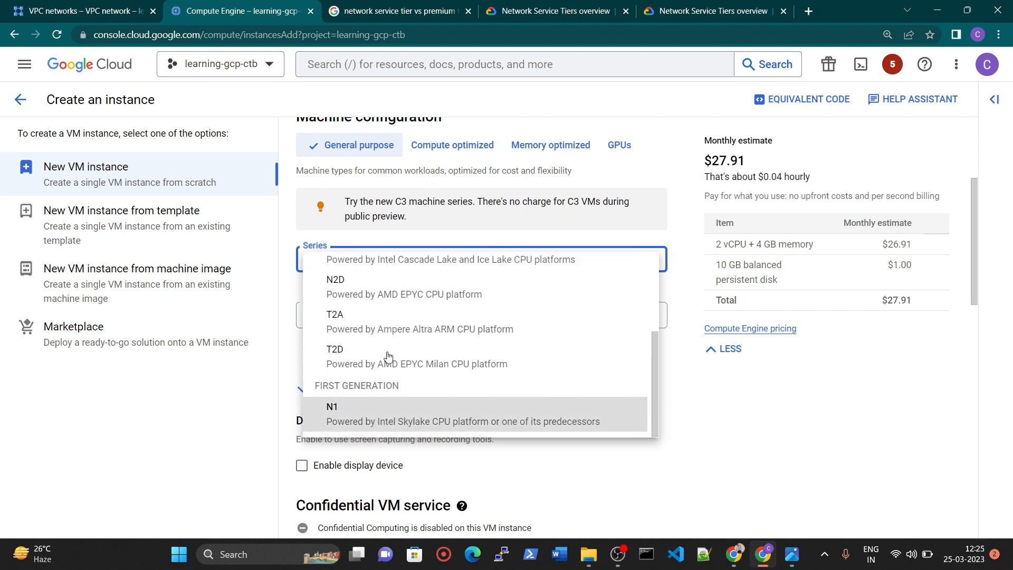
{"action": "left_click", "coordinate": [392, 414]}
{"action": "left_click", "coordinate": [386, 323]}
{"action": "left_click", "coordinate": [388, 398]}
Allow HTTP and HTTPS traffic in the firewall settings of mynet-eu-vm.
{"action": "scroll", "coordinate": [457, 369], "scroll_direction": "down", "scroll_amount": 5}
{"action": "scroll", "coordinate": [432, 316], "scroll_direction": "down", "scroll_amount": 8}
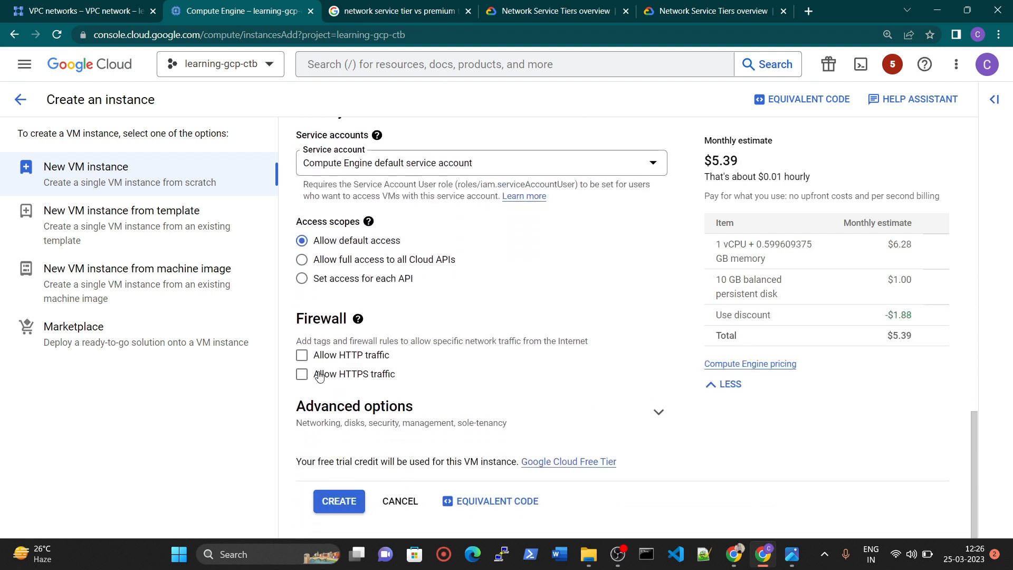
{"action": "left_click", "coordinate": [302, 355]}
{"action": "left_click", "coordinate": [302, 374]}
Edit the network interface in the advanced networking options and set its network to mynetwork.
{"action": "left_click", "coordinate": [400, 420]}
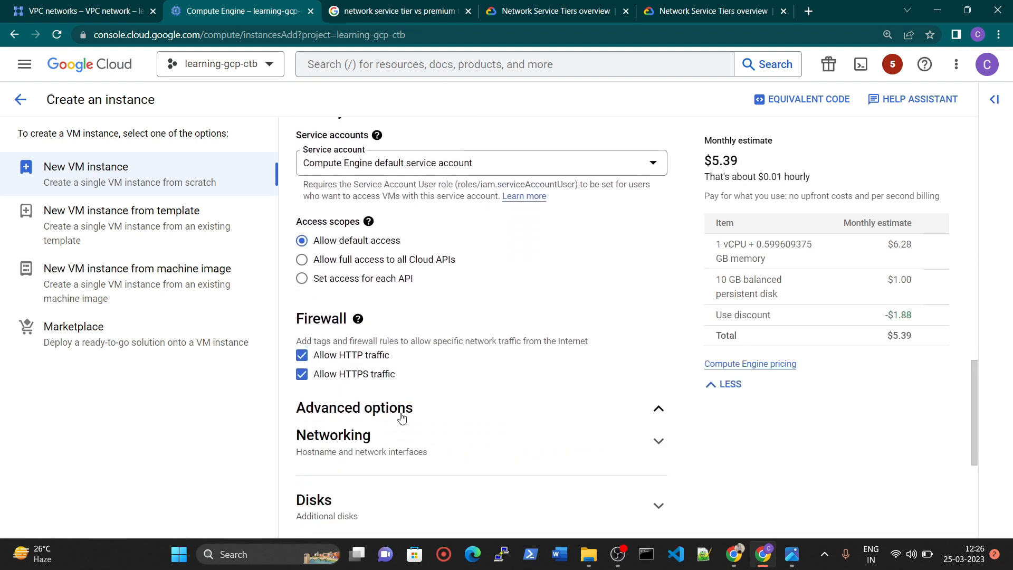
{"action": "scroll", "coordinate": [415, 400], "scroll_direction": "down", "scroll_amount": 1}
{"action": "left_click", "coordinate": [400, 385]}
{"action": "scroll", "coordinate": [402, 386], "scroll_direction": "down", "scroll_amount": 3}
{"action": "scroll", "coordinate": [402, 387], "scroll_direction": "down", "scroll_amount": 3}
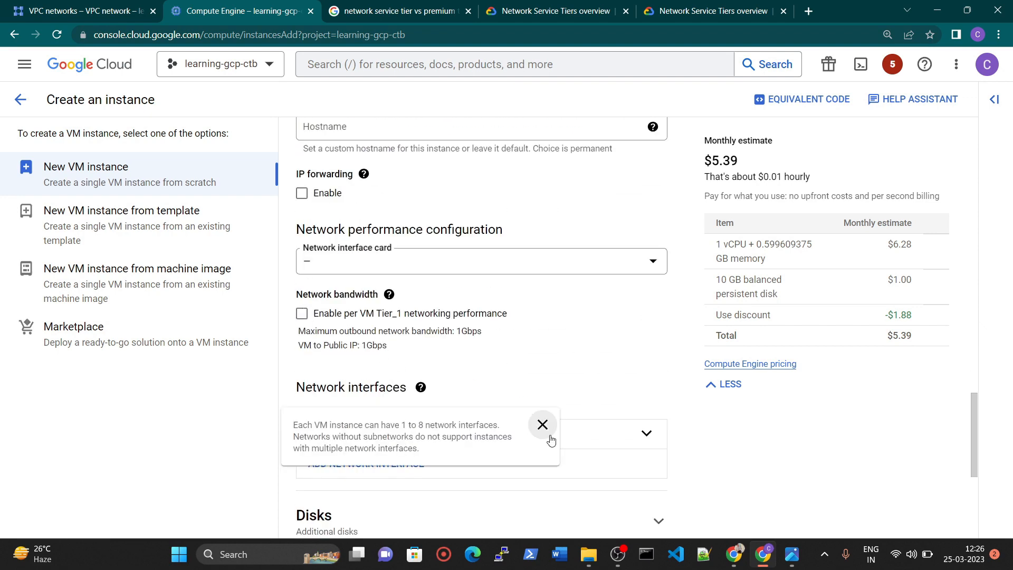
{"action": "left_click", "coordinate": [653, 437]}
{"action": "scroll", "coordinate": [475, 362], "scroll_direction": "down", "scroll_amount": 5}
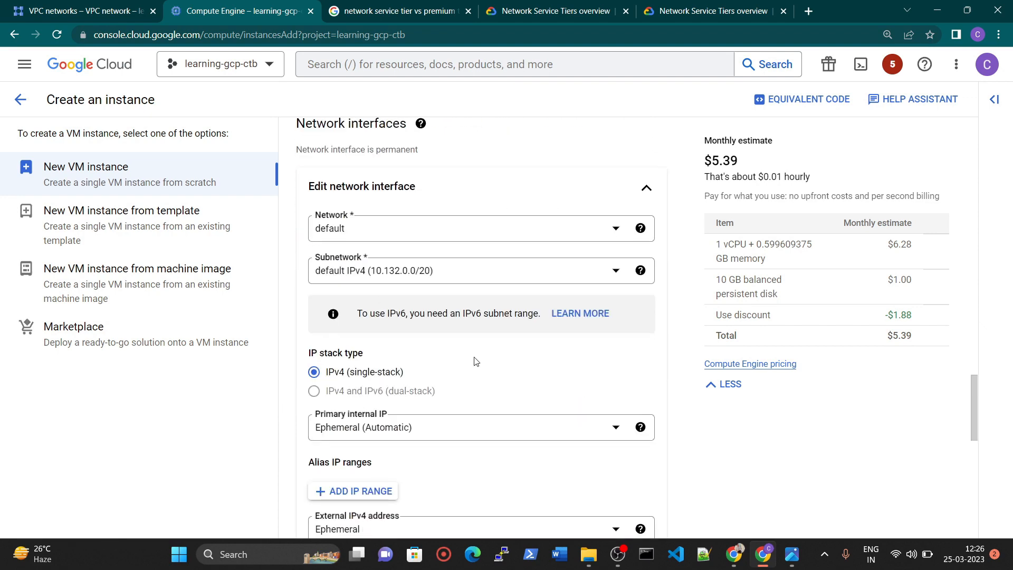
{"action": "left_click", "coordinate": [366, 231]}
{"action": "left_click", "coordinate": [362, 301]}
Set the interface's Network Service Tier to Standard and create the mynet-eu-vm instance.
{"action": "scroll", "coordinate": [369, 305], "scroll_direction": "down", "scroll_amount": 3}
{"action": "left_click", "coordinate": [315, 404]}
{"action": "scroll", "coordinate": [607, 437], "scroll_direction": "down", "scroll_amount": 8}
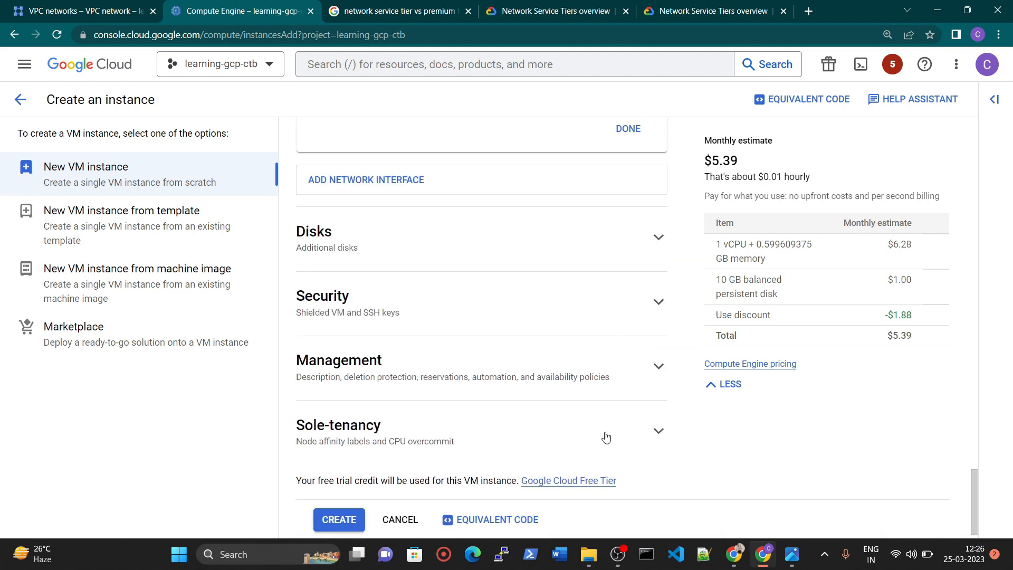
{"action": "left_click", "coordinate": [341, 504]}
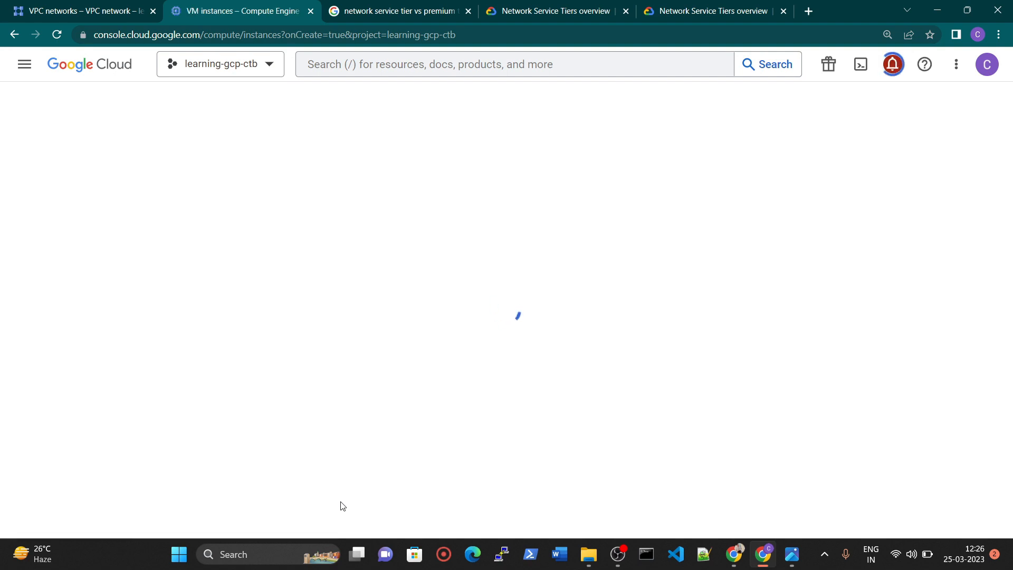
Consult the management network in the diagram image, and close the Google search and Network Service Tiers overview tabs in the browser.
{"action": "left_click", "coordinate": [791, 554]}
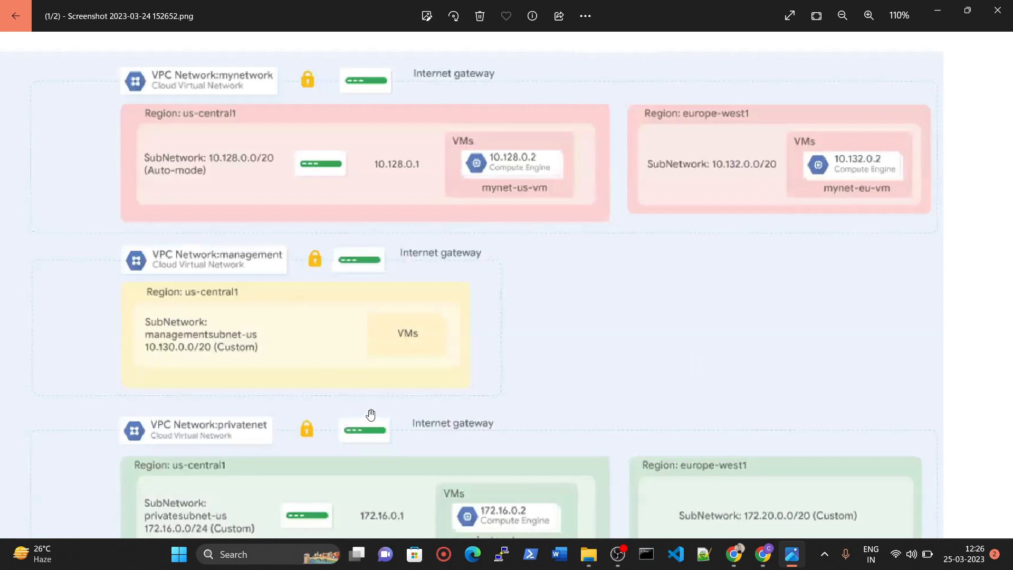
{"action": "key", "text": "alt+Tab"}
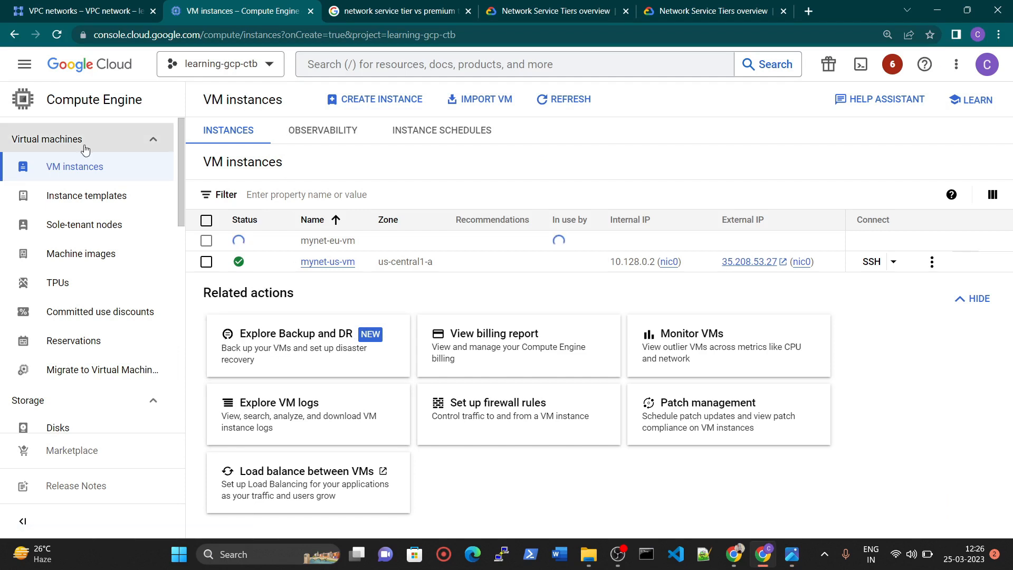
{"action": "left_click", "coordinate": [79, 8]}
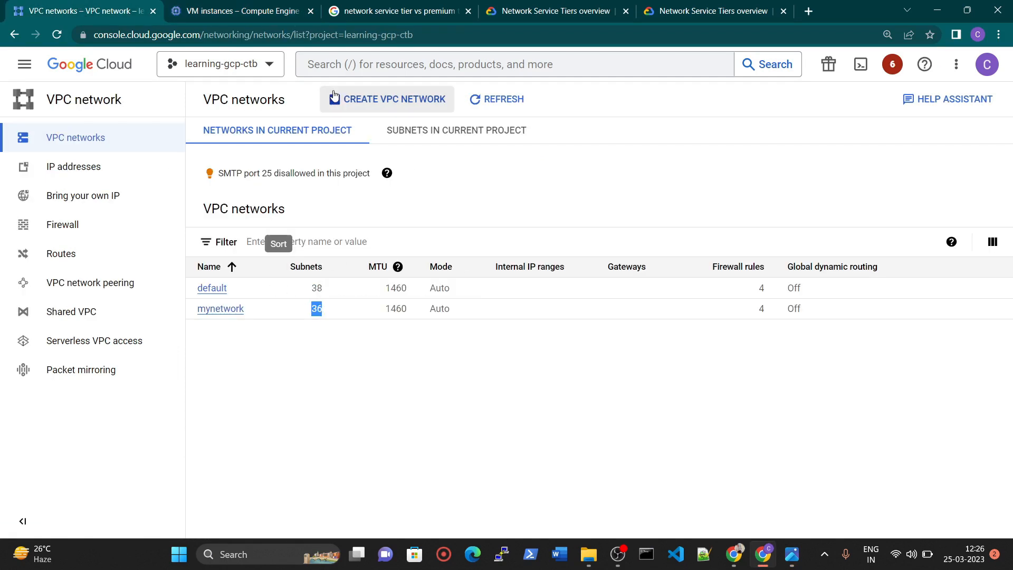
{"action": "left_click", "coordinate": [466, 14]}
{"action": "left_click", "coordinate": [466, 14]}
{"action": "left_click", "coordinate": [466, 14]}
{"action": "left_click", "coordinate": [467, 14]}
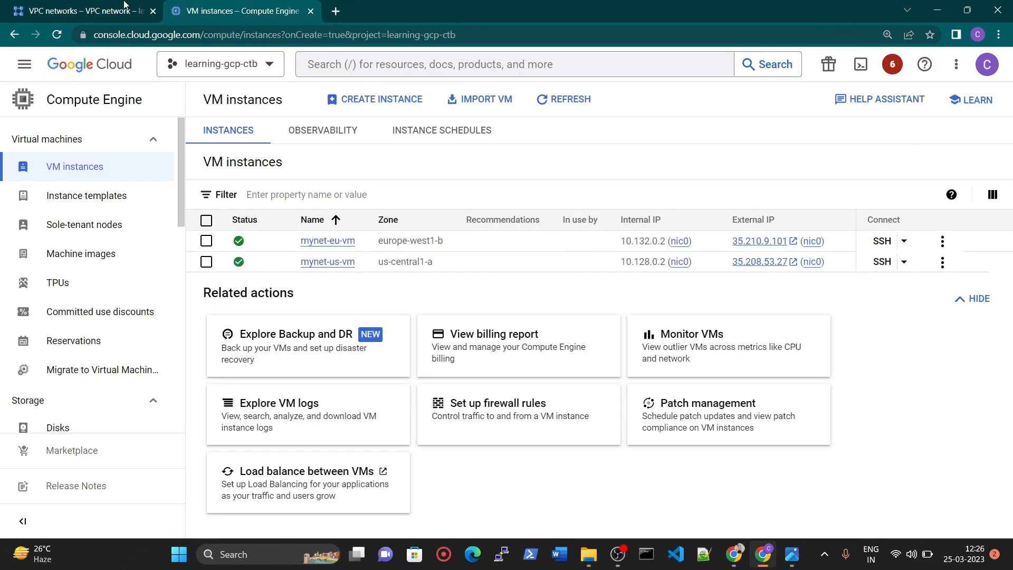
Start a new VPC network and name it management-net-custom-vpc.
{"action": "left_click", "coordinate": [7, 4]}
{"action": "left_click", "coordinate": [364, 99]}
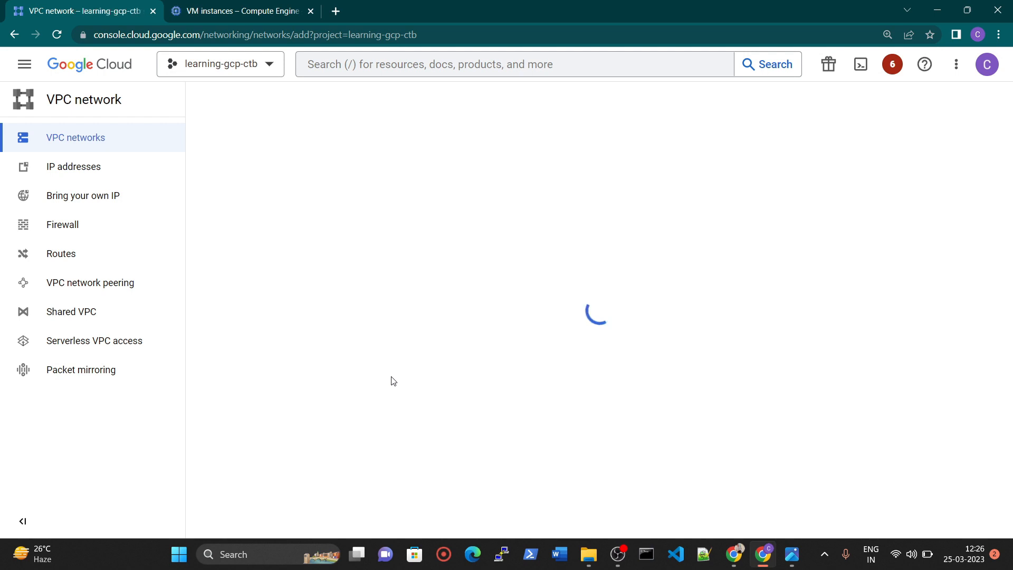
{"action": "left_click", "coordinate": [255, 148]}
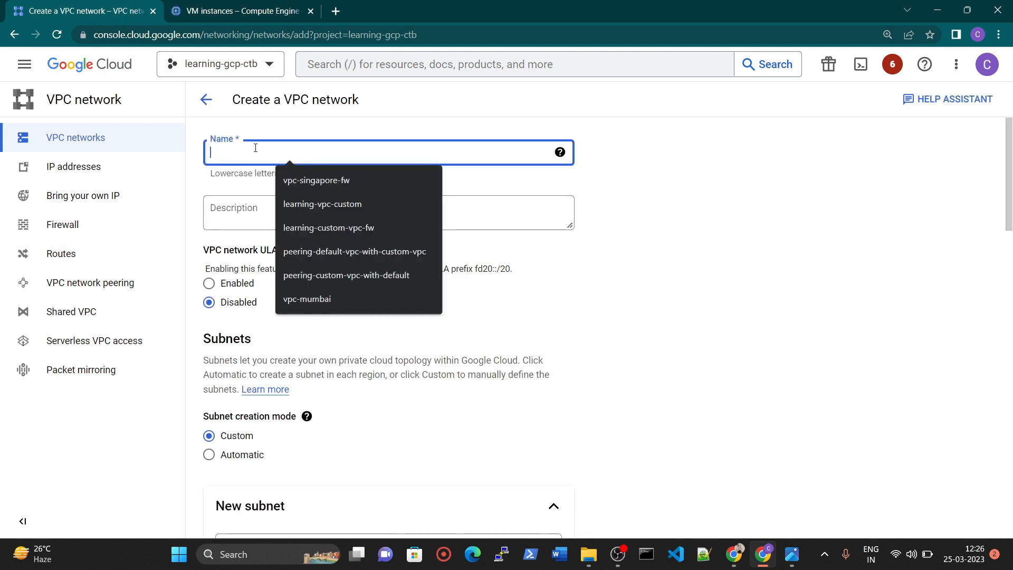
{"action": "type", "text": "manga"}
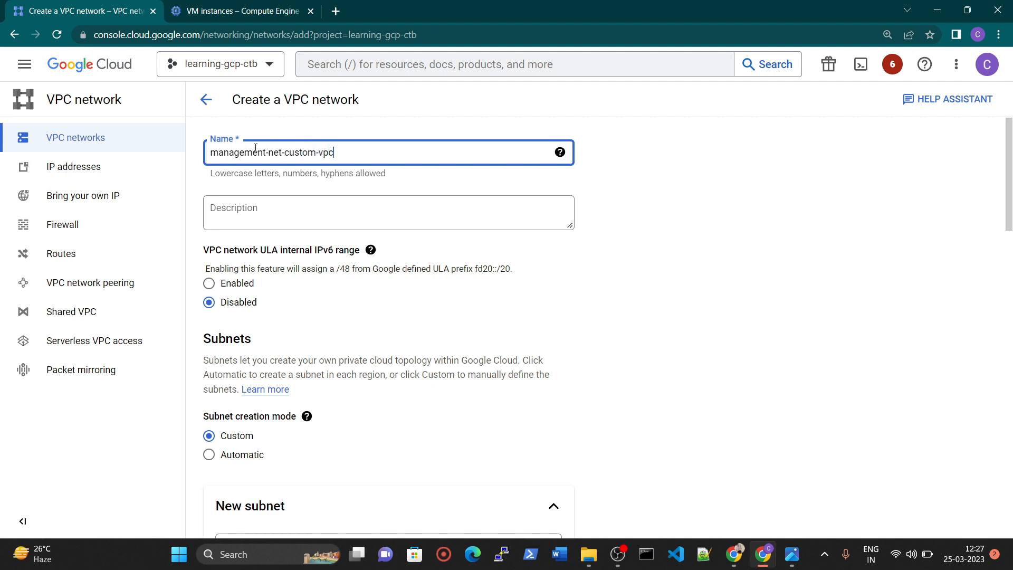
Check the management network in the diagram image and rename the new VPC network to management-custom-vpc.
{"action": "left_click", "coordinate": [788, 558]}
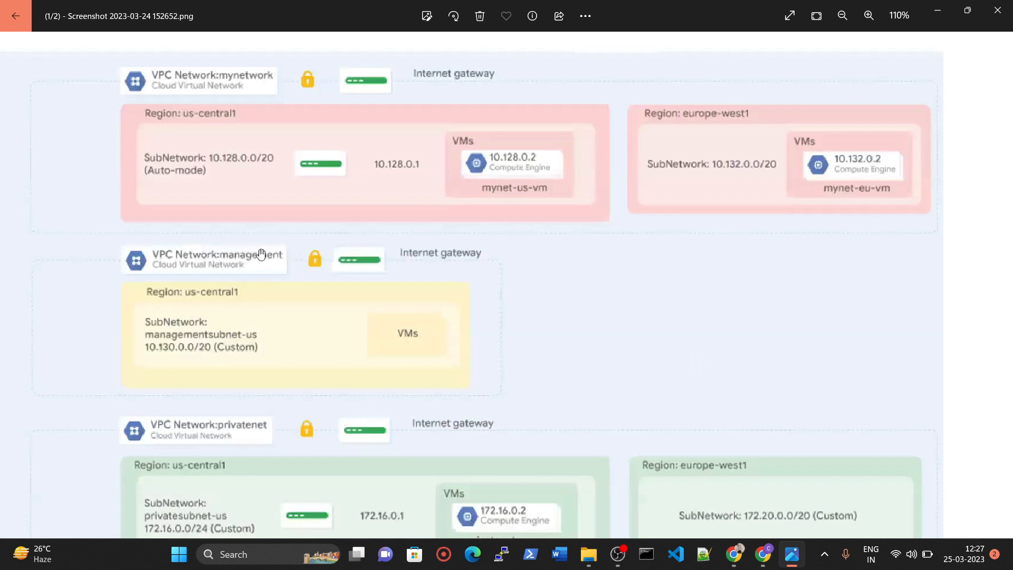
{"action": "left_click", "coordinate": [772, 555]}
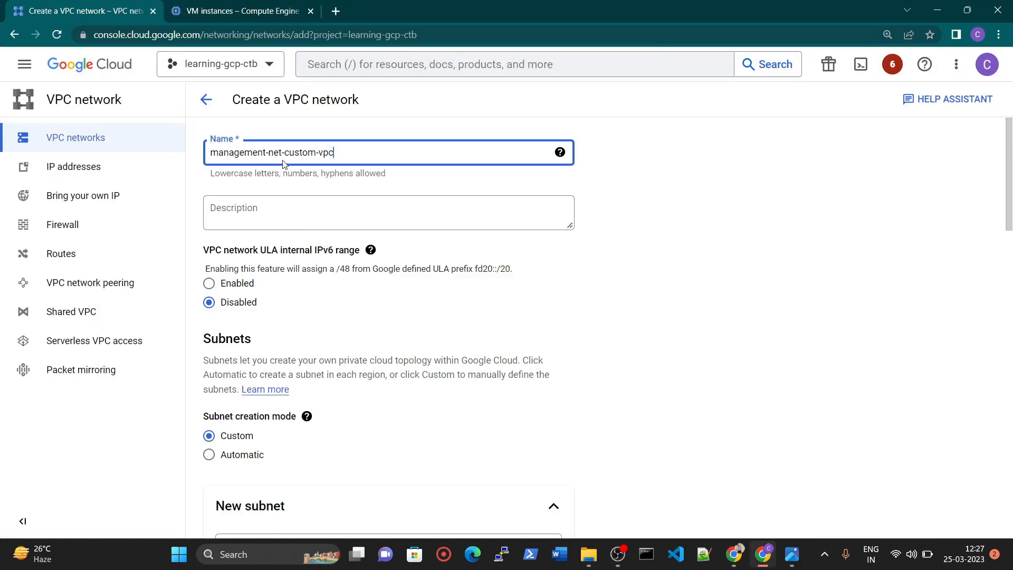
{"action": "key", "text": "BackSpace"}
{"action": "key", "text": "BackSpace"}
{"action": "key", "text": "BackSpace"}
{"action": "key", "text": "BackSpace"}
Set the subnet creation mode to Custom and add another subnet to the management VPC.
{"action": "scroll", "coordinate": [263, 301], "scroll_direction": "down", "scroll_amount": 5}
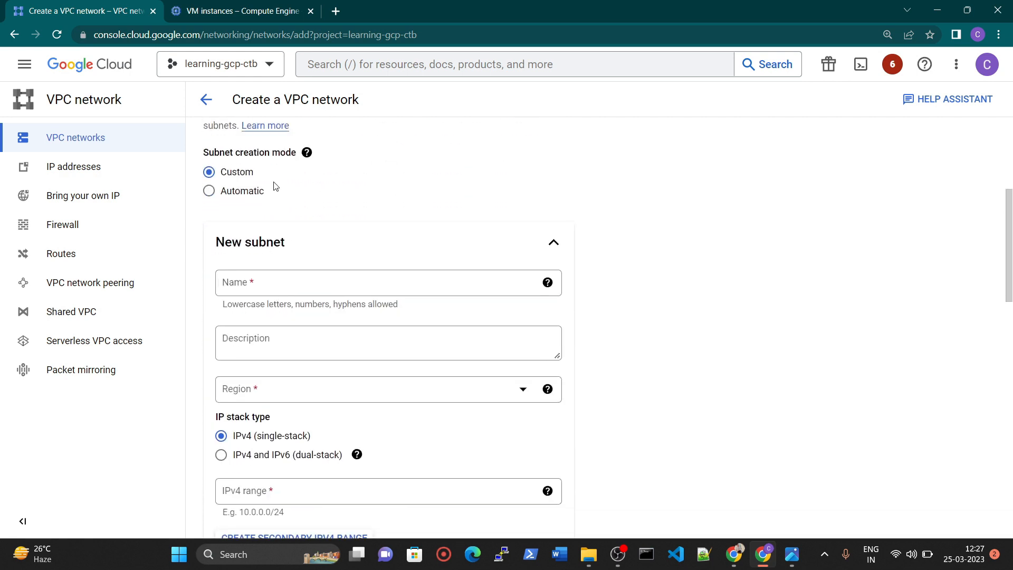
{"action": "left_click", "coordinate": [231, 193]}
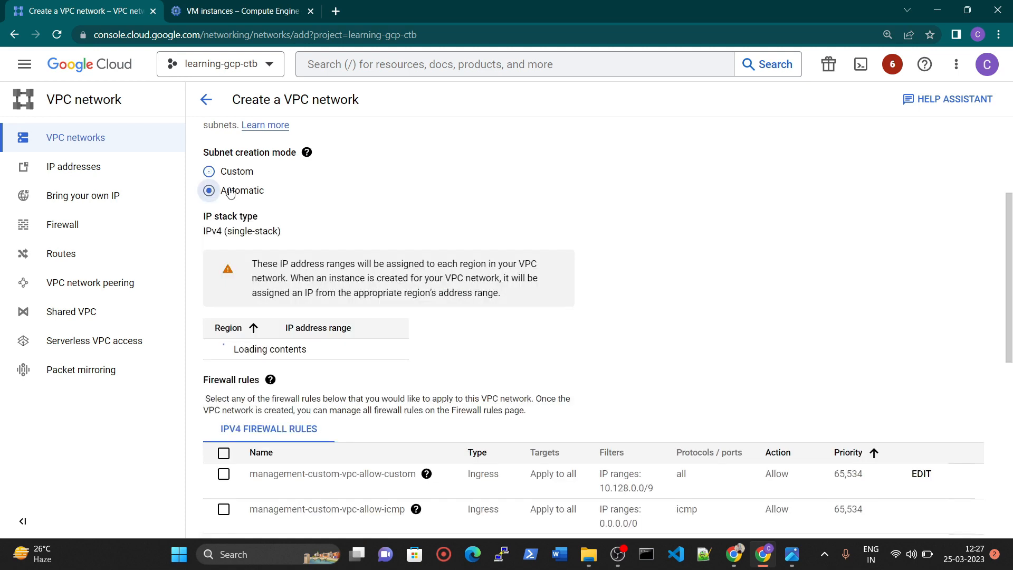
{"action": "left_click", "coordinate": [209, 171]}
{"action": "scroll", "coordinate": [402, 229], "scroll_direction": "down", "scroll_amount": 5}
{"action": "scroll", "coordinate": [380, 295], "scroll_direction": "up", "scroll_amount": 5}
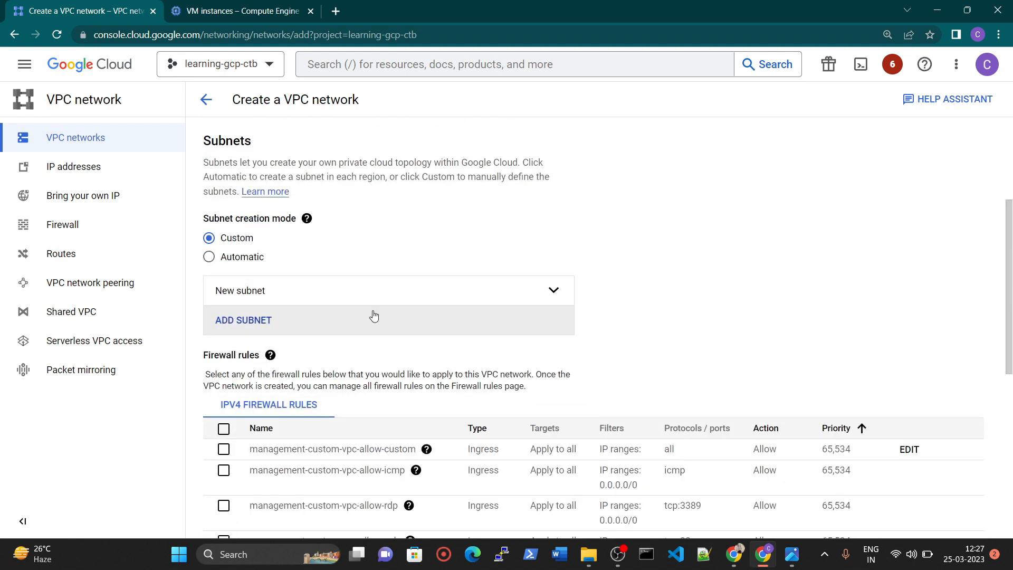
{"action": "left_click", "coordinate": [266, 323]}
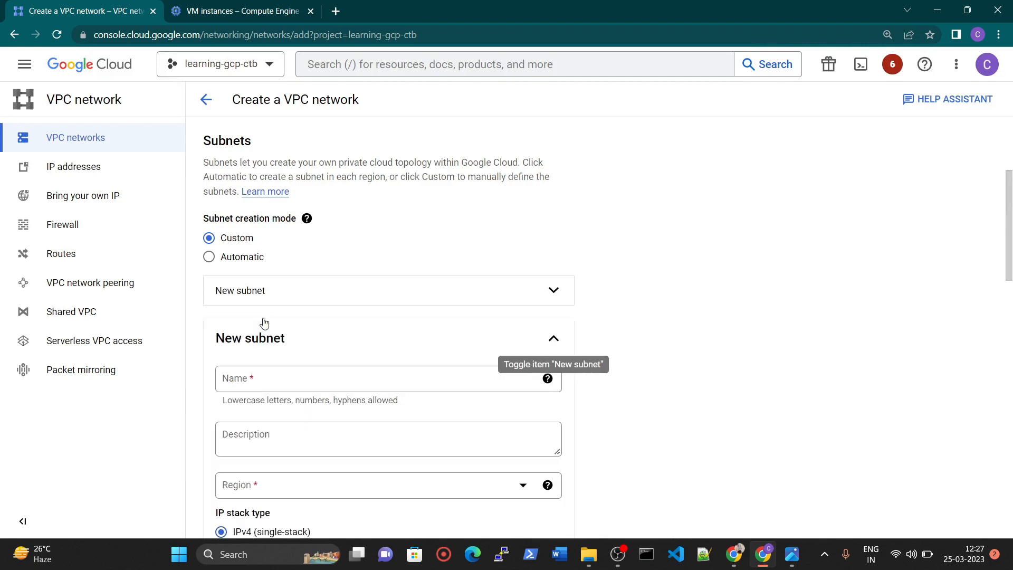
Name the added subnet managementsubnet-us-central, following the subnet naming in the diagram image.
{"action": "left_click", "coordinate": [289, 372]}
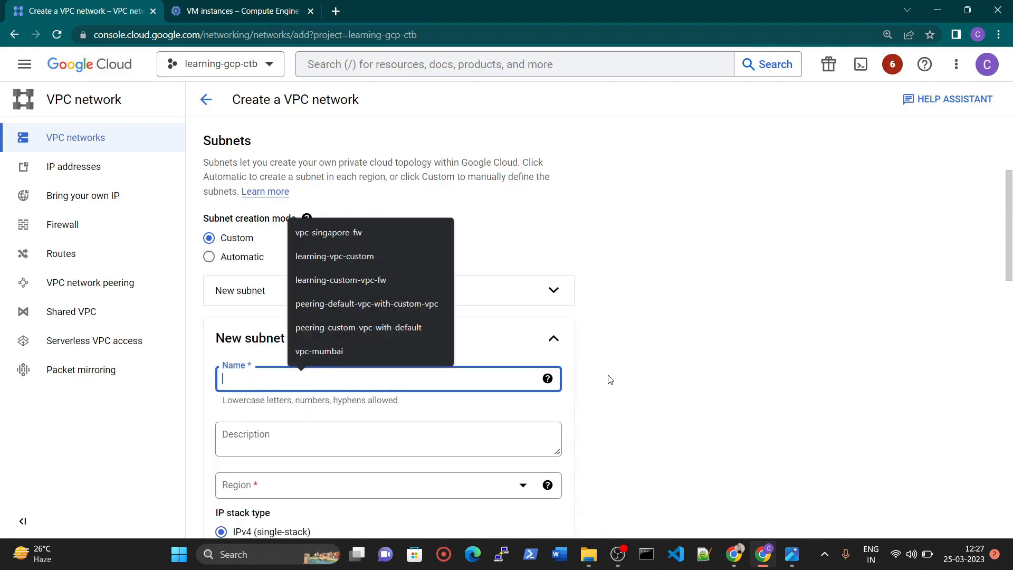
{"action": "type", "text": "management-us-central"}
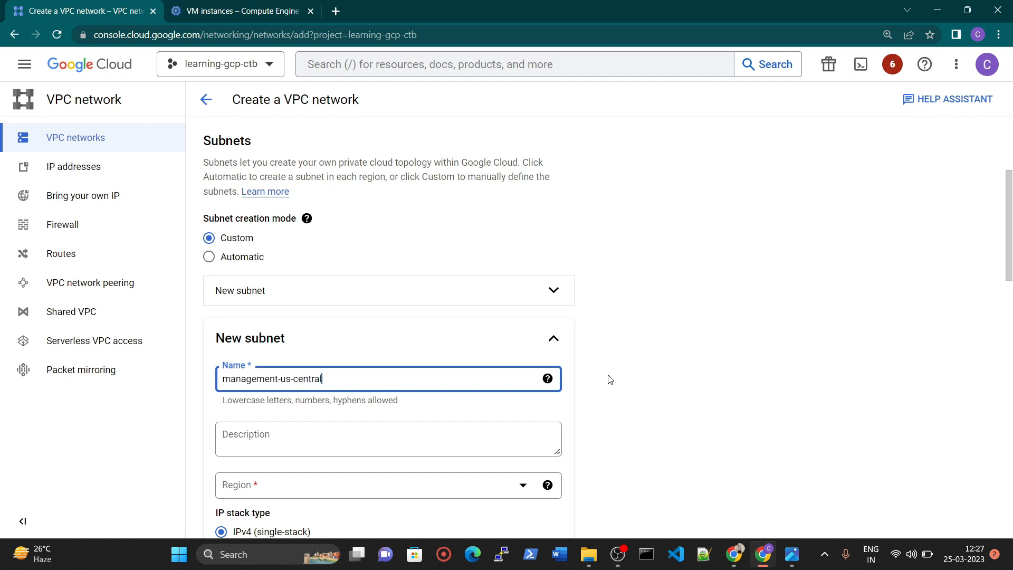
{"action": "left_click", "coordinate": [792, 554]}
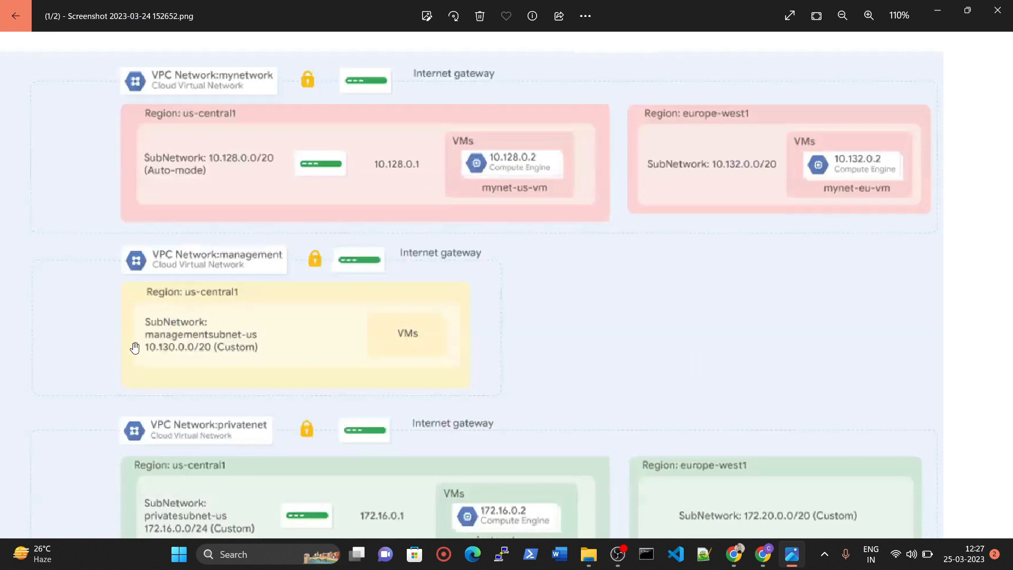
{"action": "left_click", "coordinate": [762, 554]}
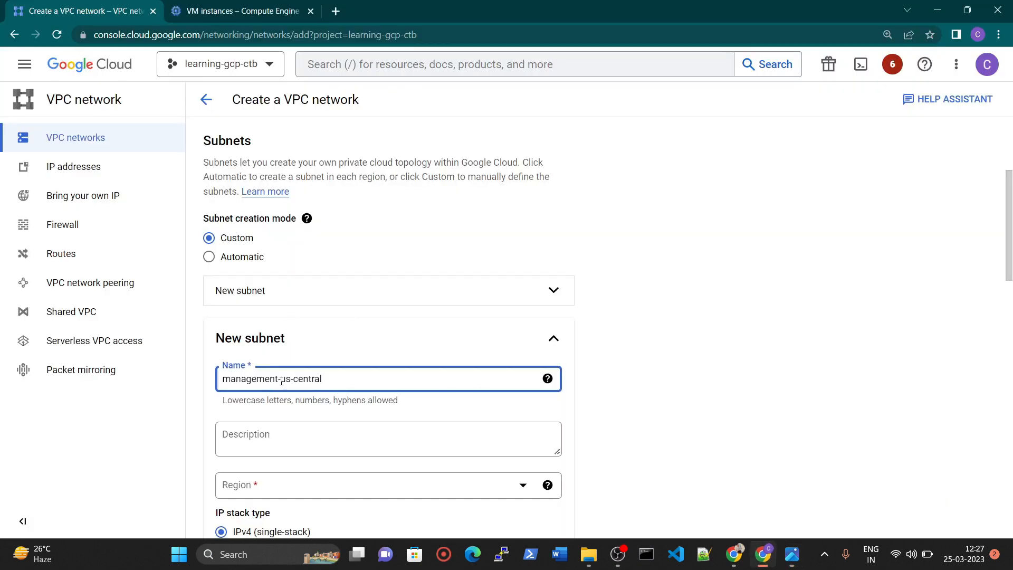
{"action": "type", "text": "subent"}
{"action": "key", "text": "BackSpace"}
{"action": "key", "text": "BackSpace"}
{"action": "key", "text": "BackSpace"}
{"action": "type", "text": "net"}
Set the region of the managementsubnet-us-central subnet to us-central1.
{"action": "scroll", "coordinate": [401, 455], "scroll_direction": "down", "scroll_amount": 1}
{"action": "left_click", "coordinate": [282, 414]}
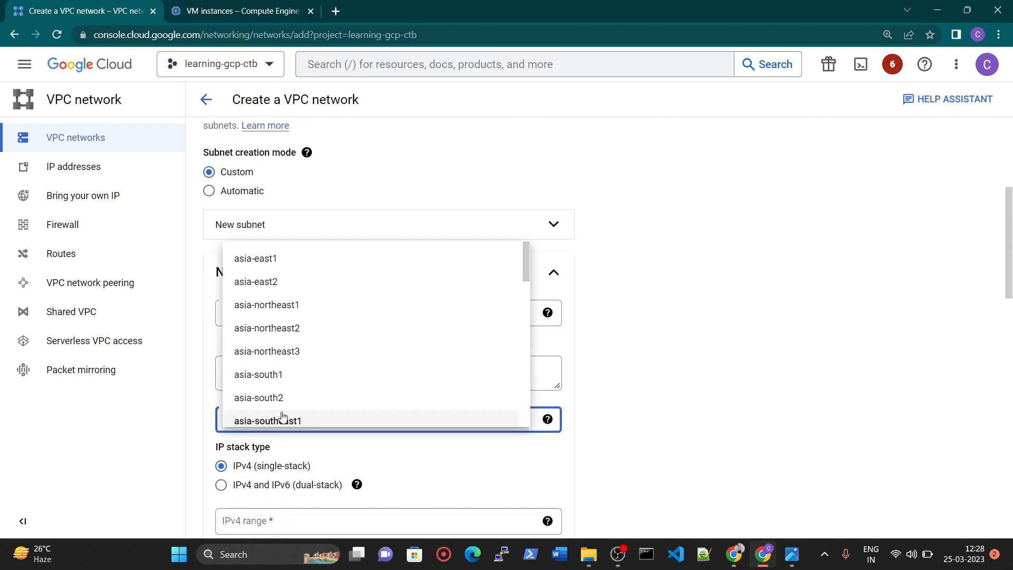
{"action": "scroll", "coordinate": [333, 335], "scroll_direction": "down", "scroll_amount": 1}
{"action": "scroll", "coordinate": [333, 343], "scroll_direction": "down", "scroll_amount": 2}
{"action": "scroll", "coordinate": [330, 382], "scroll_direction": "down", "scroll_amount": 3}
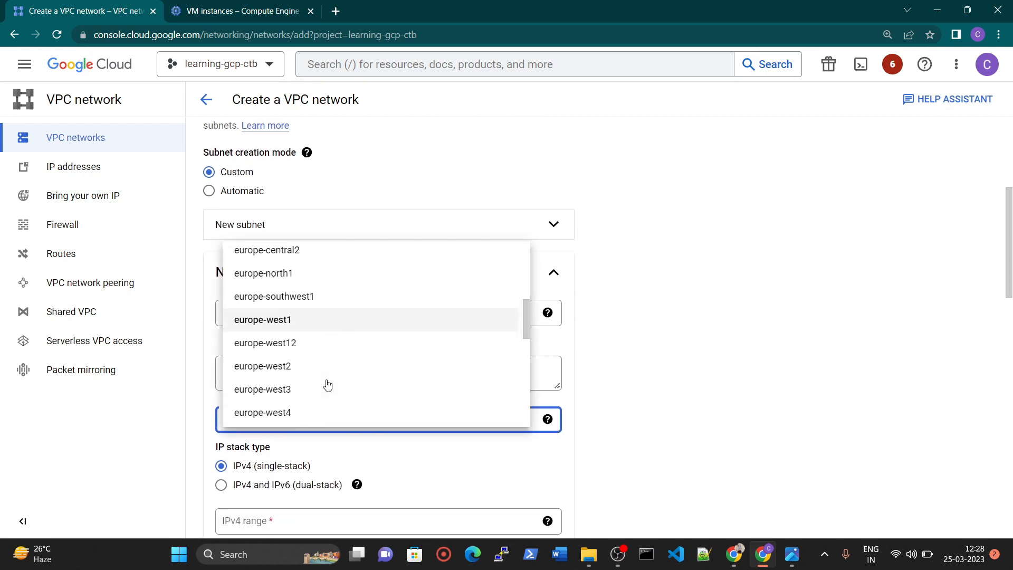
{"action": "scroll", "coordinate": [327, 387], "scroll_direction": "down", "scroll_amount": 5}
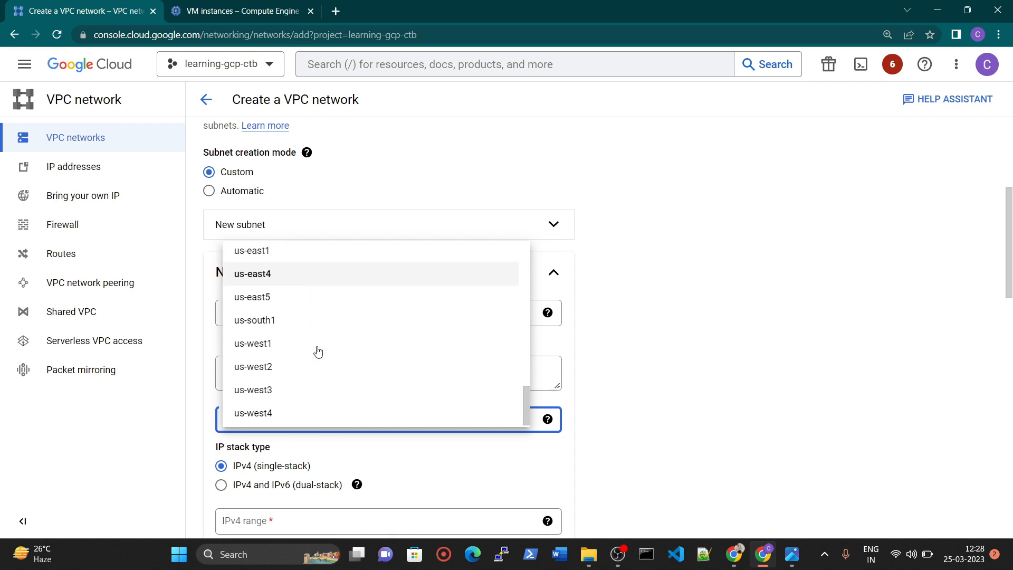
{"action": "scroll", "coordinate": [317, 352], "scroll_direction": "up", "scroll_amount": 3}
{"action": "left_click", "coordinate": [298, 355]}
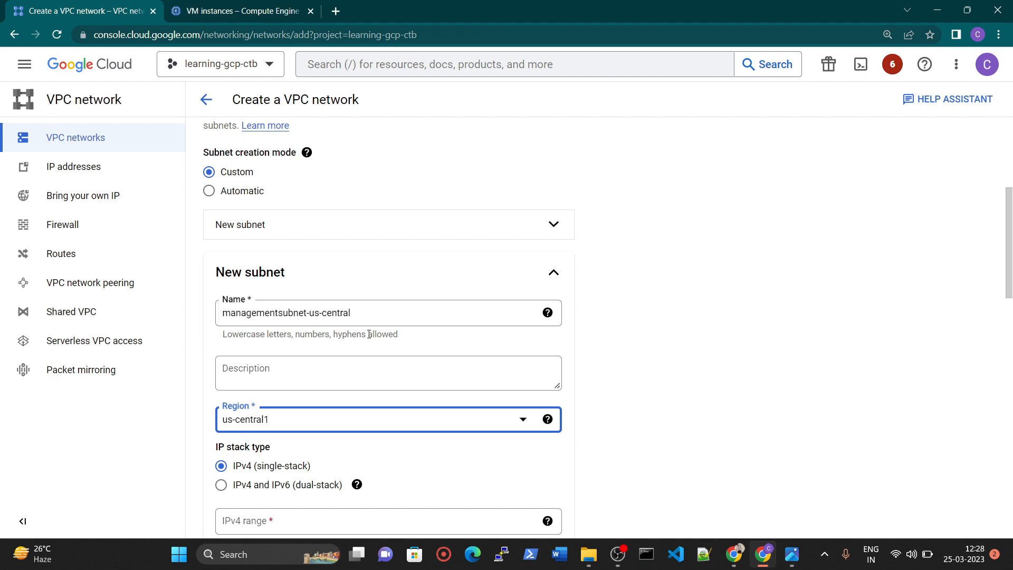
Set the subnet's IPv4 range to 10.130.0.0/20 as given in the diagram image, and finish the subnet.
{"action": "scroll", "coordinate": [362, 332], "scroll_direction": "down", "scroll_amount": 2}
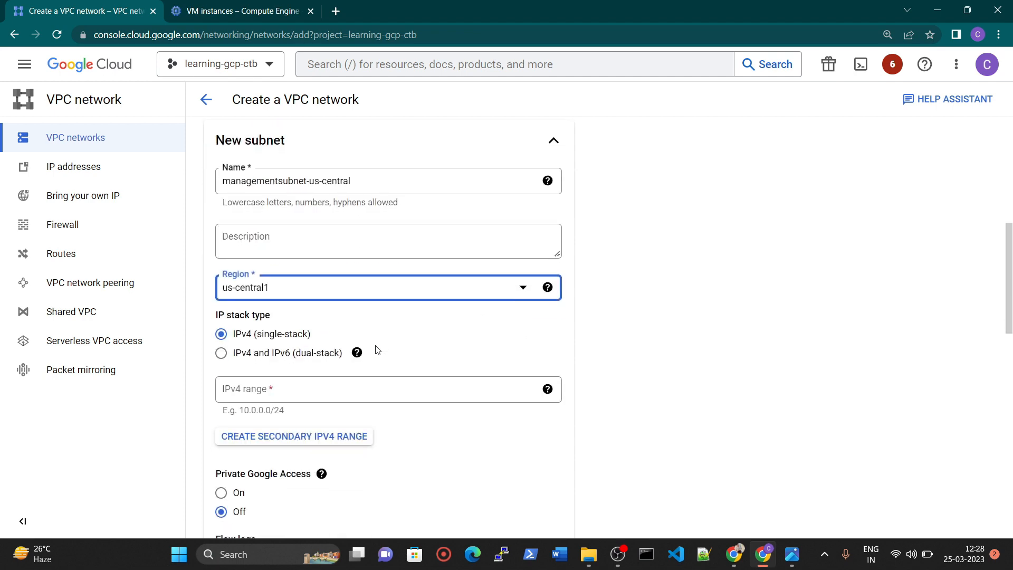
{"action": "left_click", "coordinate": [299, 391]}
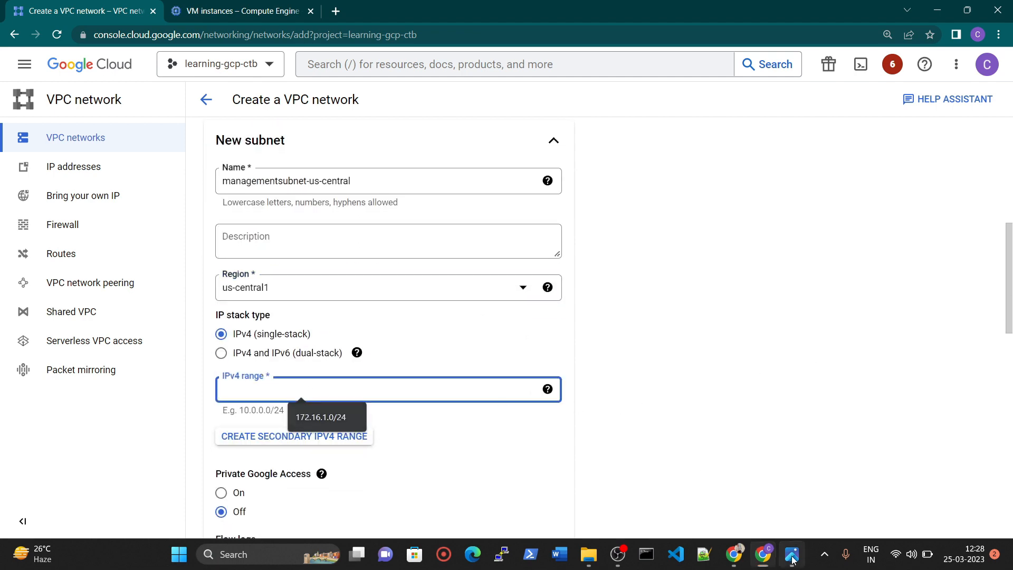
{"action": "left_click", "coordinate": [792, 558]}
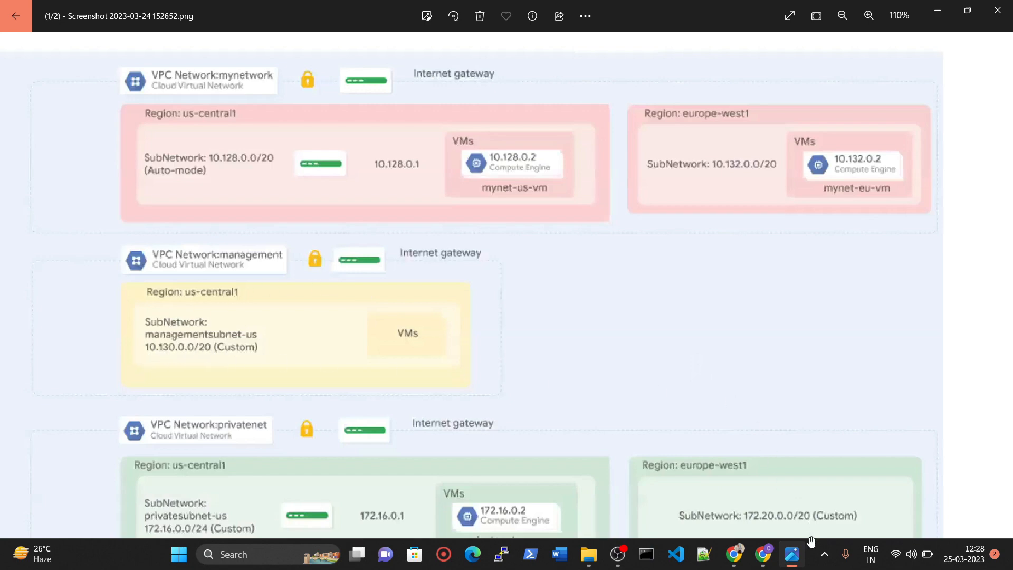
{"action": "left_click", "coordinate": [792, 554]}
{"action": "type", "text": "100"}
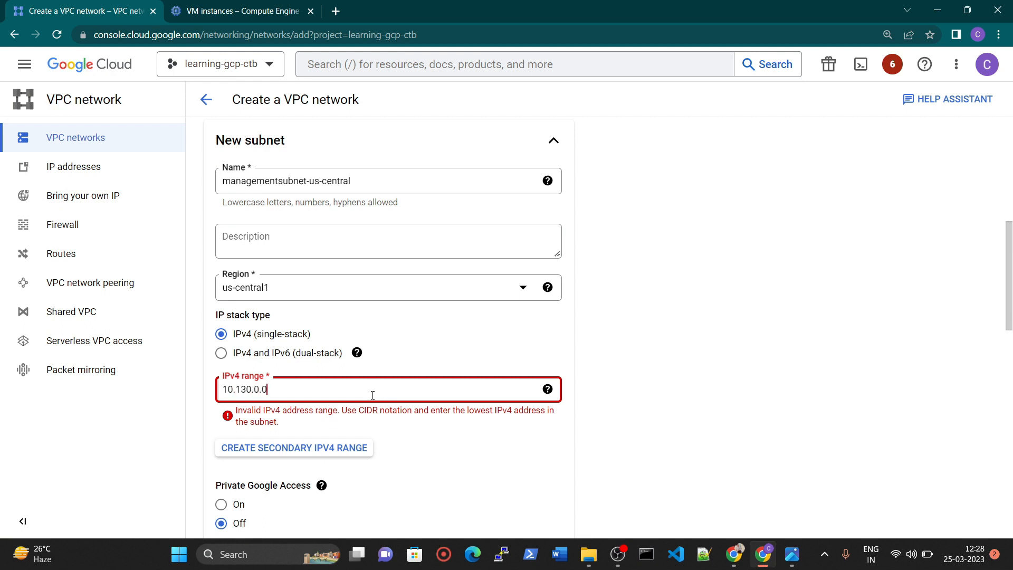
{"action": "type", "text": "130.0.0/20"}
{"action": "left_click", "coordinate": [749, 374]}
{"action": "scroll", "coordinate": [392, 322], "scroll_direction": "down", "scroll_amount": 4}
{"action": "scroll", "coordinate": [240, 294], "scroll_direction": "down", "scroll_amount": 5}
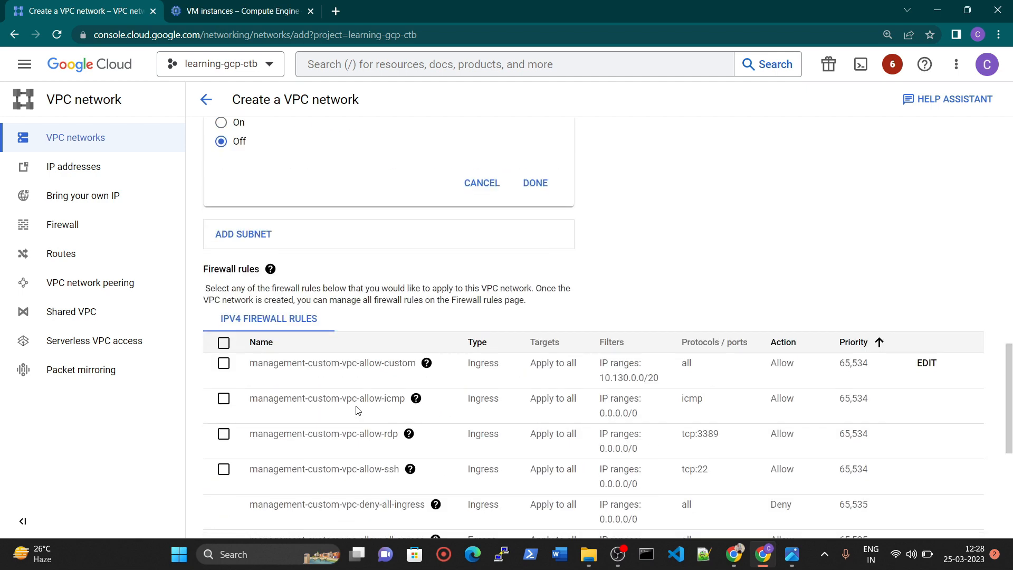
{"action": "left_click", "coordinate": [535, 183]}
Select all the selectable IPv4 firewall rules for the management VPC and try to create the network.
{"action": "scroll", "coordinate": [295, 321], "scroll_direction": "down", "scroll_amount": 2}
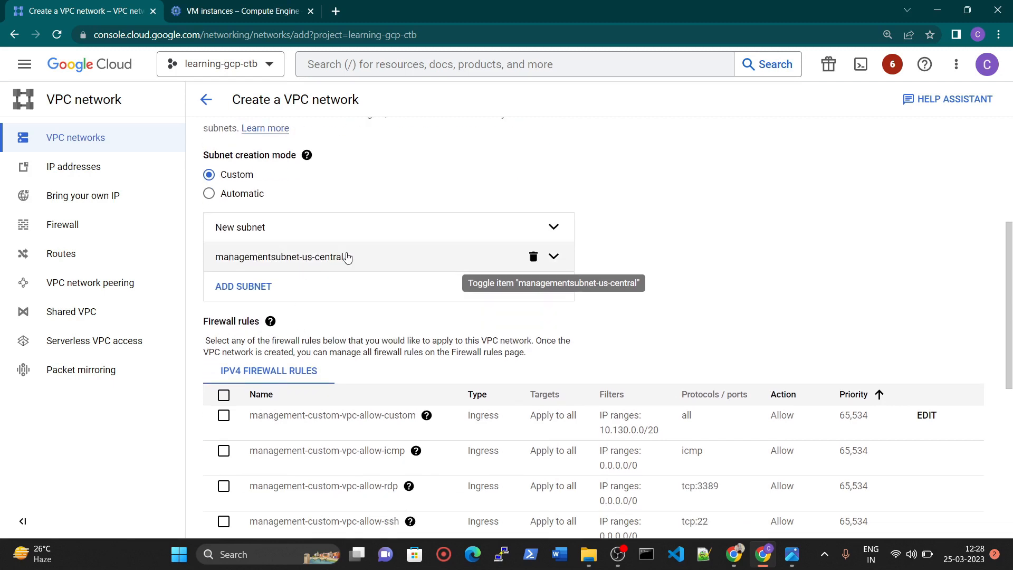
{"action": "scroll", "coordinate": [340, 256], "scroll_direction": "down", "scroll_amount": 1}
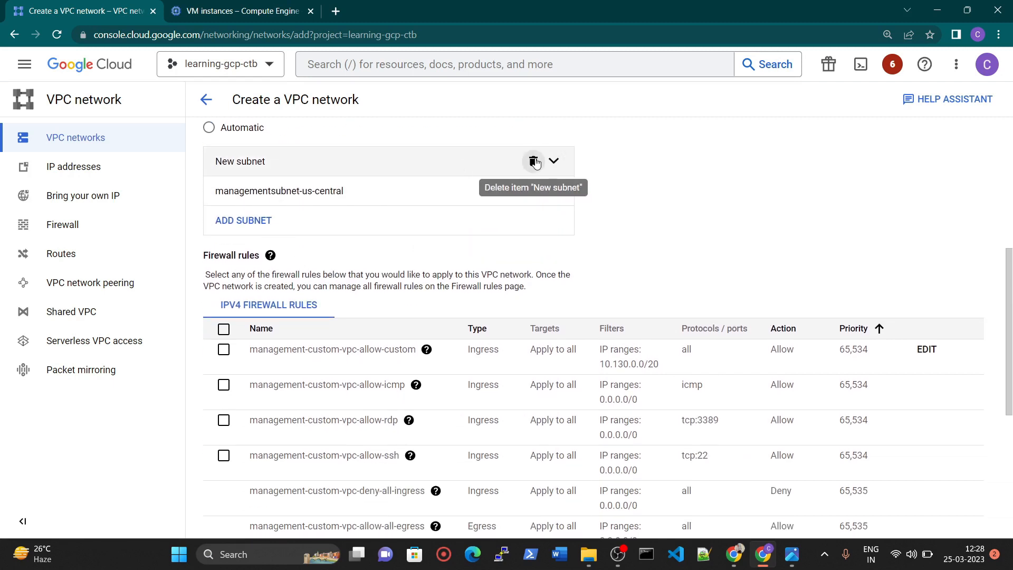
{"action": "scroll", "coordinate": [309, 265], "scroll_direction": "down", "scroll_amount": 1}
{"action": "left_click", "coordinate": [225, 264]}
{"action": "scroll", "coordinate": [218, 399], "scroll_direction": "down", "scroll_amount": 4}
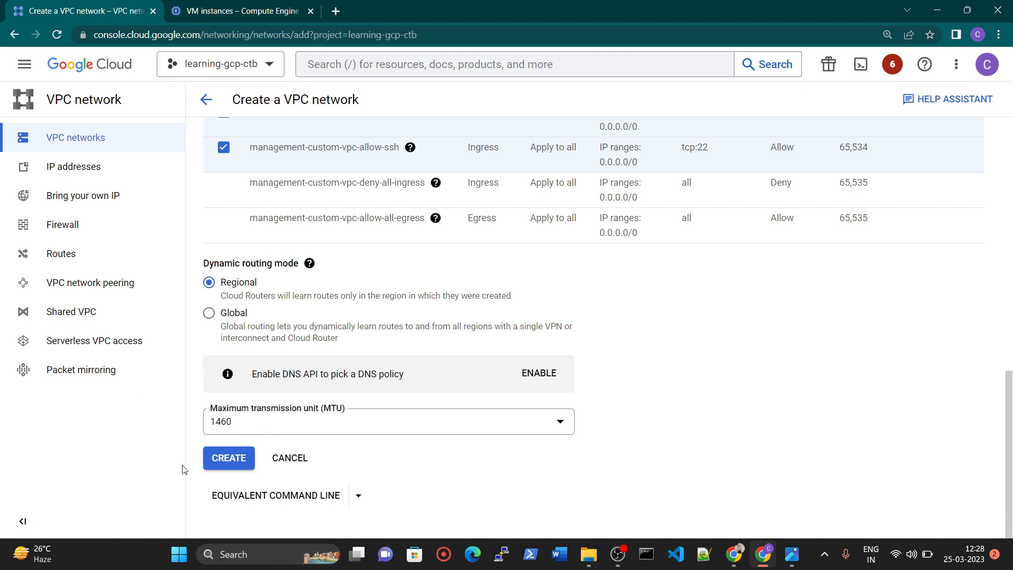
{"action": "left_click", "coordinate": [234, 459]}
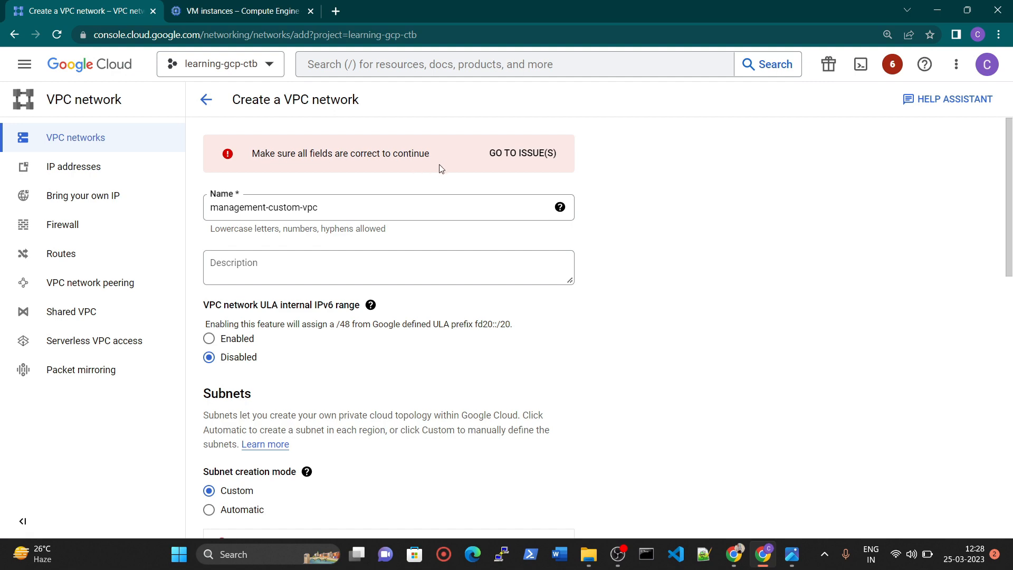
Delete the unfilled new subnet entry and create the management-custom-vpc network.
{"action": "scroll", "coordinate": [357, 280], "scroll_direction": "down", "scroll_amount": 8}
{"action": "scroll", "coordinate": [296, 262], "scroll_direction": "up", "scroll_amount": 2}
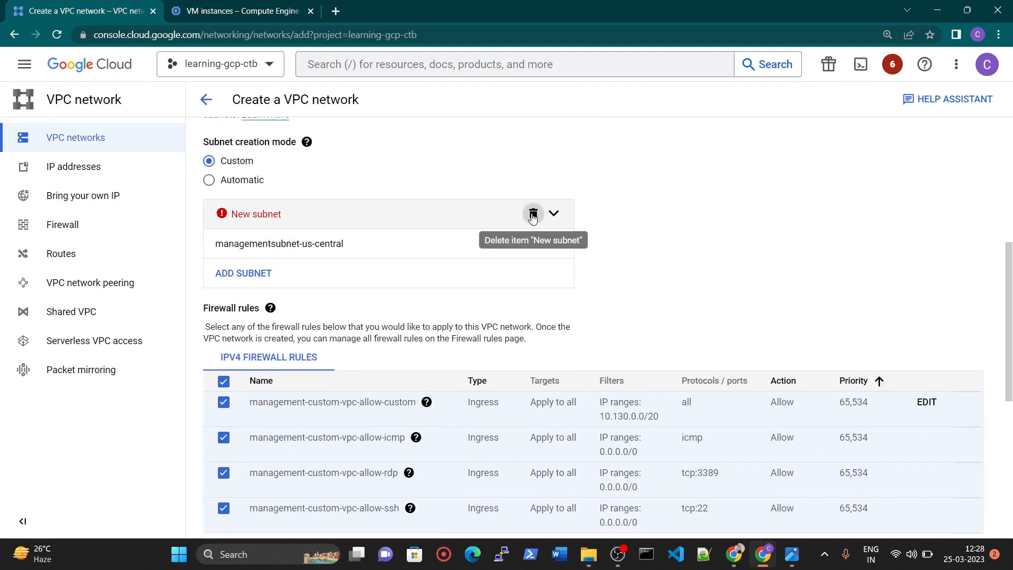
{"action": "left_click", "coordinate": [532, 213]}
{"action": "scroll", "coordinate": [551, 269], "scroll_direction": "down", "scroll_amount": 6}
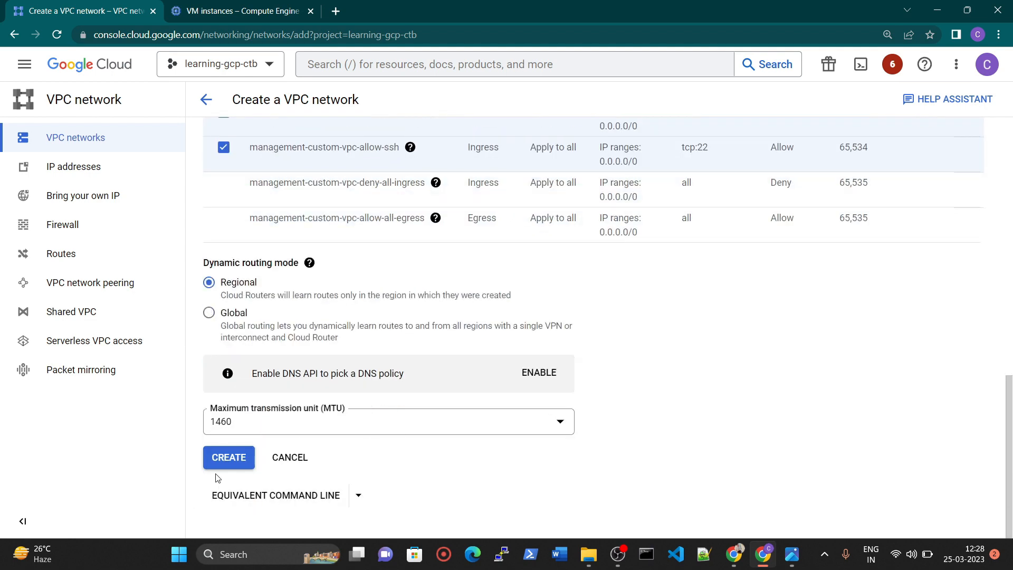
{"action": "left_click", "coordinate": [230, 463]}
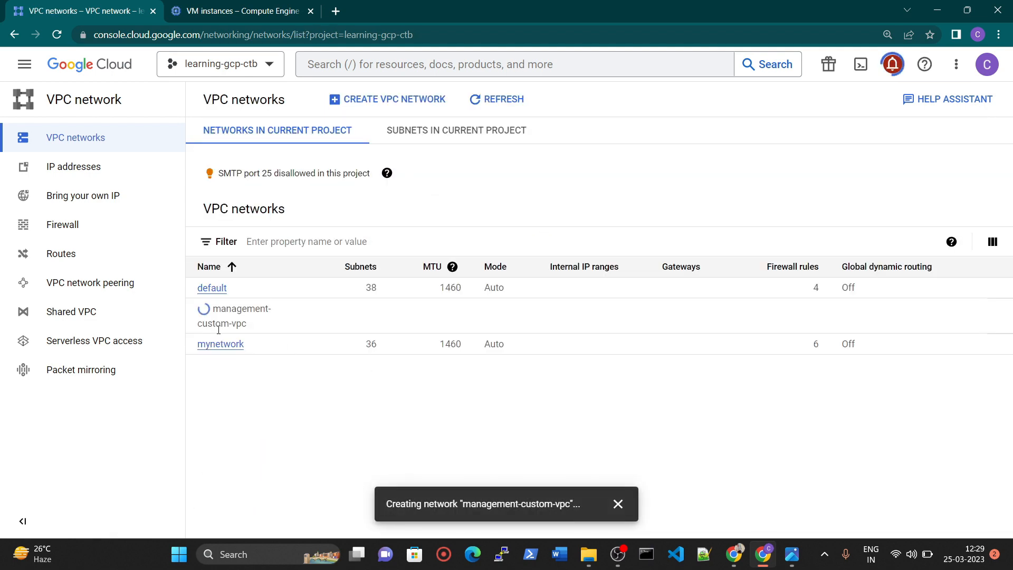
Consult the network diagram image, then return to the Compute Engine VM instances and start a new instance.
{"action": "left_click", "coordinate": [783, 561]}
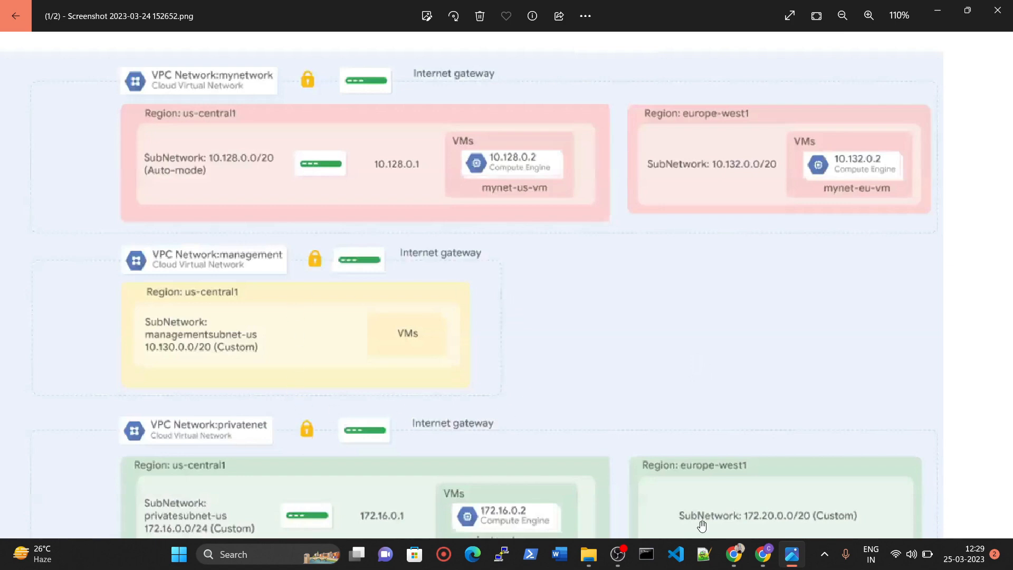
{"action": "left_click", "coordinate": [762, 554]}
{"action": "key", "text": "ctrl+Tab"}
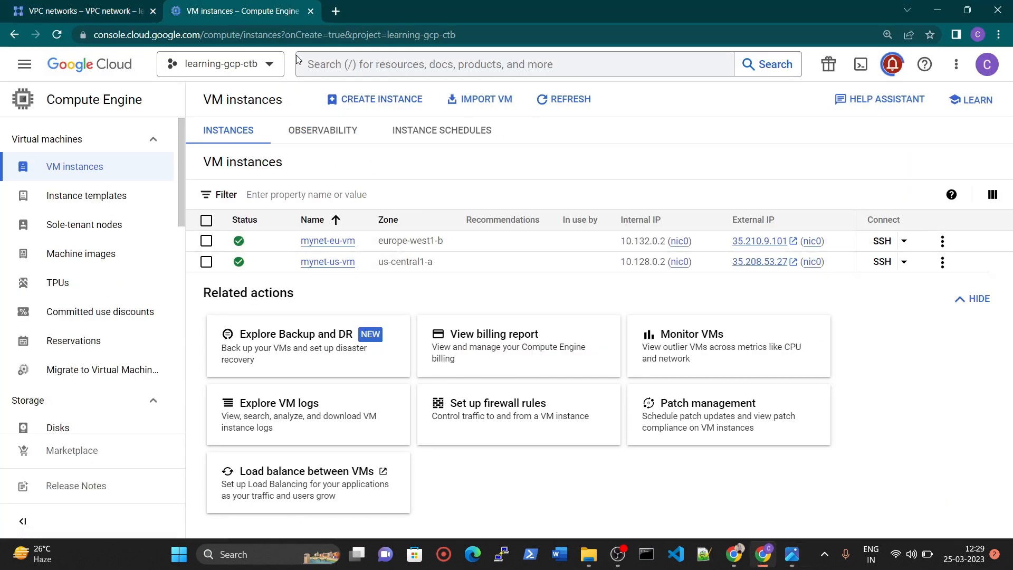
{"action": "left_click", "coordinate": [375, 99]}
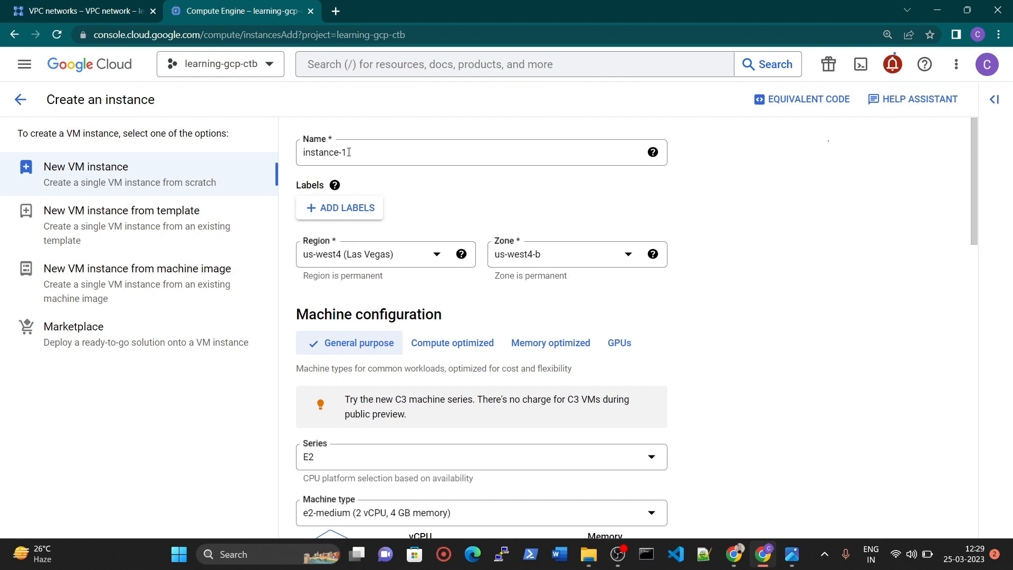
Name the new VM management-us-cent-vm after checking the management network's VM in the diagram image.
{"action": "triple_click", "coordinate": [349, 152]}
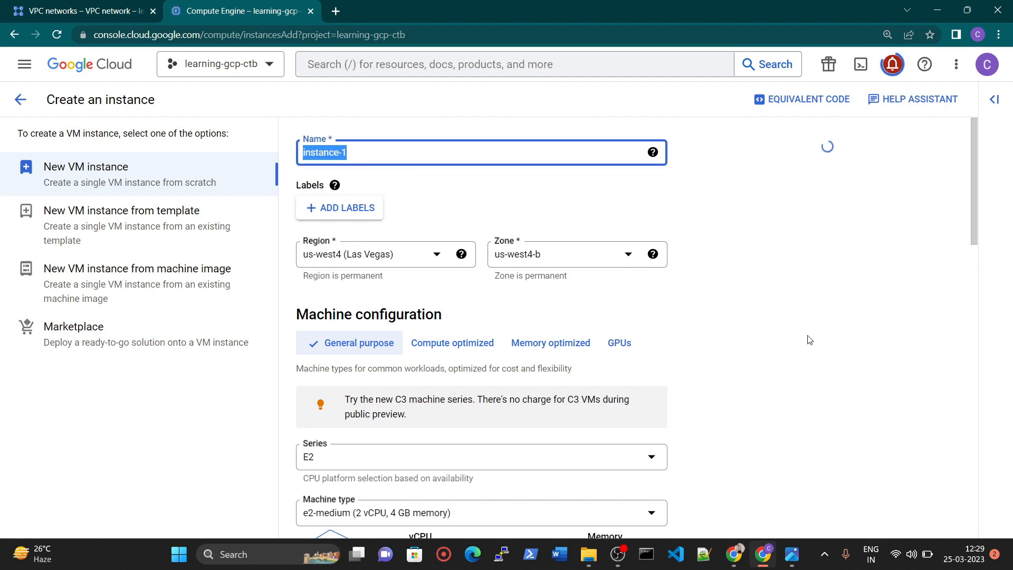
{"action": "left_click", "coordinate": [792, 553]}
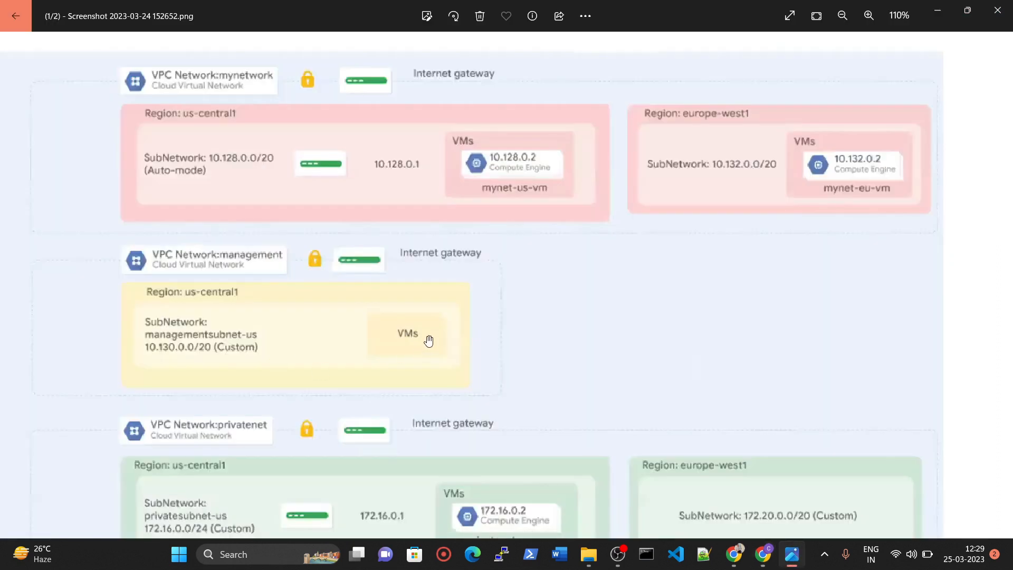
{"action": "left_click", "coordinate": [791, 554]}
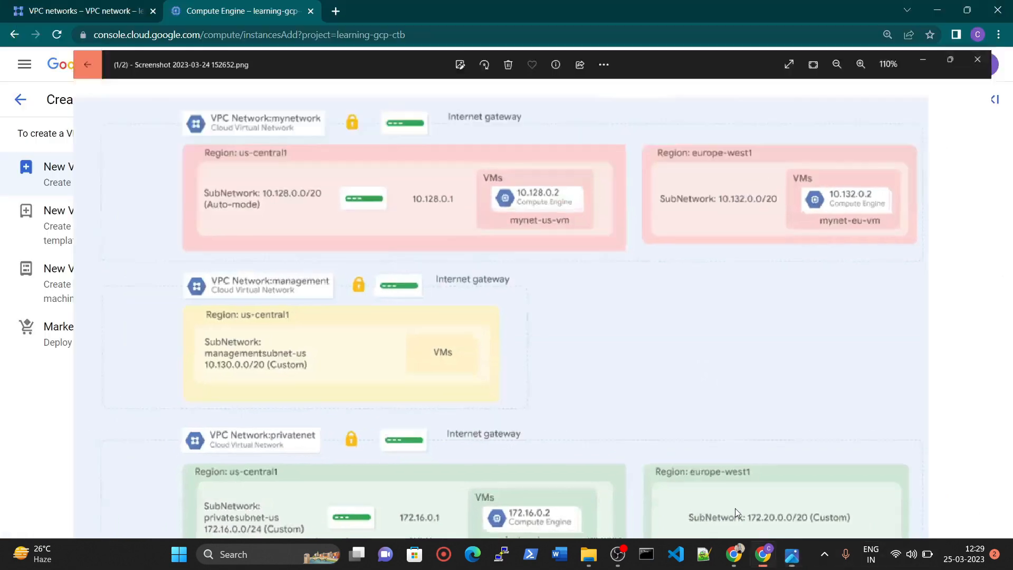
{"action": "triple_click", "coordinate": [357, 154]}
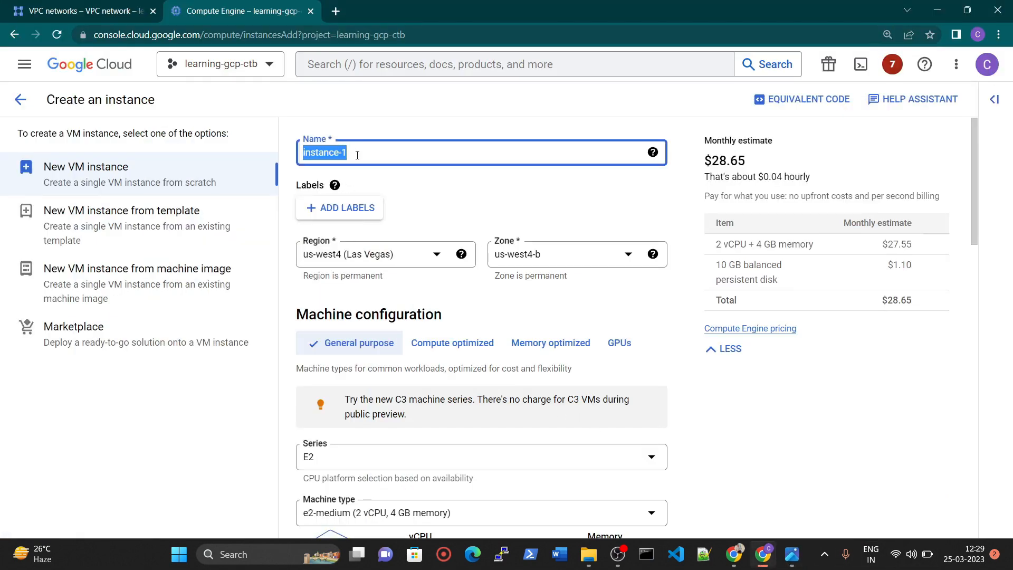
{"action": "type", "text": "management-us"}
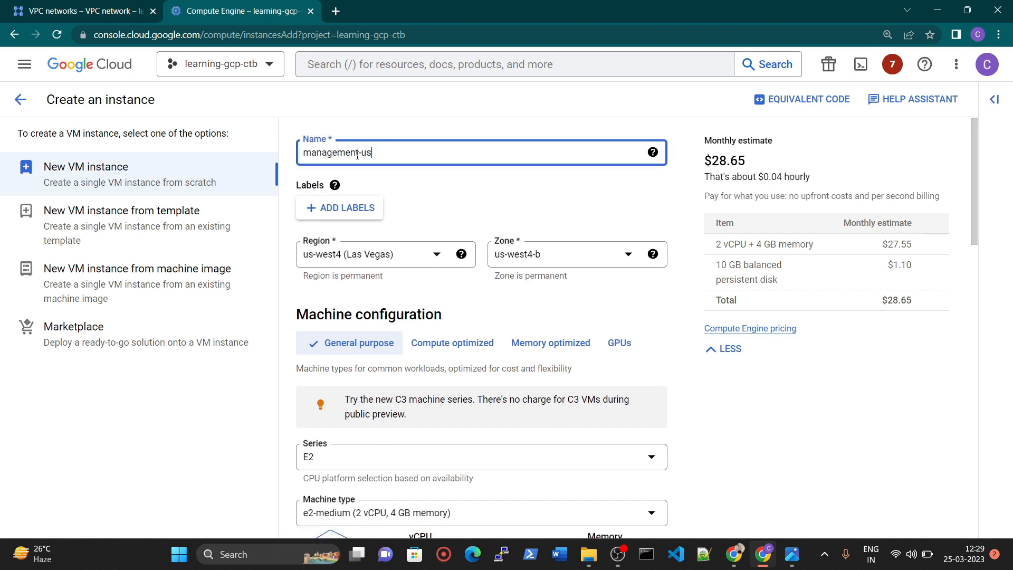
{"action": "type", "text": "-"}
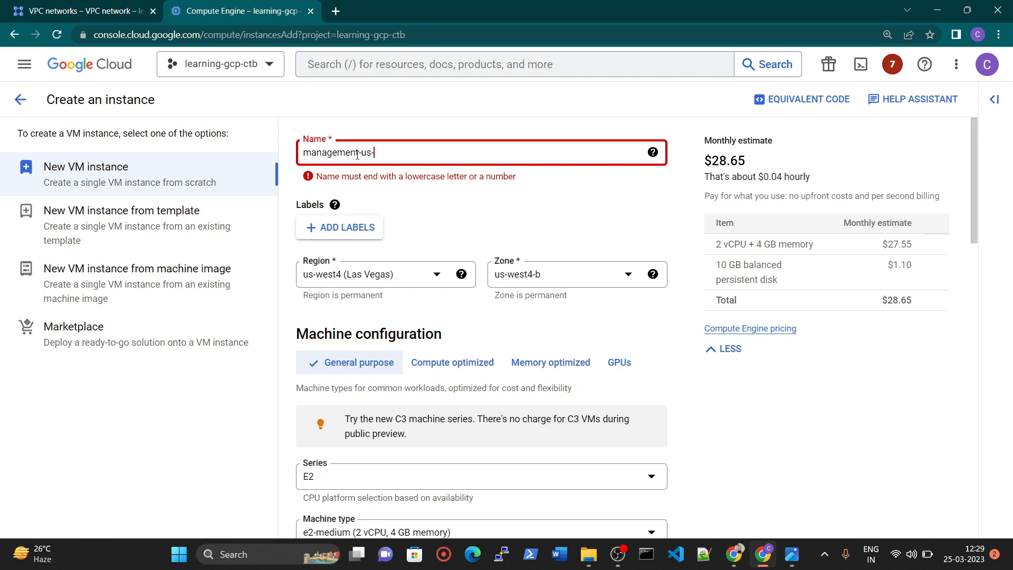
{"action": "type", "text": "cent-vm"}
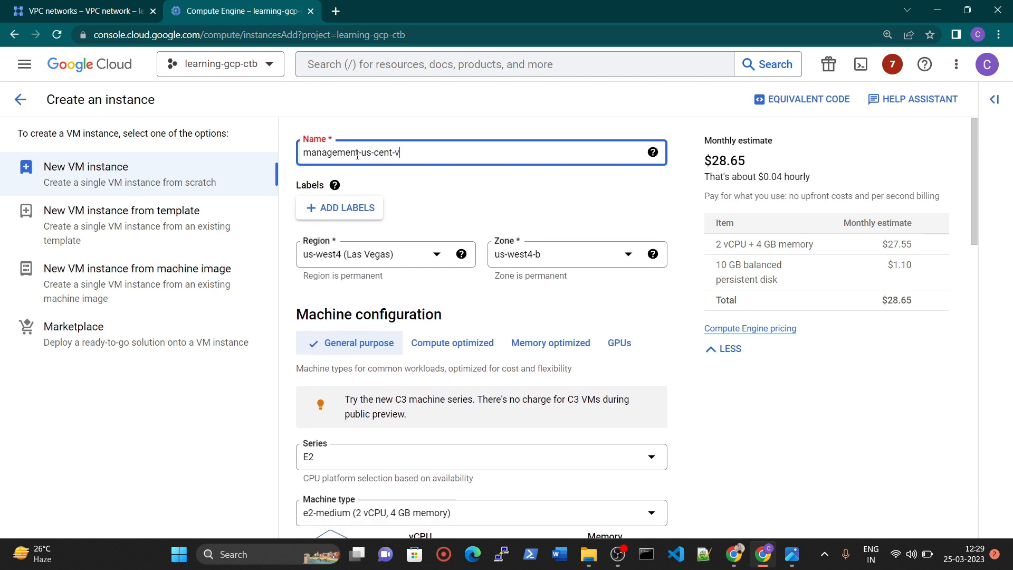
Set the management VM's region to us-central1 (Iowa).
{"action": "left_click", "coordinate": [403, 257]}
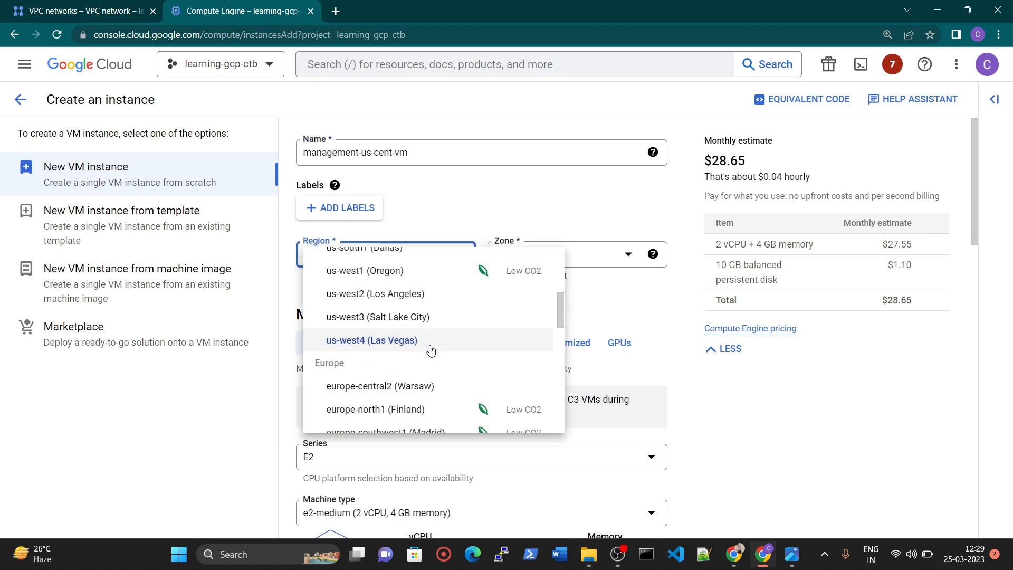
{"action": "scroll", "coordinate": [429, 367], "scroll_direction": "up", "scroll_amount": 3}
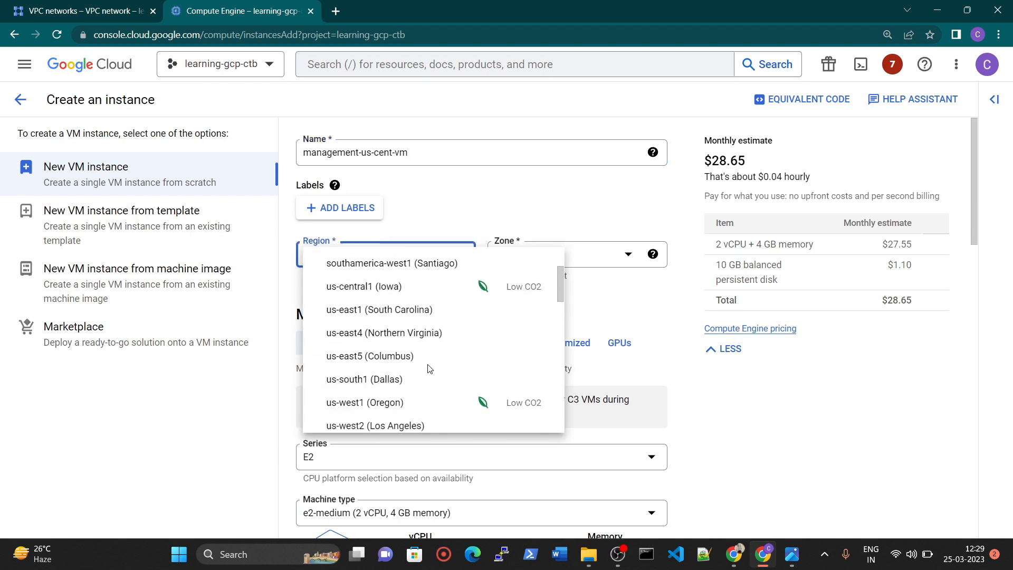
{"action": "left_click", "coordinate": [399, 287]}
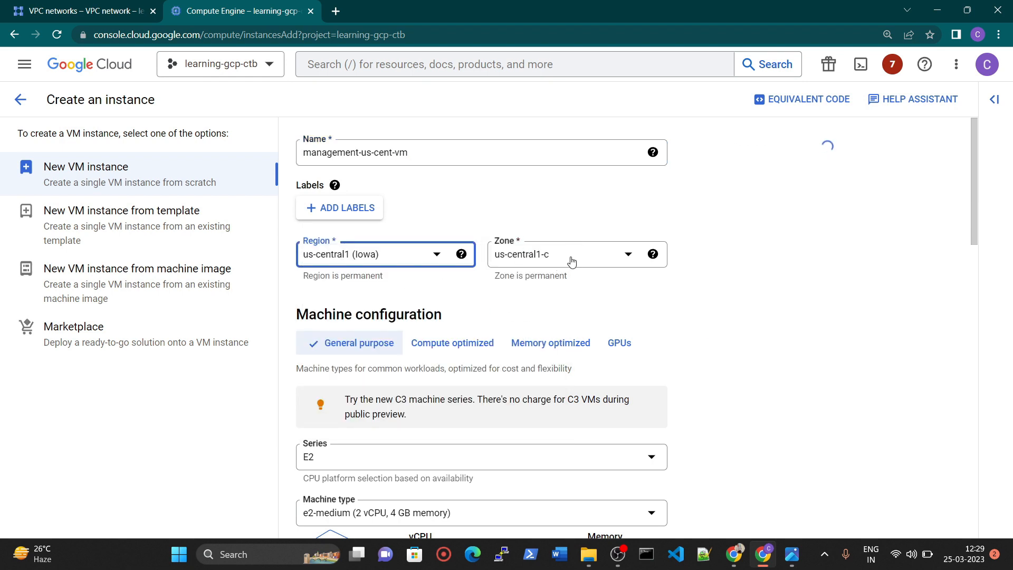
{"action": "left_click", "coordinate": [571, 261]}
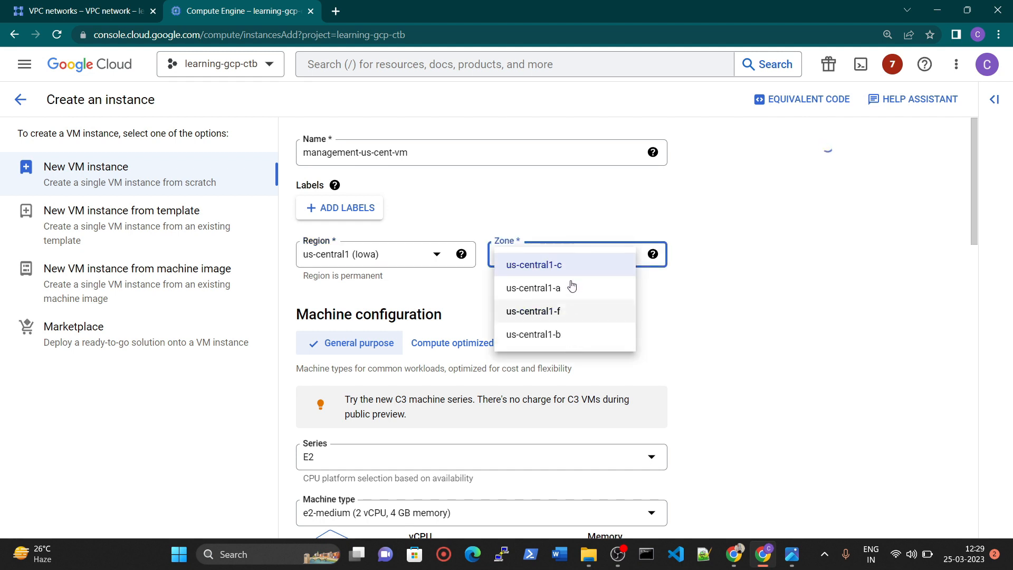
{"action": "left_click", "coordinate": [737, 279]}
Set the management VM's machine series to N1 and its machine type to f1-micro.
{"action": "scroll", "coordinate": [540, 317], "scroll_direction": "down", "scroll_amount": 3}
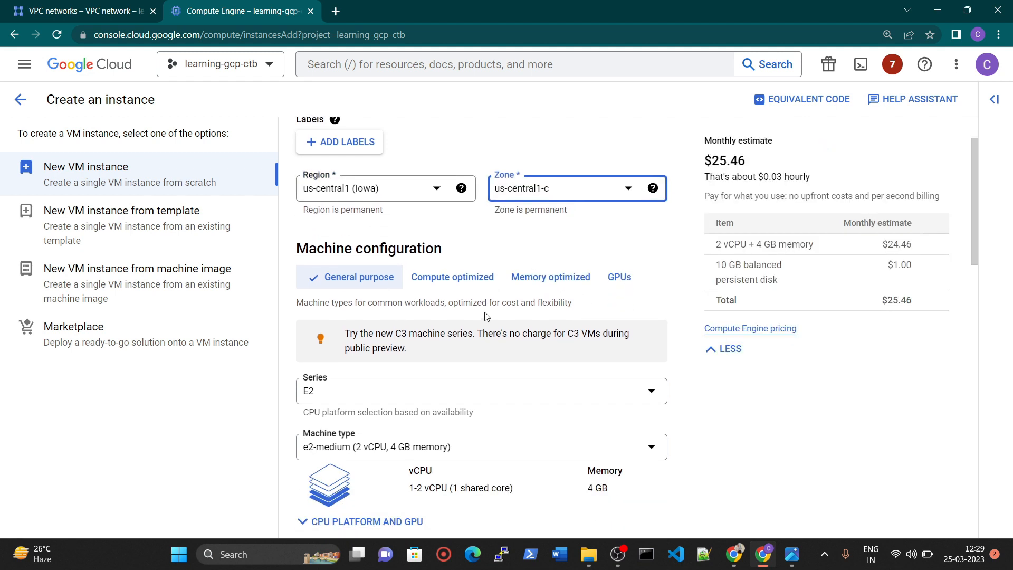
{"action": "scroll", "coordinate": [321, 374], "scroll_direction": "down", "scroll_amount": 1}
{"action": "left_click", "coordinate": [333, 264]}
{"action": "scroll", "coordinate": [369, 407], "scroll_direction": "down", "scroll_amount": 3}
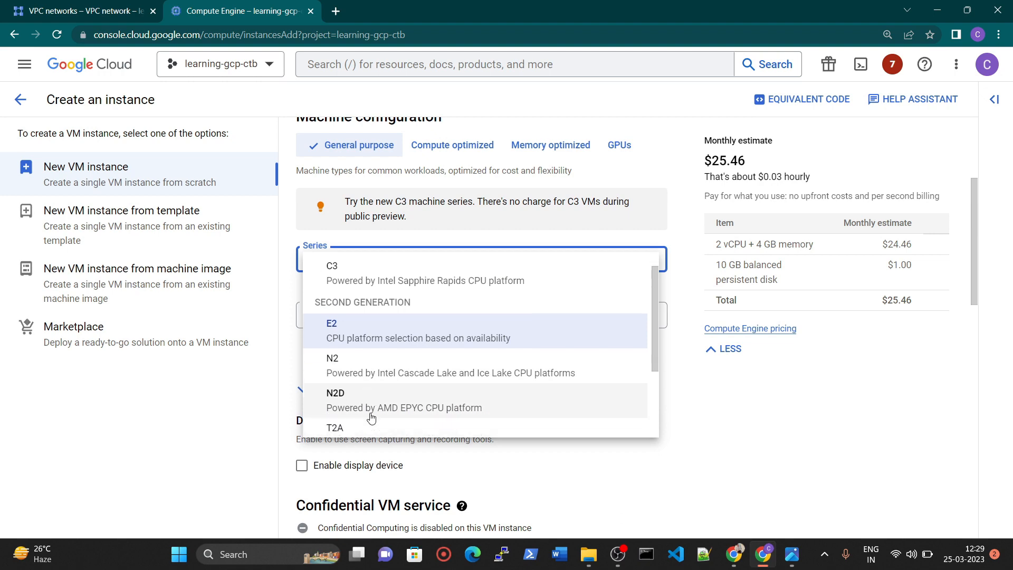
{"action": "left_click", "coordinate": [377, 415]}
{"action": "left_click", "coordinate": [365, 316]}
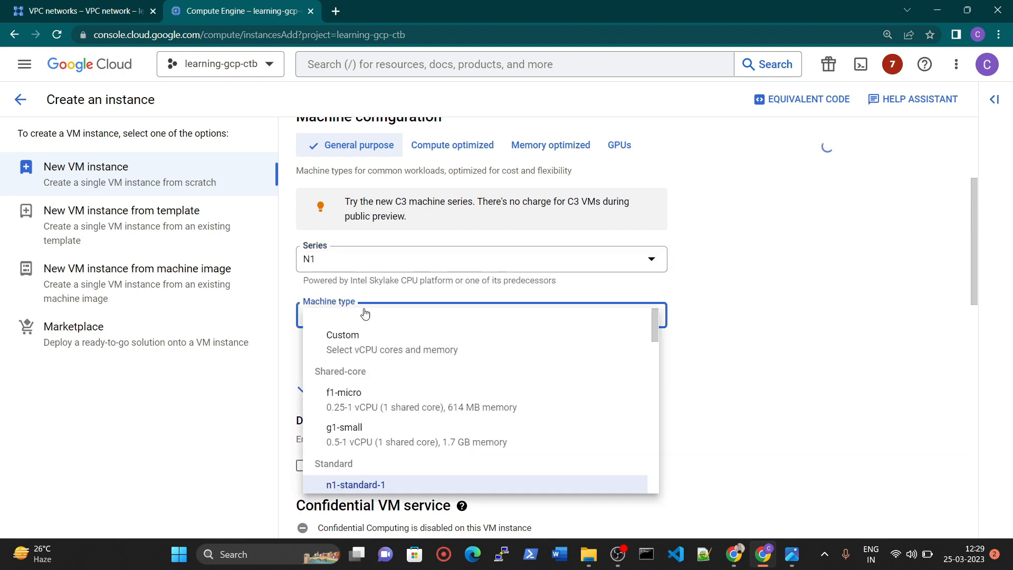
{"action": "left_click", "coordinate": [373, 384]}
Allow both HTTP and HTTPS traffic through the management VM's firewall.
{"action": "scroll", "coordinate": [448, 348], "scroll_direction": "down", "scroll_amount": 4}
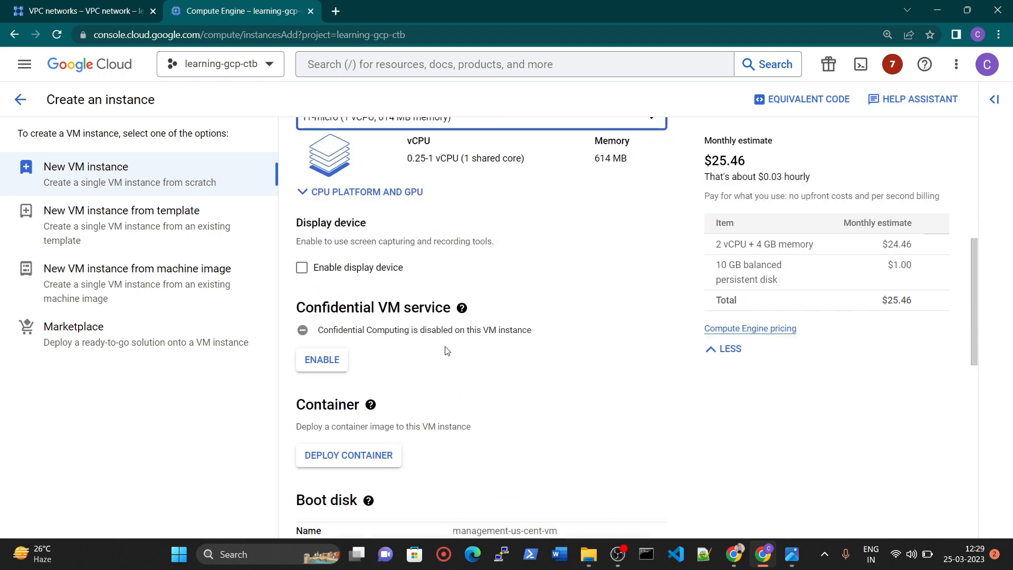
{"action": "scroll", "coordinate": [441, 349], "scroll_direction": "down", "scroll_amount": 6}
{"action": "scroll", "coordinate": [417, 278], "scroll_direction": "down", "scroll_amount": 2}
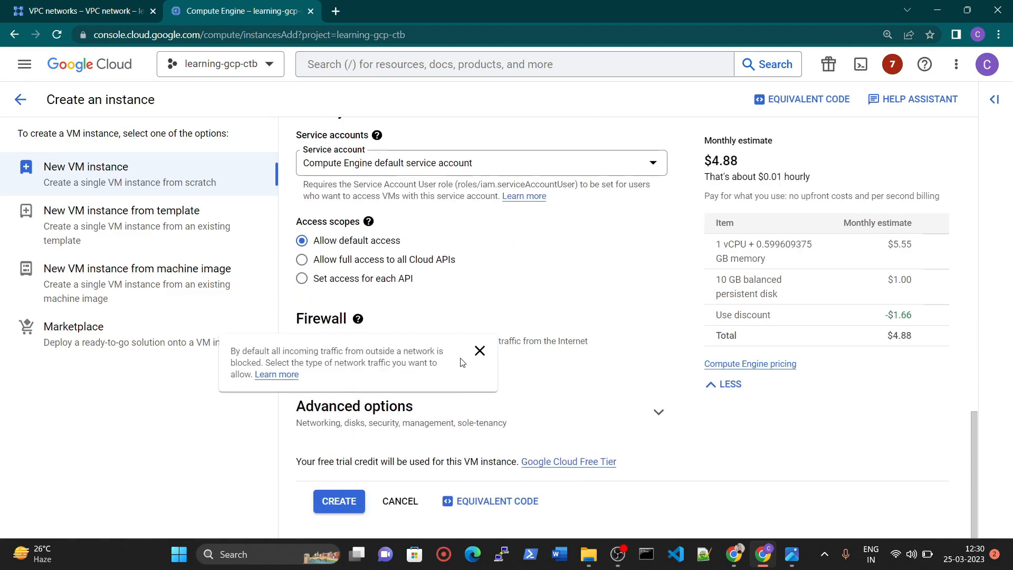
{"action": "left_click", "coordinate": [301, 355]}
{"action": "left_click", "coordinate": [301, 374]}
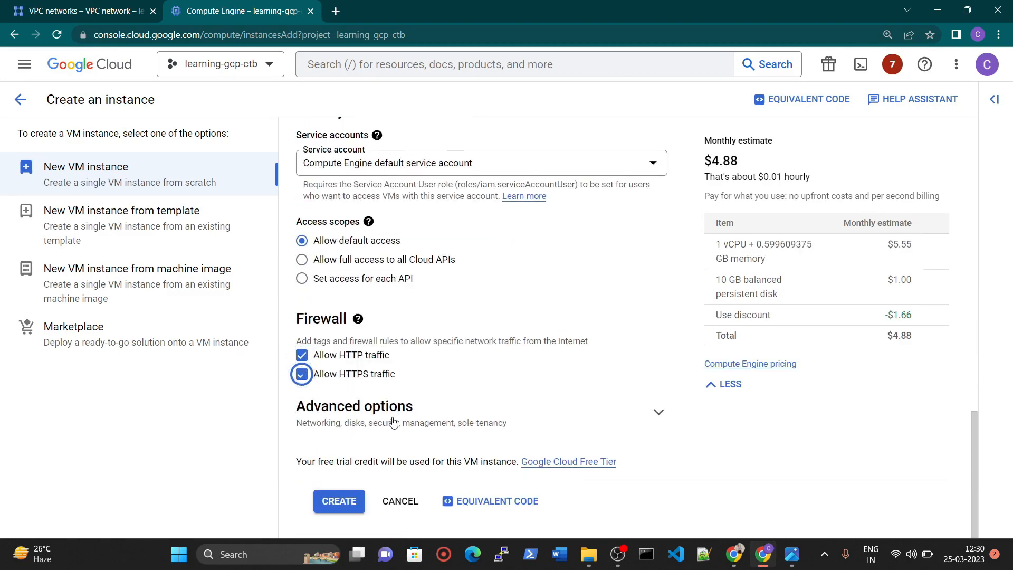
Set the network interface in the VM's advanced networking options to the management-custom-vpc network with the managementsubnet-us-central subnet.
{"action": "left_click", "coordinate": [393, 422]}
{"action": "scroll", "coordinate": [380, 296], "scroll_direction": "down", "scroll_amount": 4}
{"action": "left_click", "coordinate": [388, 254]}
{"action": "scroll", "coordinate": [437, 276], "scroll_direction": "down", "scroll_amount": 2}
{"action": "scroll", "coordinate": [437, 276], "scroll_direction": "down", "scroll_amount": 3}
{"action": "scroll", "coordinate": [396, 379], "scroll_direction": "down", "scroll_amount": 1}
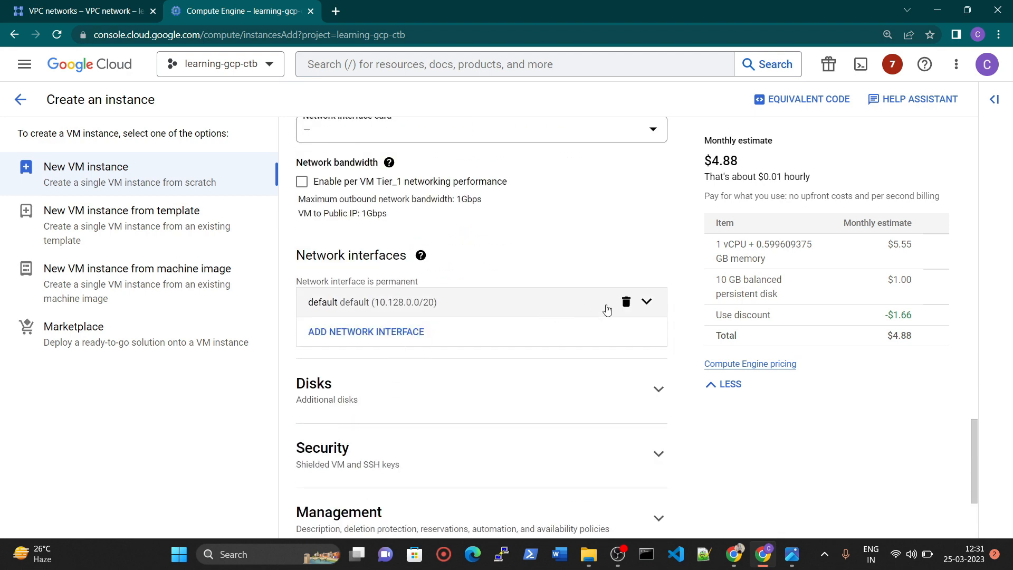
{"action": "left_click", "coordinate": [646, 303]}
{"action": "left_click", "coordinate": [450, 363]}
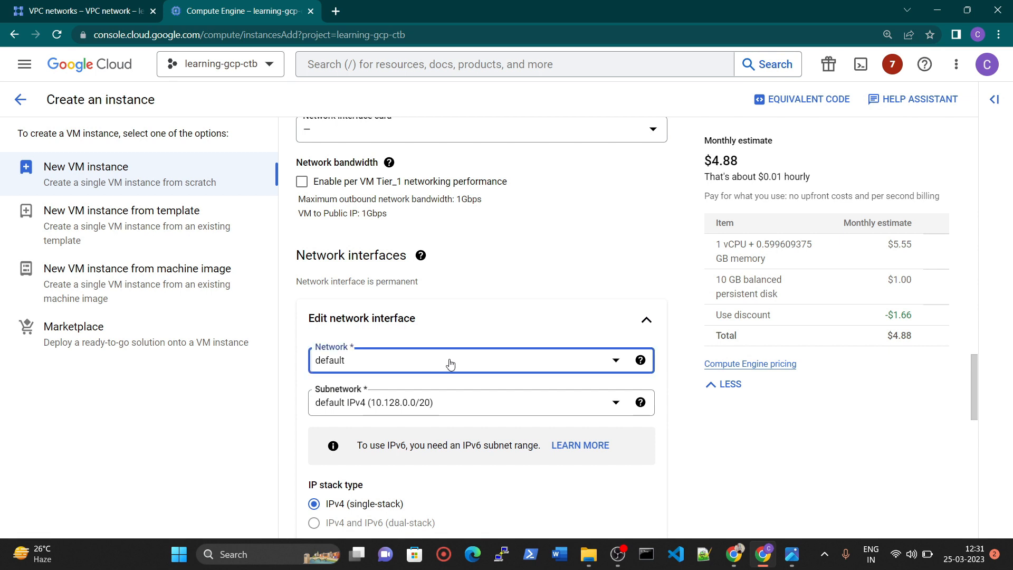
{"action": "left_click", "coordinate": [389, 433]}
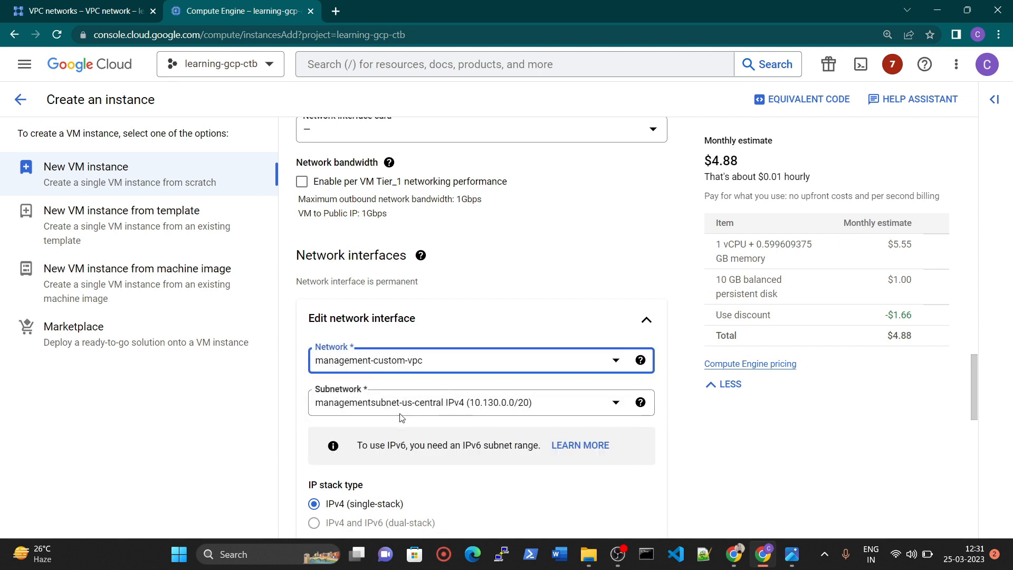
Create the management-us-cent-vm instance with the configured settings.
{"action": "scroll", "coordinate": [438, 410], "scroll_direction": "down", "scroll_amount": 9}
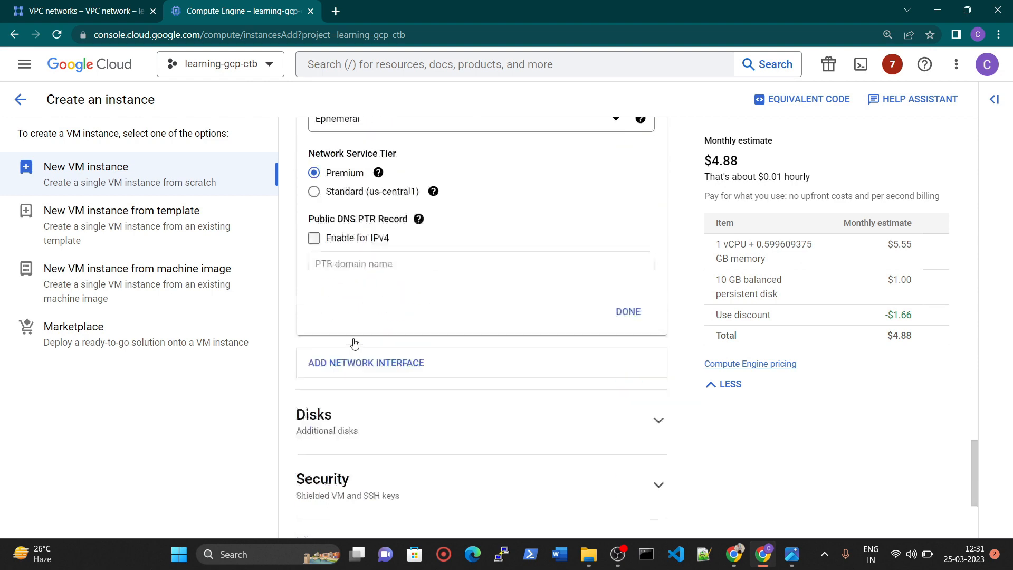
{"action": "scroll", "coordinate": [502, 244], "scroll_direction": "down", "scroll_amount": 3}
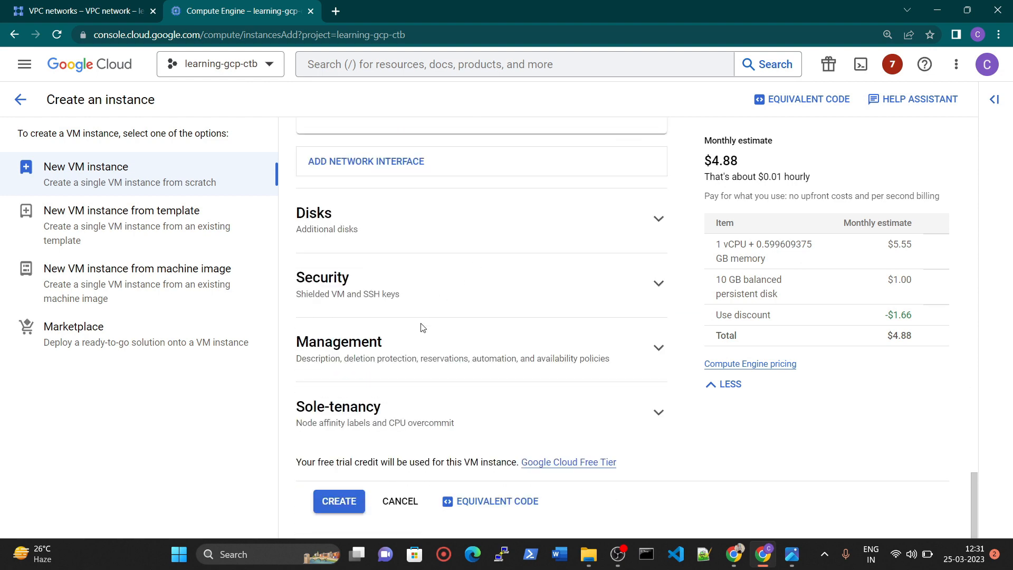
{"action": "left_click", "coordinate": [342, 498]}
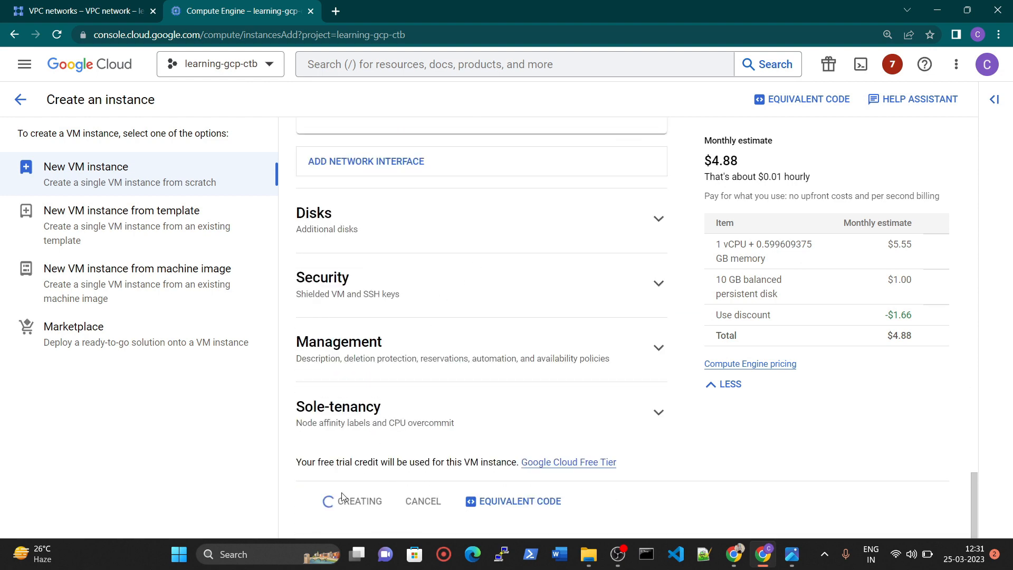
Compare the VMs in the network diagram image with the VM instances list in Compute Engine.
{"action": "key", "text": "alt+Tab"}
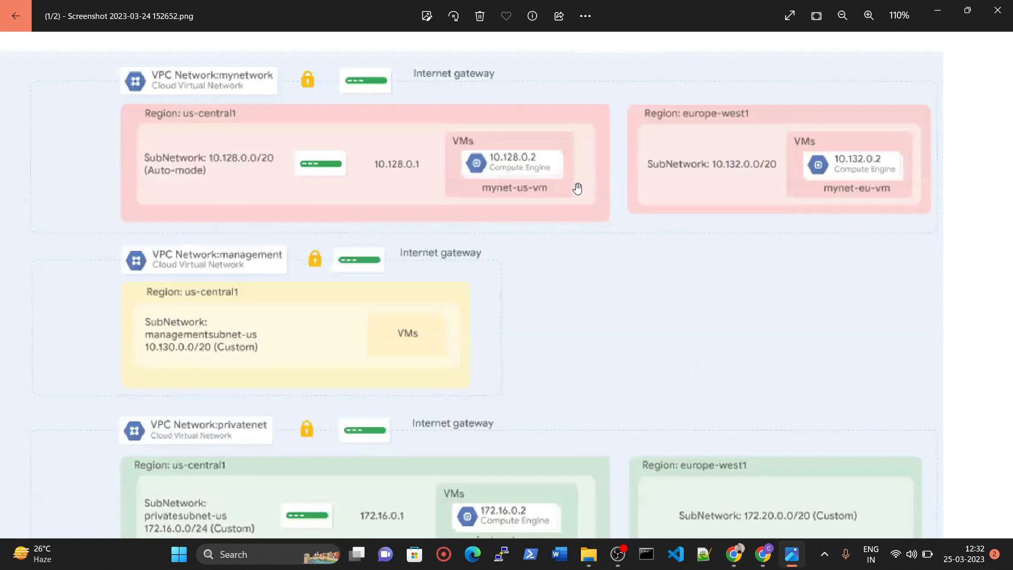
{"action": "left_click", "coordinate": [937, 10]}
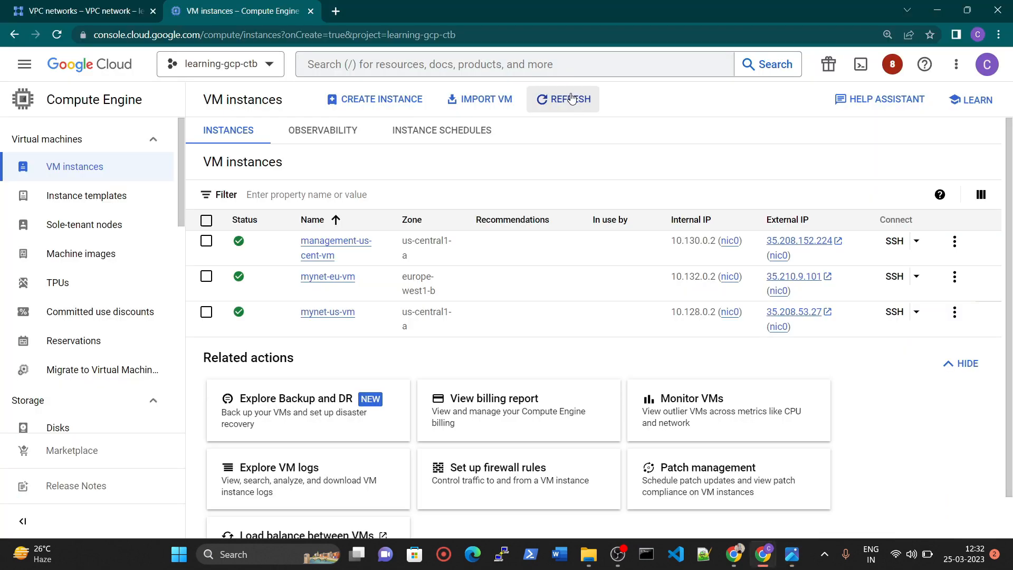
{"action": "left_click", "coordinate": [792, 553]}
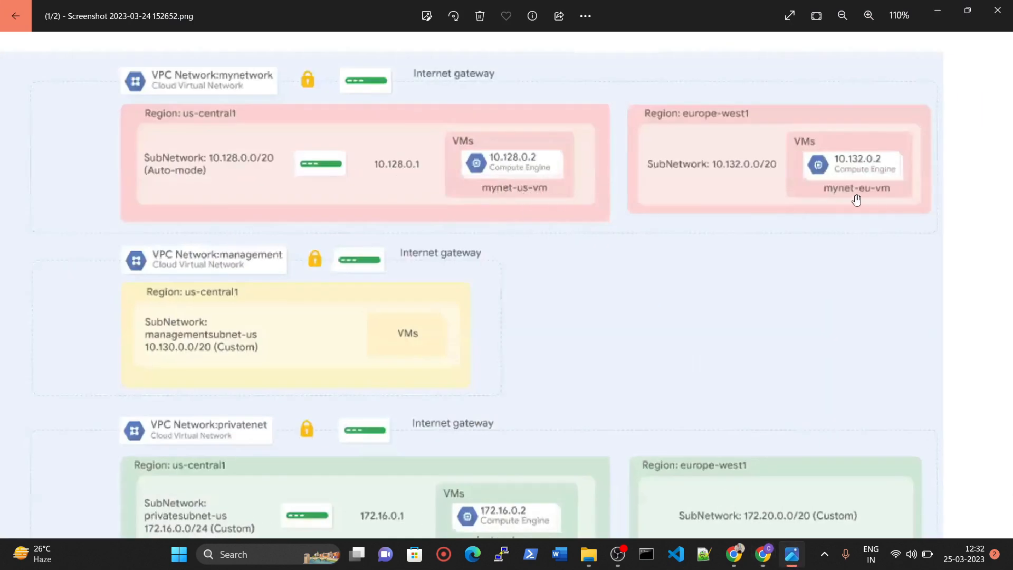
{"action": "left_click", "coordinate": [938, 10]}
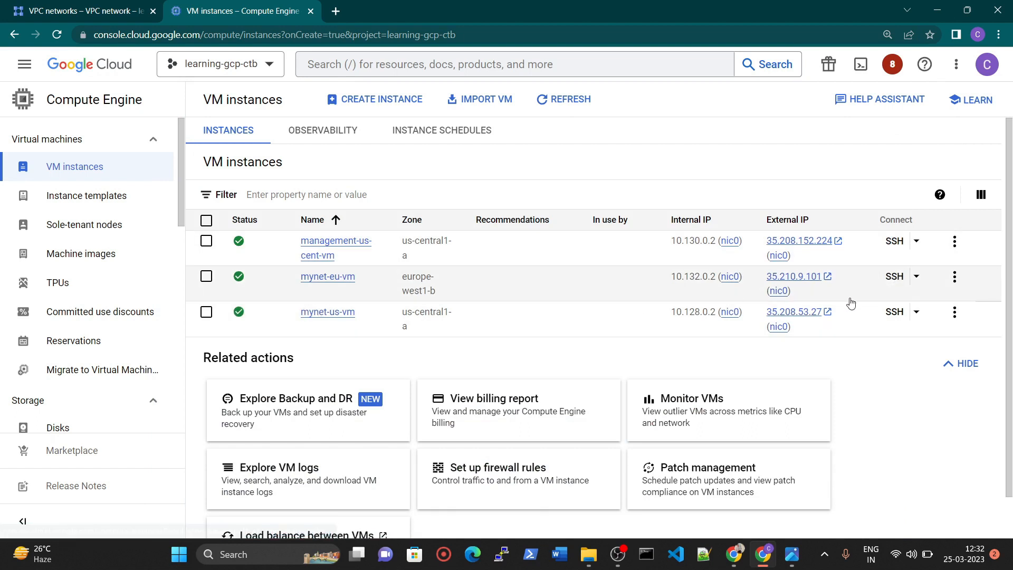
Open SSH-in-browser sessions for mynet-us-vm and mynet-eu-vm, and move the mynet-us-vm window so that both windows are accessible.
{"action": "left_click", "coordinate": [891, 312]}
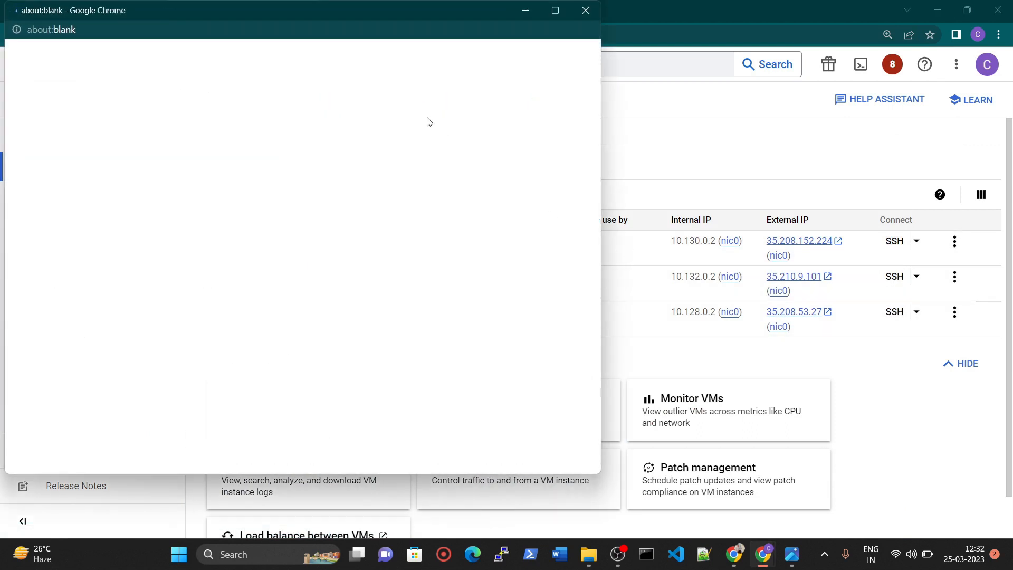
{"action": "left_click", "coordinate": [895, 276]}
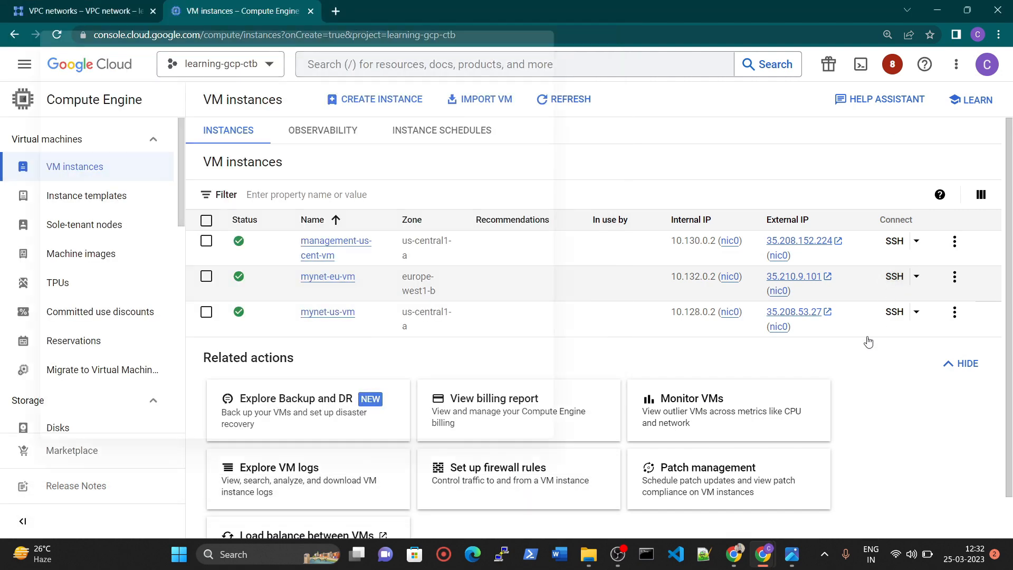
{"action": "mouse_move", "coordinate": [771, 562]}
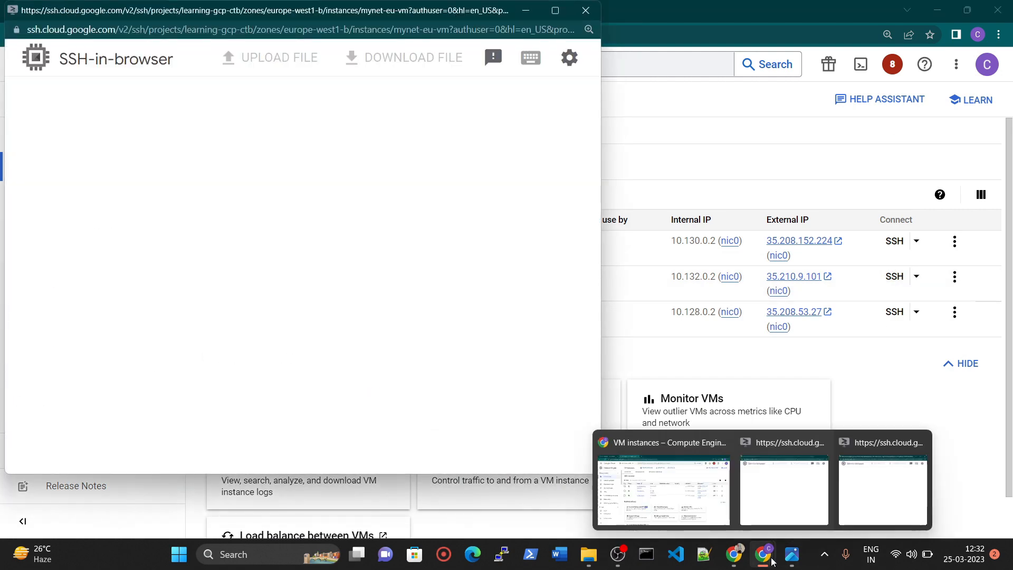
{"action": "left_click", "coordinate": [796, 507]}
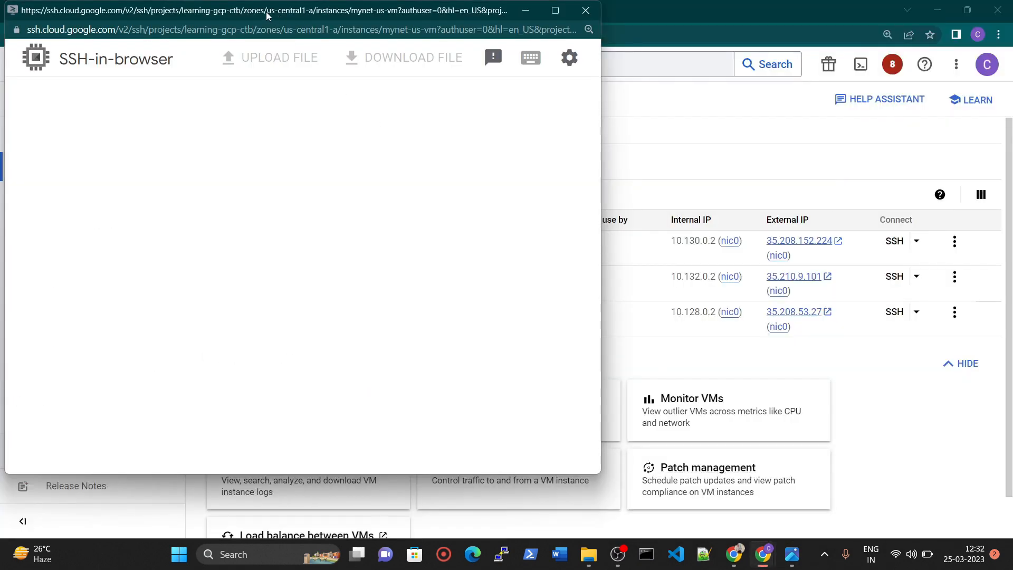
{"action": "left_click_drag", "start_coordinate": [266, 12], "coordinate": [340, 67]}
{"action": "left_click", "coordinate": [338, 24]}
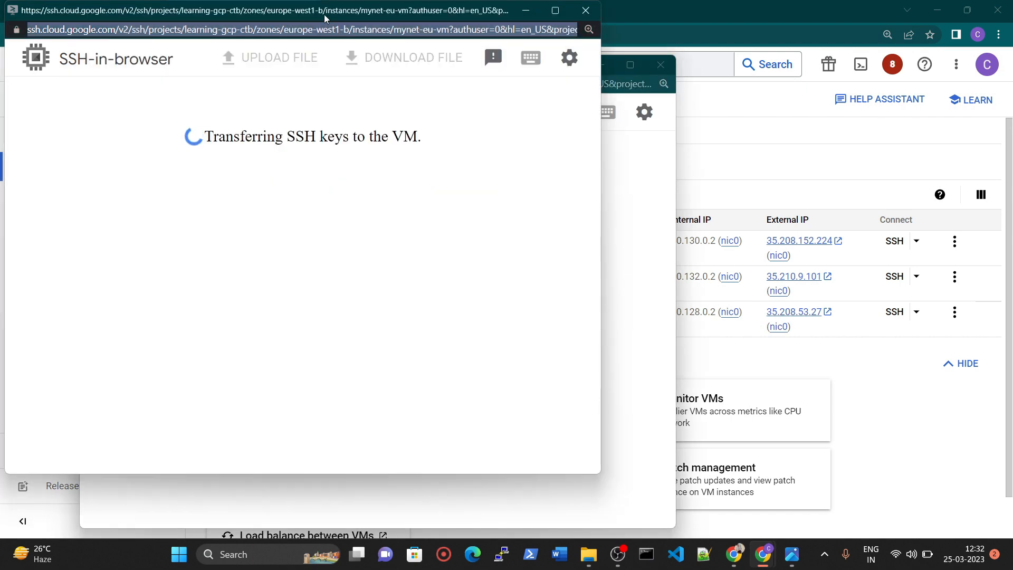
Arrange the two SSH windows side by side and run ip a in a cleared mynet-us-vm terminal.
{"action": "left_click_drag", "start_coordinate": [315, 11], "coordinate": [414, 55]}
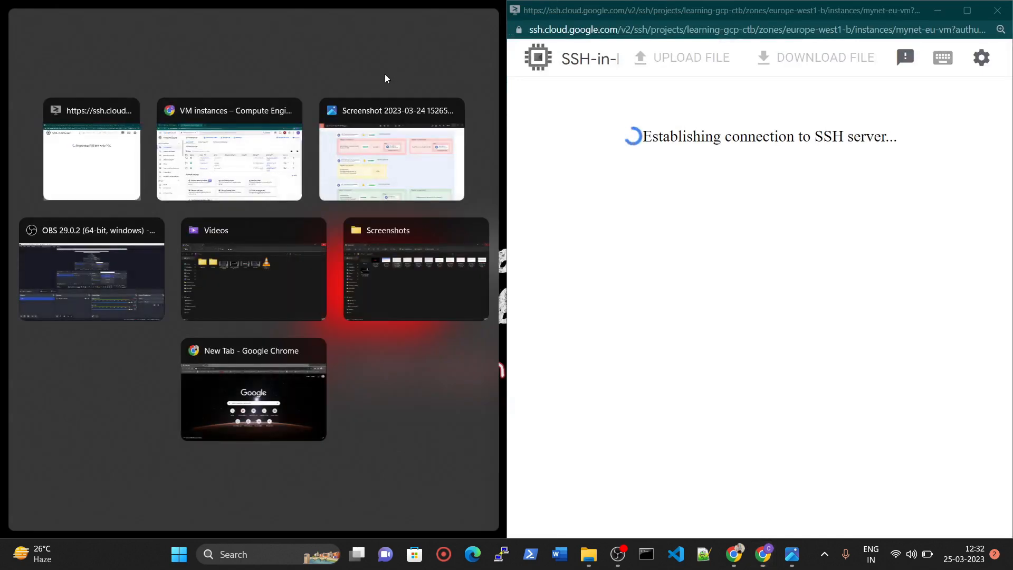
{"action": "left_click", "coordinate": [102, 154]}
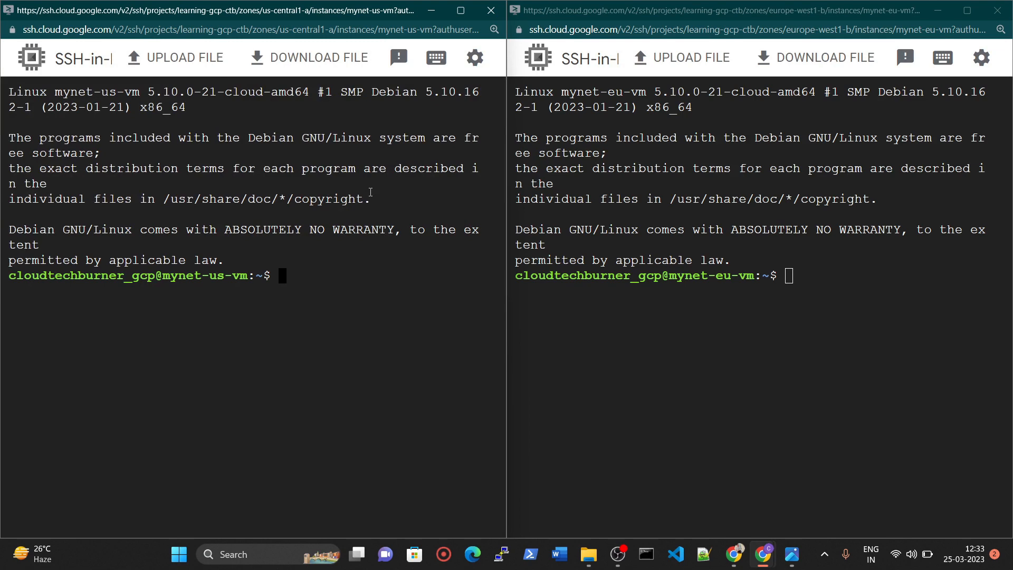
{"action": "key", "text": "ctrl+l"}
{"action": "type", "text": "ip a"}
{"action": "key", "text": "Return"}
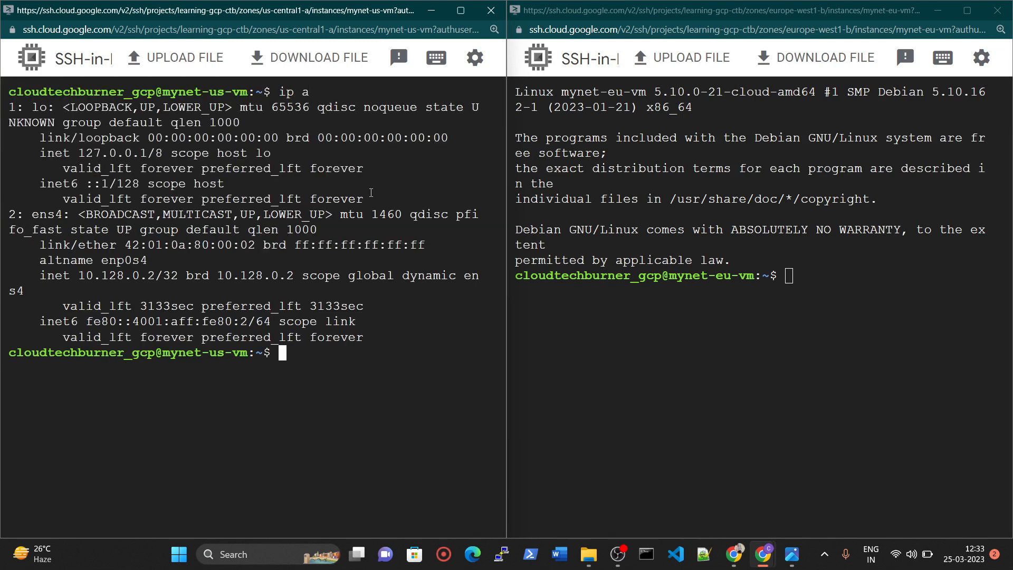
{"action": "left_click_drag", "start_coordinate": [77, 276], "coordinate": [194, 277]}
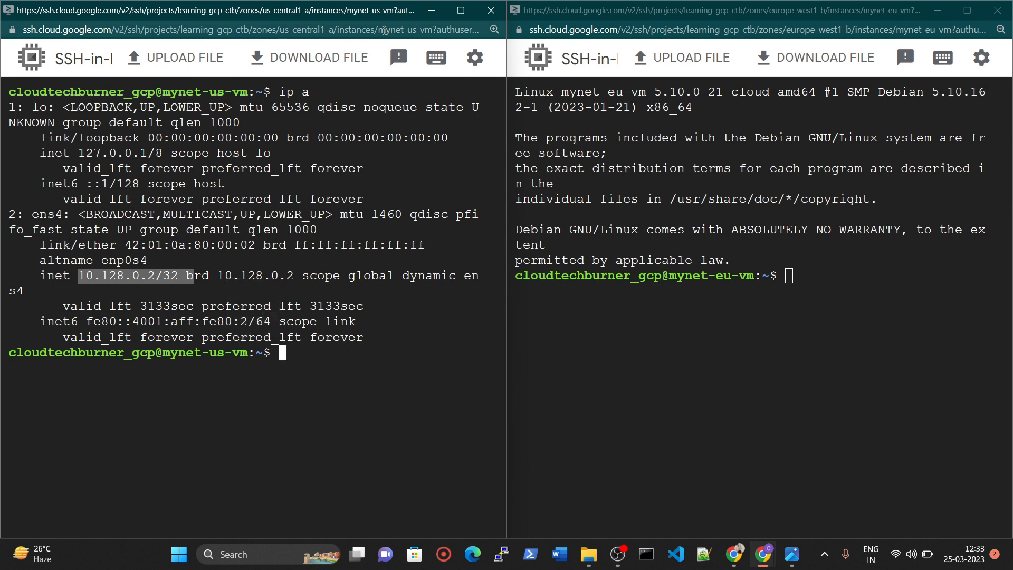
{"action": "left_click_drag", "start_coordinate": [384, 31], "coordinate": [466, 31]}
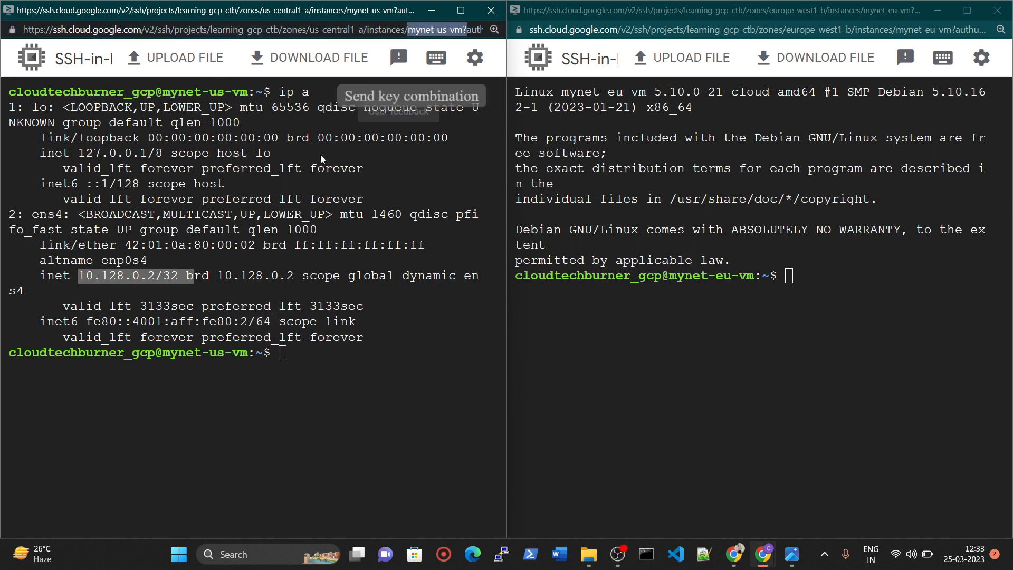
{"action": "left_click", "coordinate": [131, 282]}
Clear the mynet-eu-vm terminal and list its network interfaces with ip a.
{"action": "left_click", "coordinate": [792, 268]}
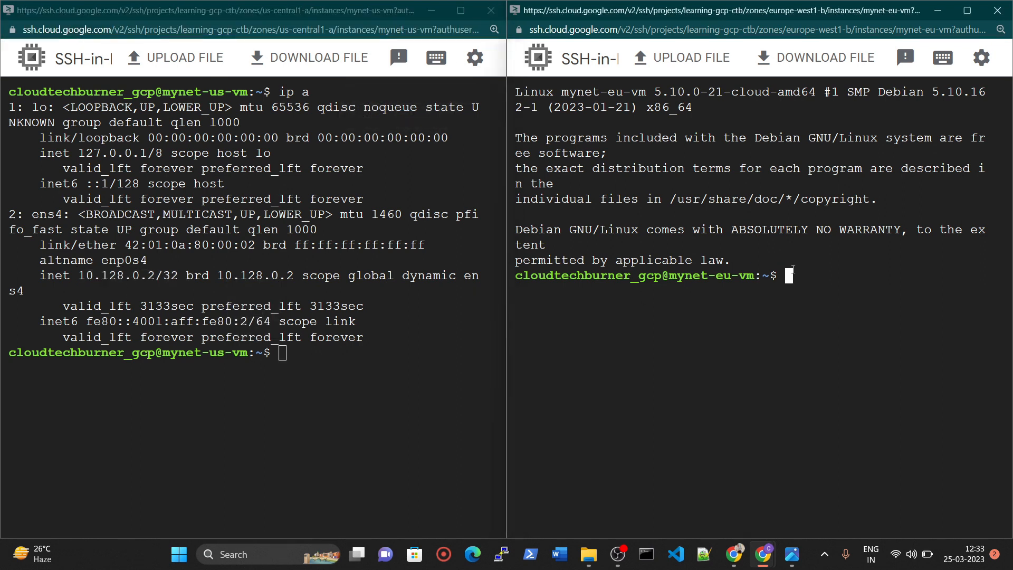
{"action": "type", "text": "clear"}
{"action": "key", "text": "Return"}
{"action": "type", "text": "ipp"}
{"action": "key", "text": "BackSpace"}
{"action": "type", "text": "a"}
{"action": "key", "text": "Return"}
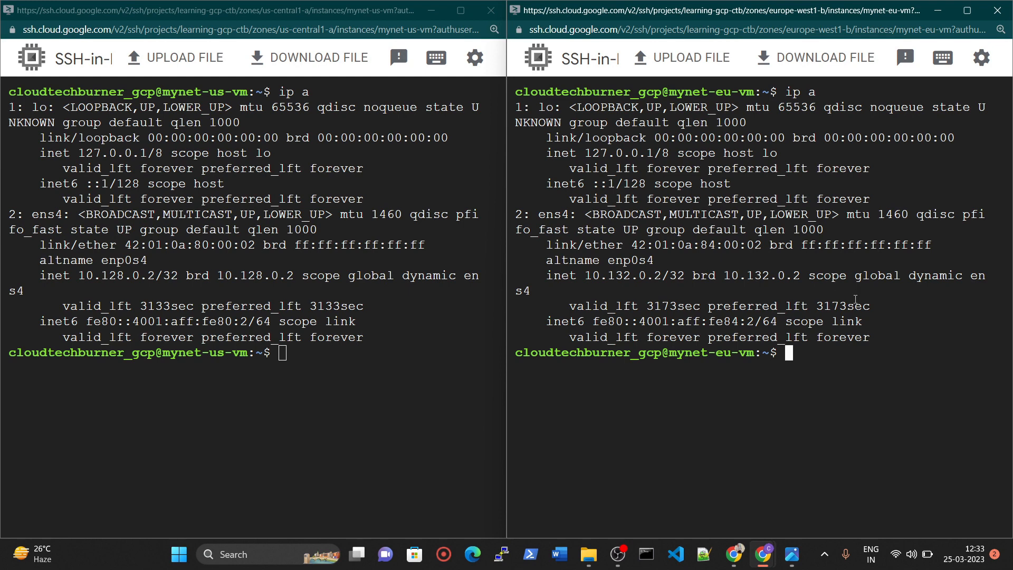
Copy the internal IP of mynet-eu-vm and prepare the command ping 10.132.0.2 in the mynet-us-vm terminal without running it.
{"action": "left_click_drag", "start_coordinate": [581, 277], "coordinate": [662, 280]}
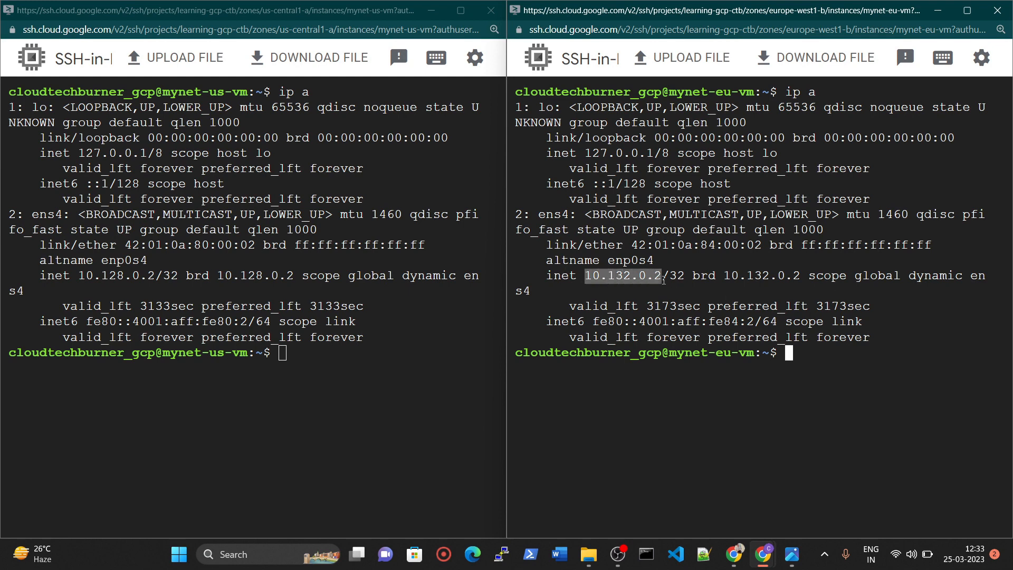
{"action": "left_click", "coordinate": [289, 347]}
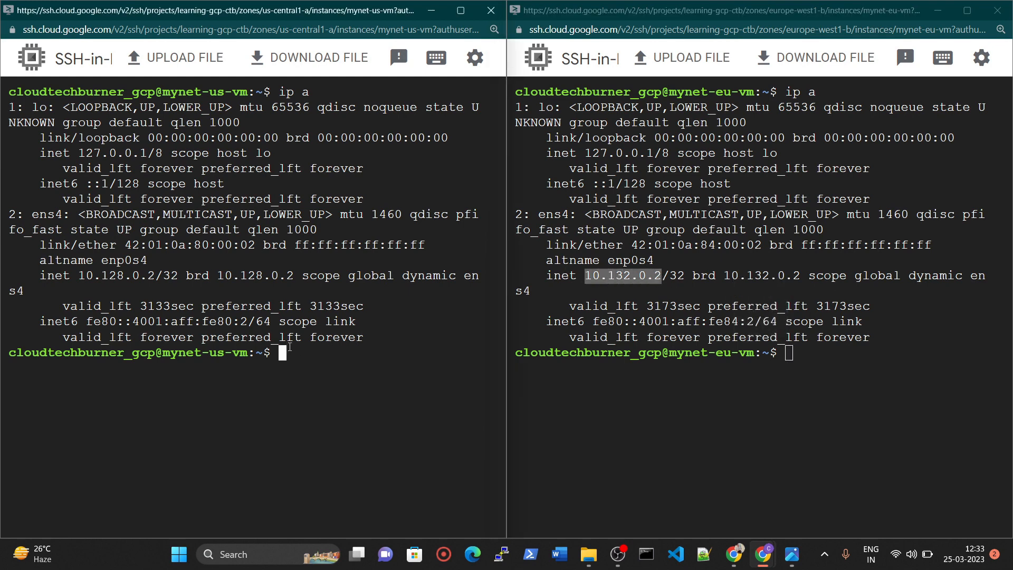
{"action": "type", "text": "ping"}
{"action": "right_click", "coordinate": [321, 358]}
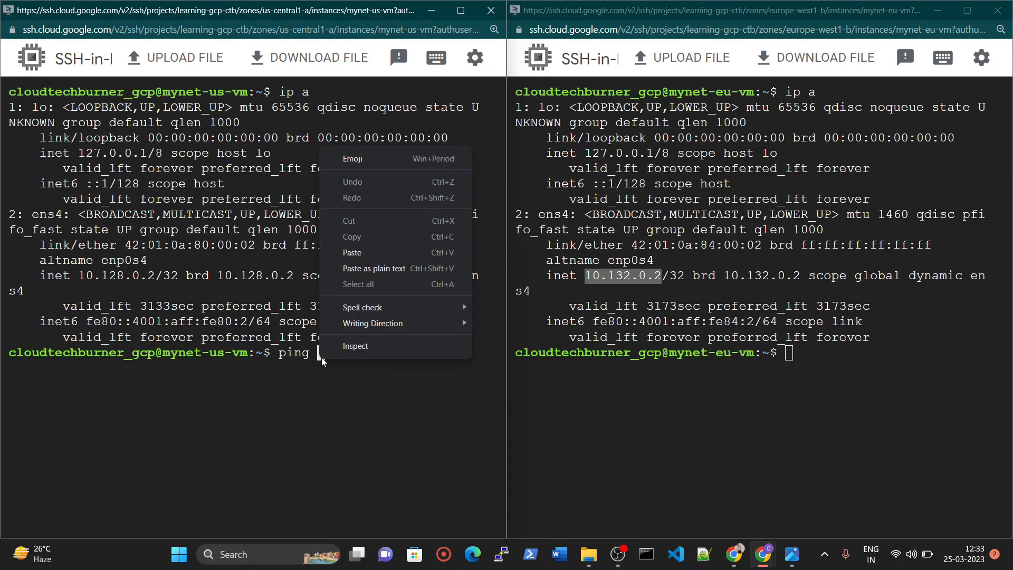
{"action": "left_click", "coordinate": [353, 257]}
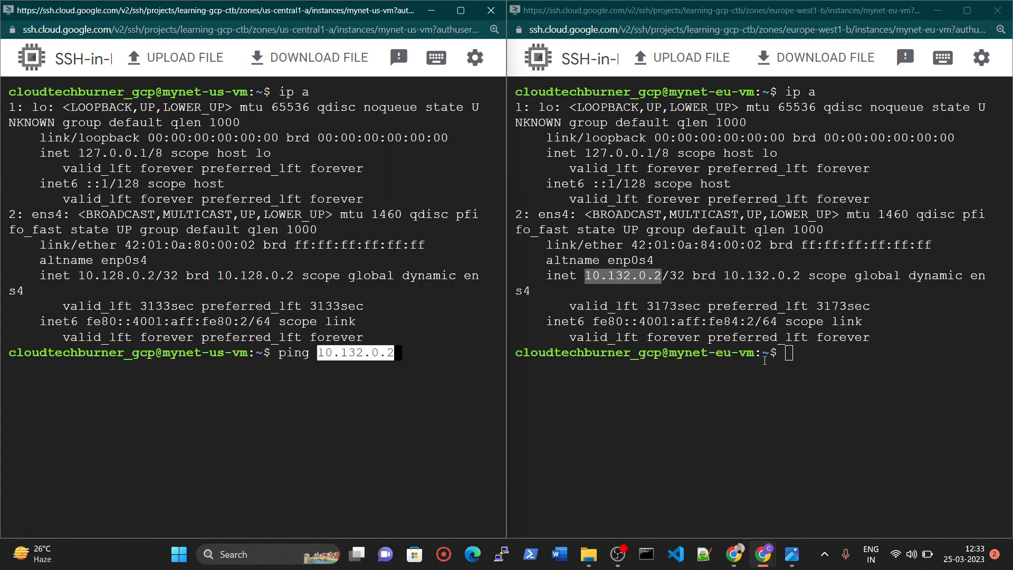
Ping the internal IP of mynet-us-vm, 10.128.0.2, from the mynet-eu-vm terminal.
{"action": "left_click", "coordinate": [788, 359]}
{"action": "type", "text": "ping"}
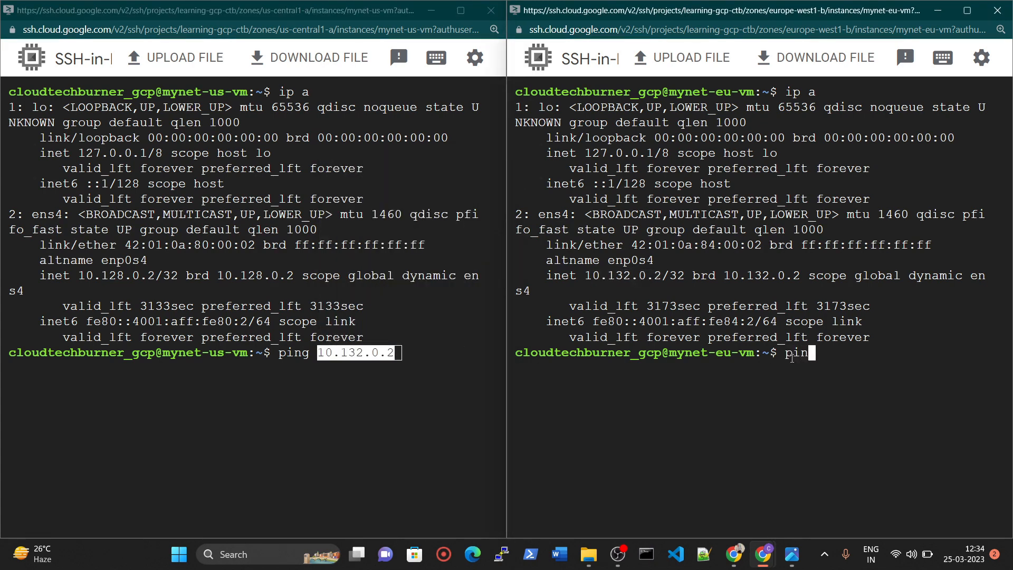
{"action": "left_click_drag", "start_coordinate": [79, 276], "coordinate": [155, 275]}
{"action": "key", "text": "ctrl+c"}
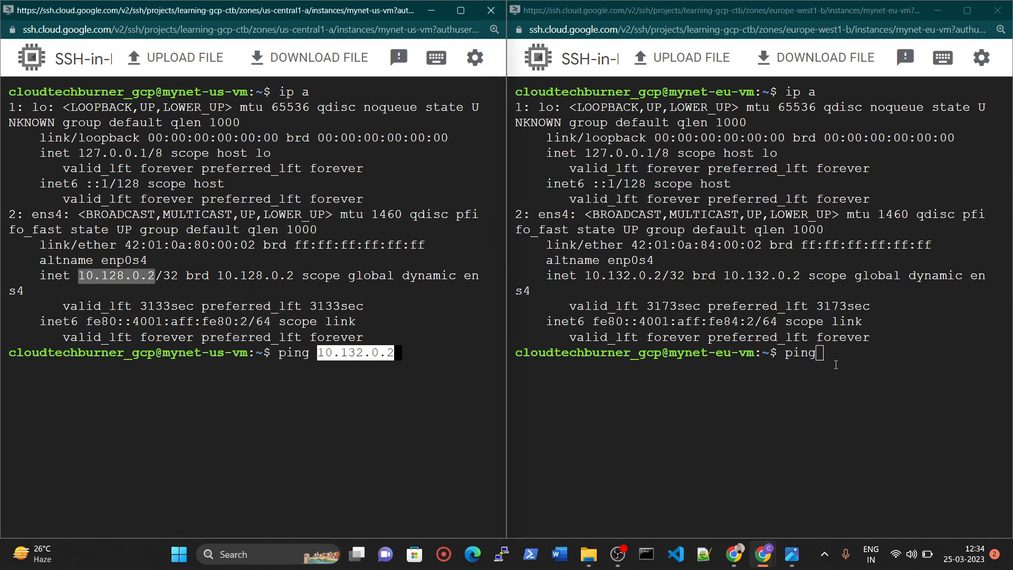
{"action": "left_click", "coordinate": [825, 352]}
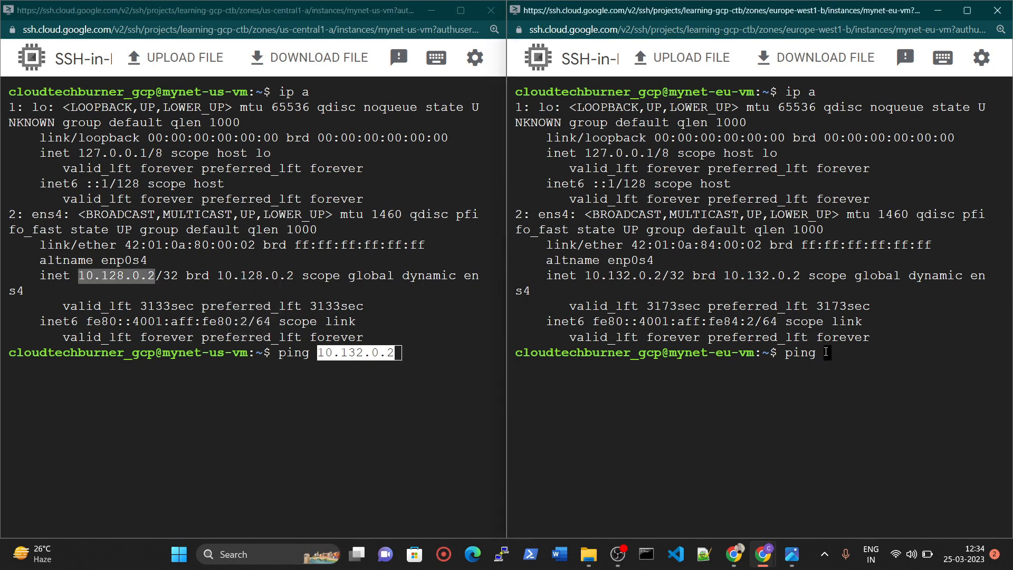
{"action": "key", "text": "ctrl+v"}
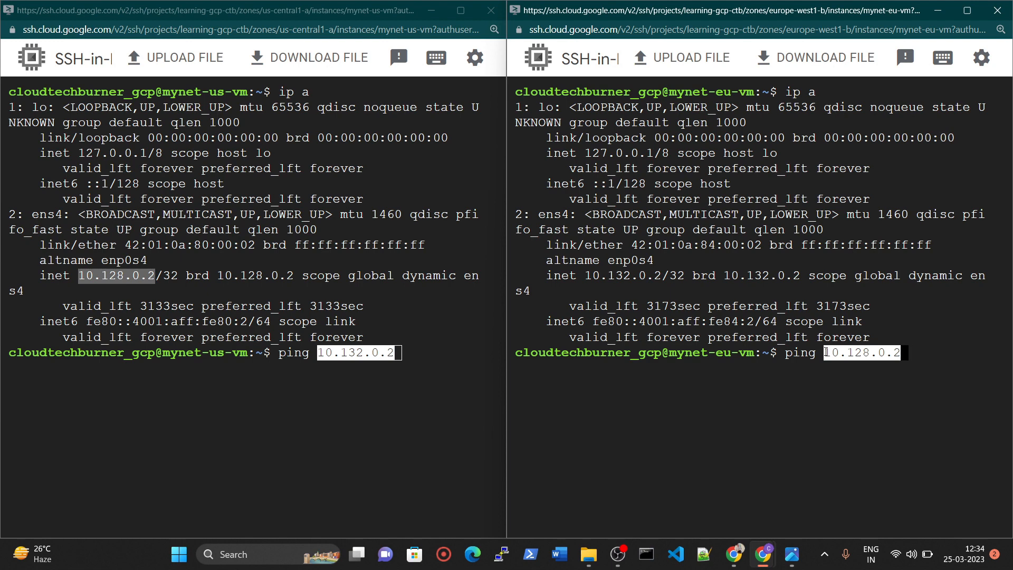
{"action": "key", "text": "Return"}
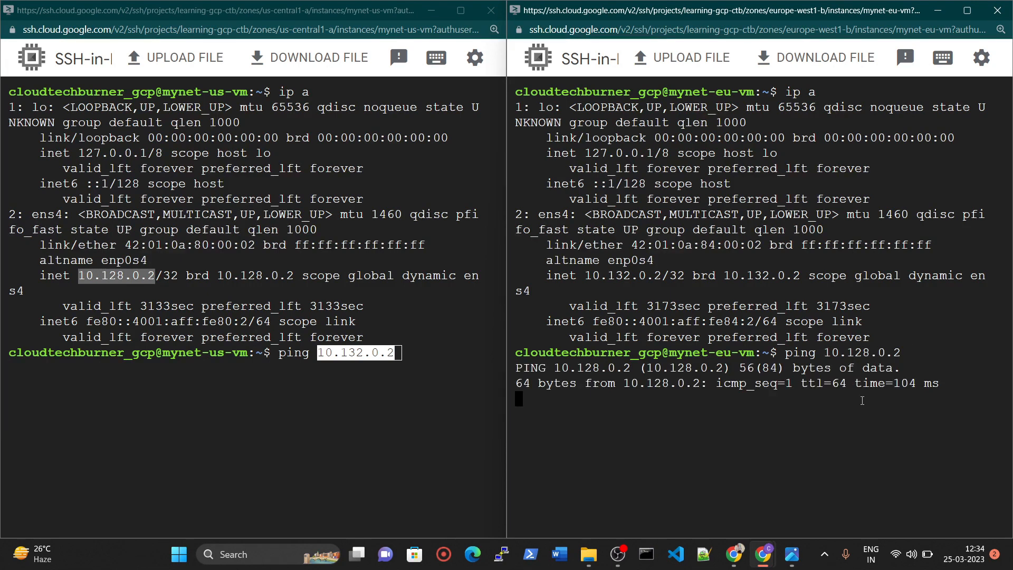
Run the prepared ping from mynet-us-vm, let it send several packets, and stop the pings in both terminals.
{"action": "left_click", "coordinate": [405, 355]}
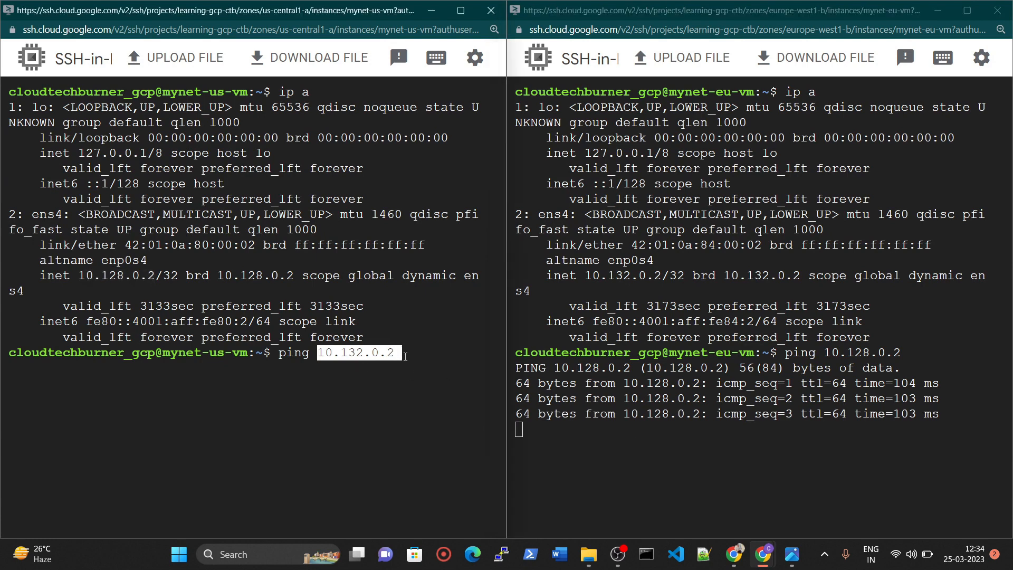
{"action": "key", "text": "Return"}
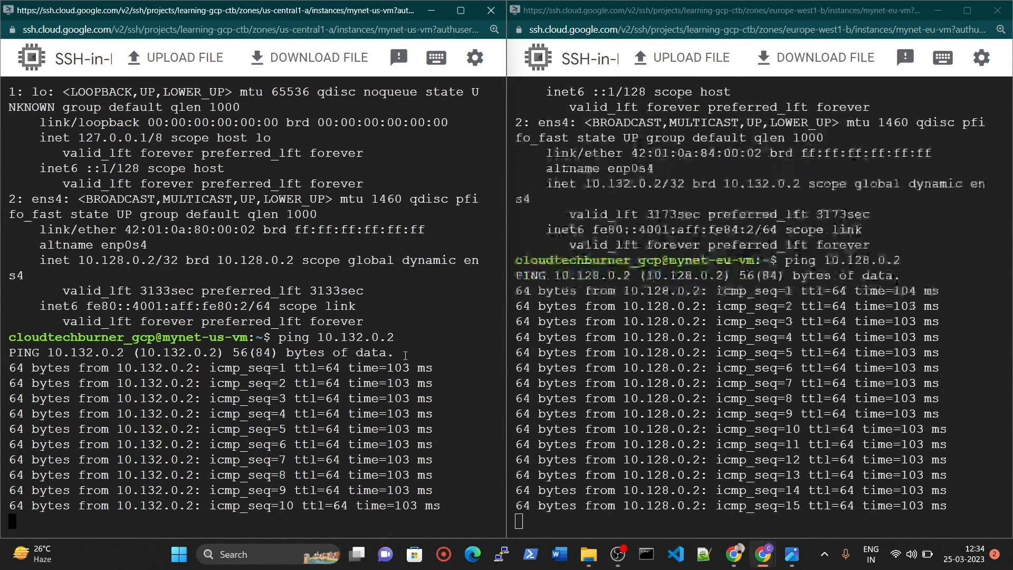
{"action": "key", "text": "ctrl+c"}
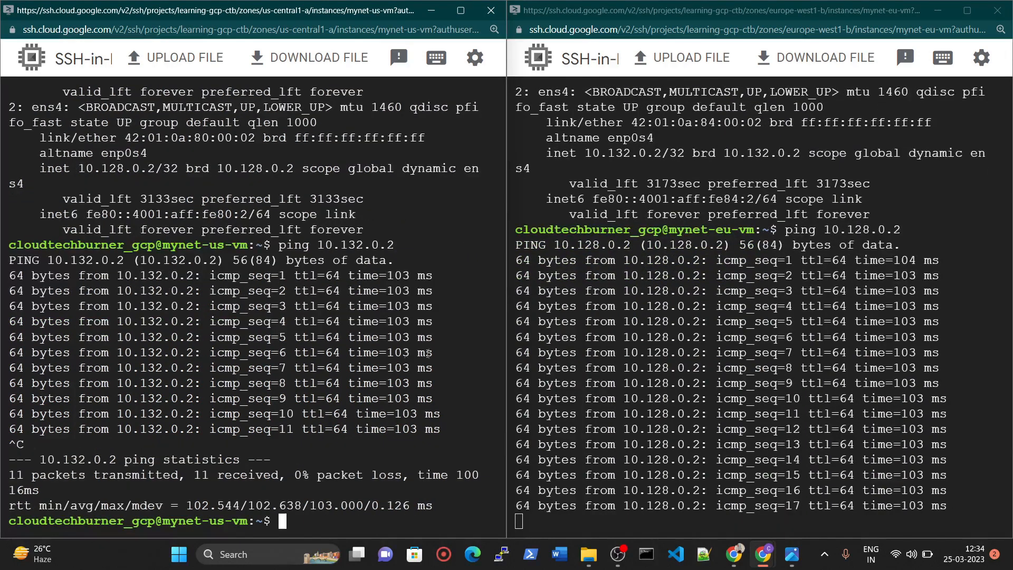
{"action": "left_click", "coordinate": [638, 518]}
{"action": "key", "text": "ctrl+c"}
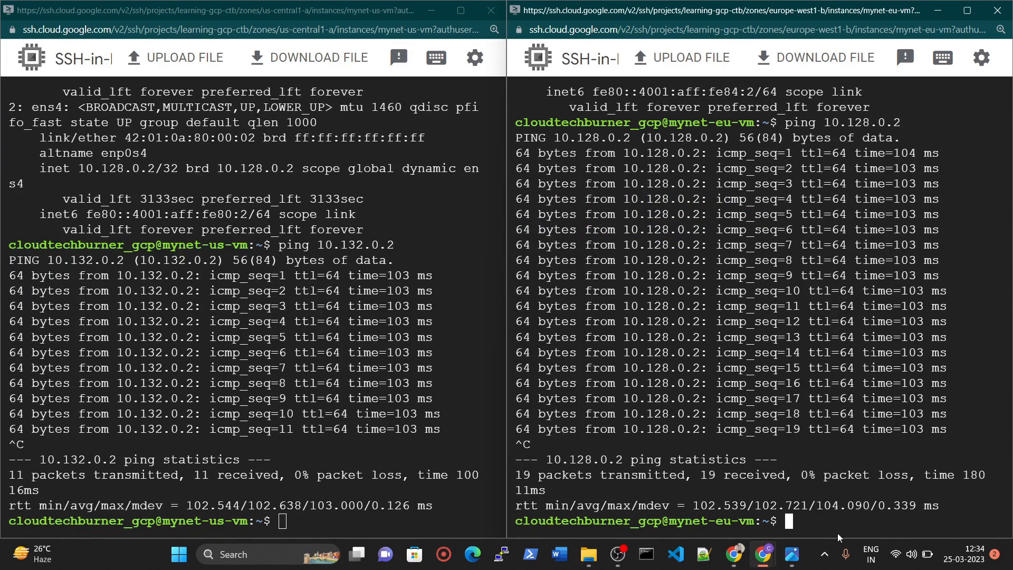
Clear the terminals of both mynet-eu-vm and mynet-us-vm.
{"action": "type", "text": "clear"}
{"action": "key", "text": "Return"}
{"action": "key", "text": "Return"}
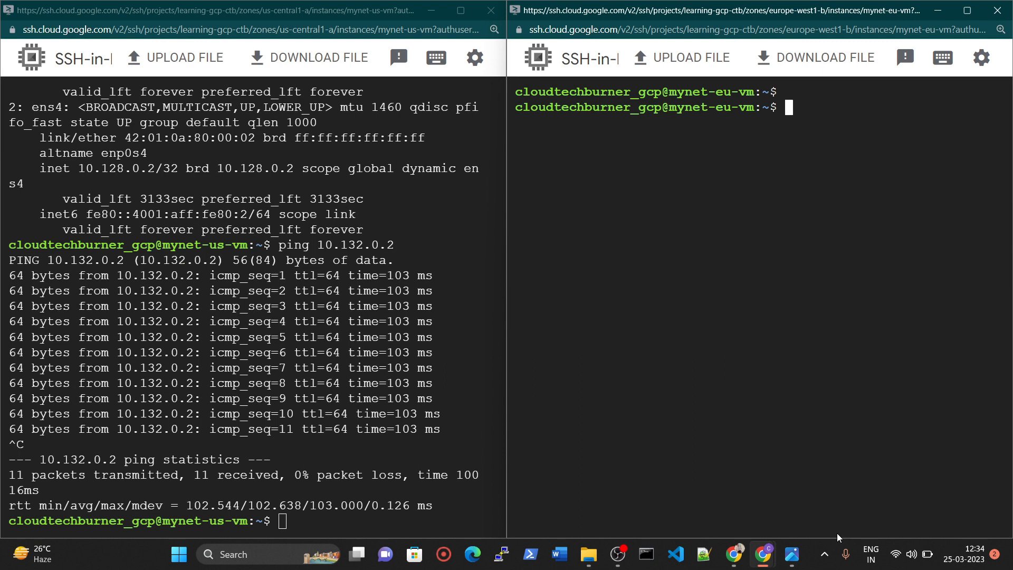
{"action": "left_click", "coordinate": [293, 526]}
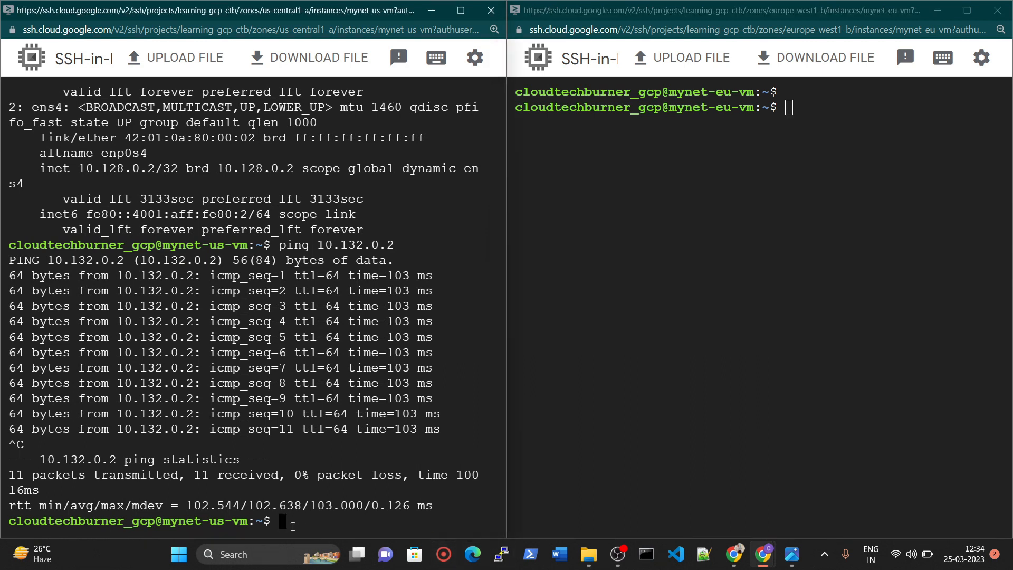
{"action": "type", "text": "clear"}
{"action": "key", "text": "Return"}
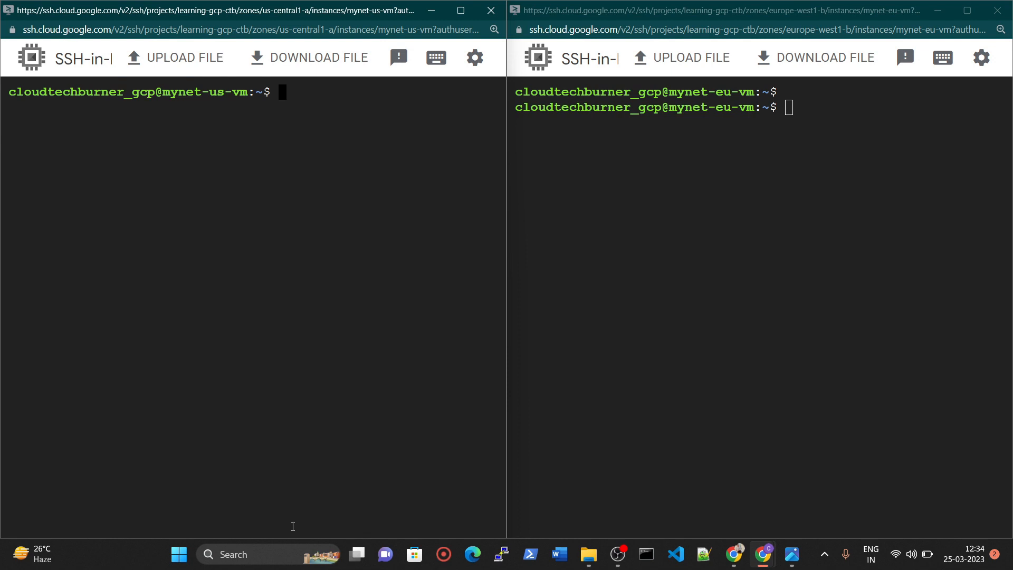
{"action": "key", "text": "Return"}
Run ip a again in the mynet-us-vm and mynet-eu-vm terminals.
{"action": "type", "text": "ip a"}
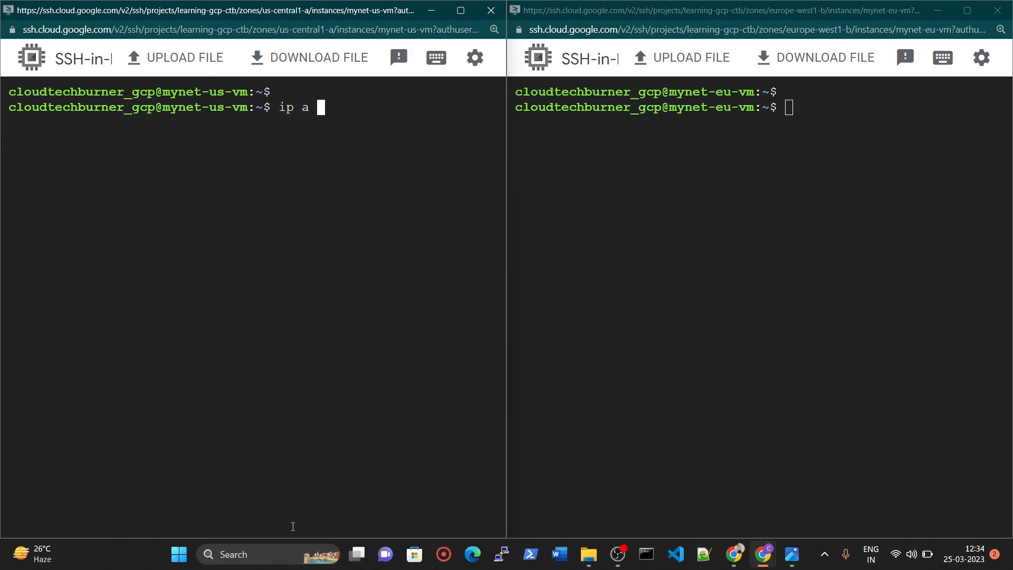
{"action": "key", "text": "Return"}
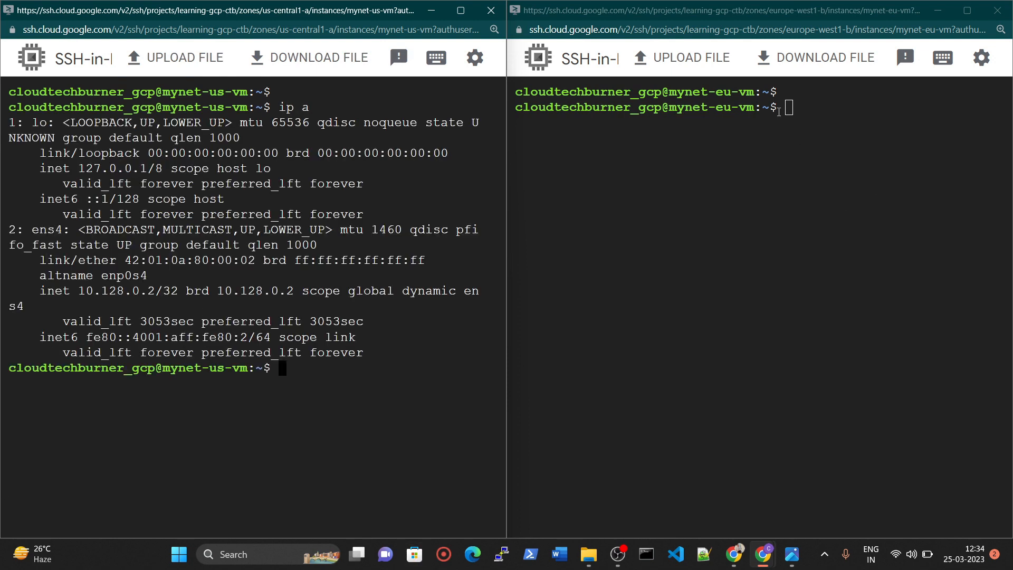
{"action": "left_click", "coordinate": [780, 112]}
{"action": "type", "text": "ip a"}
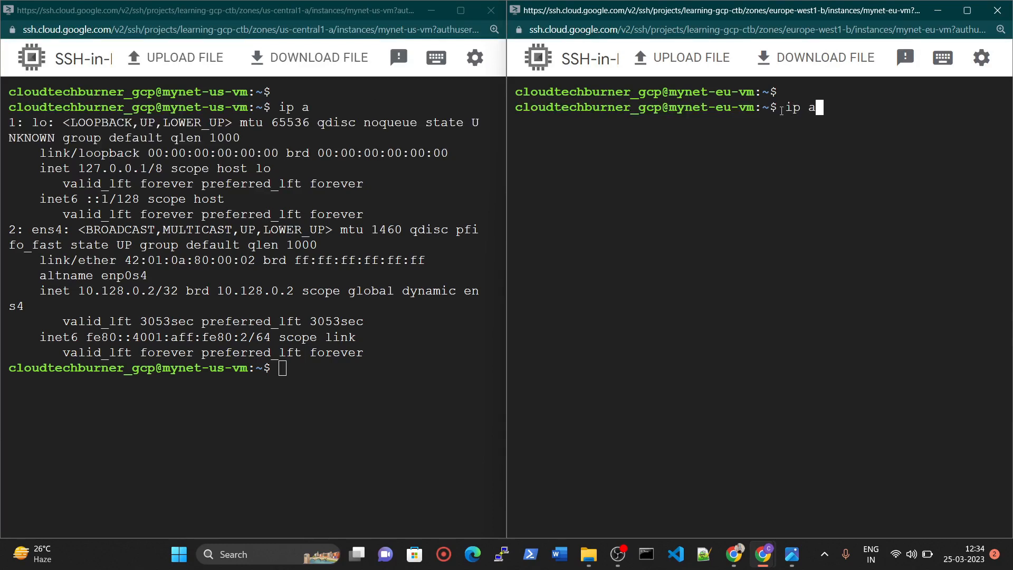
{"action": "key", "text": "Return"}
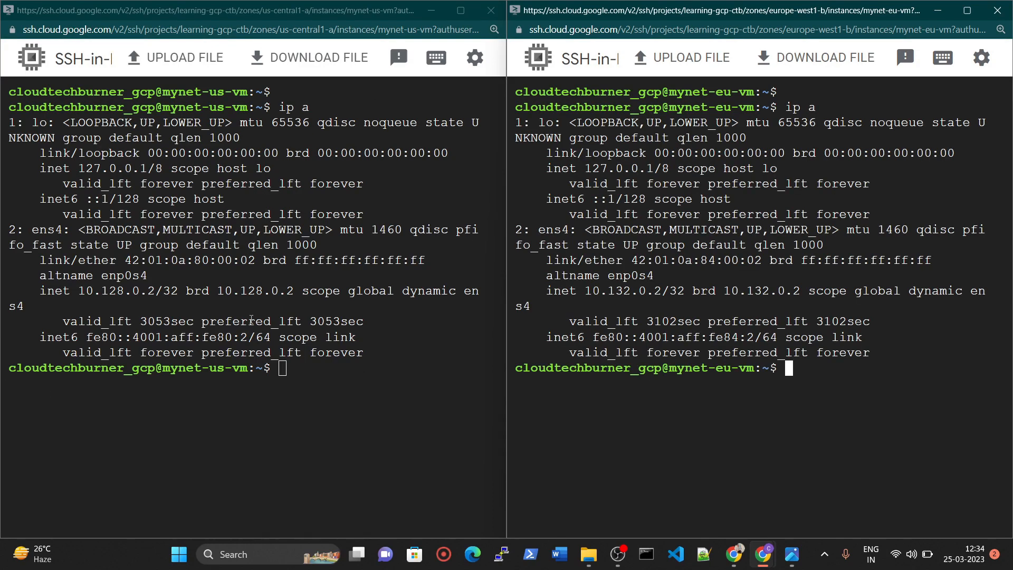
Compare the internal address of mynet-us-vm with the VMs shown in the network diagram image.
{"action": "left_click_drag", "start_coordinate": [125, 260], "coordinate": [217, 263]}
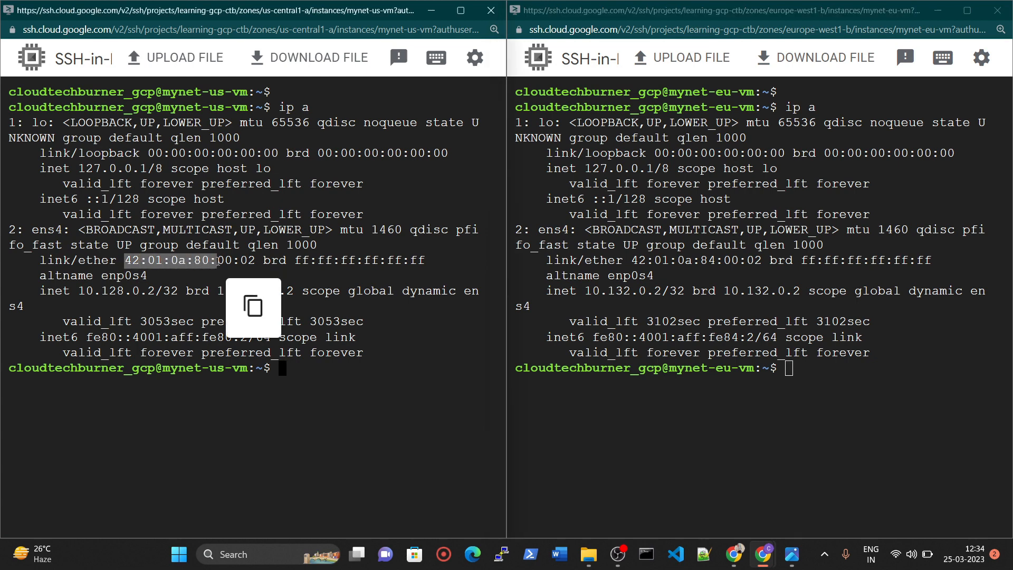
{"action": "left_click_drag", "start_coordinate": [78, 292], "coordinate": [156, 294]}
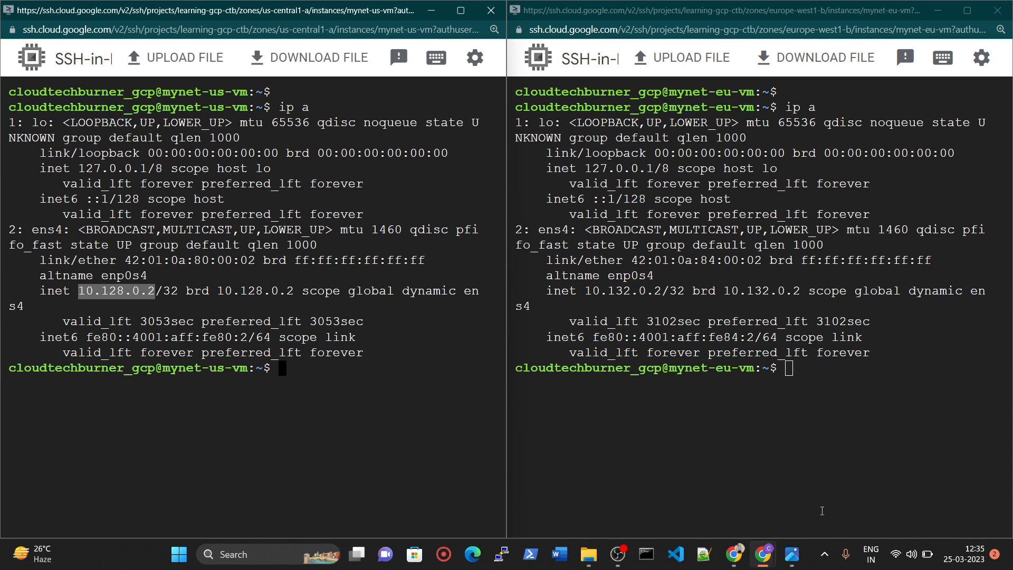
{"action": "left_click", "coordinate": [792, 554]}
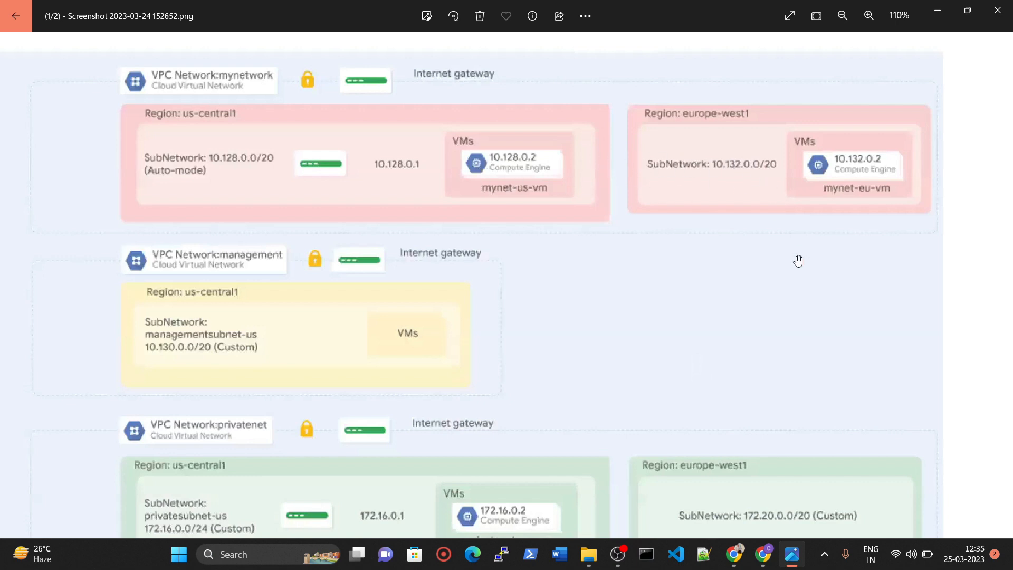
{"action": "left_click", "coordinate": [773, 560]}
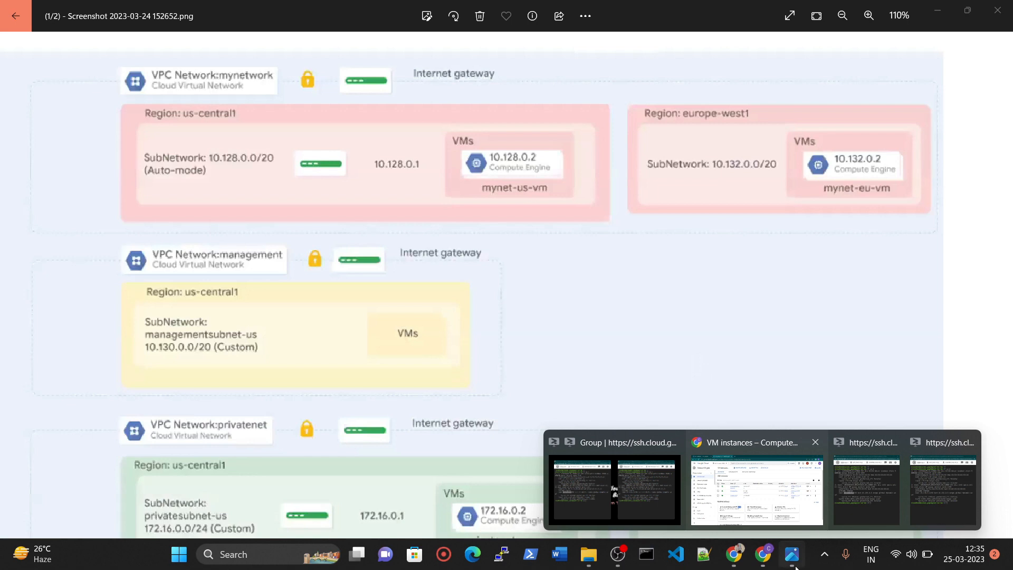
{"action": "left_click", "coordinate": [851, 505]}
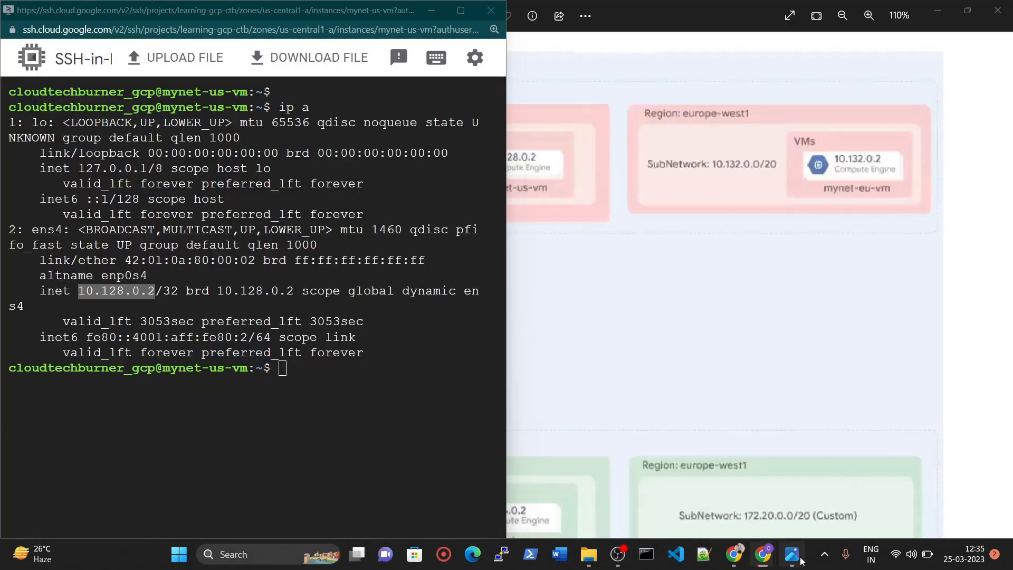
{"action": "left_click", "coordinate": [792, 554]}
Return to the SSH terminals and prepare the command ssh 10.132.0.2 in mynet-us-vm, copying the address from mynet-eu-vm's ip a output.
{"action": "left_click", "coordinate": [768, 558]}
{"action": "left_click", "coordinate": [631, 500]}
{"action": "left_click", "coordinate": [270, 384]}
{"action": "type", "text": "dd"}
{"action": "key", "text": "BackSpace"}
{"action": "key", "text": "BackSpace"}
{"action": "type", "text": "ssh"}
{"action": "left_click_drag", "start_coordinate": [585, 292], "coordinate": [661, 294]}
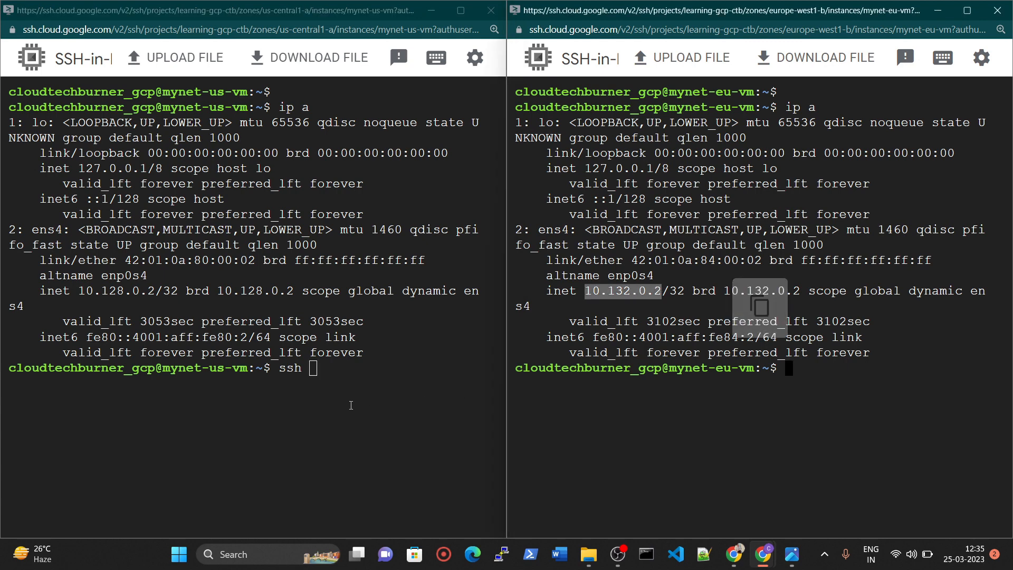
{"action": "left_click", "coordinate": [319, 370]}
{"action": "key", "text": "ctrl+v"}
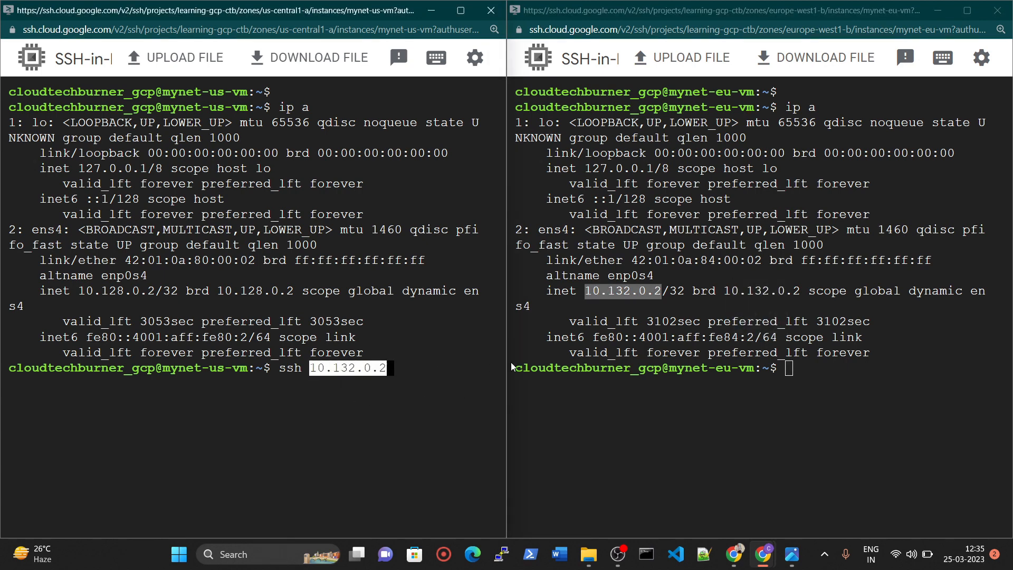
Try to connect from mynet-us-vm to mynet-eu-vm with the prepared SSH command, answering yes to trust the host.
{"action": "key", "text": "Return"}
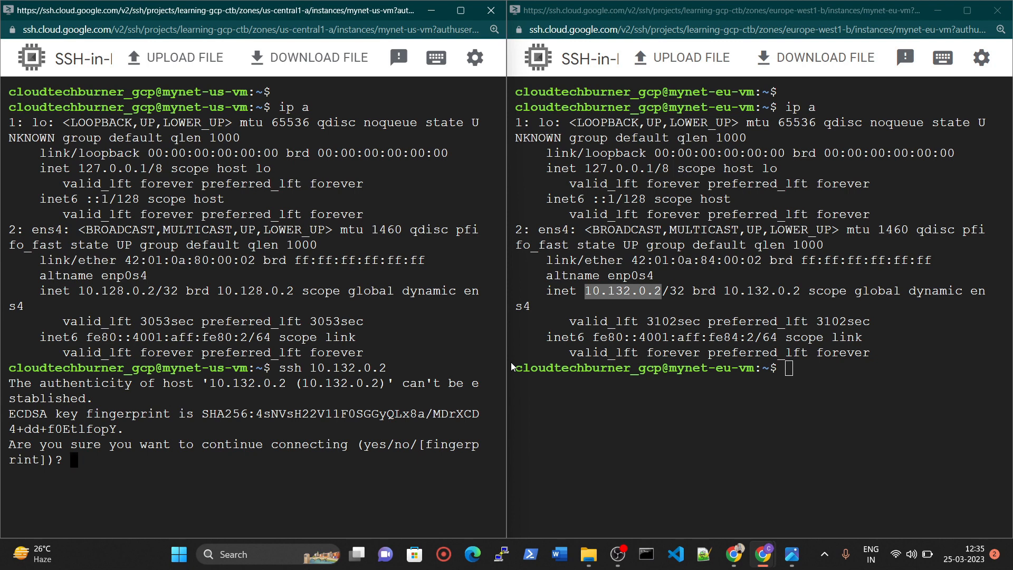
{"action": "type", "text": "yes"}
{"action": "key", "text": "Return"}
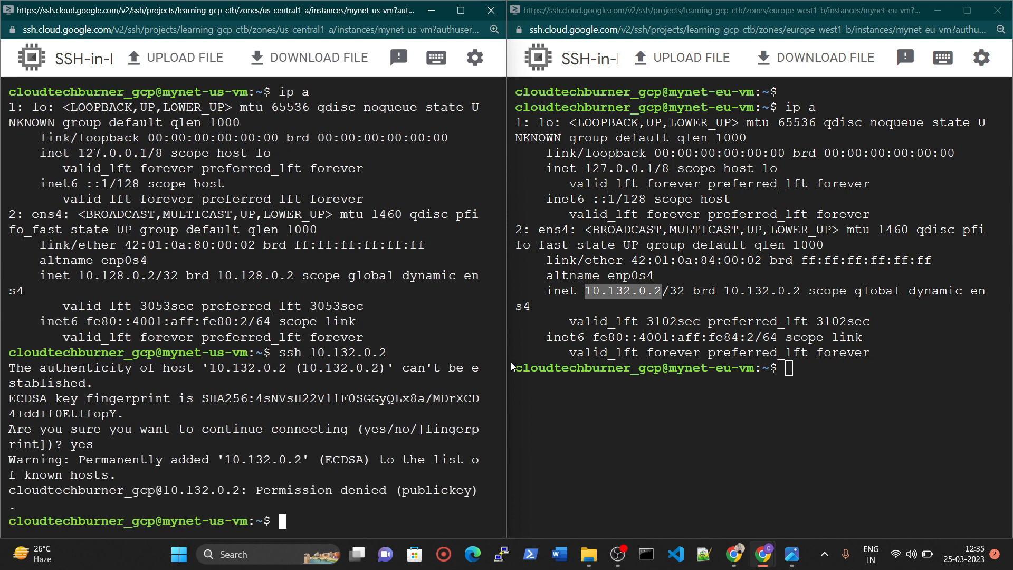
Clear the mynet-us-vm terminal and add a few blank prompt lines.
{"action": "key", "text": "Return"}
{"action": "key", "text": "Return"}
{"action": "key", "text": "Return"}
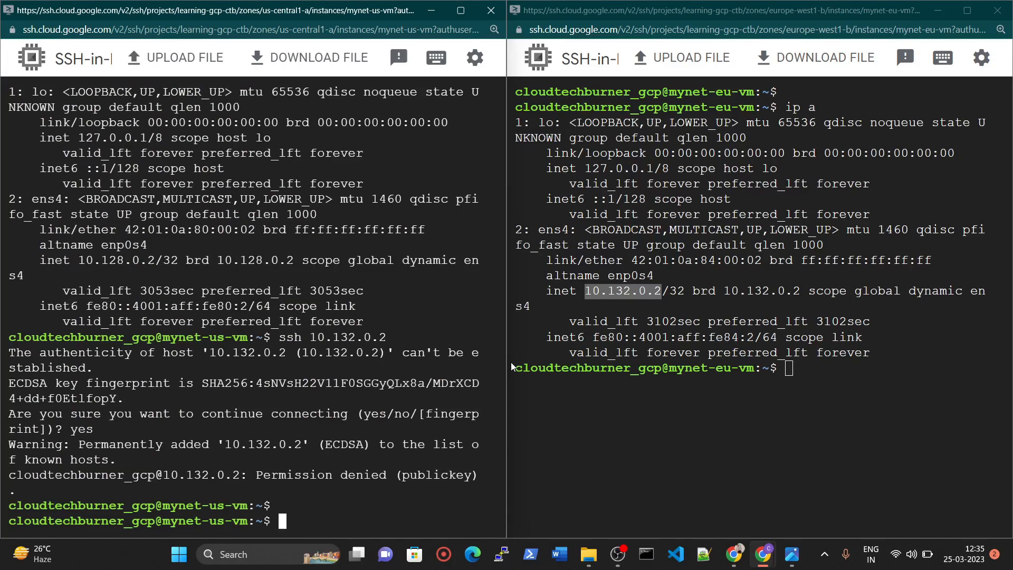
{"action": "type", "text": "clear"}
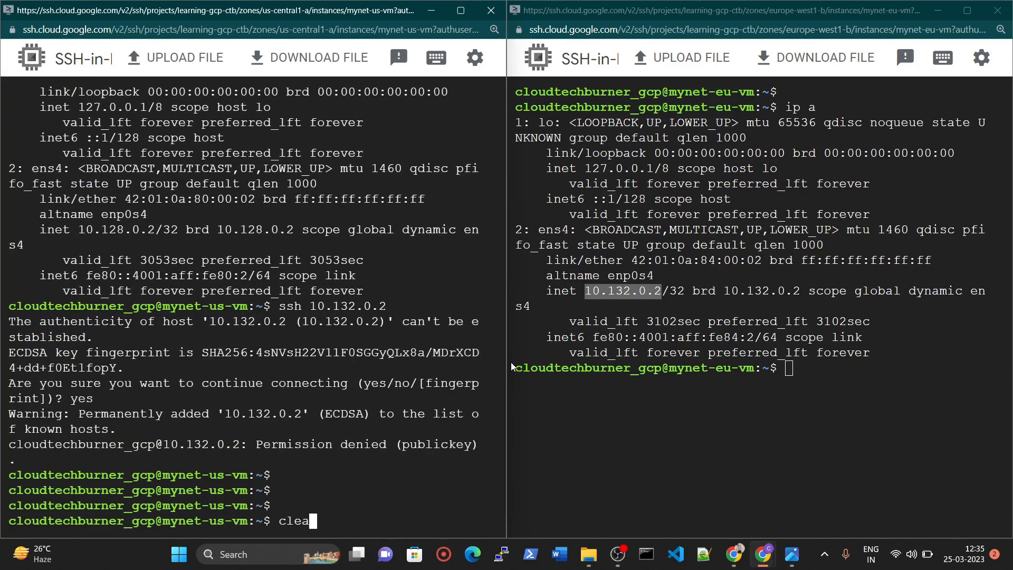
{"action": "key", "text": "Return"}
{"action": "key", "text": "Return"}
{"action": "key", "text": "Return"}
{"action": "key", "text": "Return"}
Run ip a in mynet-us-vm and examine the internal address of its ens4 interface.
{"action": "type", "text": "ip a"}
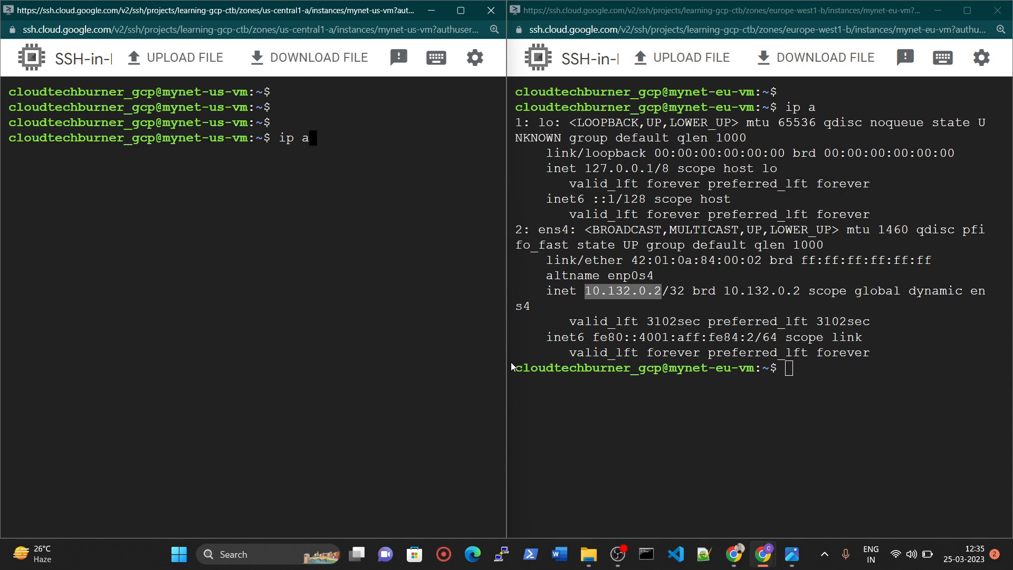
{"action": "key", "text": "Return"}
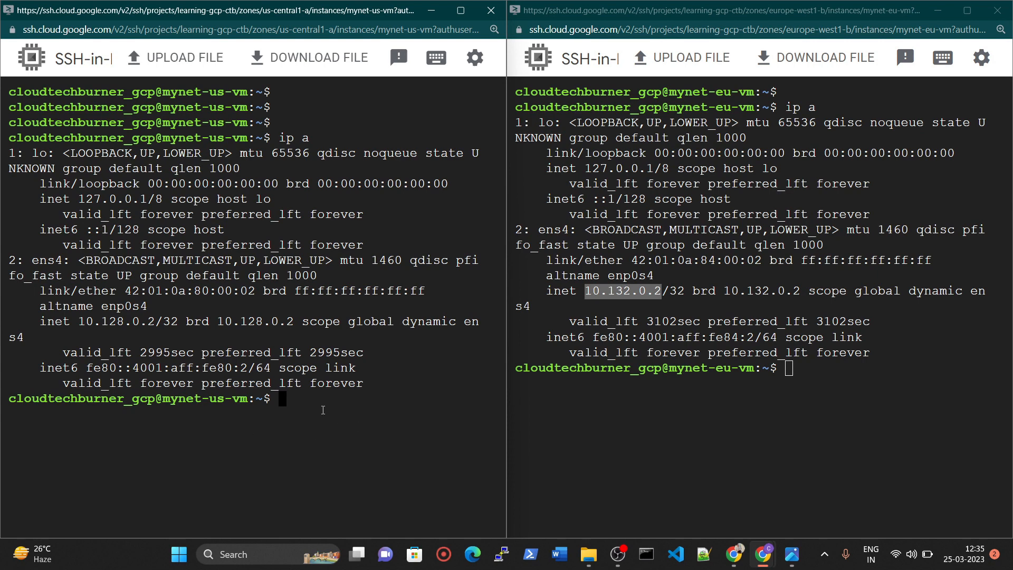
{"action": "left_click_drag", "start_coordinate": [71, 323], "coordinate": [157, 327]}
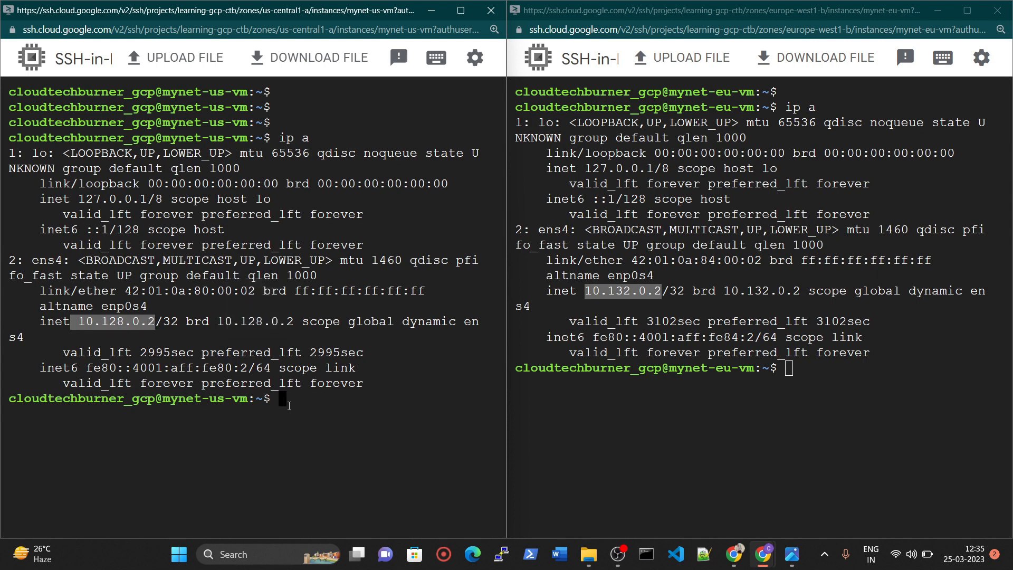
{"action": "left_click", "coordinate": [285, 402]}
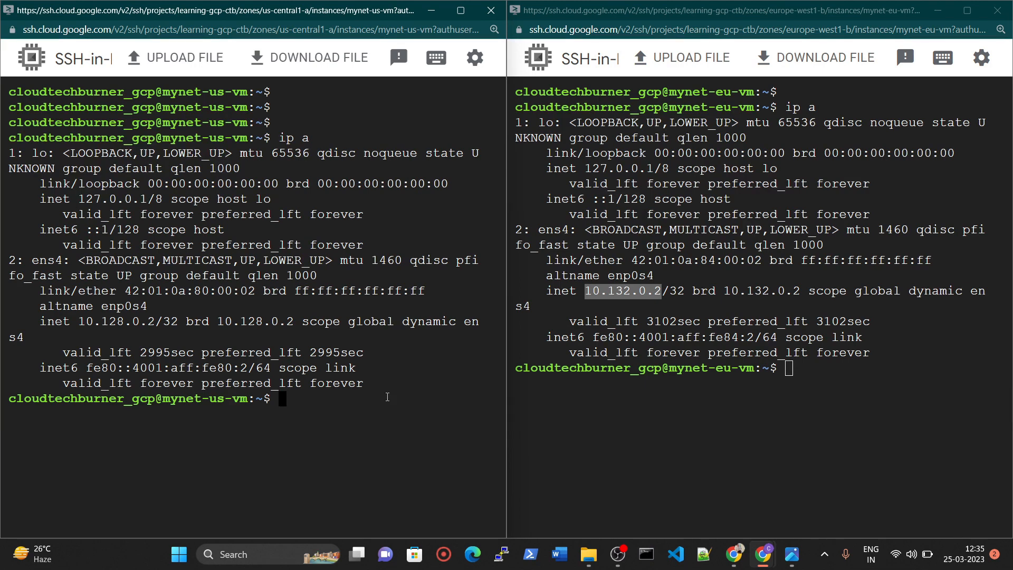
End the SSH sessions of mynet-us-vm and mynet-eu-vm with exit.
{"action": "type", "text": "exit"}
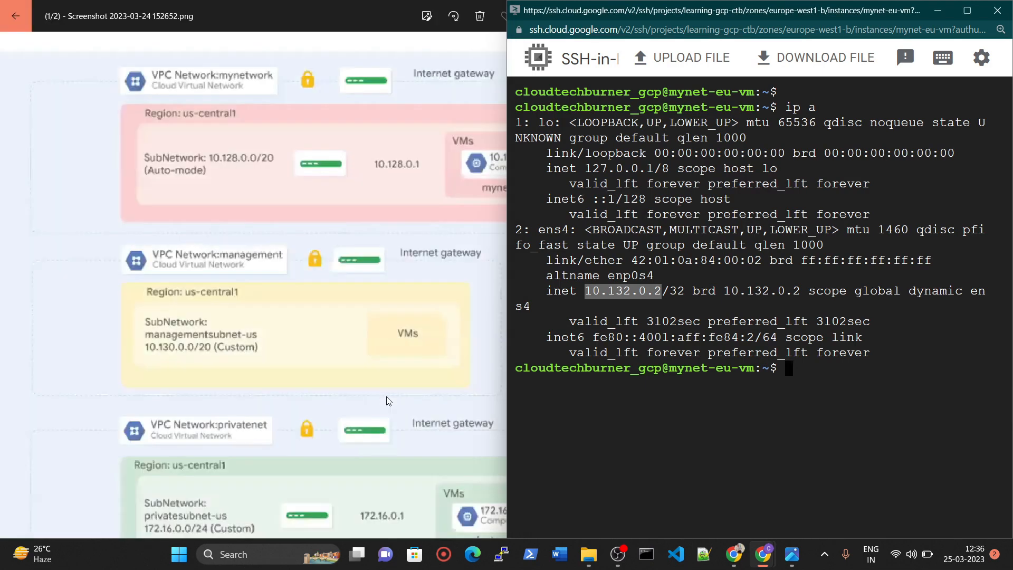
{"action": "left_click", "coordinate": [796, 369]}
{"action": "type", "text": "exit"}
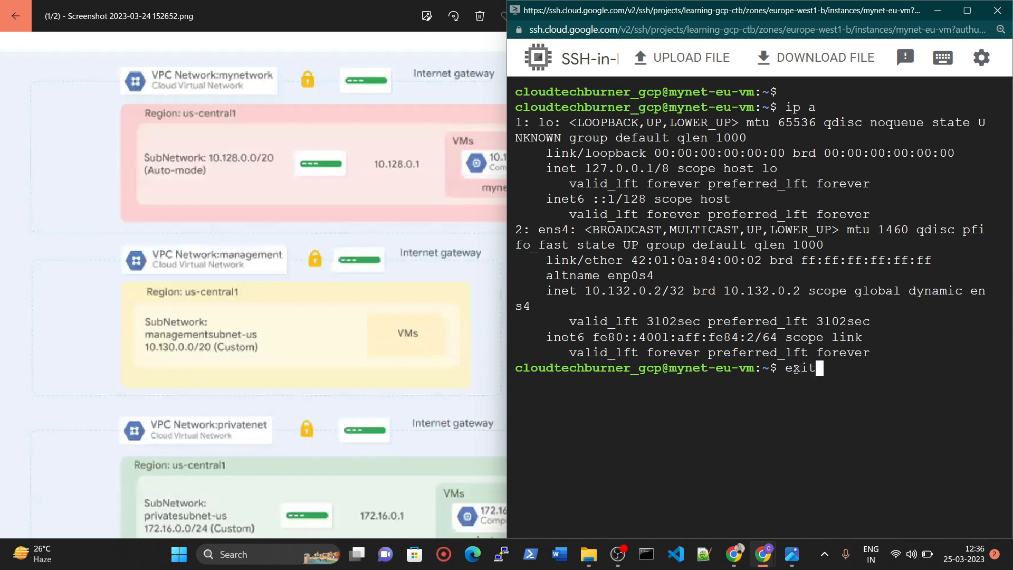
{"action": "key", "text": "Return"}
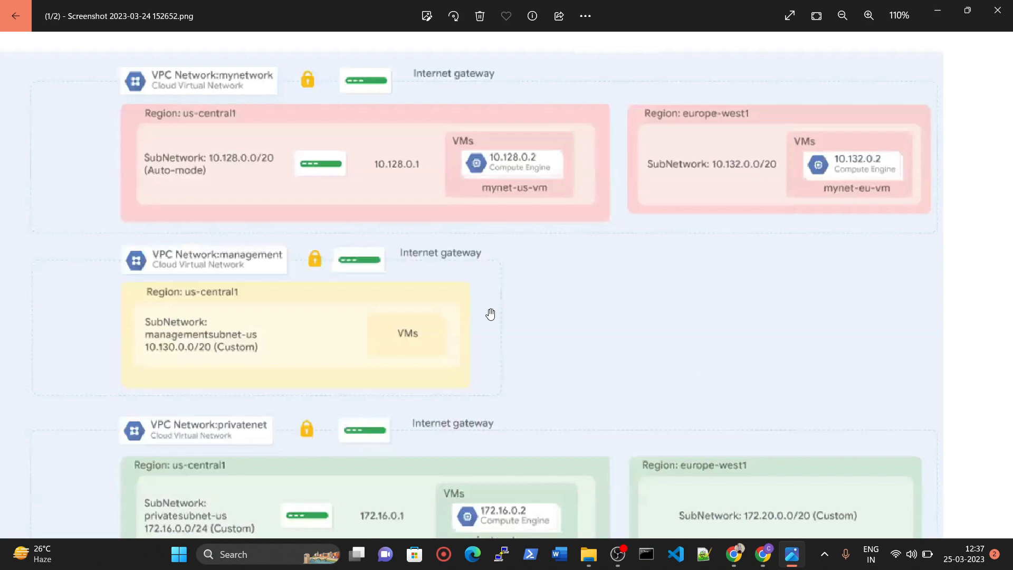
Switch to Chrome and open the VPC network peering page of the learning-gcp-ctb project.
{"action": "left_click", "coordinate": [763, 553]}
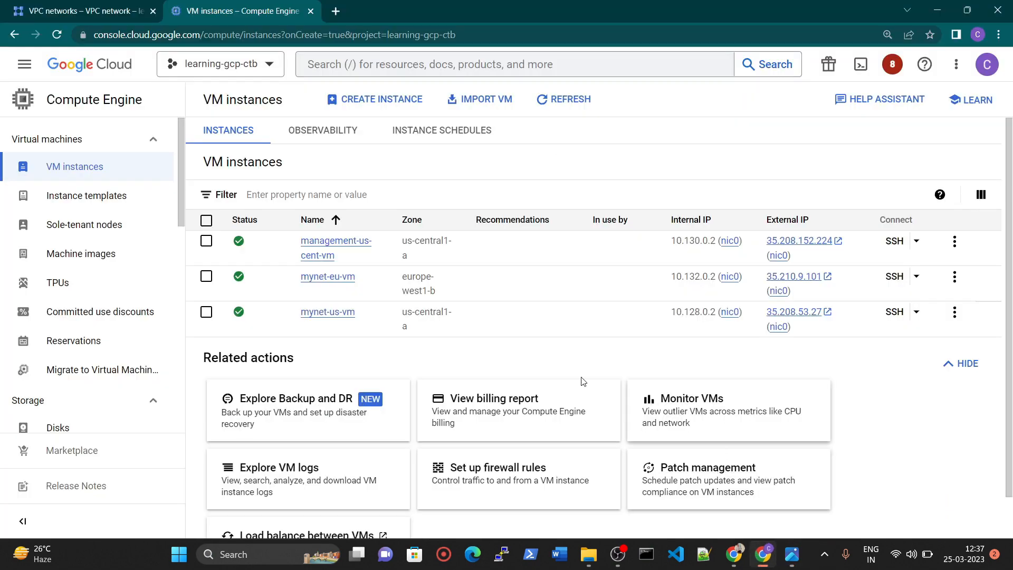
{"action": "scroll", "coordinate": [105, 263], "scroll_direction": "down", "scroll_amount": 2}
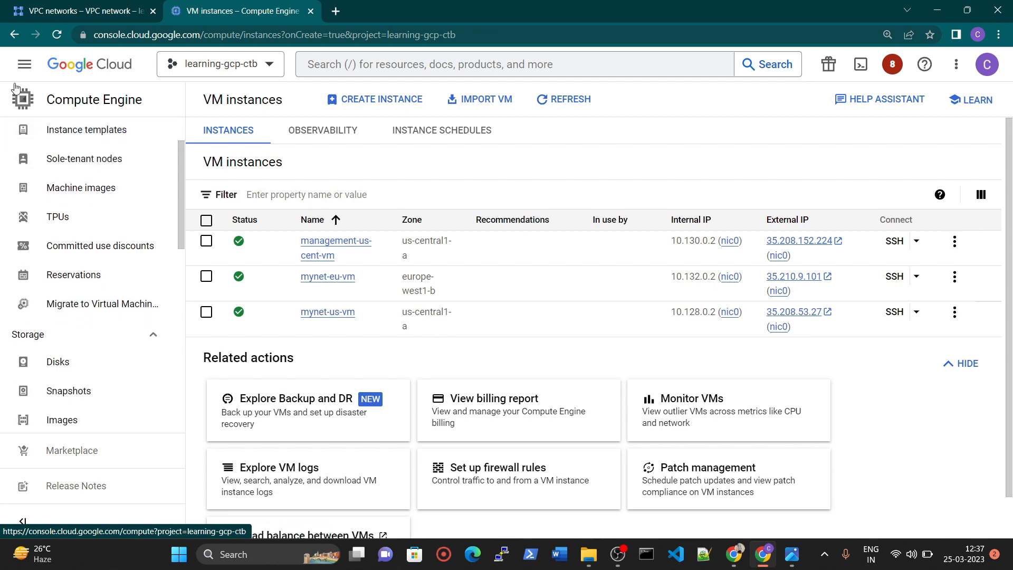
{"action": "left_click", "coordinate": [23, 66]}
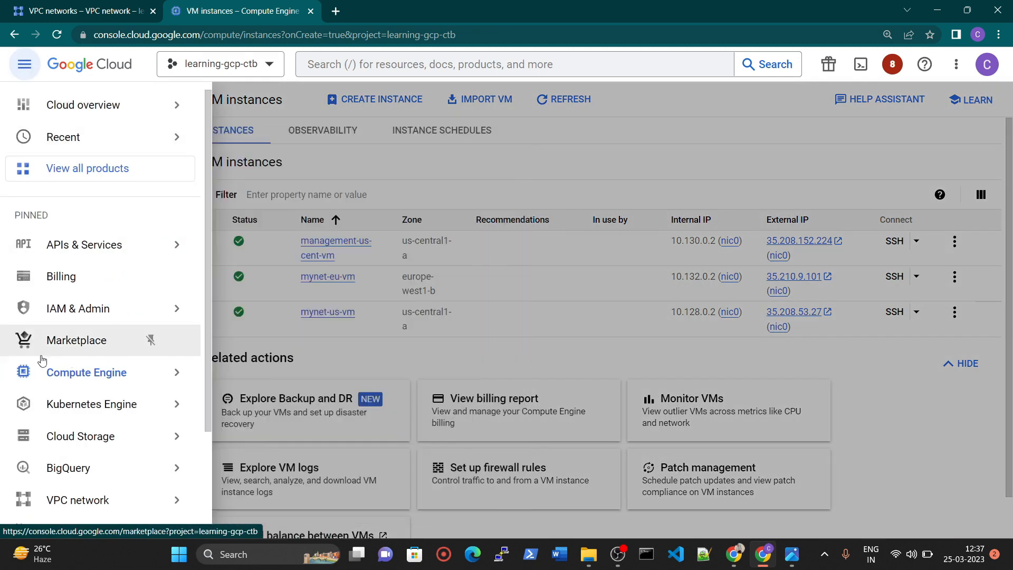
{"action": "scroll", "coordinate": [122, 438], "scroll_direction": "down", "scroll_amount": 3}
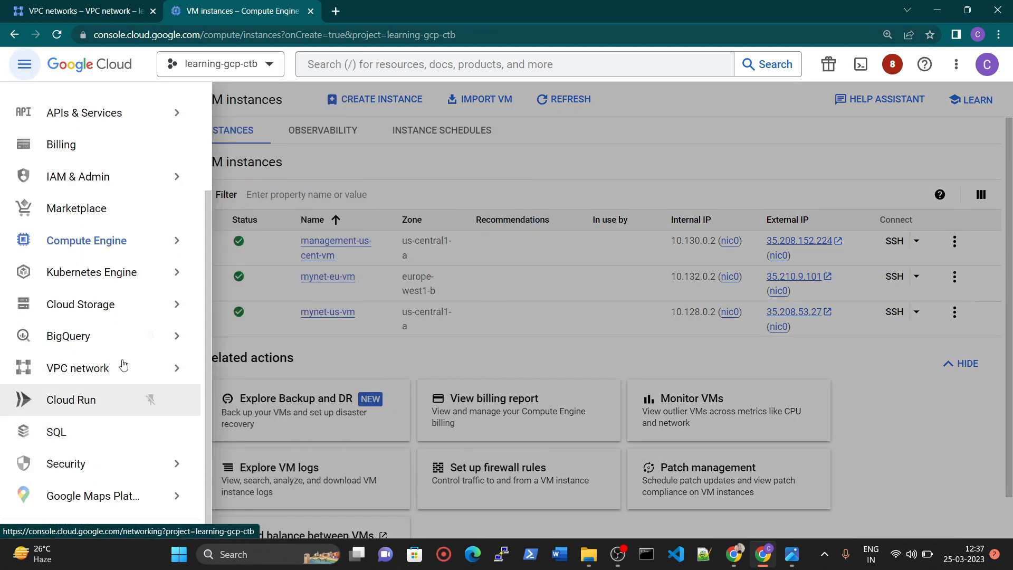
{"action": "scroll", "coordinate": [106, 343], "scroll_direction": "up", "scroll_amount": 2}
{"action": "scroll", "coordinate": [89, 232], "scroll_direction": "up", "scroll_amount": 1}
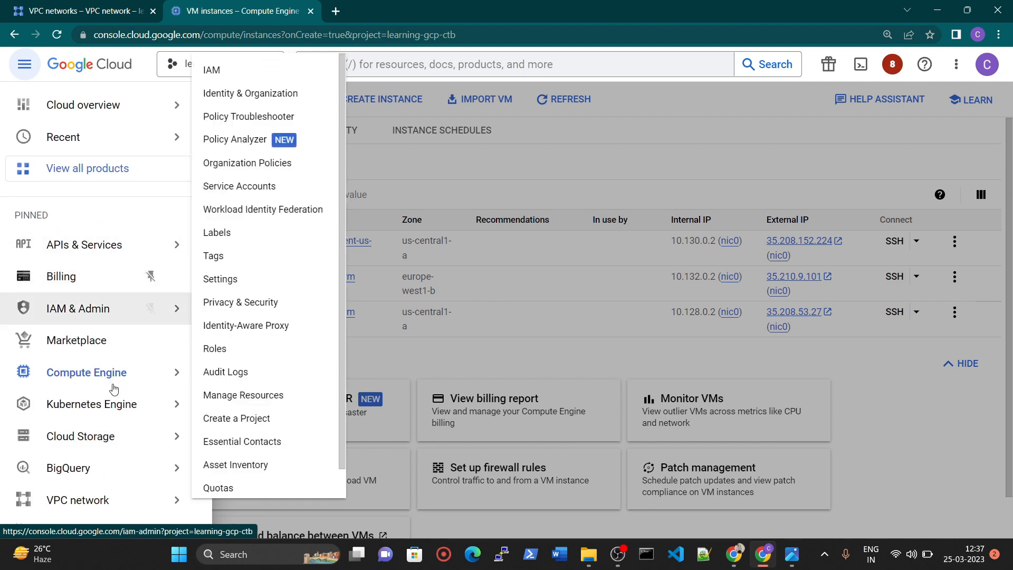
{"action": "scroll", "coordinate": [105, 337], "scroll_direction": "down", "scroll_amount": 2}
{"action": "scroll", "coordinate": [114, 407], "scroll_direction": "down", "scroll_amount": 1}
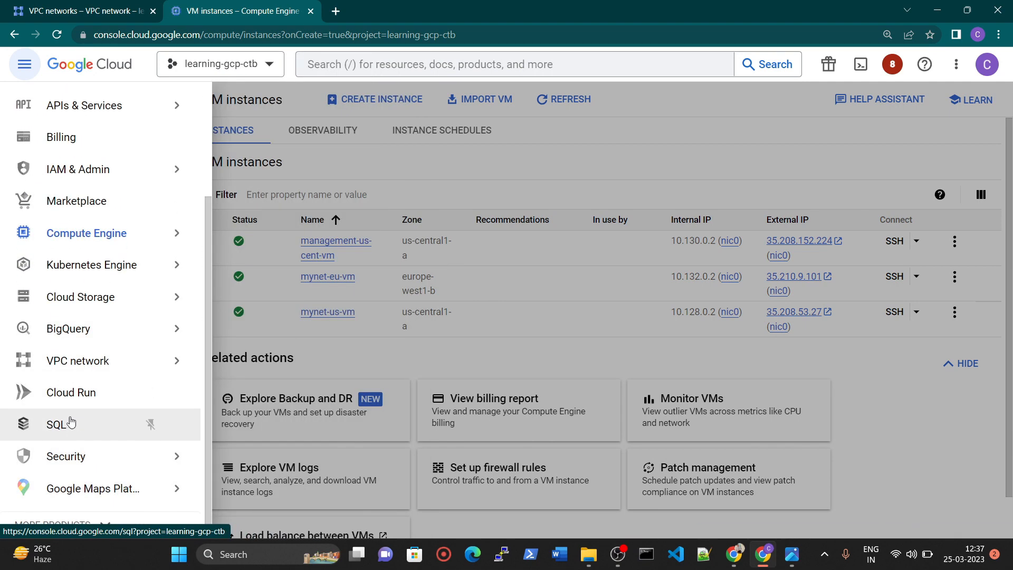
{"action": "scroll", "coordinate": [85, 338], "scroll_direction": "up", "scroll_amount": 2}
{"action": "scroll", "coordinate": [106, 248], "scroll_direction": "down", "scroll_amount": 2}
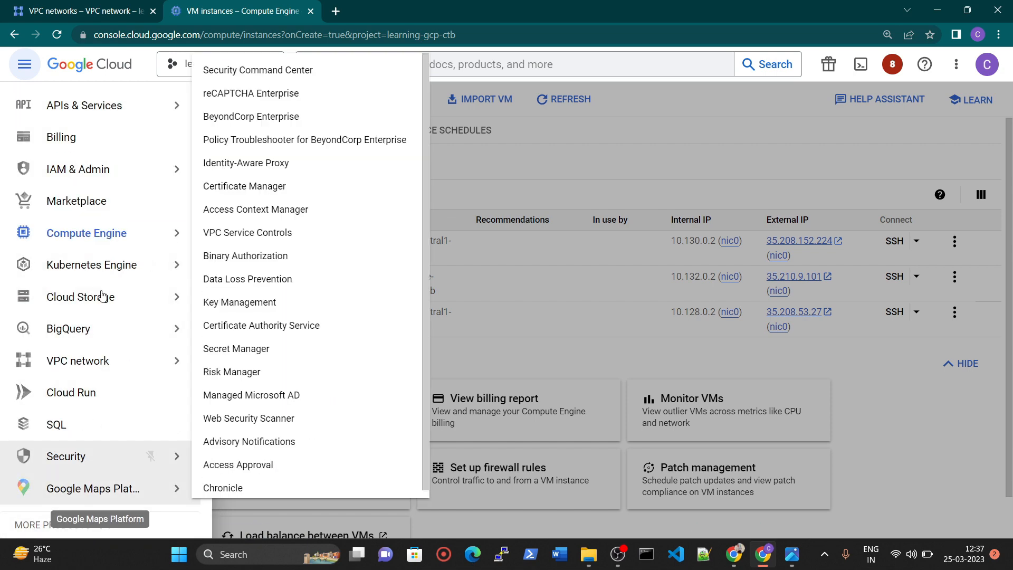
{"action": "scroll", "coordinate": [100, 309], "scroll_direction": "down", "scroll_amount": 7}
{"action": "scroll", "coordinate": [100, 301], "scroll_direction": "down", "scroll_amount": 5}
{"action": "scroll", "coordinate": [101, 312], "scroll_direction": "down", "scroll_amount": 12}
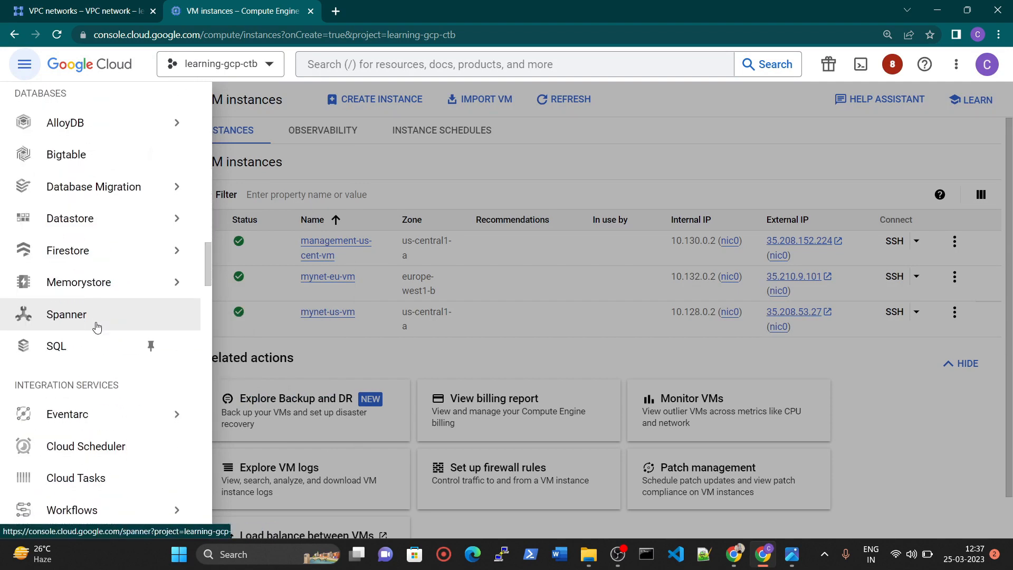
{"action": "scroll", "coordinate": [96, 327], "scroll_direction": "down", "scroll_amount": 10}
{"action": "mouse_move", "coordinate": [95, 213]}
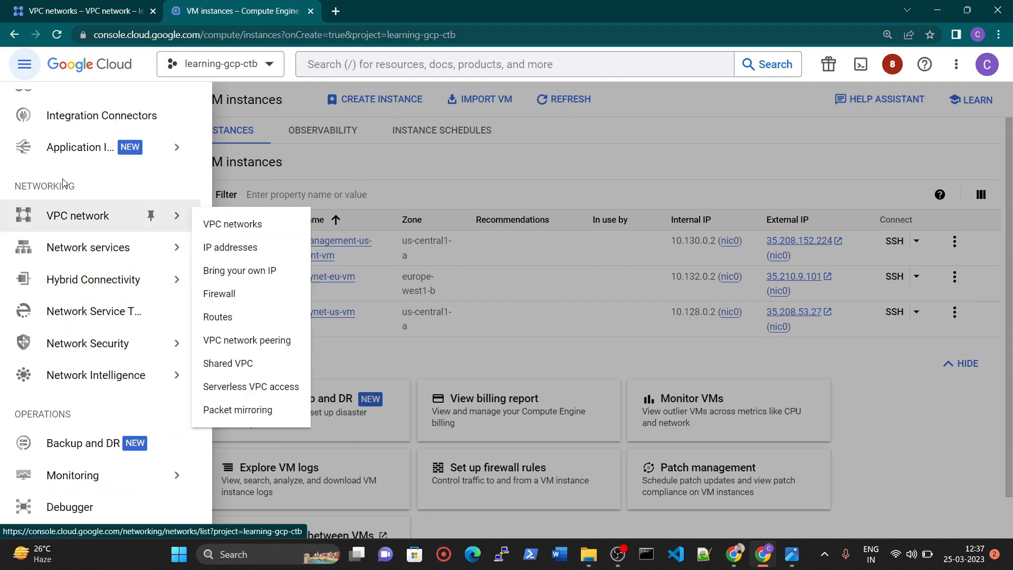
{"action": "left_click", "coordinate": [76, 217]}
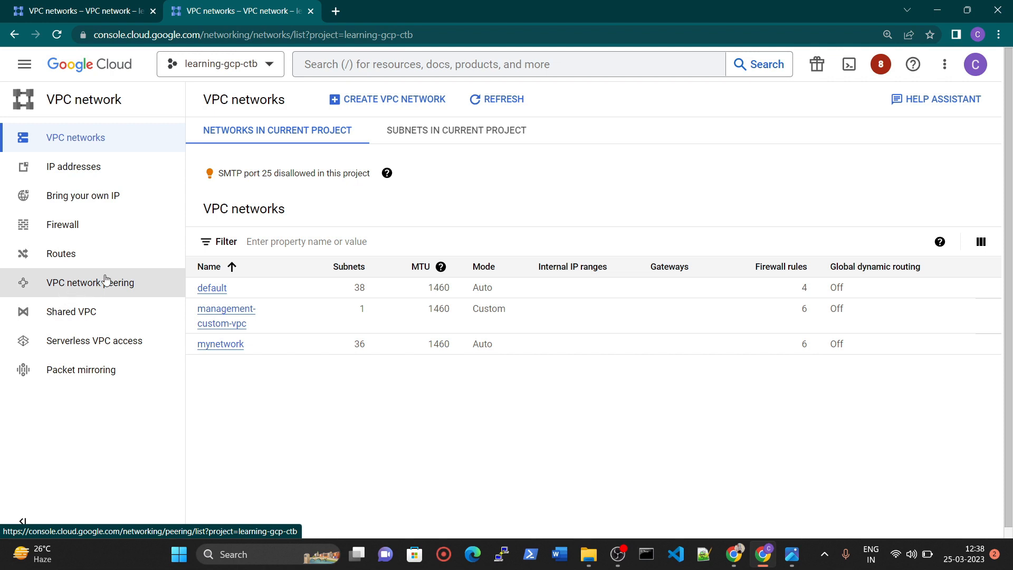
{"action": "left_click", "coordinate": [90, 287]}
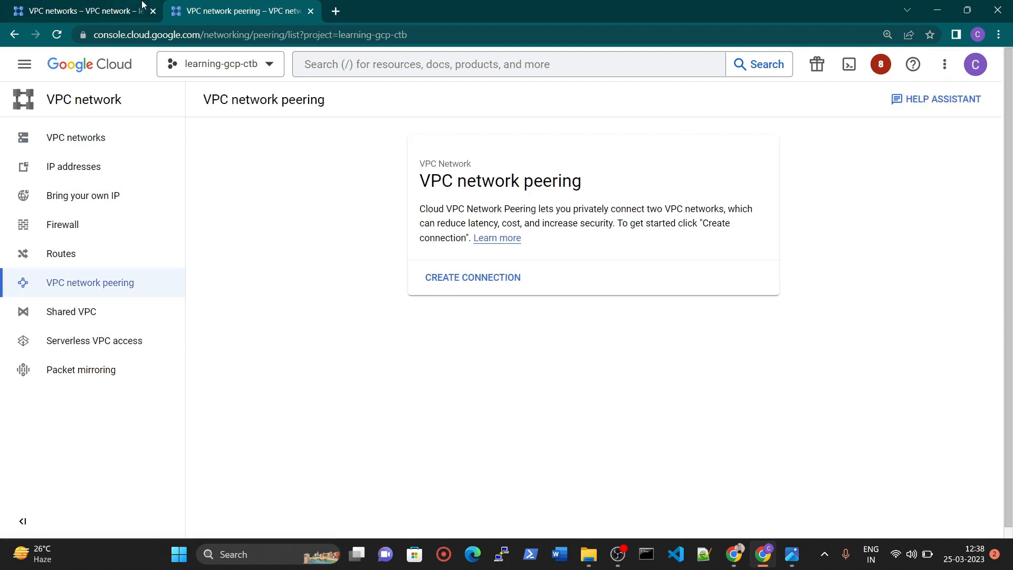
Load the Compute Engine VM instances page in the other browser tab and start creating a connection in the VPC network peering tab.
{"action": "left_click", "coordinate": [143, 10]}
{"action": "left_click", "coordinate": [22, 73]}
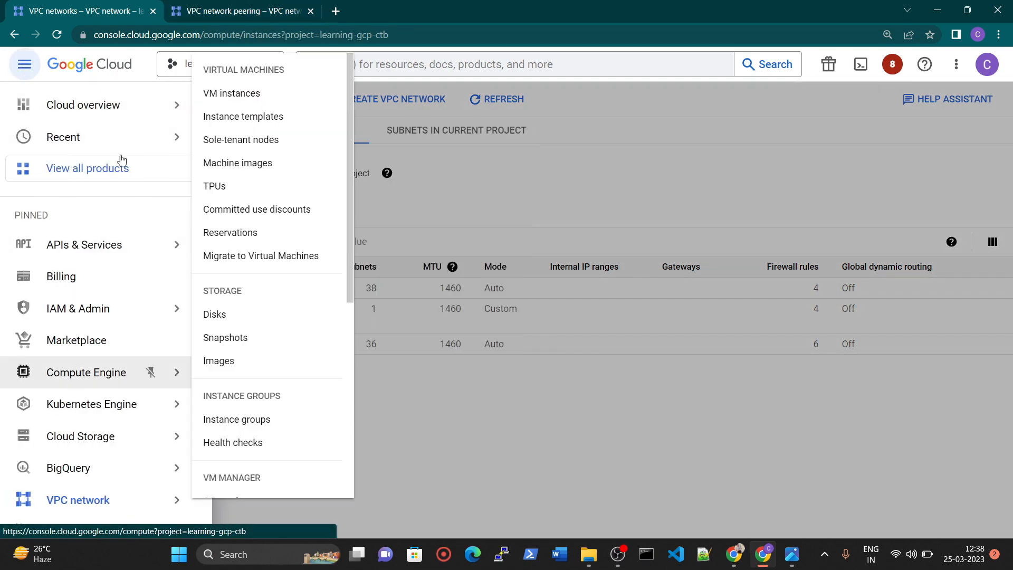
{"action": "left_click", "coordinate": [254, 5]}
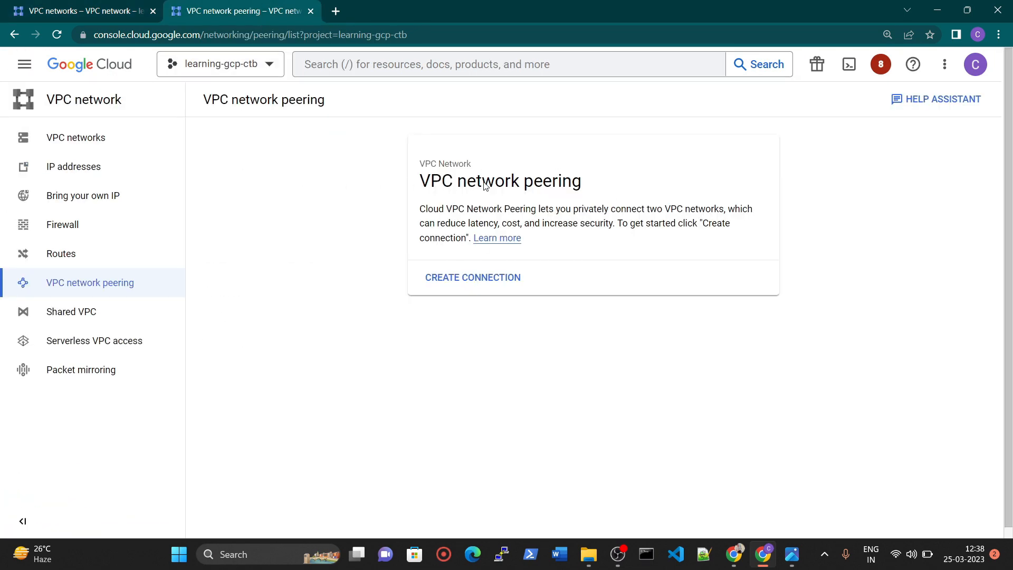
{"action": "left_click", "coordinate": [479, 278]}
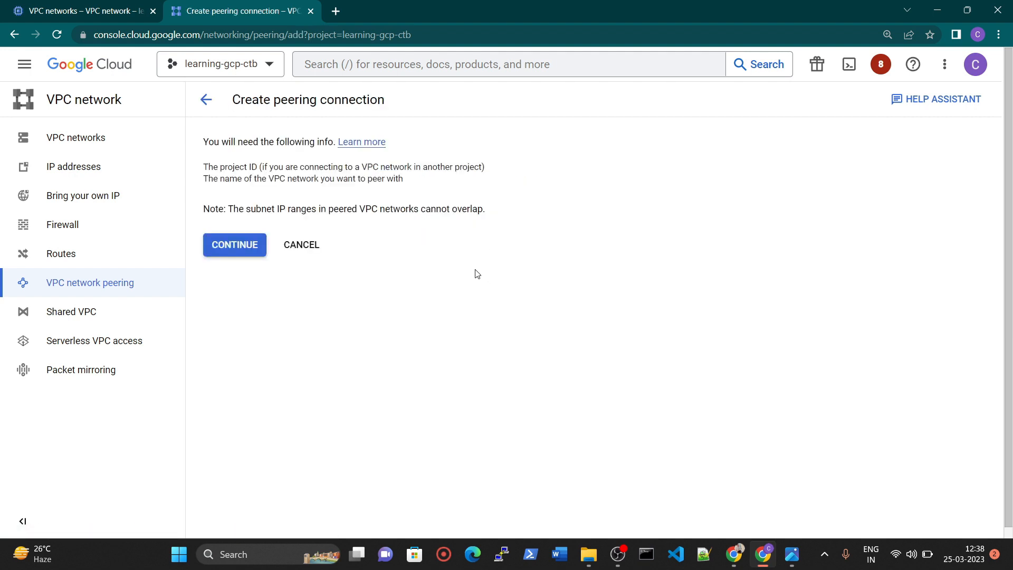
Switch to the image viewer and examine the VPC network diagram and the project-A to project-B peering diagram.
{"action": "left_click", "coordinate": [791, 554]}
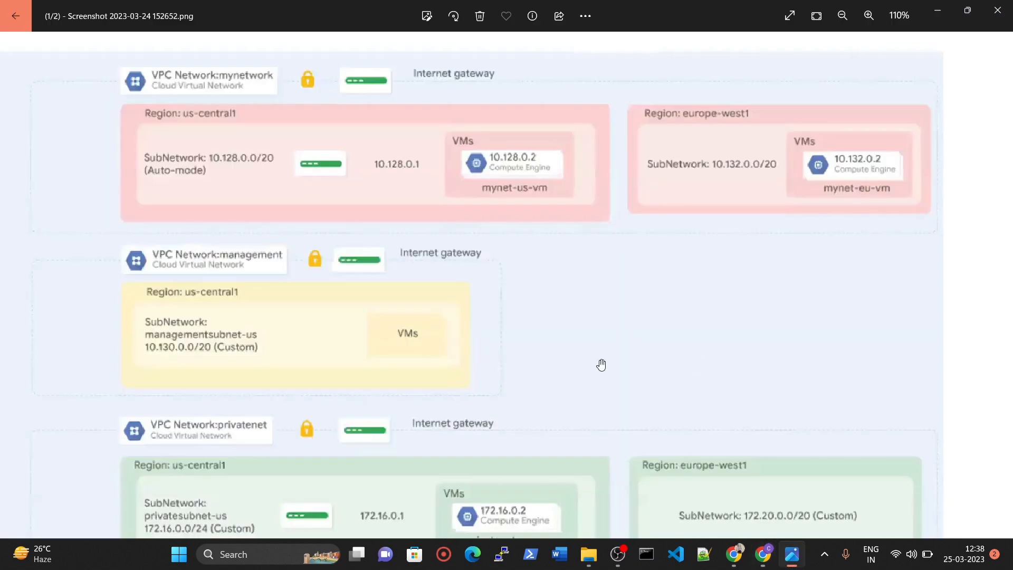
{"action": "scroll", "coordinate": [549, 378], "scroll_direction": "down", "scroll_amount": 2}
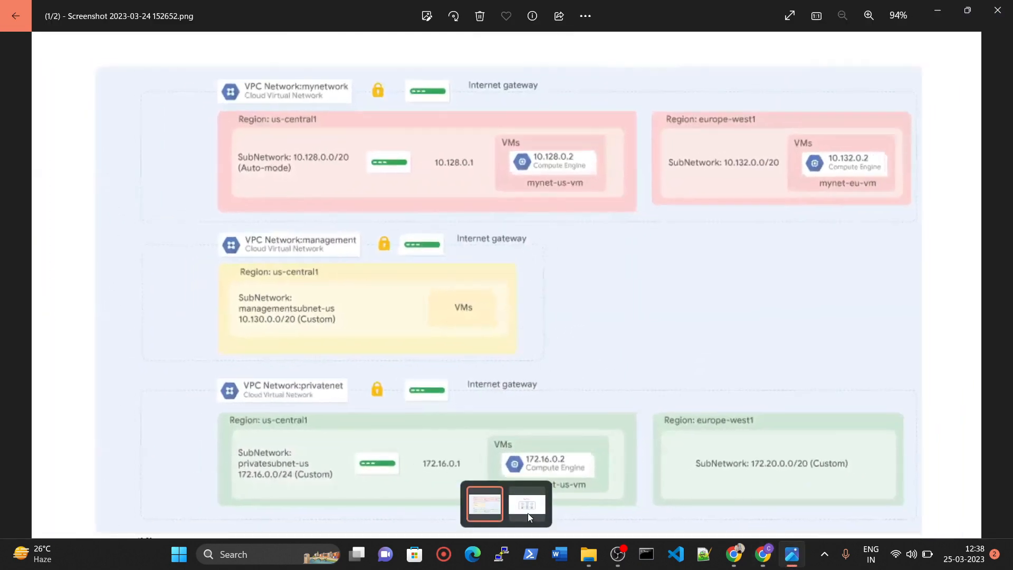
{"action": "left_click", "coordinate": [527, 513]}
{"action": "scroll", "coordinate": [554, 380], "scroll_direction": "up", "scroll_amount": 5}
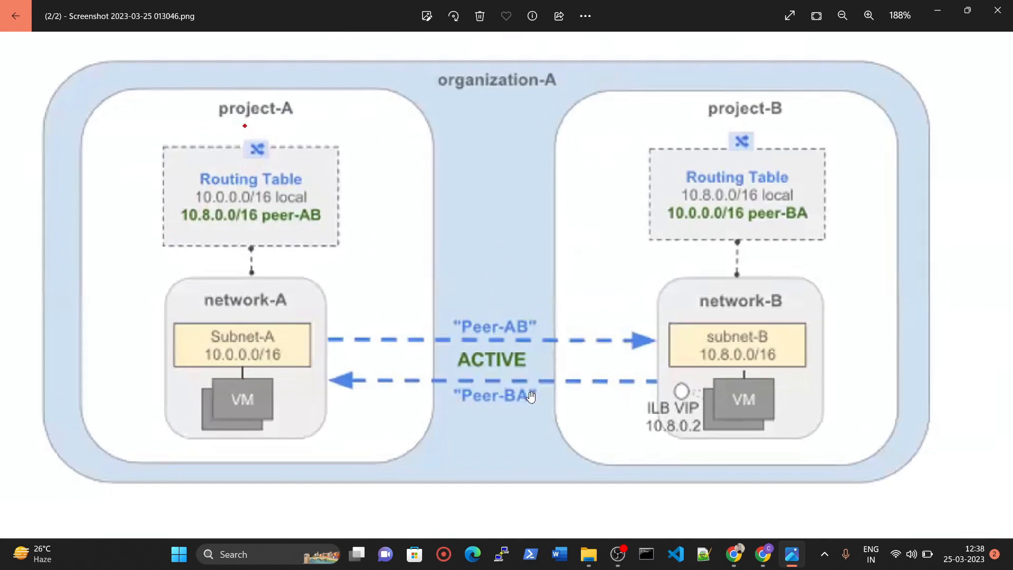
{"action": "scroll", "coordinate": [464, 353], "scroll_direction": "down", "scroll_amount": 5}
{"action": "mouse_move", "coordinate": [486, 461]}
{"action": "left_click", "coordinate": [486, 501]}
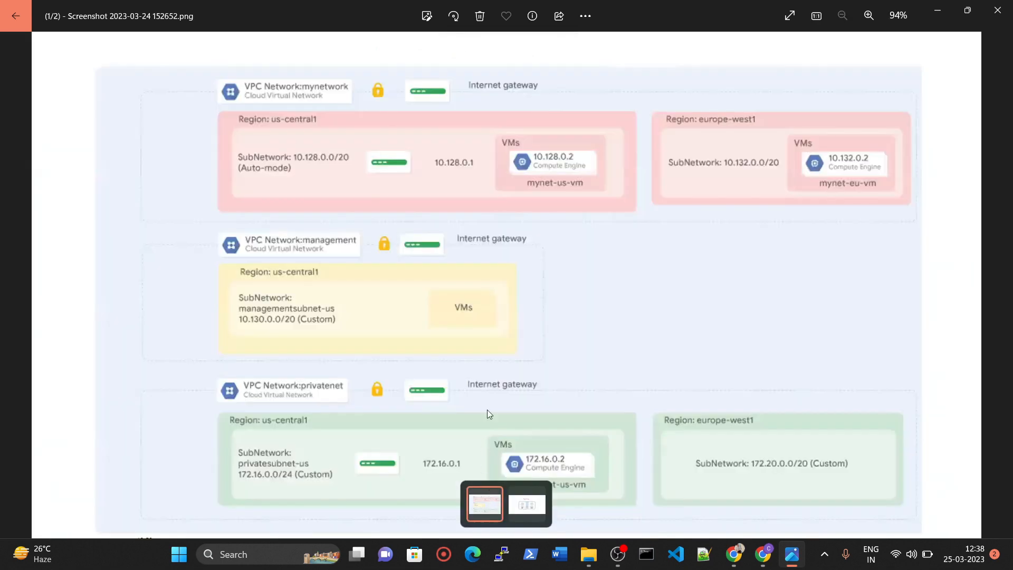
{"action": "scroll", "coordinate": [467, 236], "scroll_direction": "up", "scroll_amount": 4}
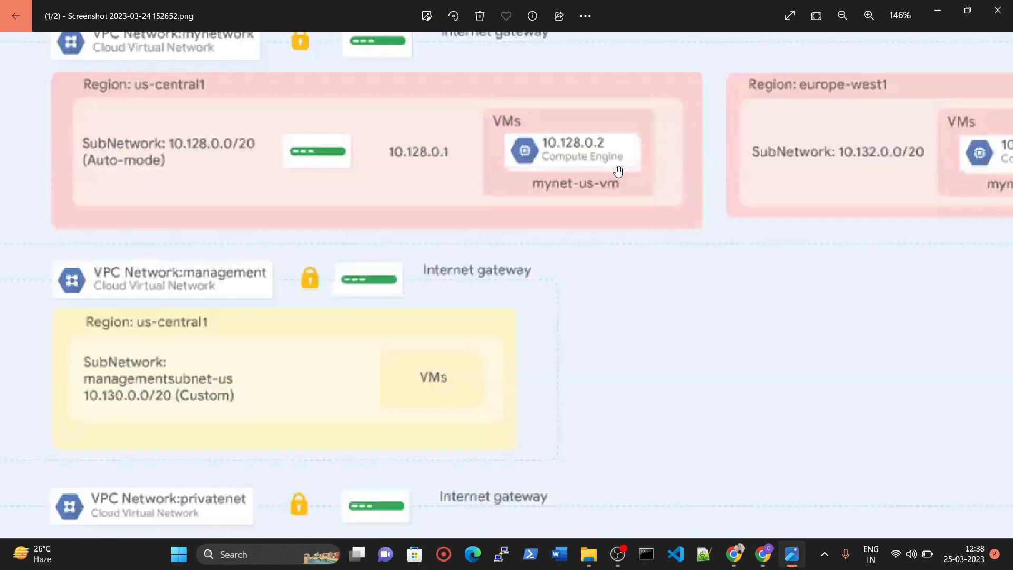
{"action": "scroll", "coordinate": [614, 169], "scroll_direction": "down", "scroll_amount": 4}
Switch back to Chrome and compare the VM instances list with the VMs in the network diagram.
{"action": "left_click", "coordinate": [773, 552]}
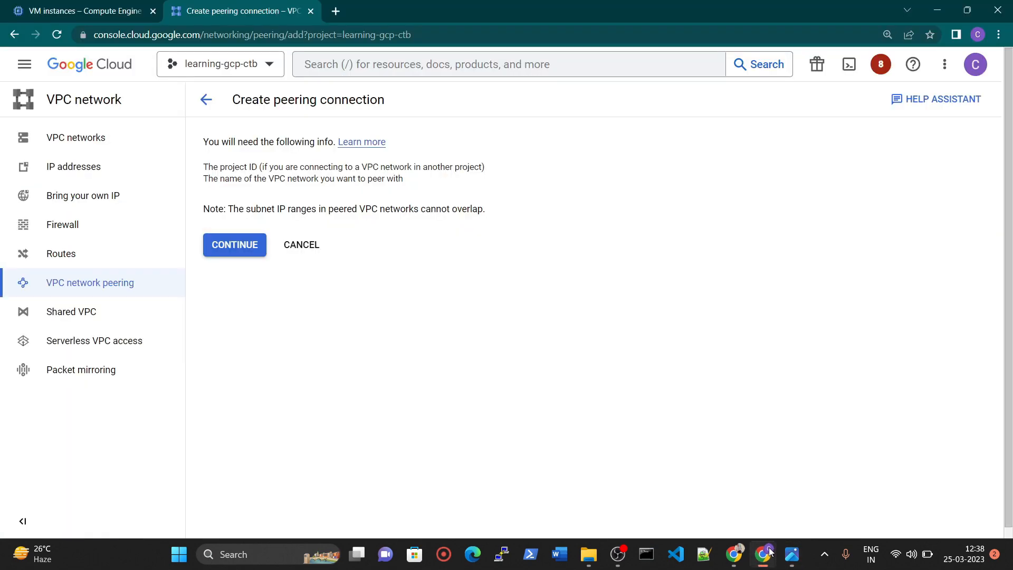
{"action": "left_click", "coordinate": [112, 8]}
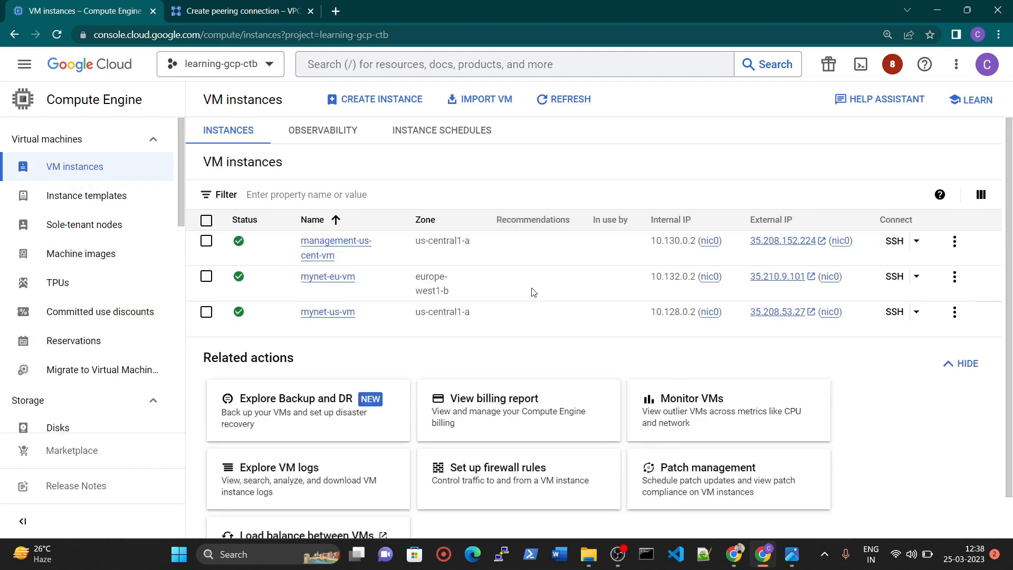
{"action": "left_click", "coordinate": [792, 553]}
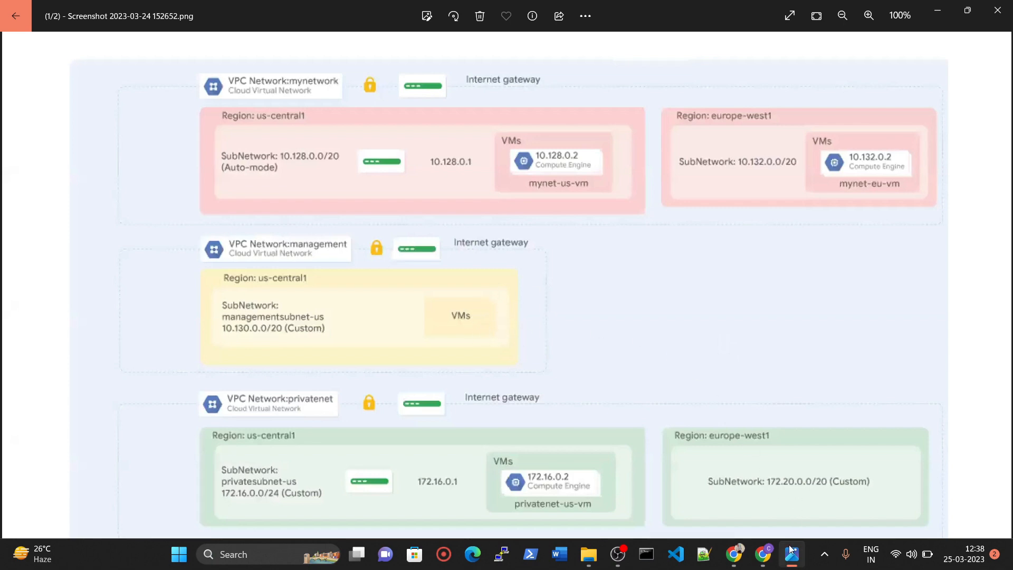
{"action": "left_click", "coordinate": [765, 563]}
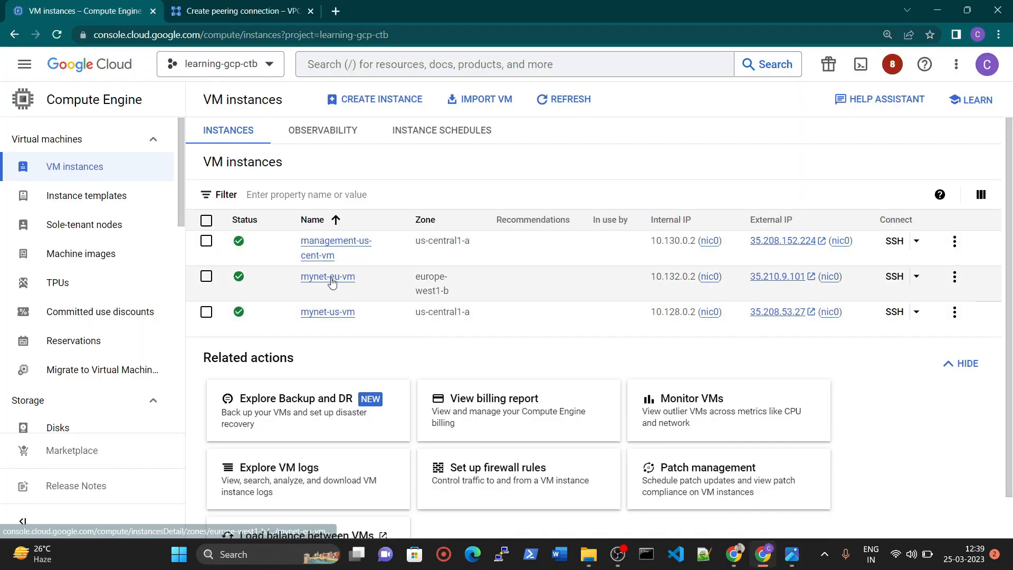
{"action": "left_click", "coordinate": [764, 560]}
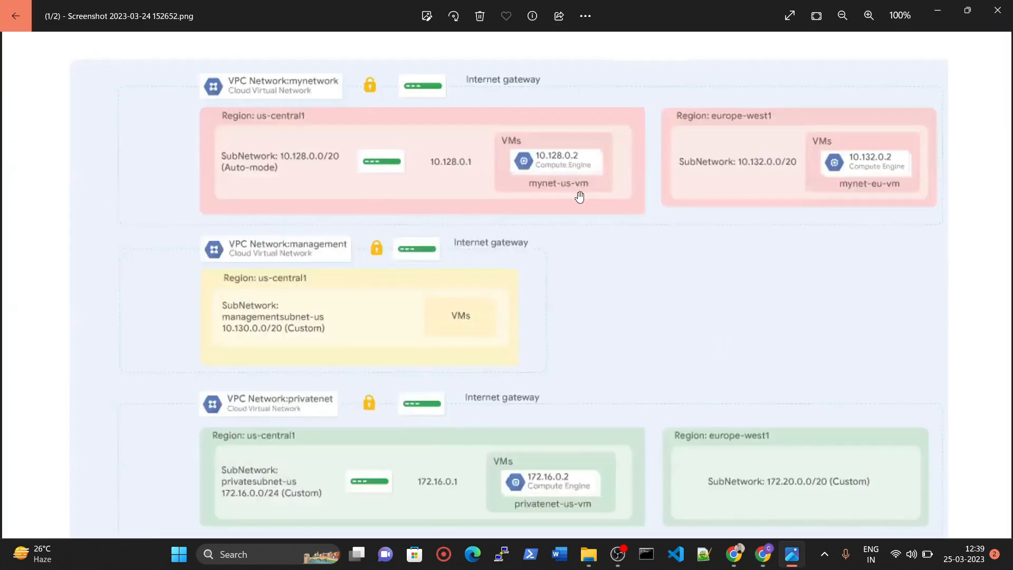
{"action": "left_click", "coordinate": [763, 556]}
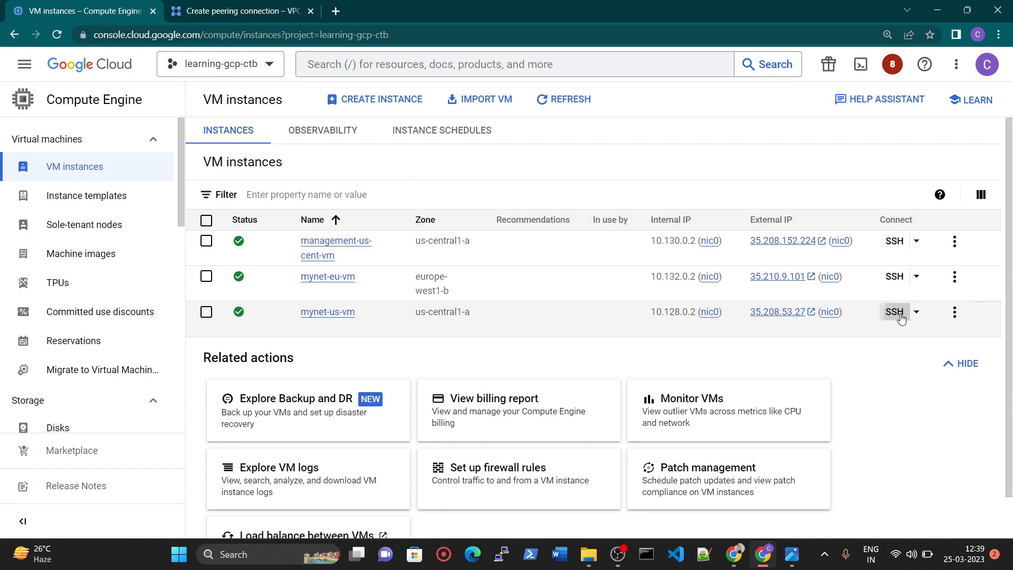
Open SSH sessions to mynet-us-vm and management-us-cent-vm and arrange their windows side by side.
{"action": "left_click", "coordinate": [899, 316]}
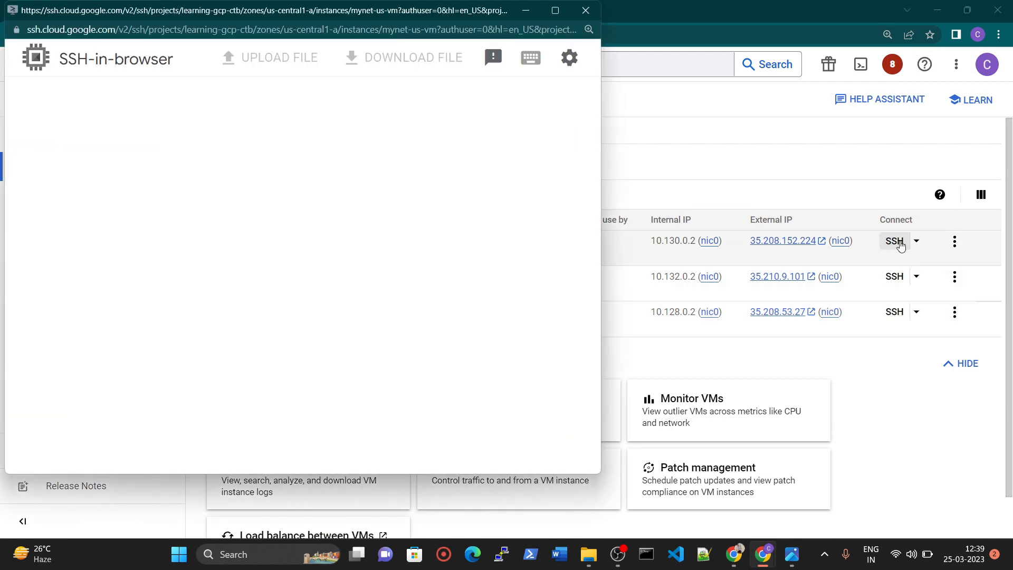
{"action": "left_click", "coordinate": [899, 245]}
{"action": "left_click_drag", "start_coordinate": [381, 18], "coordinate": [656, 28]}
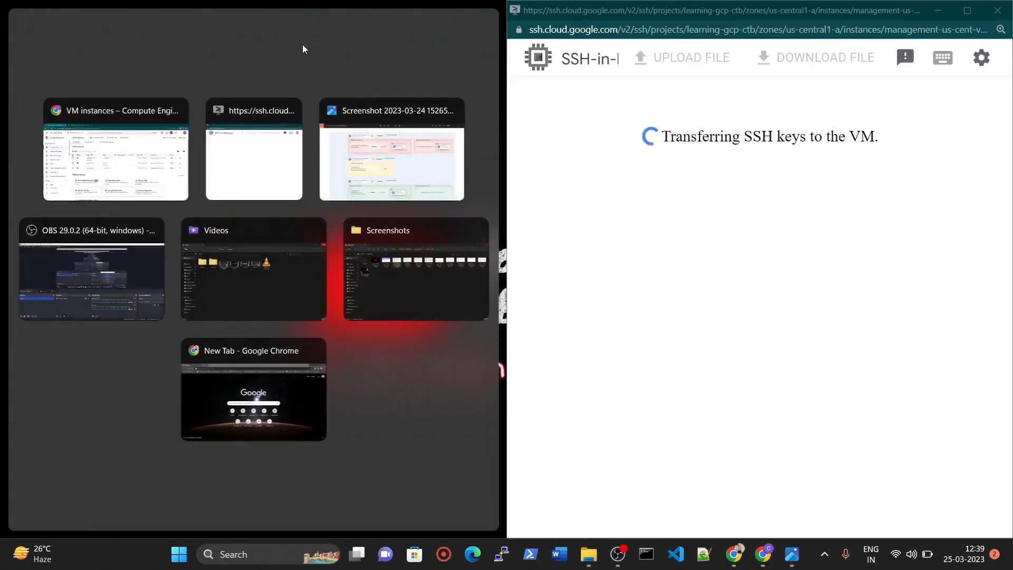
{"action": "left_click", "coordinate": [222, 153]}
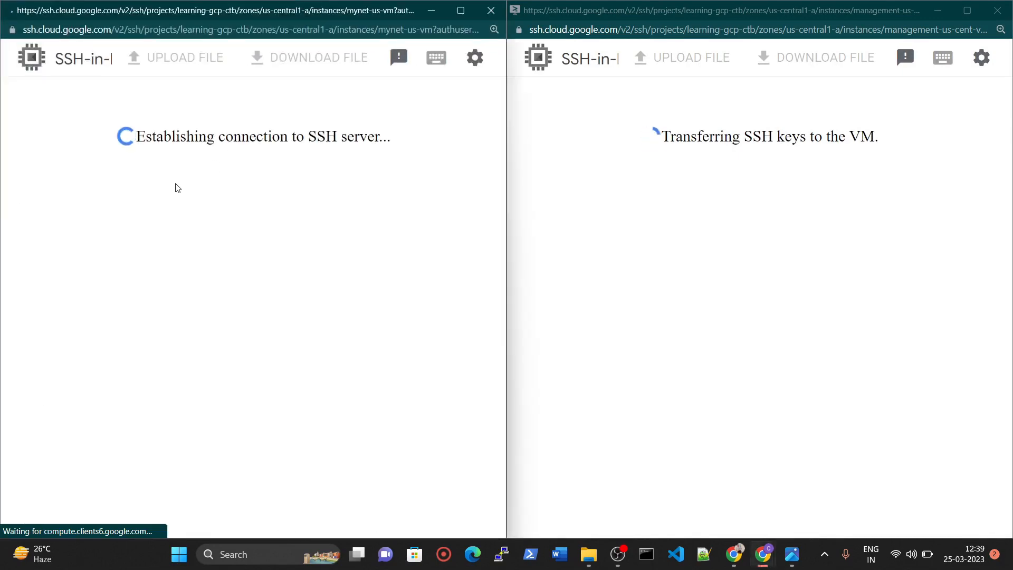
Copy the external IP address of management-us-cent-vm from the VM instances list.
{"action": "mouse_move", "coordinate": [763, 554]}
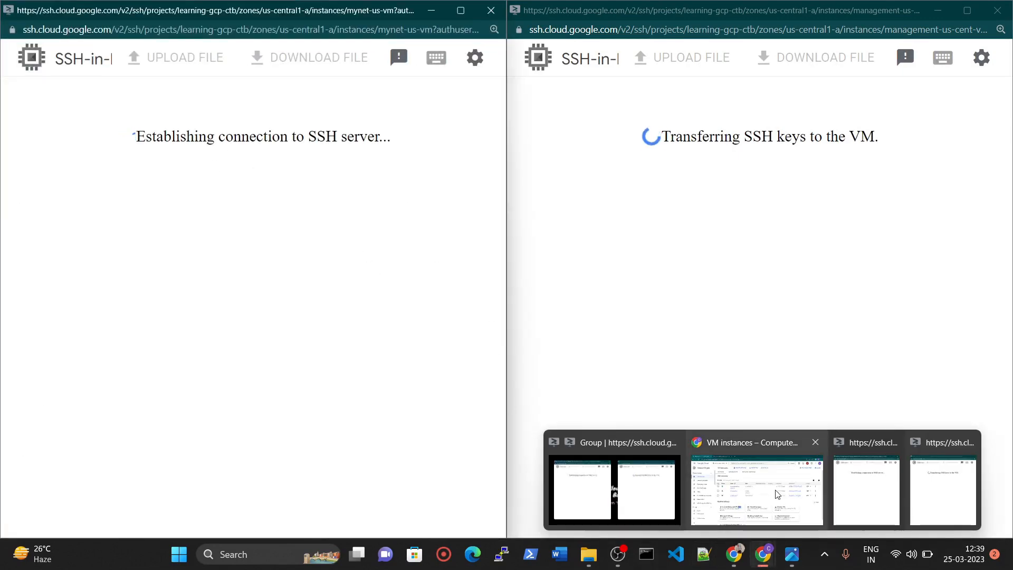
{"action": "left_click", "coordinate": [777, 473]}
{"action": "left_click_drag", "start_coordinate": [748, 244], "coordinate": [823, 246]}
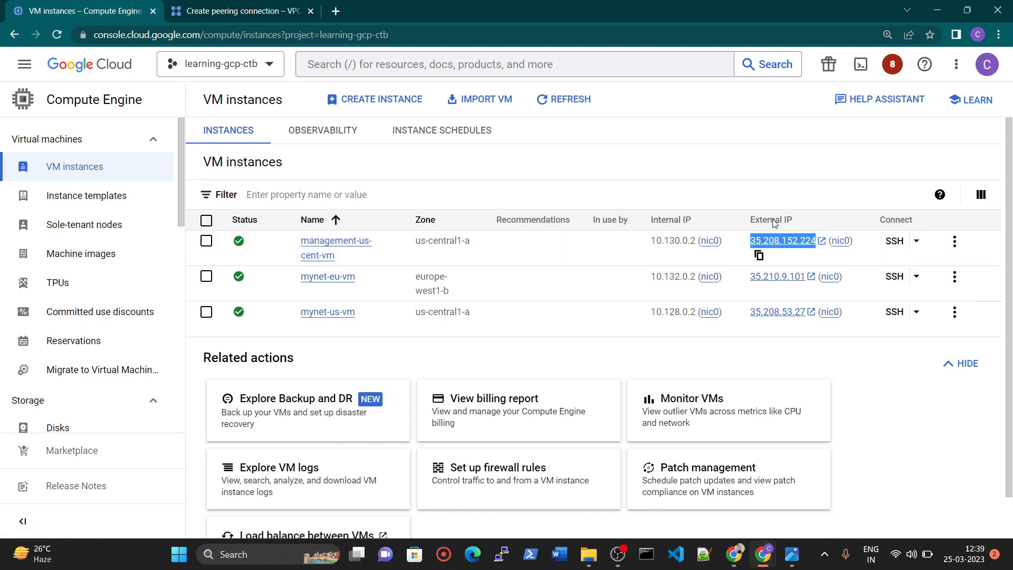
{"action": "right_click", "coordinate": [781, 240]}
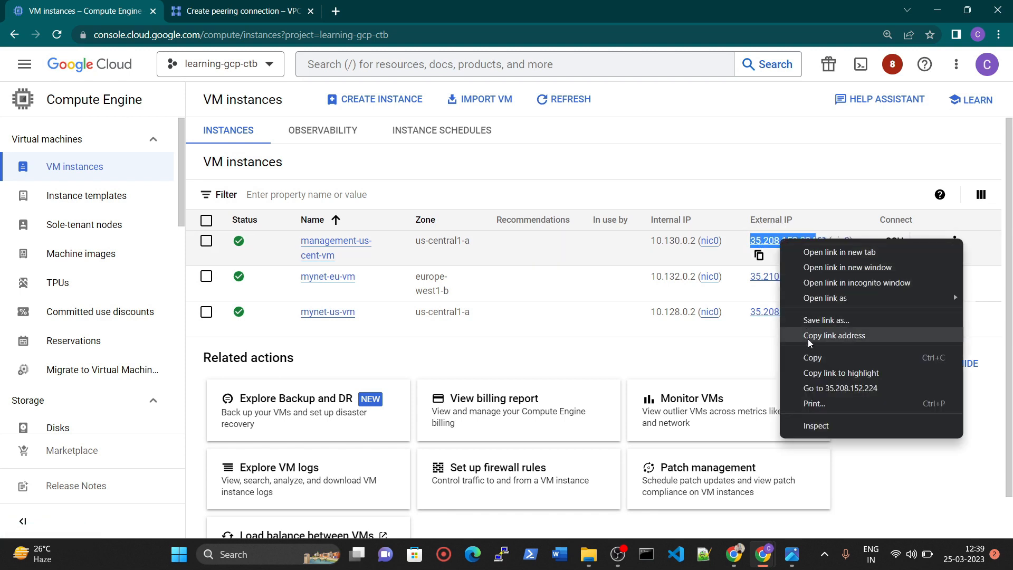
{"action": "left_click", "coordinate": [812, 357]}
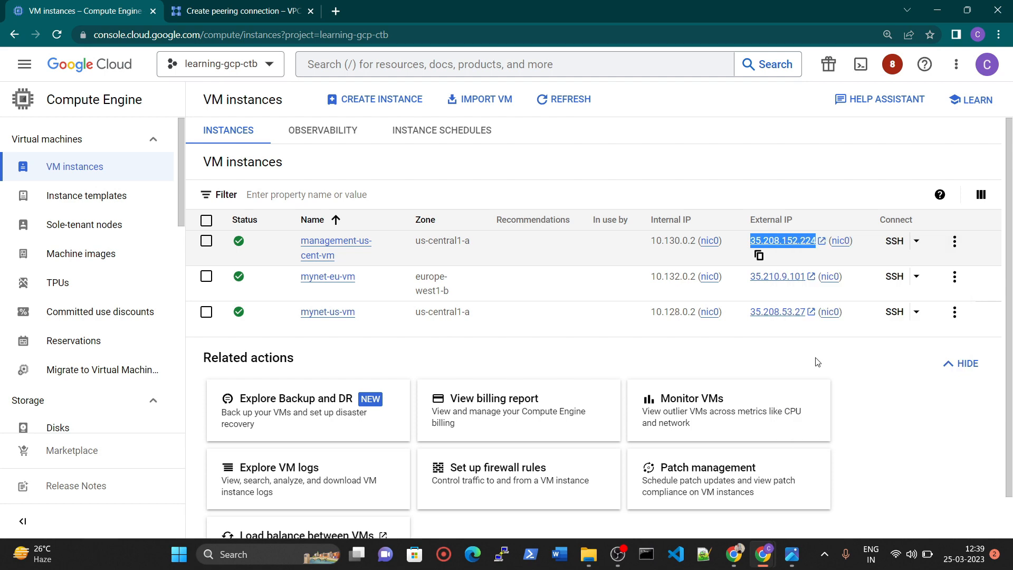
{"action": "left_click", "coordinate": [759, 256]}
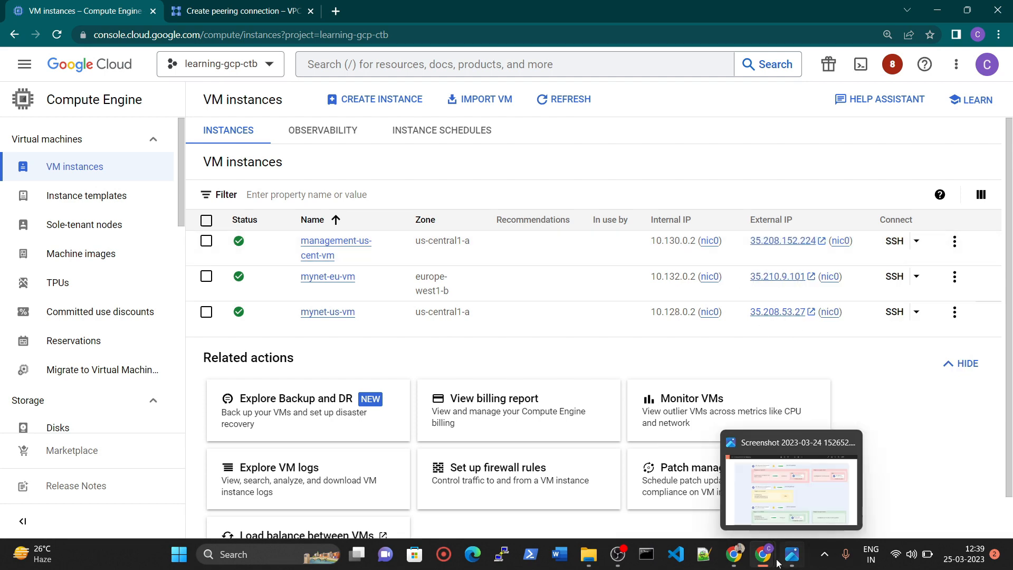
Ping the external IP address of management-us-cent-vm, 35.208.152.224, from the mynet-us-vm SSH session.
{"action": "mouse_move", "coordinate": [771, 559]}
{"action": "left_click", "coordinate": [612, 485]}
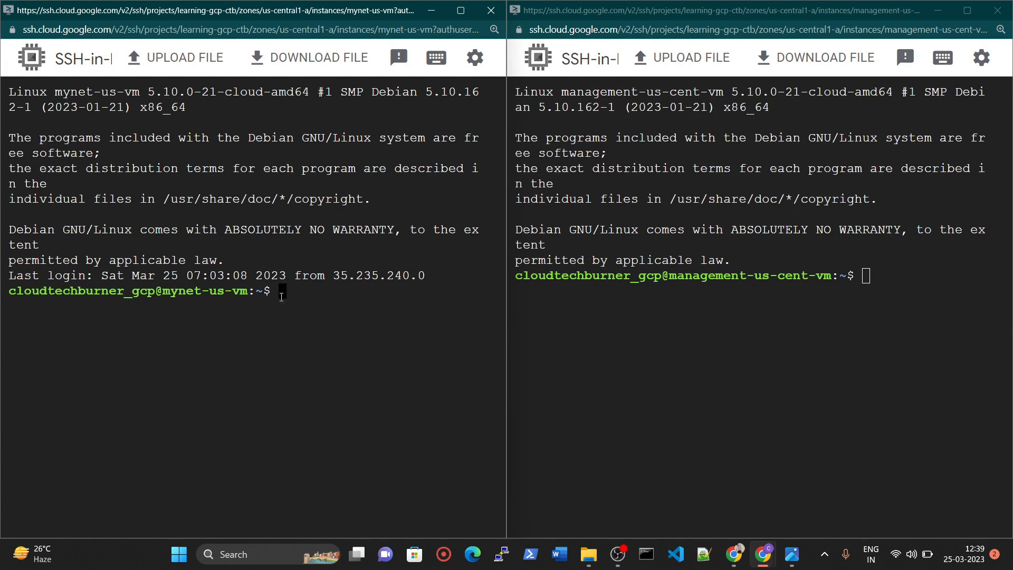
{"action": "type", "text": "ping"}
{"action": "right_click", "coordinate": [320, 283]}
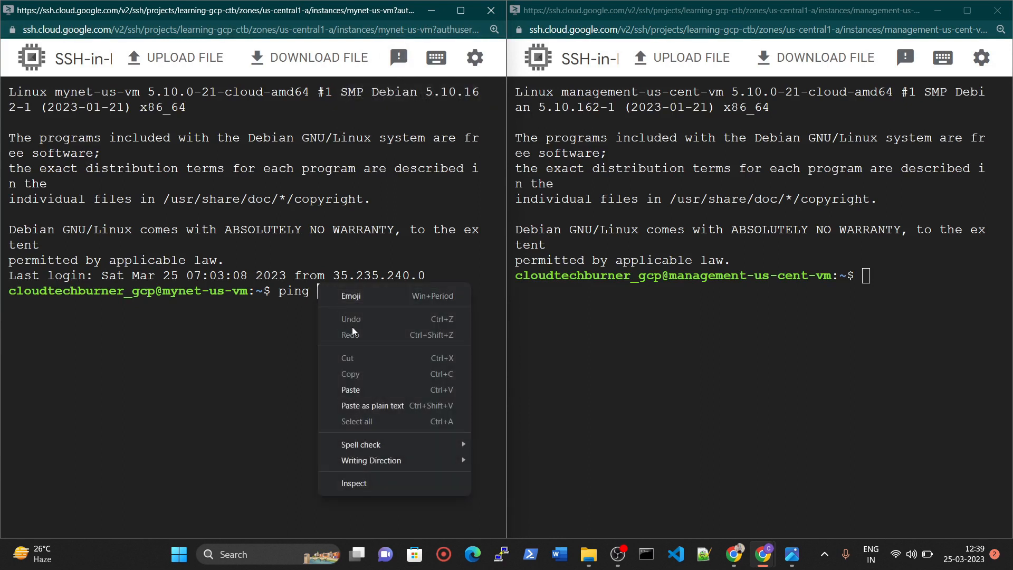
{"action": "left_click", "coordinate": [361, 384]}
{"action": "key", "text": "Return"}
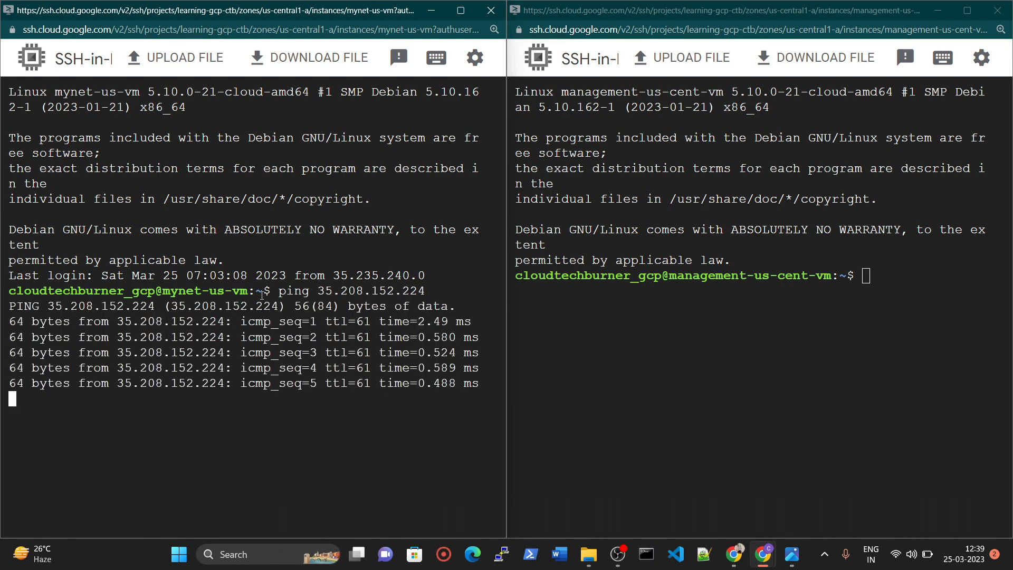
Highlight the VM names in the prompts of both SSH sessions and close both SSH windows.
{"action": "left_click_drag", "start_coordinate": [158, 290], "coordinate": [257, 291]}
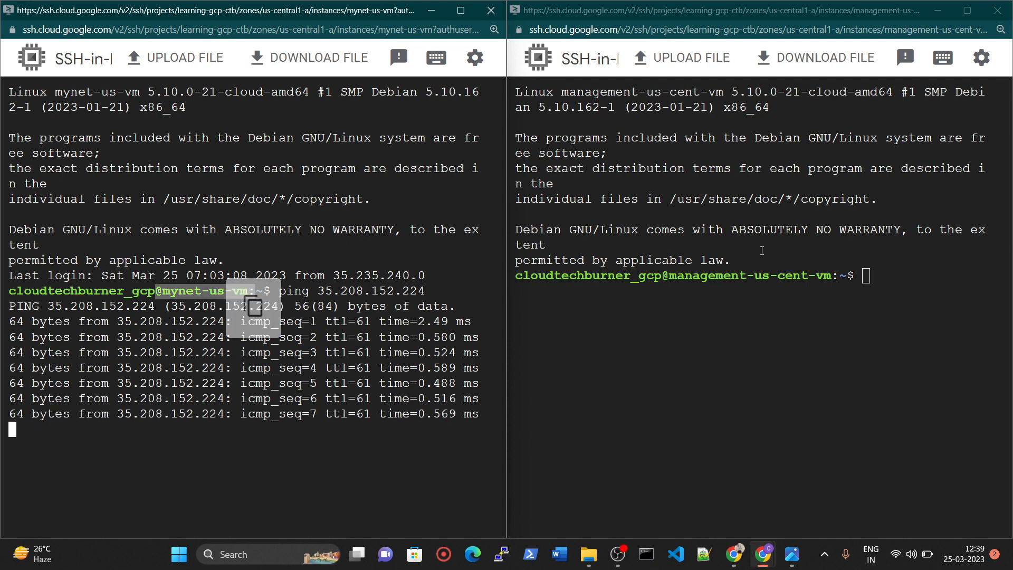
{"action": "left_click_drag", "start_coordinate": [754, 280], "coordinate": [824, 277]}
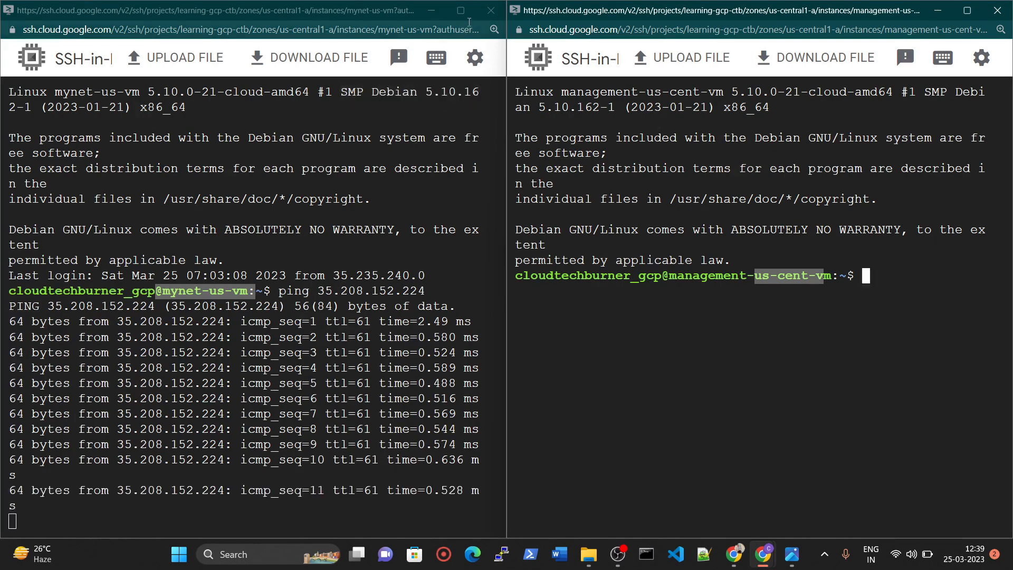
{"action": "left_click", "coordinate": [491, 10]}
{"action": "left_click", "coordinate": [997, 10]}
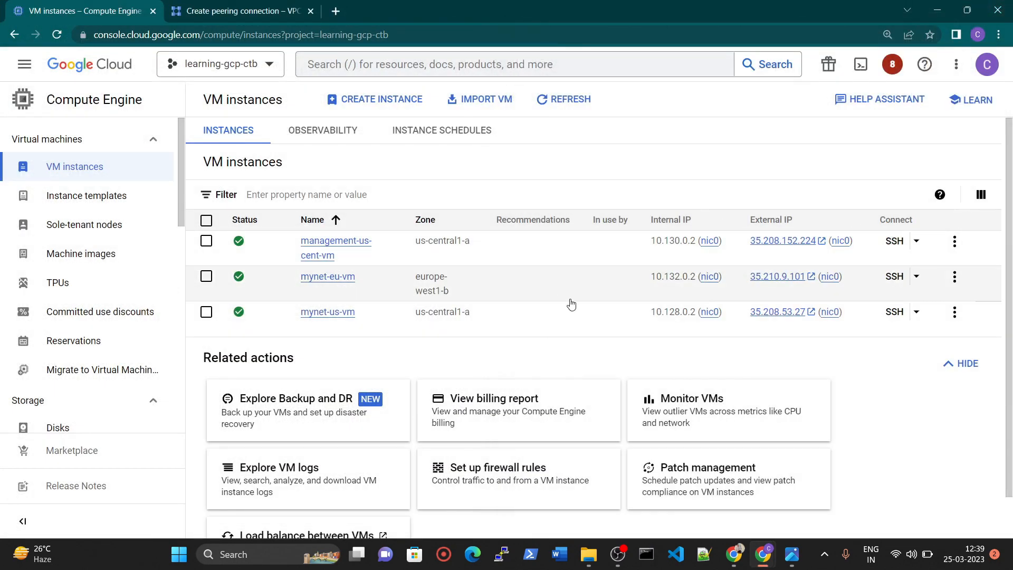
Start creating a VPC peering connection and name it mynetwork-2-management.
{"action": "left_click", "coordinate": [792, 554]}
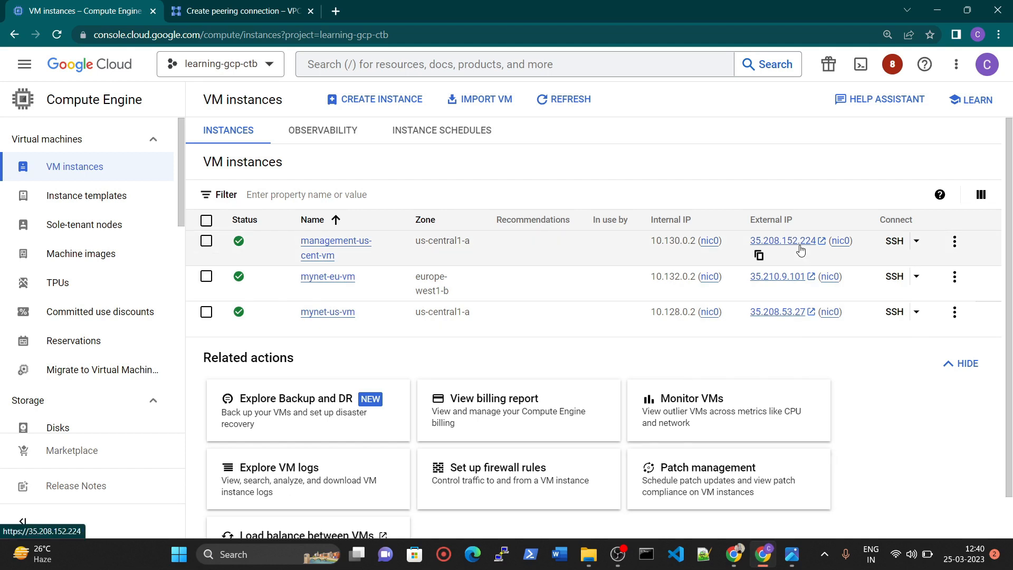
{"action": "left_click", "coordinate": [241, 6]}
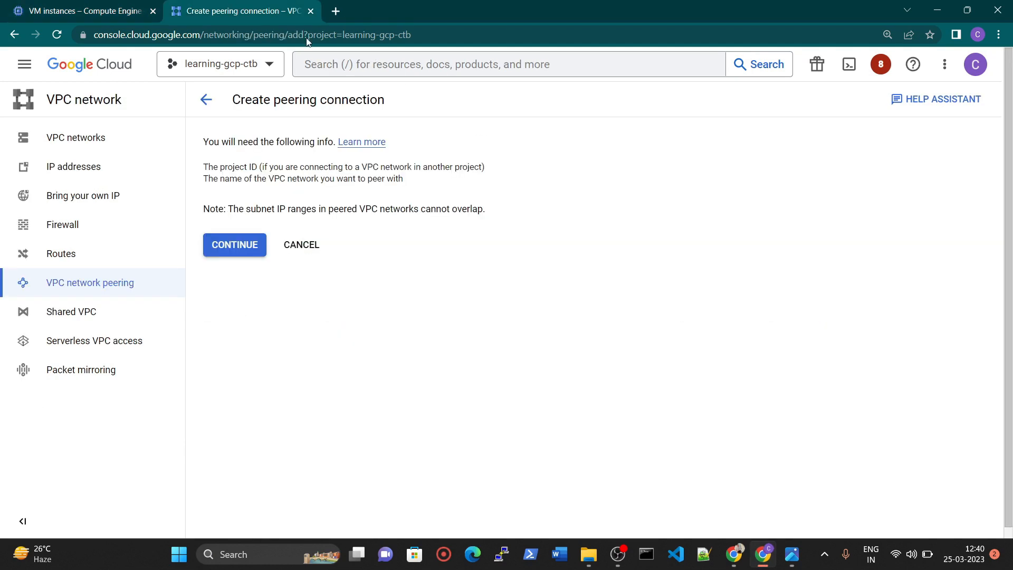
{"action": "left_click", "coordinate": [254, 248]}
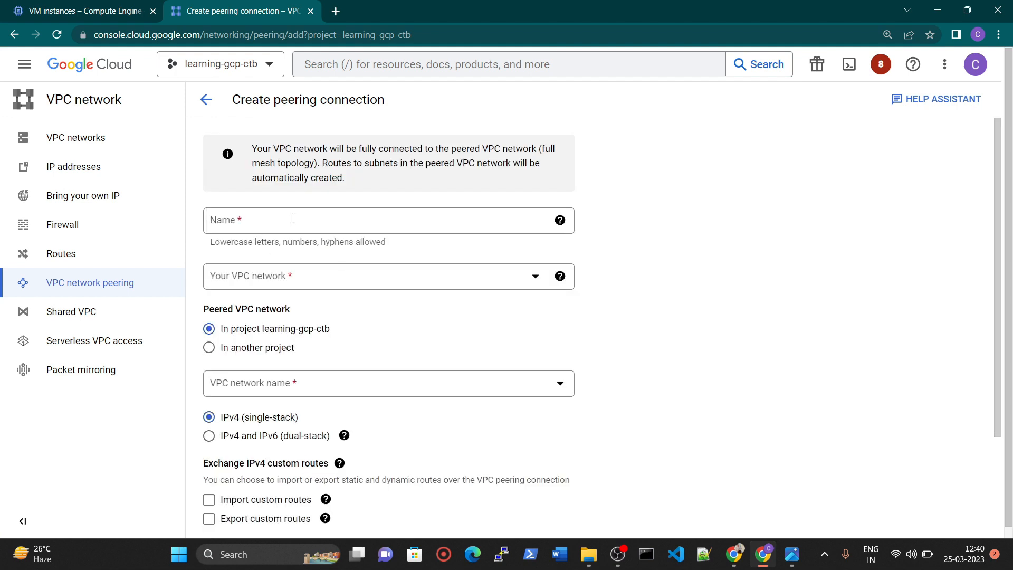
{"action": "left_click", "coordinate": [291, 218]}
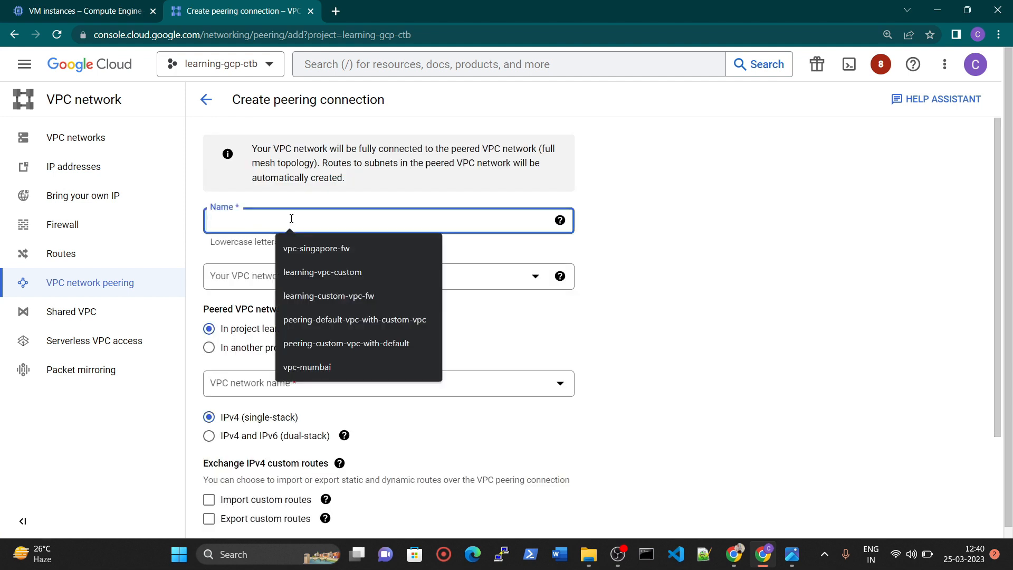
{"action": "type", "text": "mynetwro"}
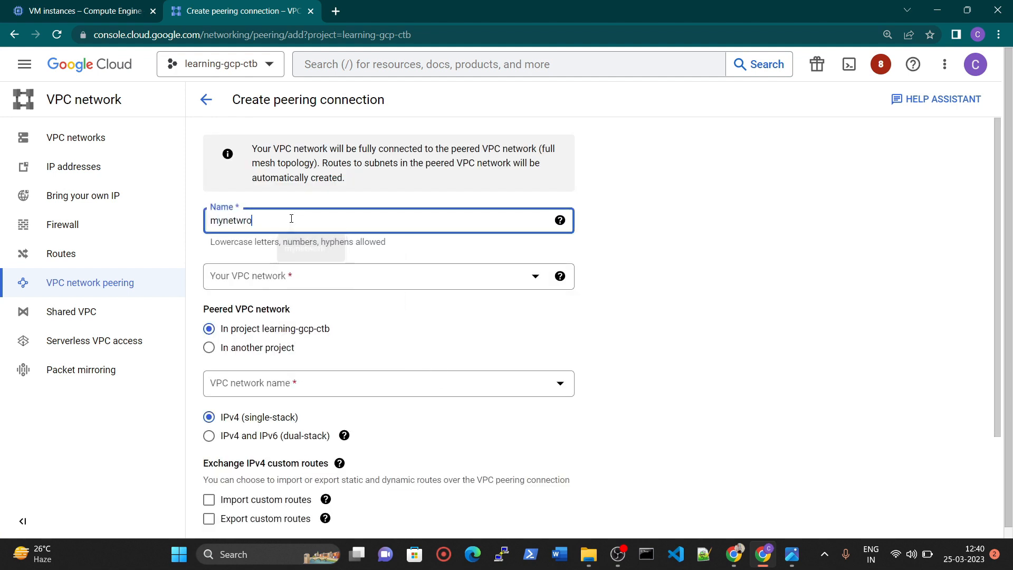
{"action": "key", "text": "BackSpace"}
{"action": "key", "text": "BackSpace"}
{"action": "type", "text": "ork-2management"}
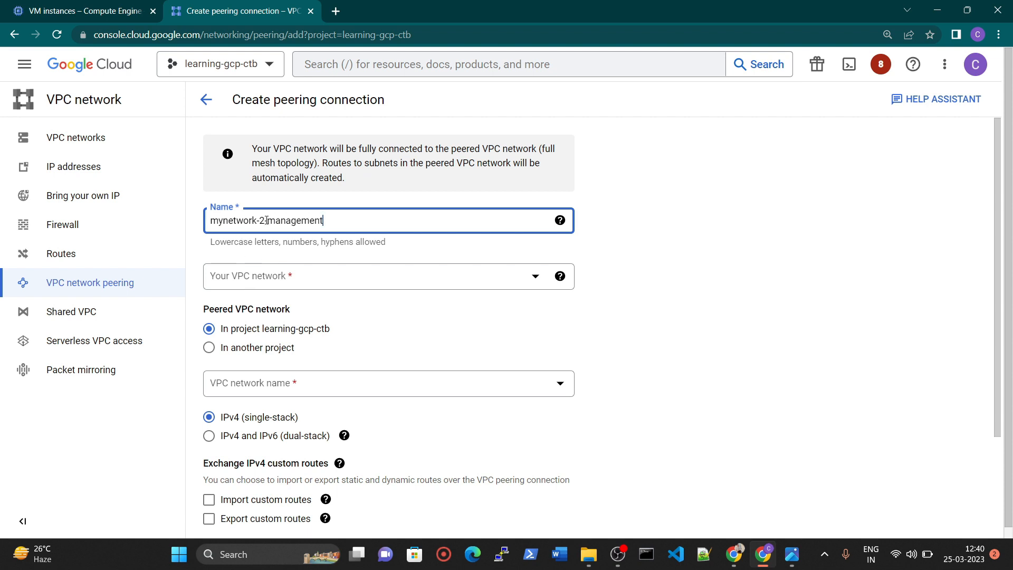
Set the connection's own VPC network to mynetwork and the peered network to management-custom-vpc, and create the peering.
{"action": "left_click", "coordinate": [786, 562]}
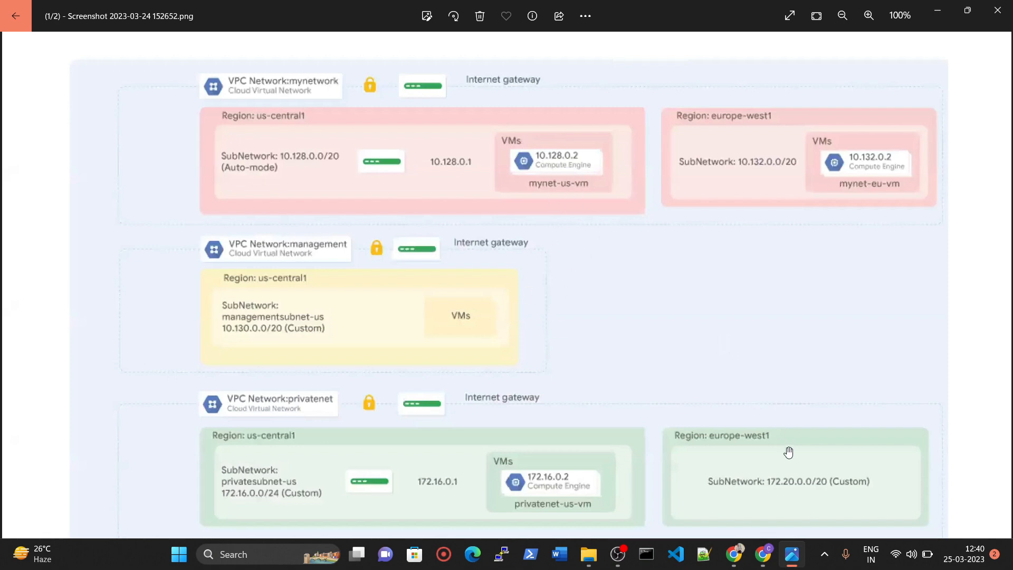
{"action": "key", "text": "alt+Tab"}
{"action": "left_click", "coordinate": [323, 275]}
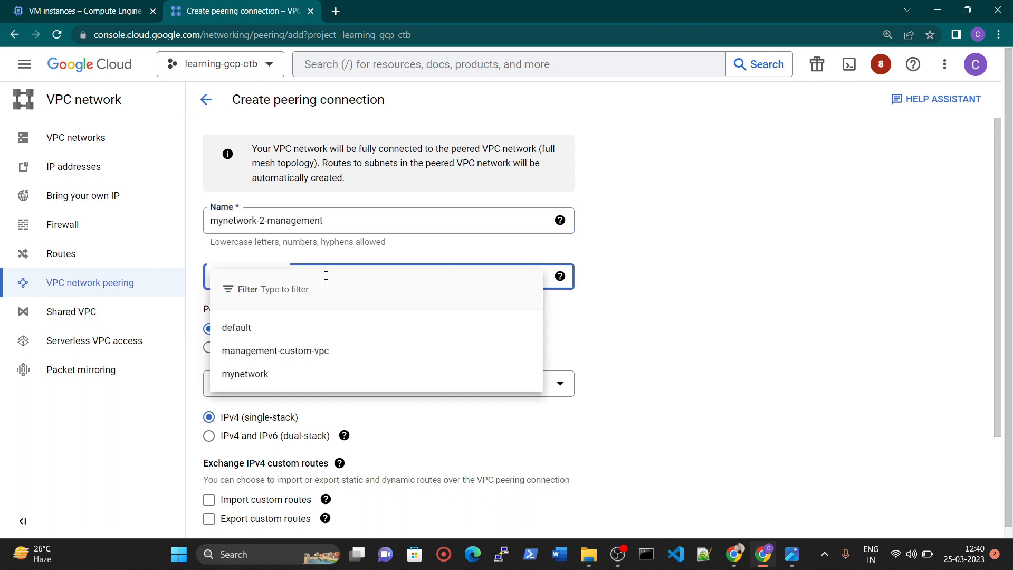
{"action": "left_click", "coordinate": [310, 374]}
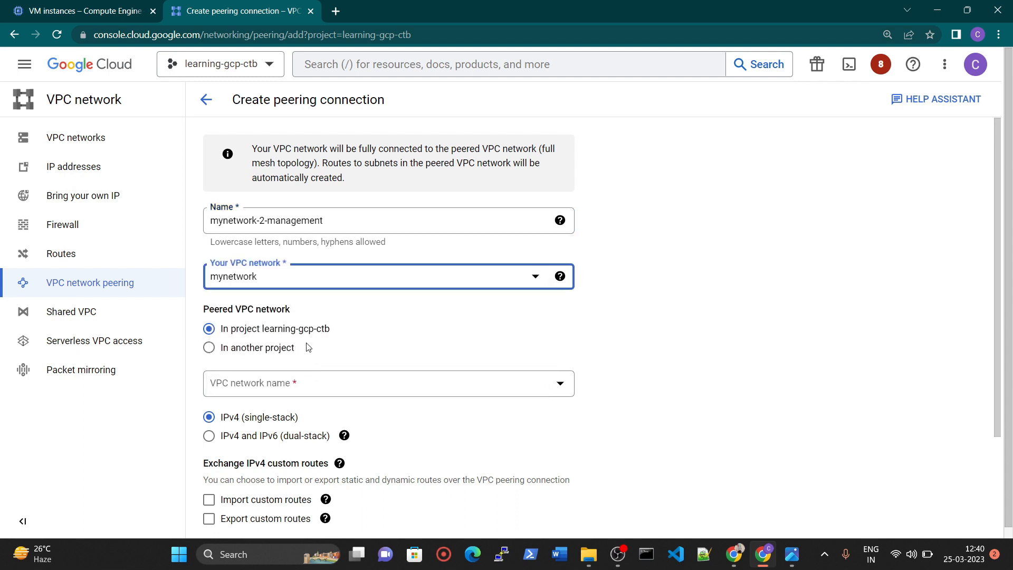
{"action": "left_click", "coordinate": [246, 383]}
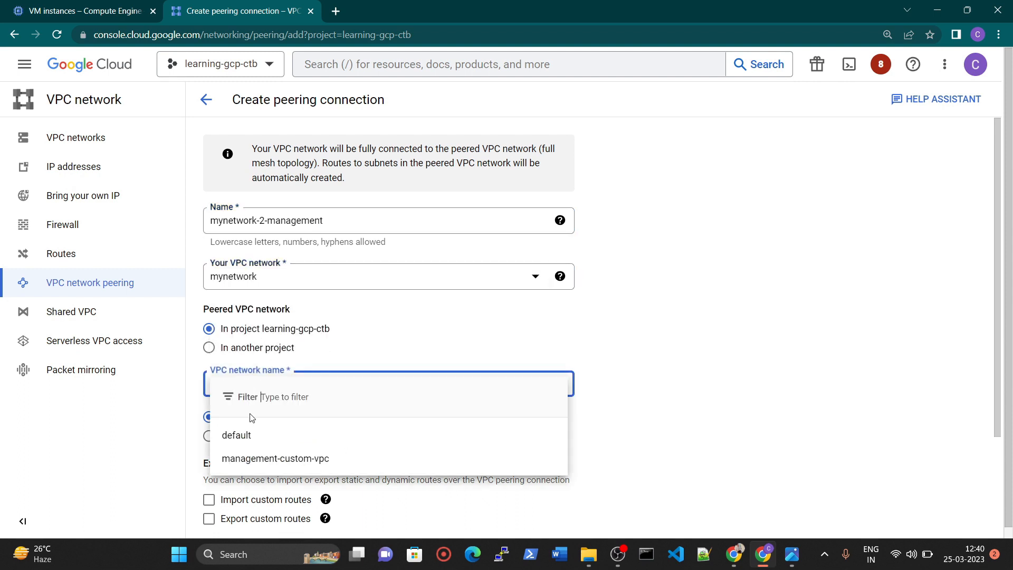
{"action": "left_click", "coordinate": [253, 456]}
{"action": "scroll", "coordinate": [597, 332], "scroll_direction": "down", "scroll_amount": 3}
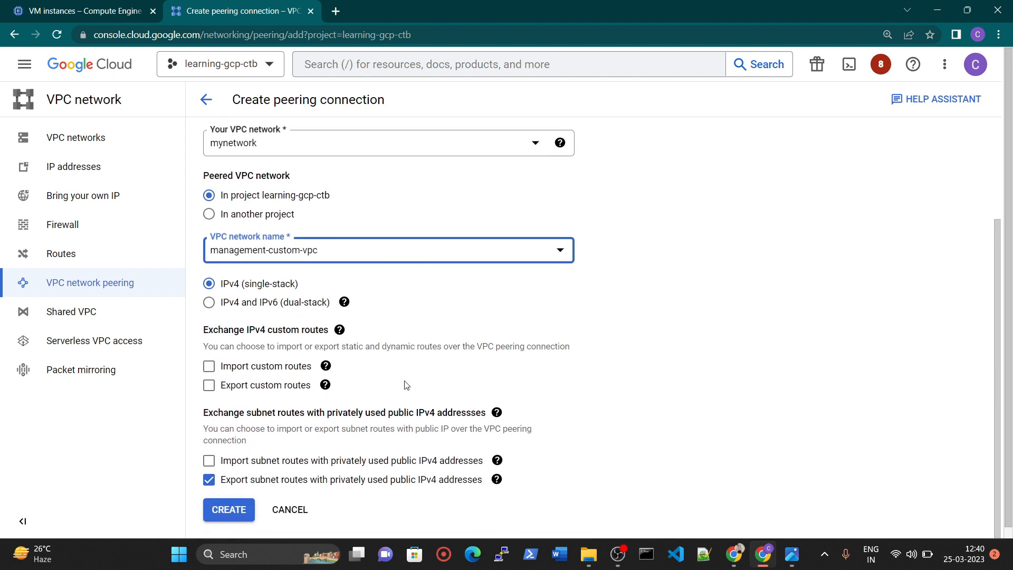
{"action": "left_click", "coordinate": [224, 511]}
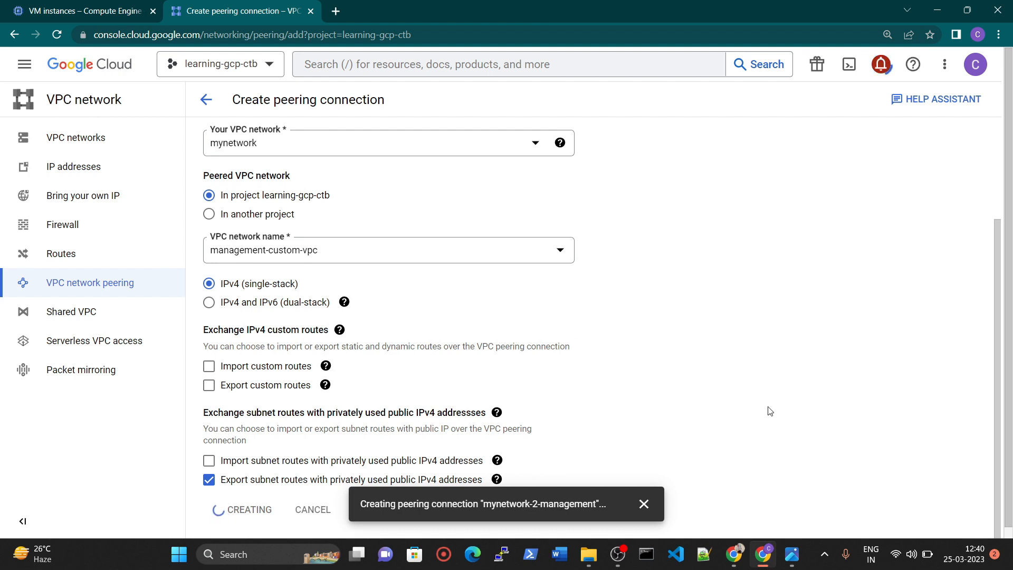
Check the network diagram and the creation notifications, and reload the VPC network peering list to examine the new connection's status.
{"action": "left_click", "coordinate": [786, 557]}
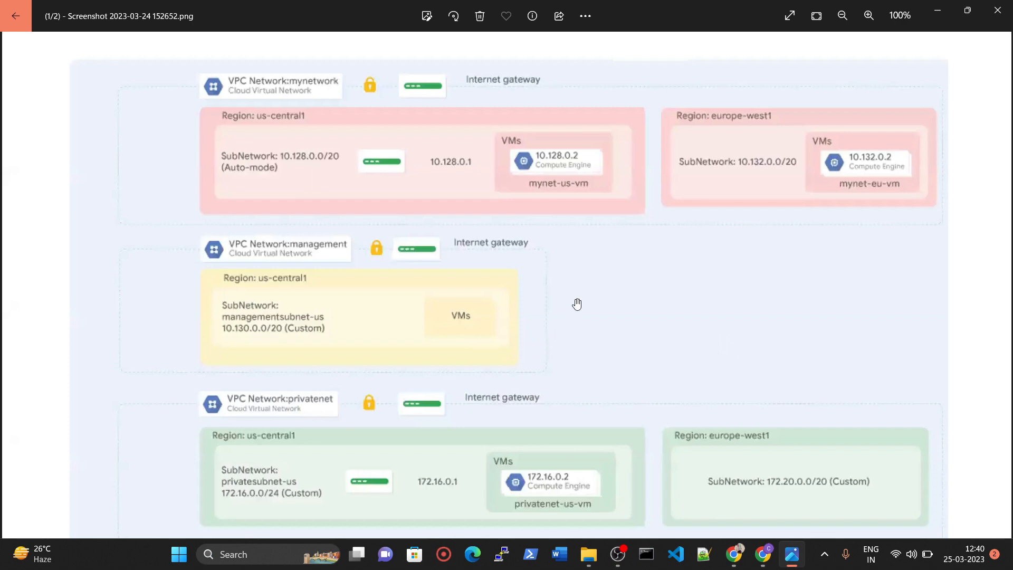
{"action": "left_click", "coordinate": [762, 554]}
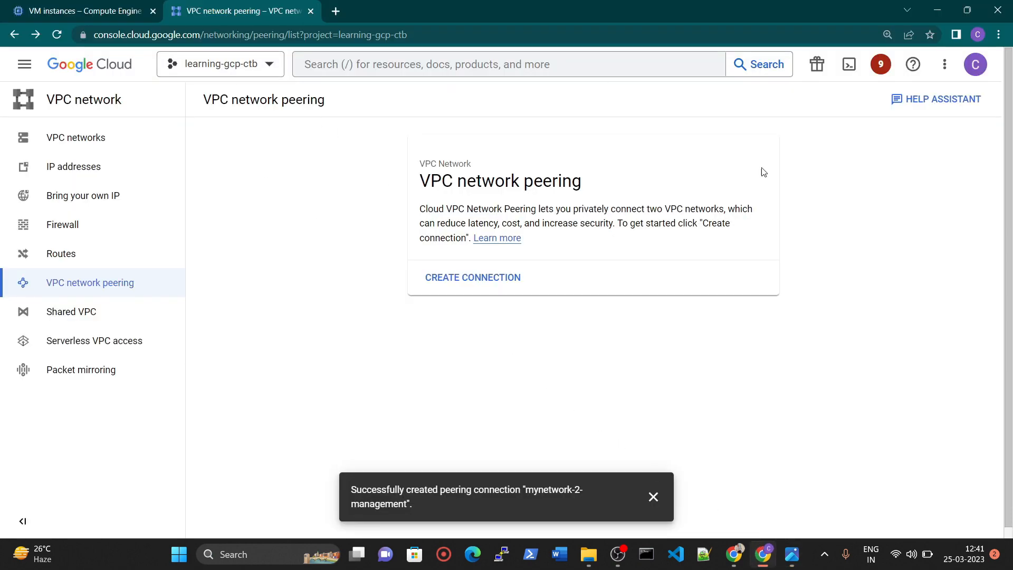
{"action": "scroll", "coordinate": [475, 427], "scroll_direction": "down", "scroll_amount": 1}
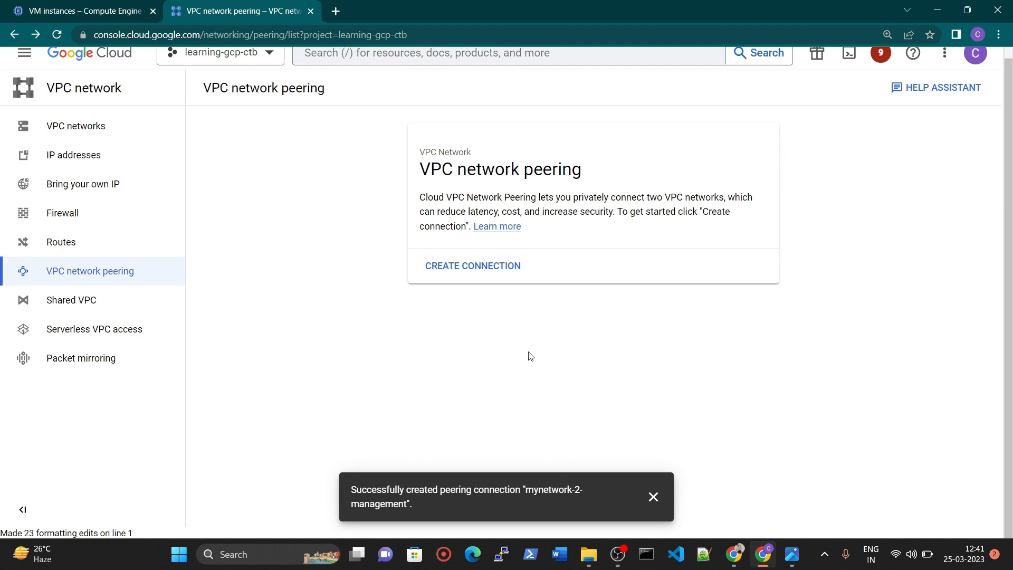
{"action": "left_click", "coordinate": [917, 58]}
{"action": "scroll", "coordinate": [876, 69], "scroll_direction": "up", "scroll_amount": 1}
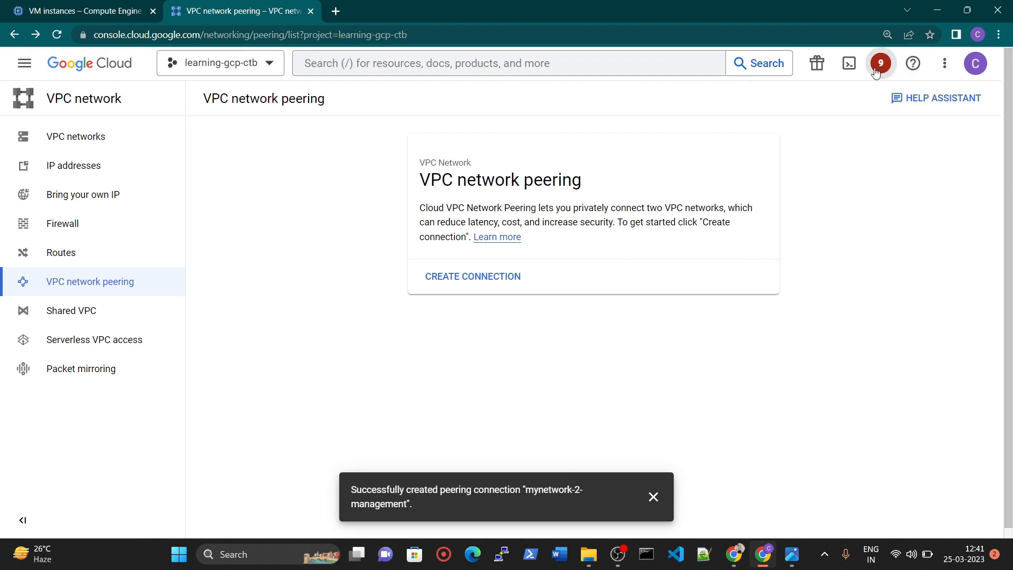
{"action": "left_click", "coordinate": [880, 64]}
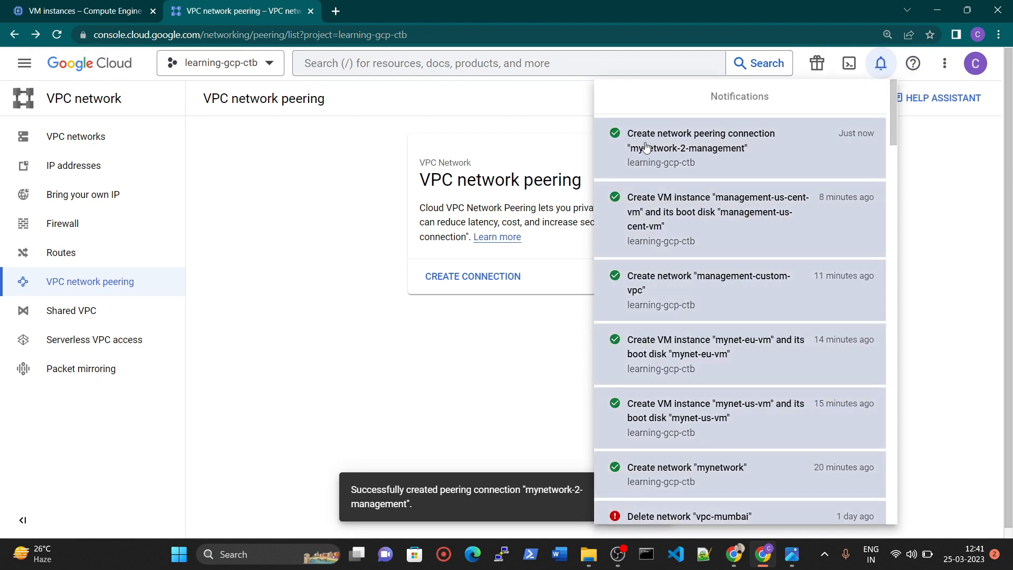
{"action": "left_click", "coordinate": [490, 127]}
{"action": "left_click", "coordinate": [57, 34]}
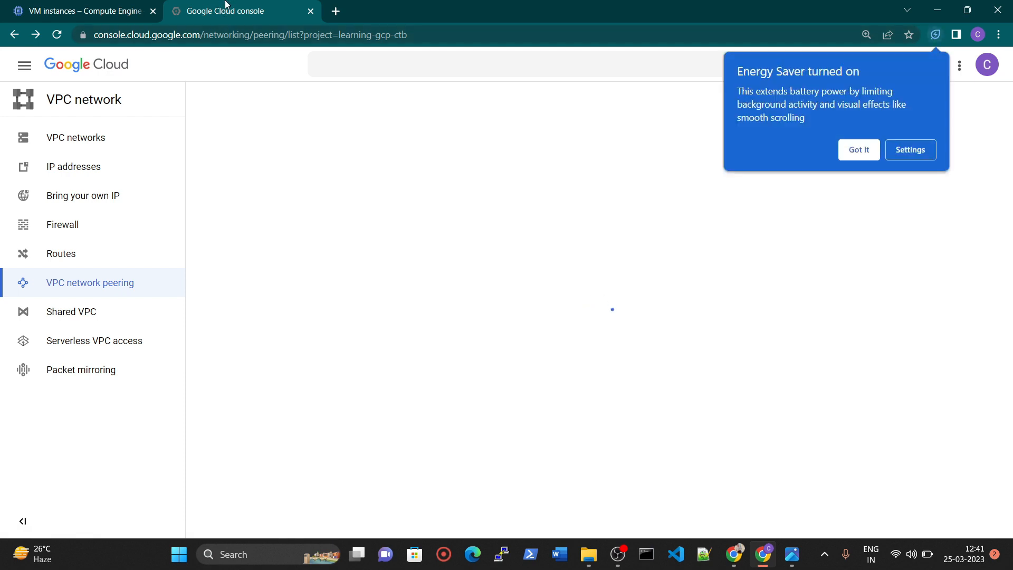
{"action": "left_click", "coordinate": [858, 150]}
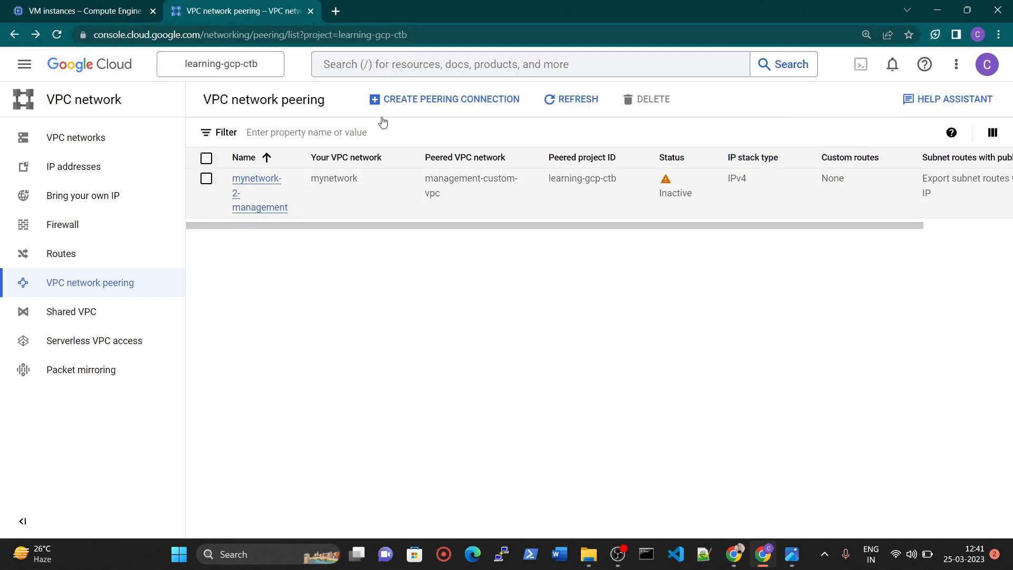
Start creating a second VPC peering connection and name it management-2-mynetwork.
{"action": "left_click", "coordinate": [441, 101]}
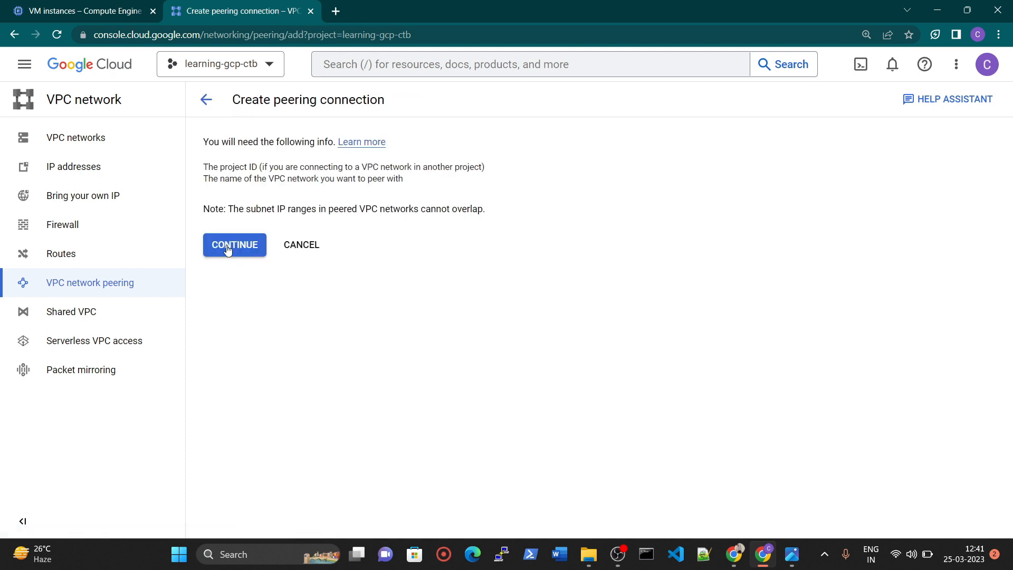
{"action": "left_click", "coordinate": [227, 249]}
{"action": "left_click", "coordinate": [314, 220]}
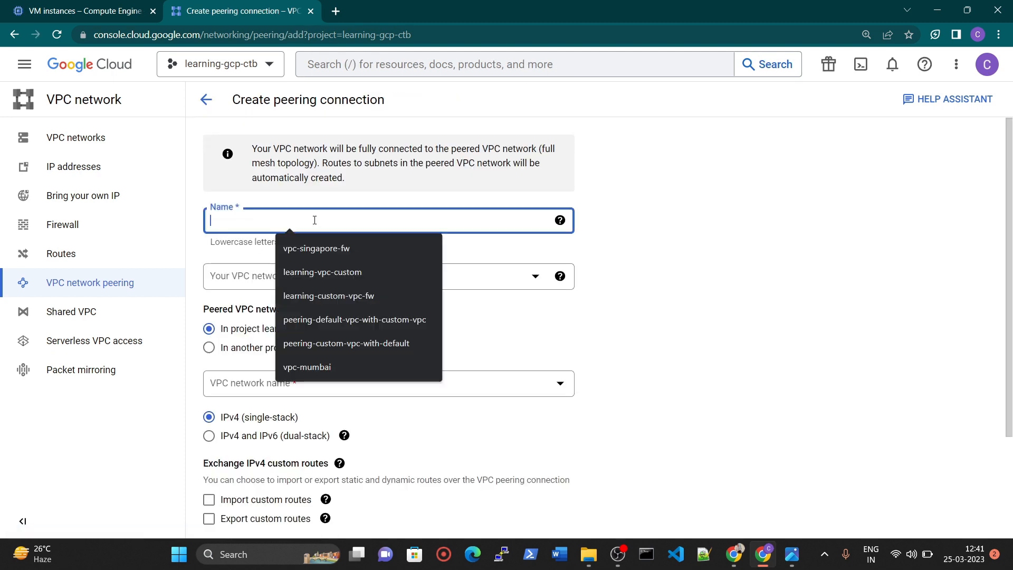
{"action": "type", "text": "management"}
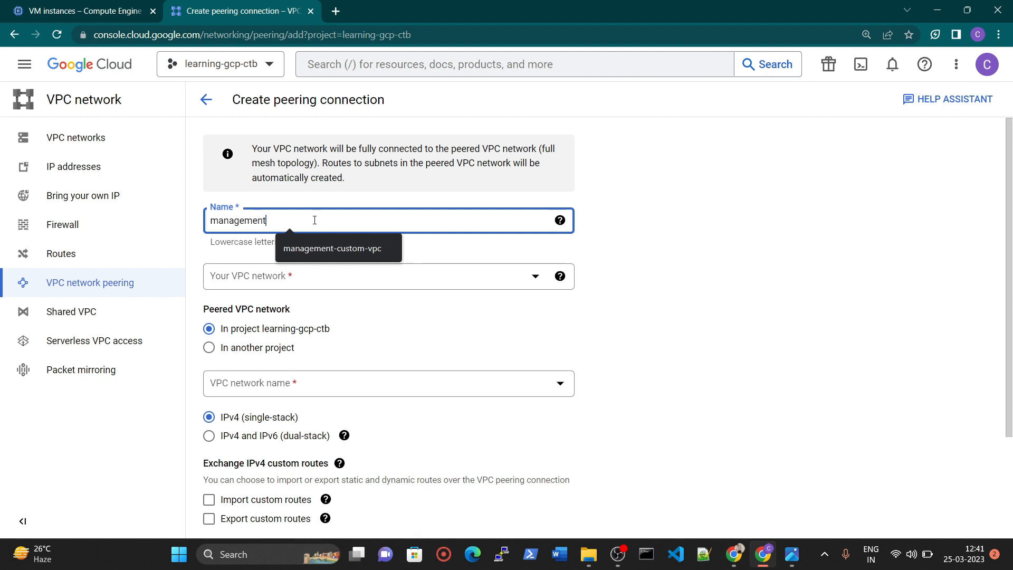
{"action": "type", "text": "-2-mynetwork"}
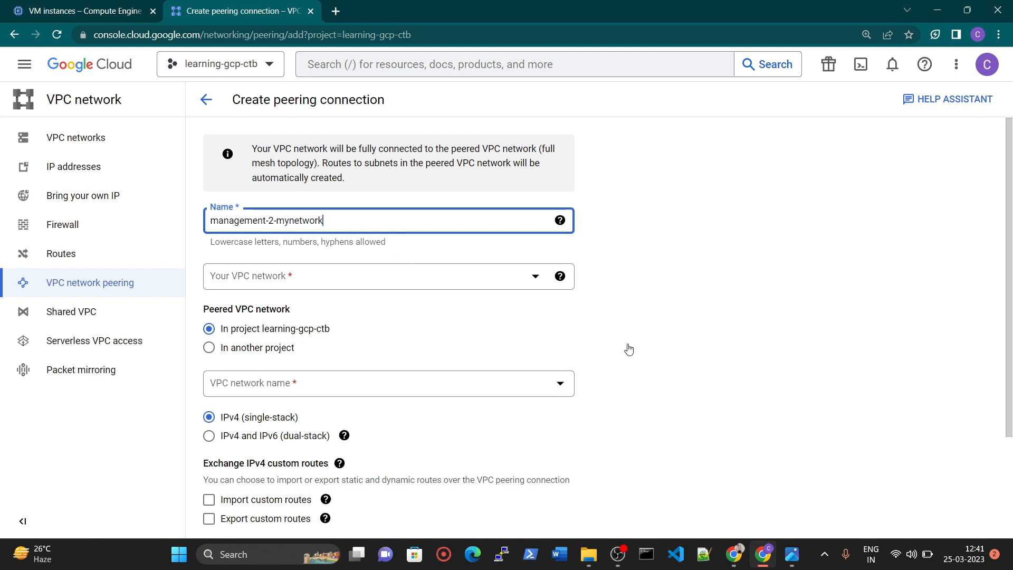
Set the second connection's own VPC network to management-custom-vpc and the peered network to mynetwork, and create the peering.
{"action": "key", "text": "alt+Tab"}
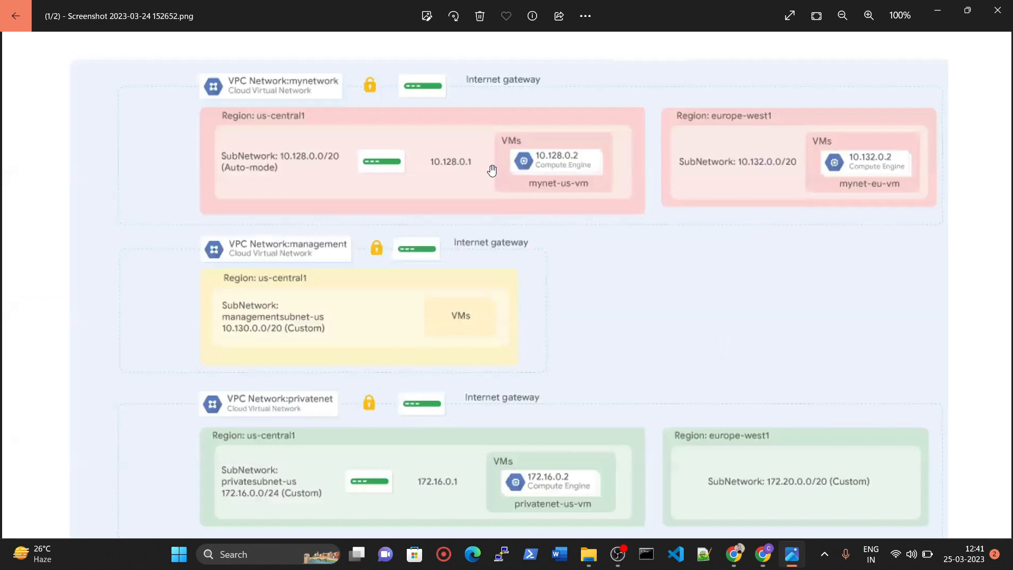
{"action": "left_click", "coordinate": [762, 554]}
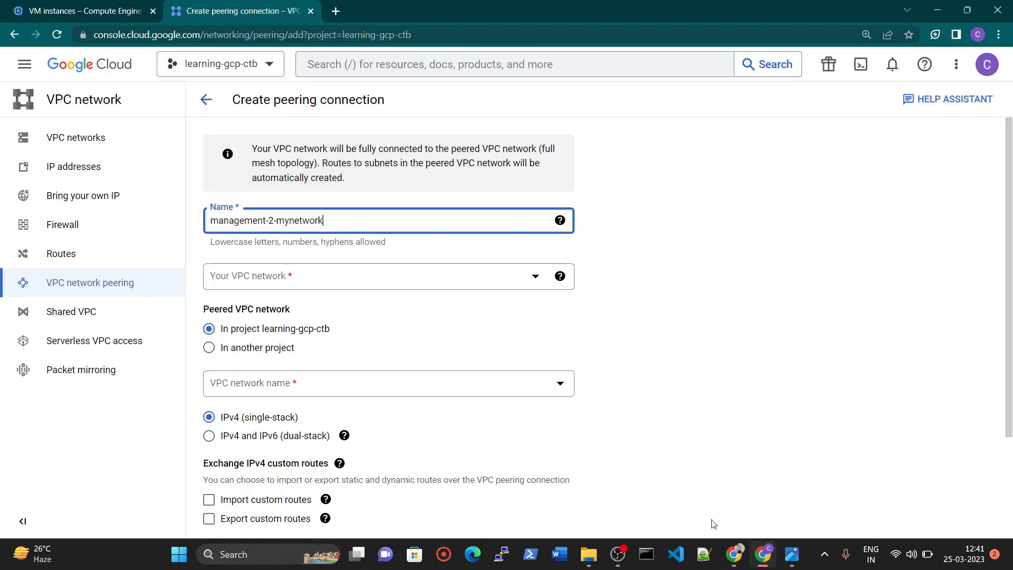
{"action": "left_click", "coordinate": [338, 277]}
{"action": "left_click", "coordinate": [315, 351]}
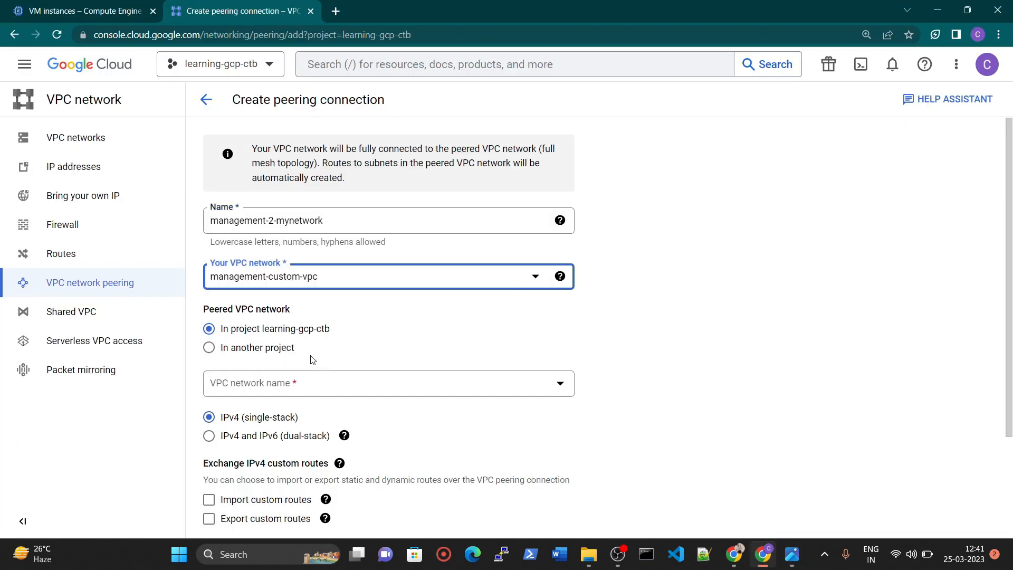
{"action": "left_click", "coordinate": [289, 384]}
{"action": "left_click", "coordinate": [276, 459]}
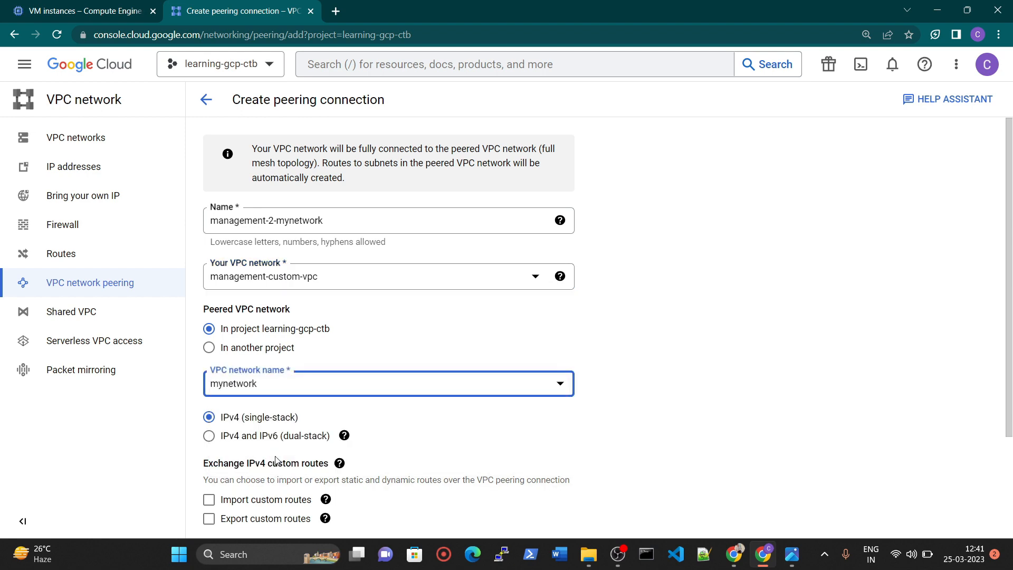
{"action": "scroll", "coordinate": [395, 389], "scroll_direction": "down", "scroll_amount": 3}
{"action": "left_click", "coordinate": [232, 509]}
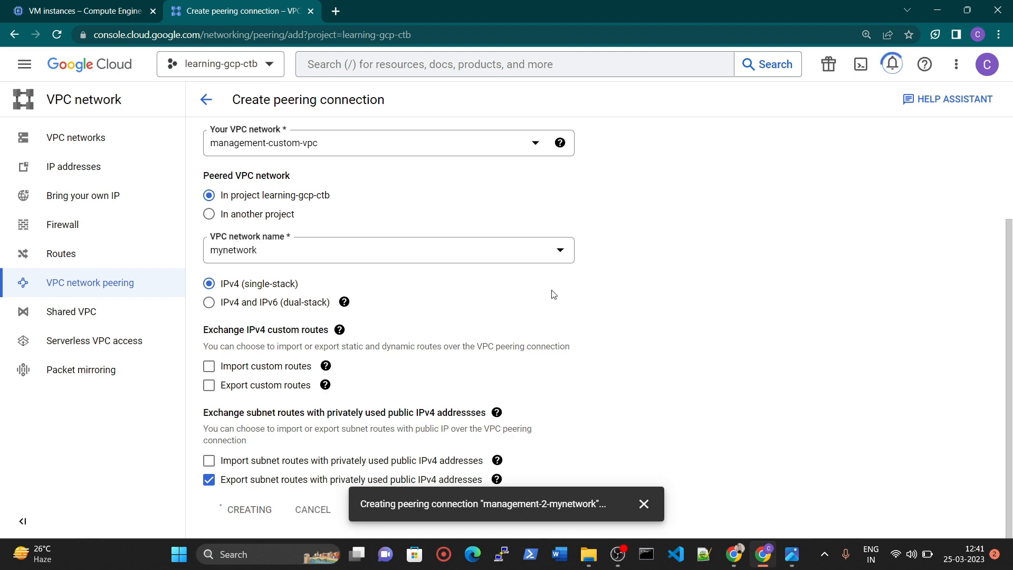
{"action": "key", "text": "alt+Tab"}
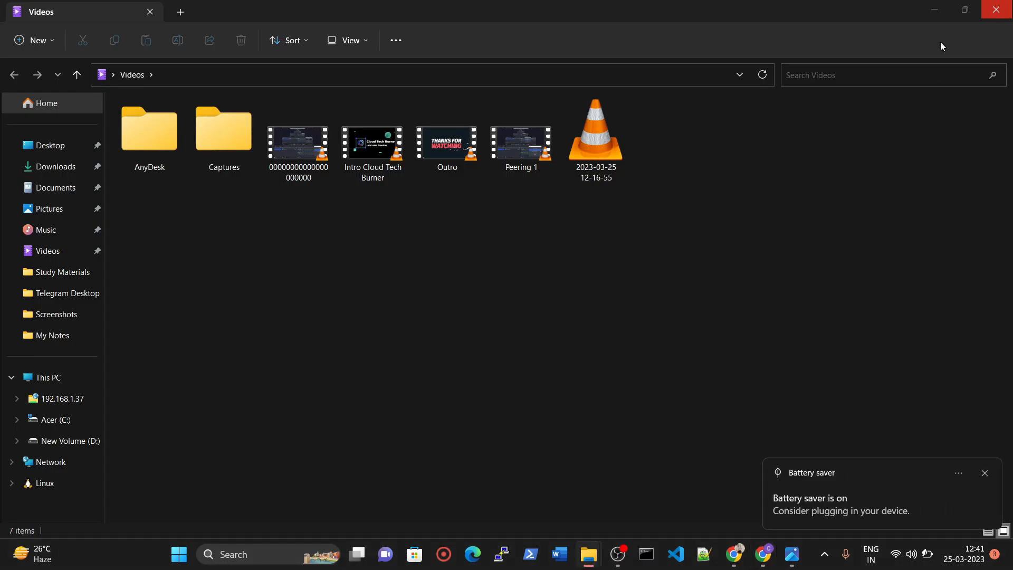
Refresh the VPC network peering list to check the status of both peering connections.
{"action": "left_click", "coordinate": [932, 8]}
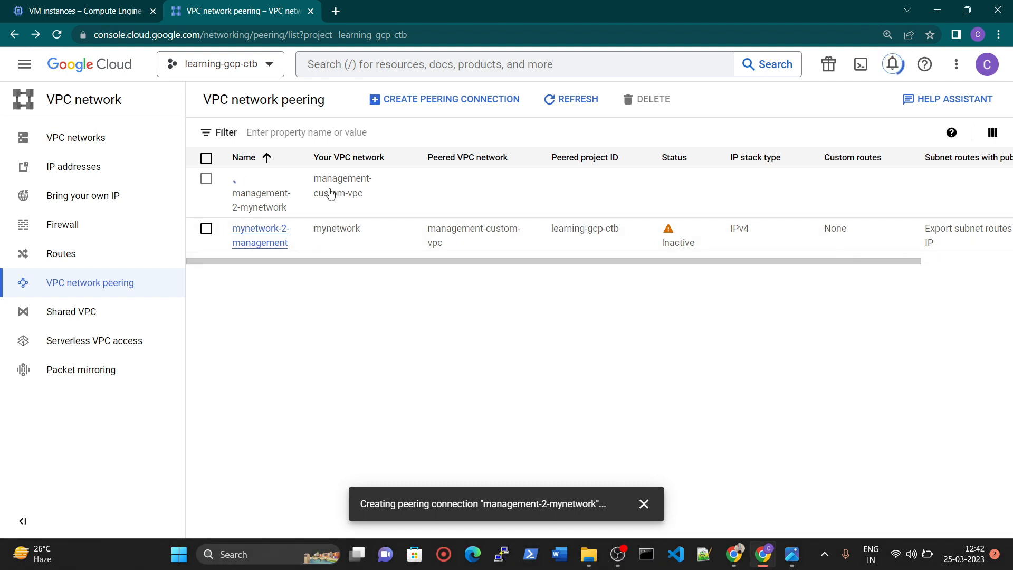
{"action": "left_click", "coordinate": [577, 100]}
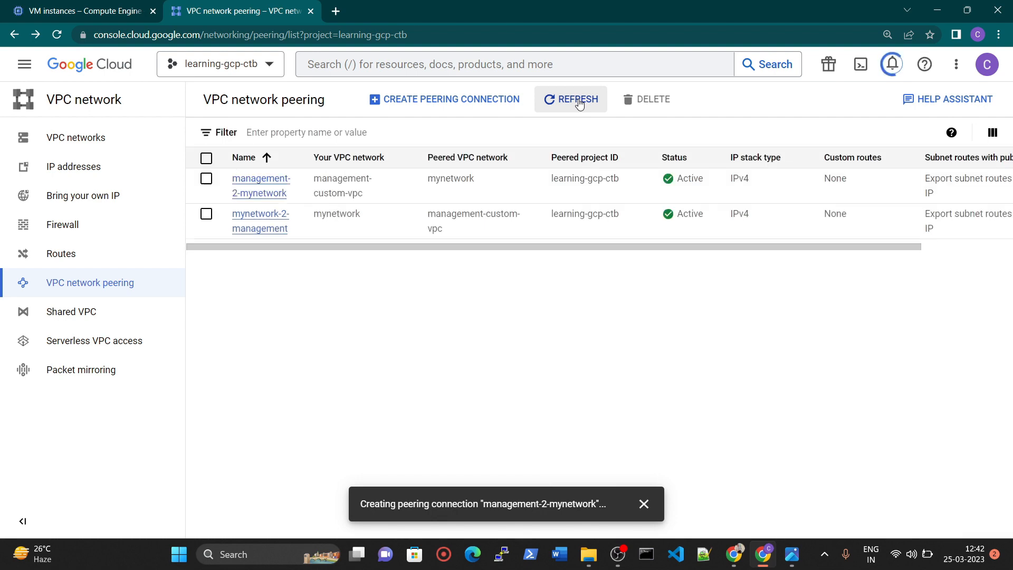
{"action": "left_click", "coordinate": [579, 103]}
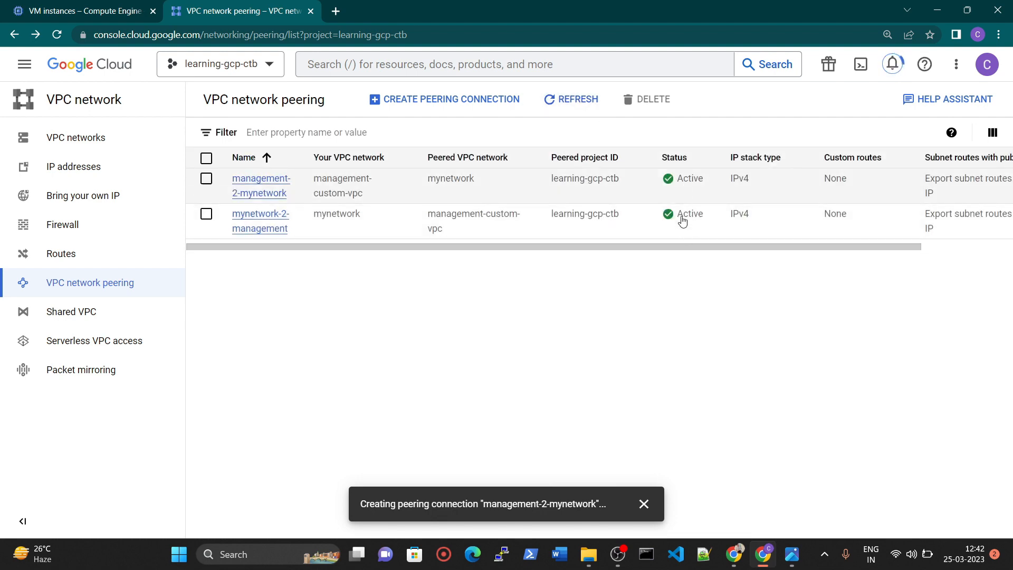
Open SSH sessions to mynet-us-vm and management-us-cent-vm from the VM instances list and tile their windows side by side.
{"action": "key", "text": "ctrl+Page_Up"}
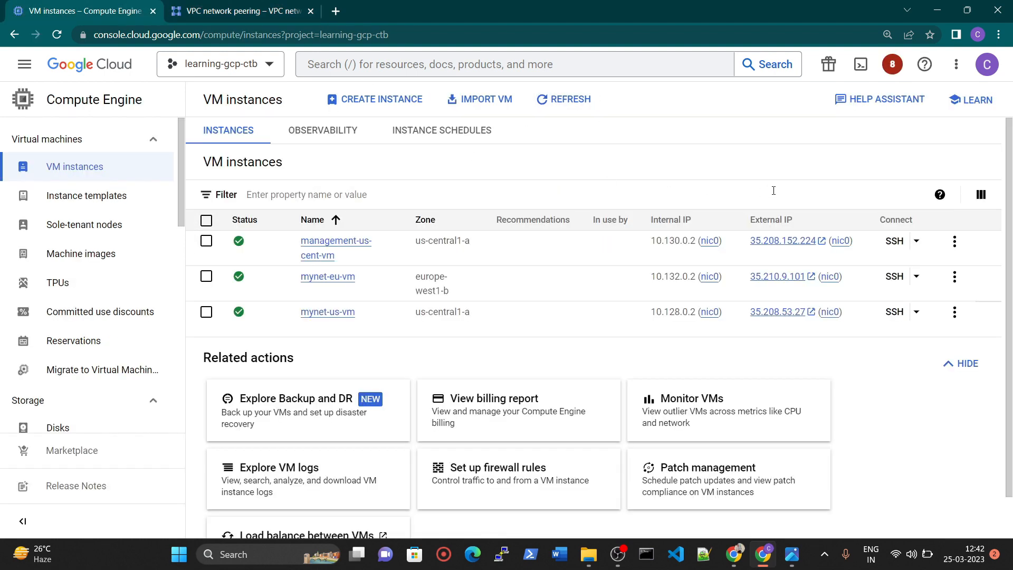
{"action": "left_click", "coordinate": [894, 312]}
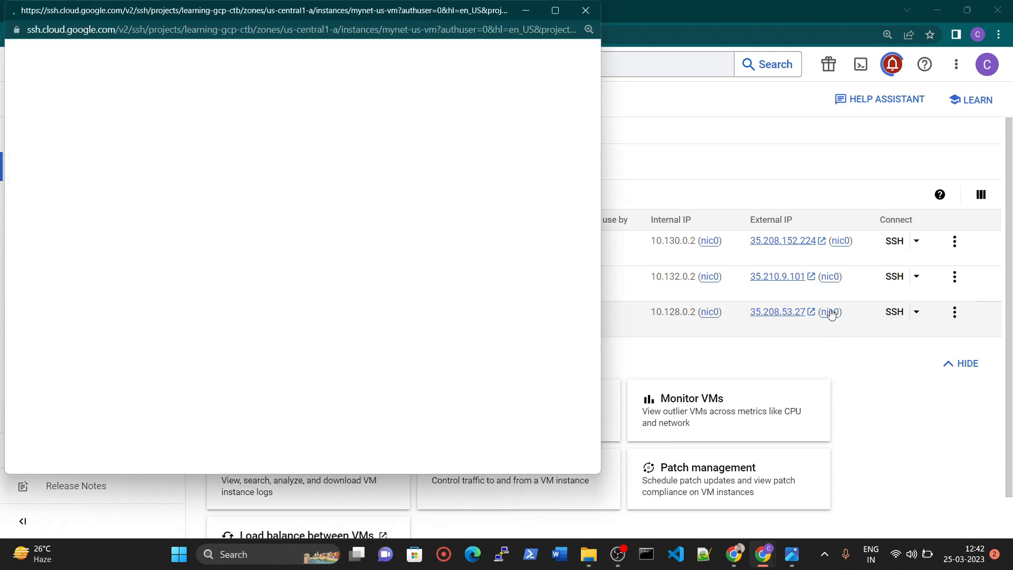
{"action": "left_click_drag", "start_coordinate": [250, 17], "coordinate": [380, 45]}
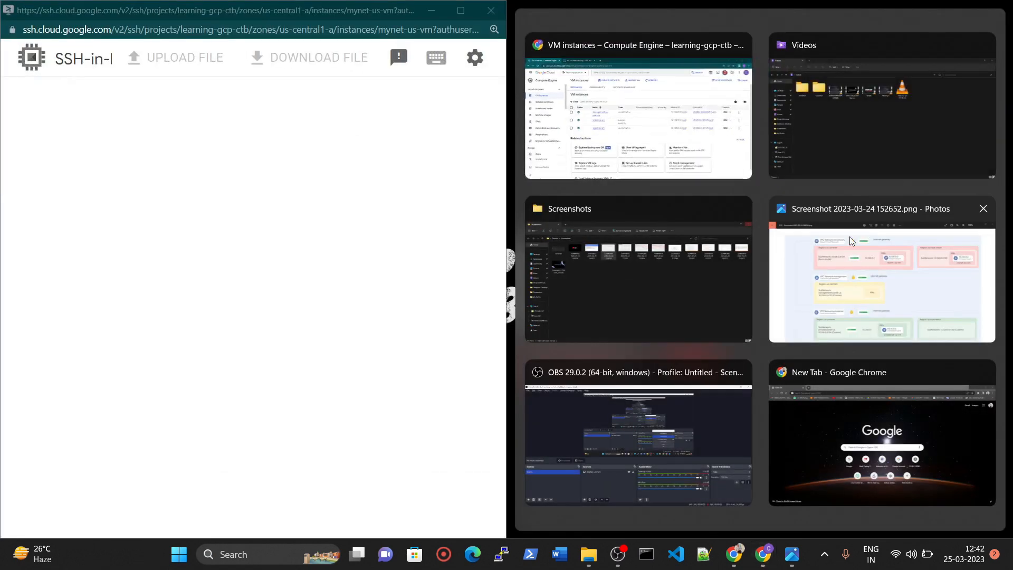
{"action": "left_click", "coordinate": [643, 102]}
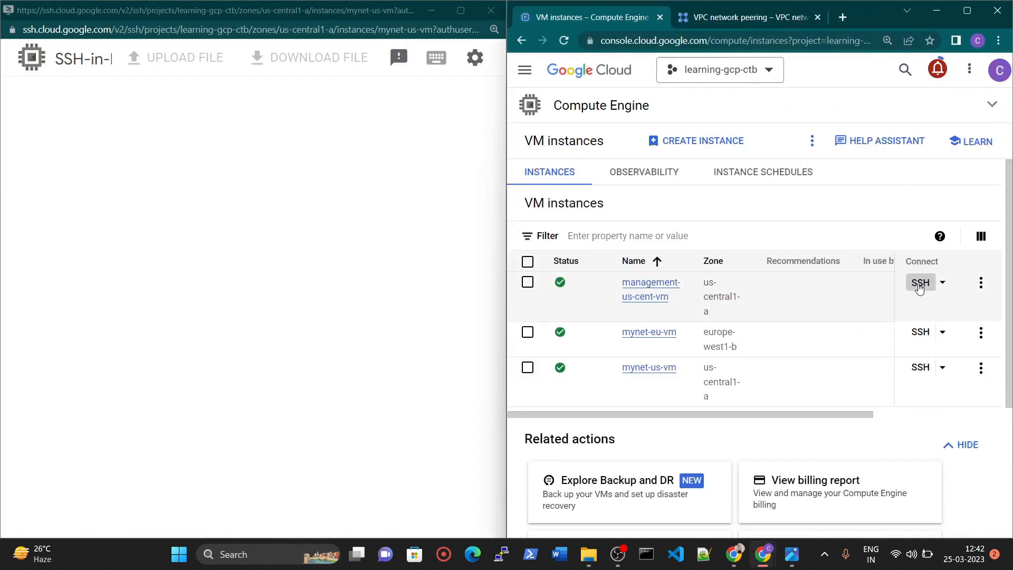
{"action": "left_click", "coordinate": [919, 285]}
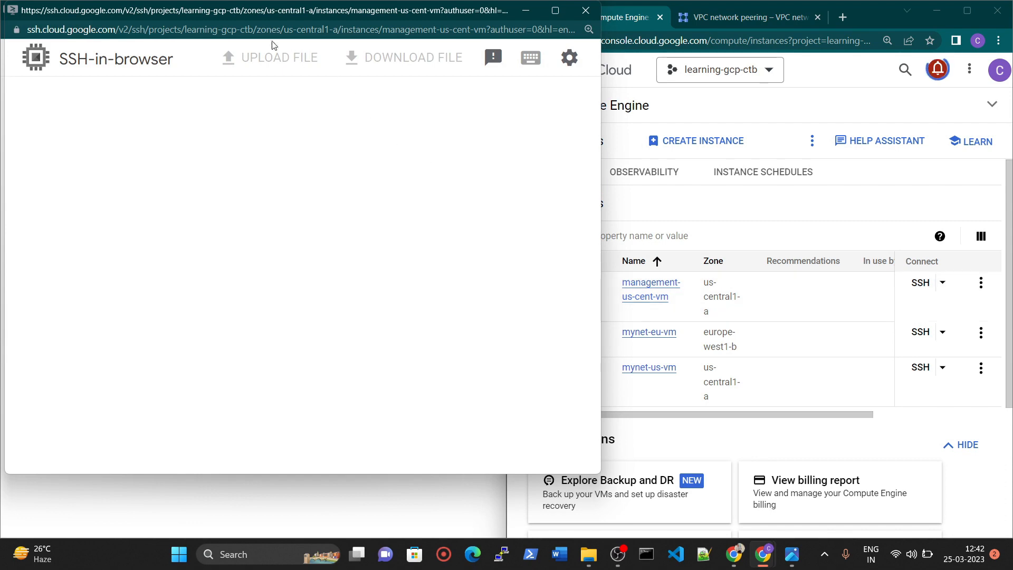
{"action": "left_click_drag", "start_coordinate": [259, 18], "coordinate": [417, 21]}
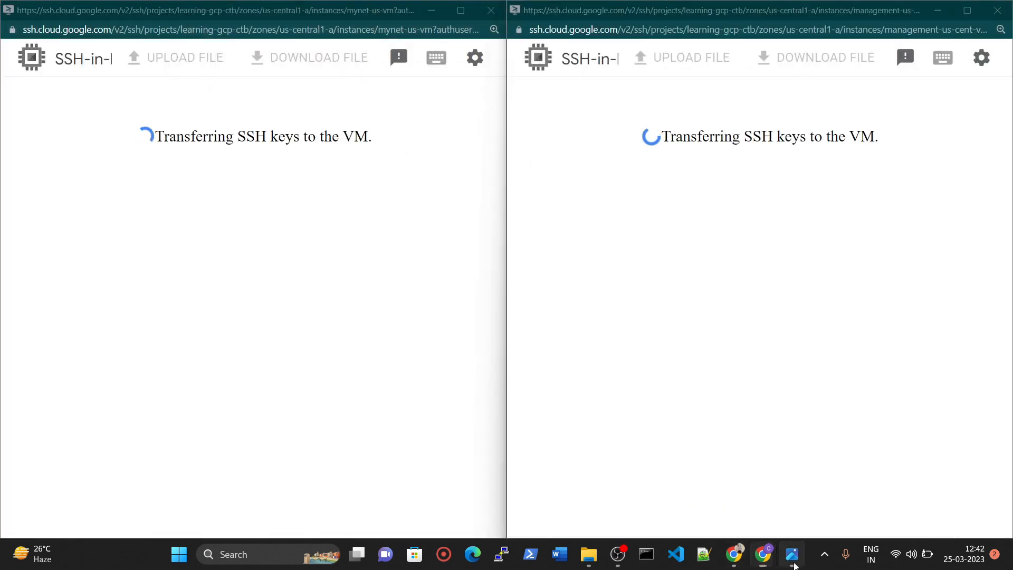
{"action": "key", "text": "alt+Tab"}
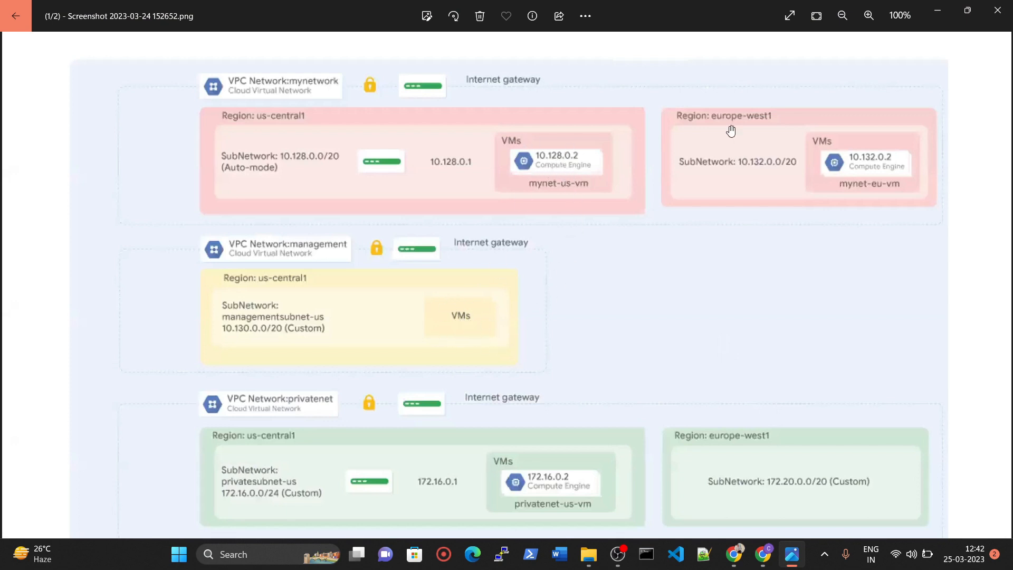
{"action": "left_click", "coordinate": [936, 10]}
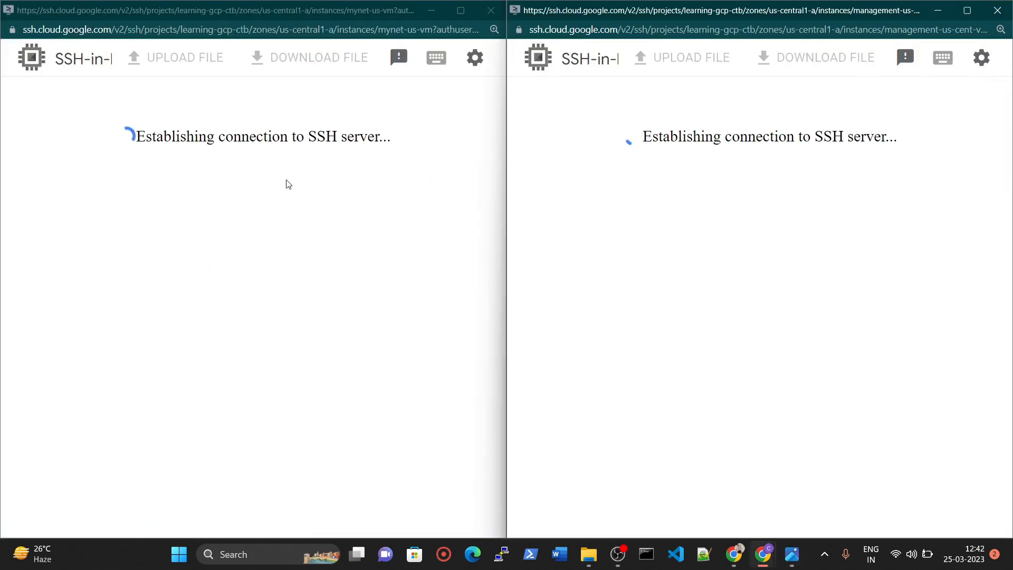
Clear the mynet-us-vm terminal and list its network addresses with ip a.
{"action": "left_click", "coordinate": [288, 183]}
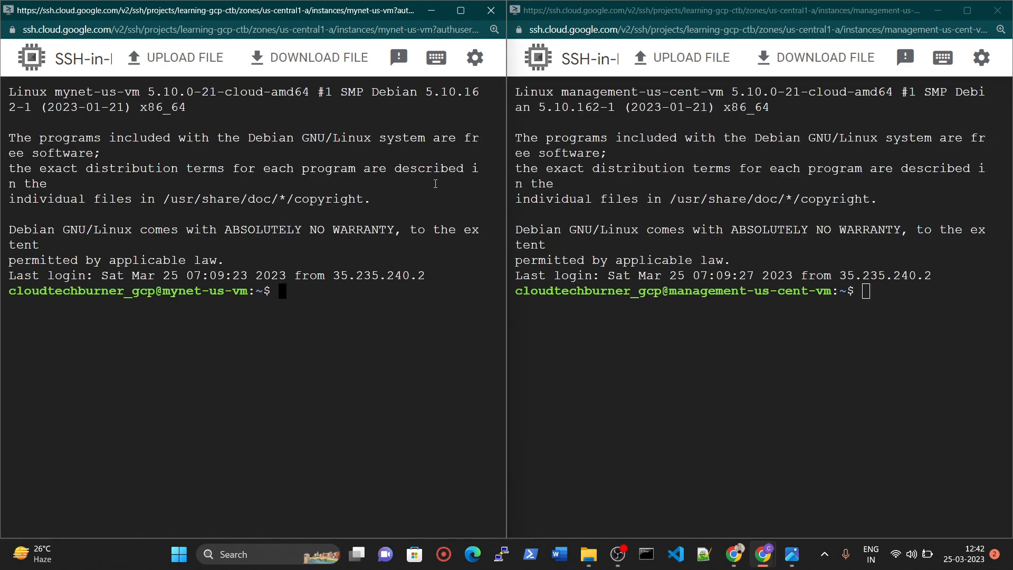
{"action": "type", "text": "clear"}
{"action": "key", "text": "Return"}
{"action": "key", "text": "Return"}
{"action": "key", "text": "Return"}
{"action": "key", "text": "Return"}
{"action": "type", "text": "ip a"}
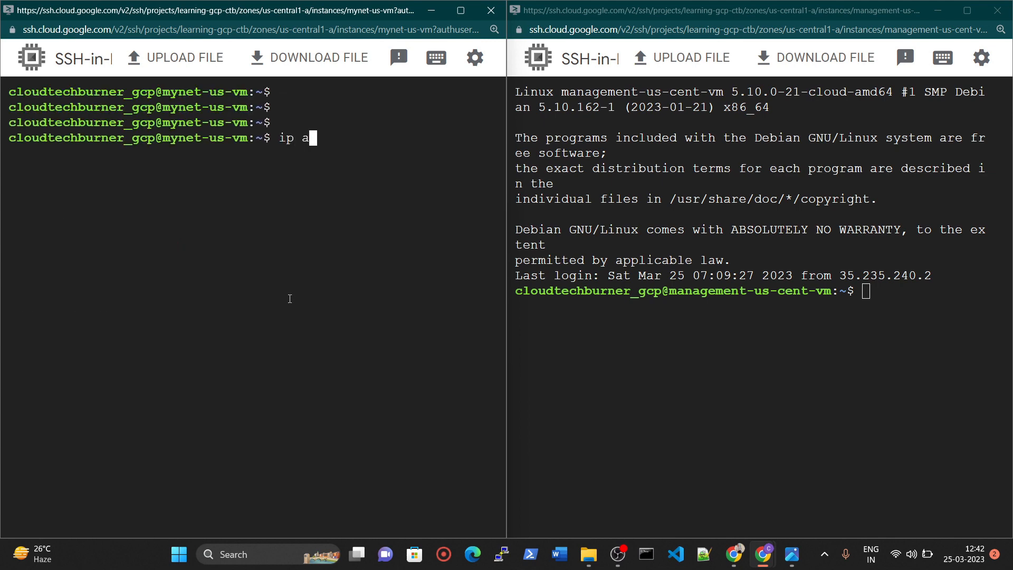
{"action": "key", "text": "Return"}
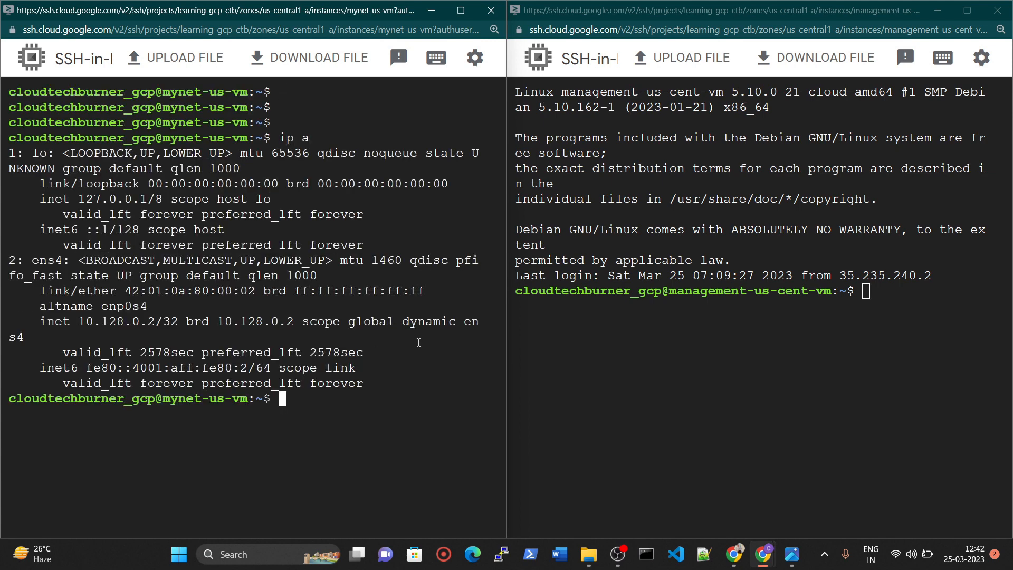
Clear the management-us-cent-vm terminal and list its network addresses with ip a.
{"action": "left_click", "coordinate": [872, 295]}
{"action": "type", "text": "clear"}
{"action": "key", "text": "Return"}
{"action": "type", "text": "ip a"}
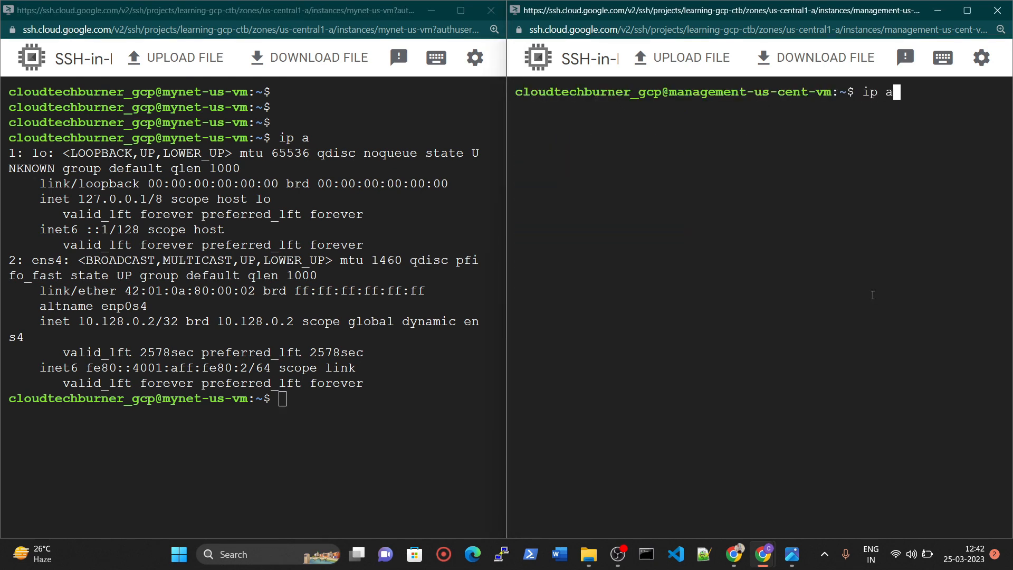
{"action": "key", "text": "Return"}
Copy the internal IP of management-us-cent-vm and ping 10.130.0.2 from mynet-us-vm.
{"action": "left_click_drag", "start_coordinate": [584, 280], "coordinate": [661, 280]}
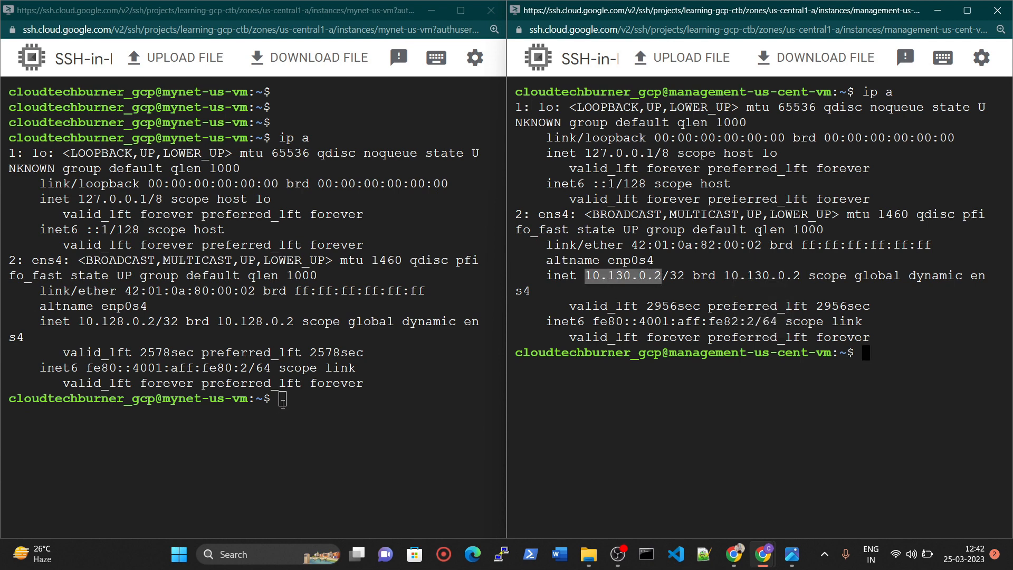
{"action": "left_click", "coordinate": [283, 403]}
{"action": "type", "text": "ping"}
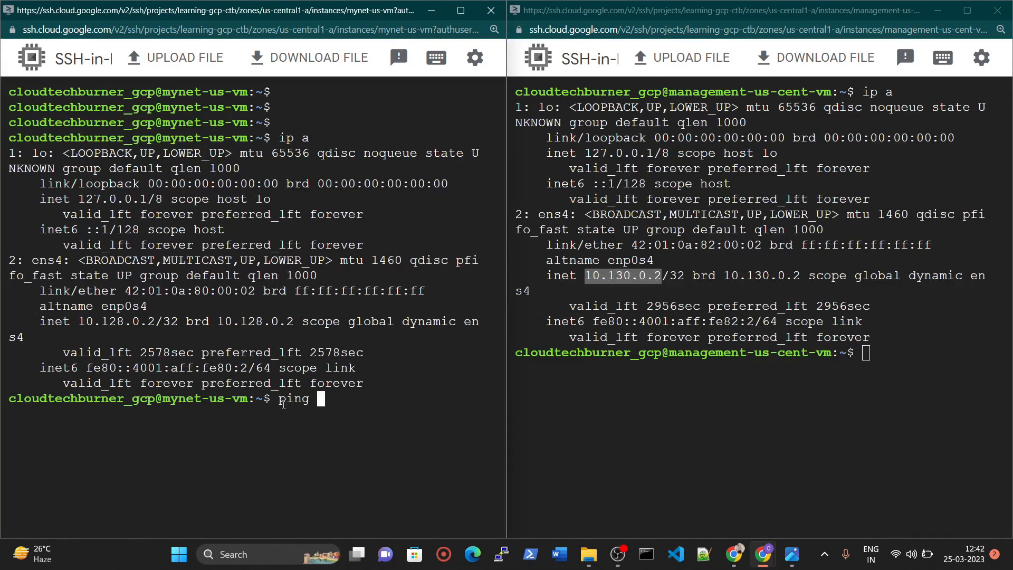
{"action": "type", "text": "10.130.0.2"}
{"action": "key", "text": "Return"}
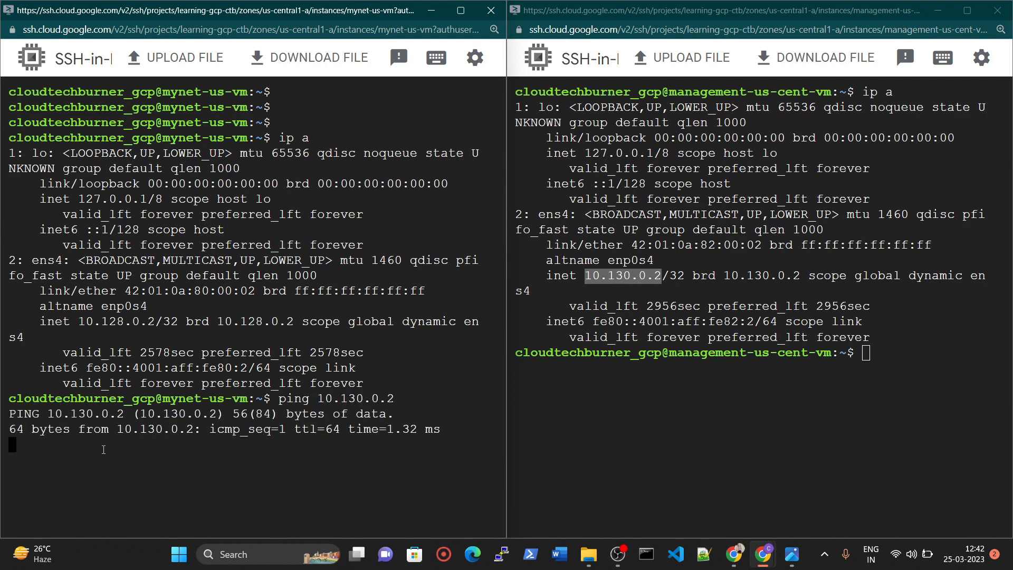
Copy the internal IP of mynet-us-vm and ping 10.128.0.2 from management-us-cent-vm.
{"action": "left_click", "coordinate": [866, 353]}
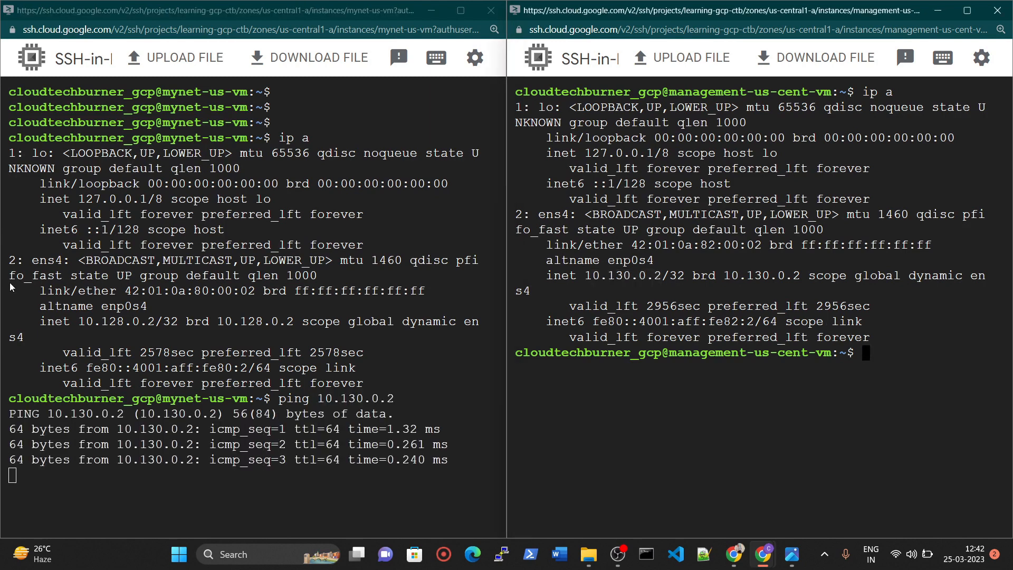
{"action": "left_click_drag", "start_coordinate": [79, 321], "coordinate": [154, 322]}
{"action": "left_click", "coordinate": [857, 353]}
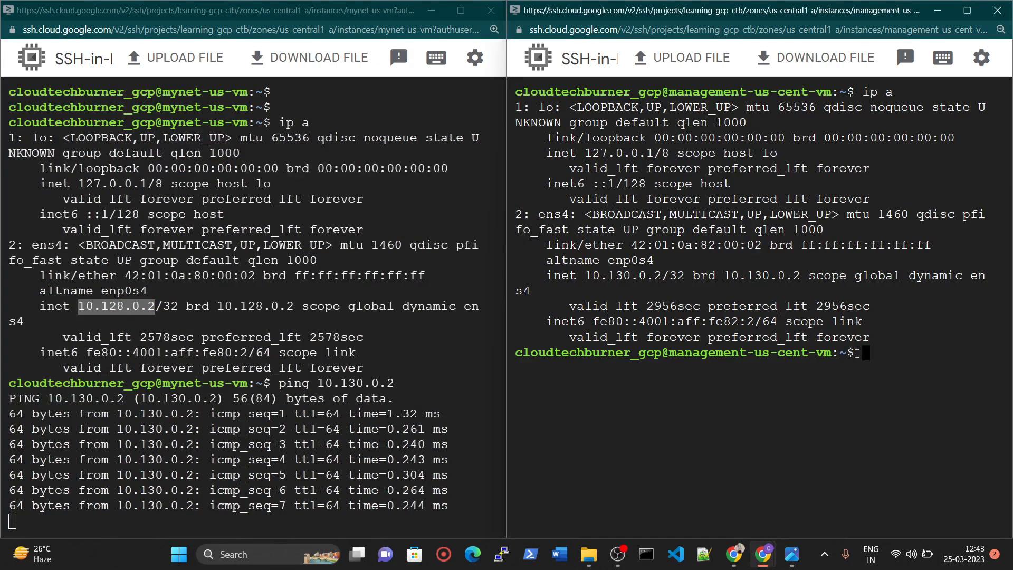
{"action": "type", "text": "ping"}
{"action": "key", "text": "ctrl+v"}
{"action": "key", "text": "Return"}
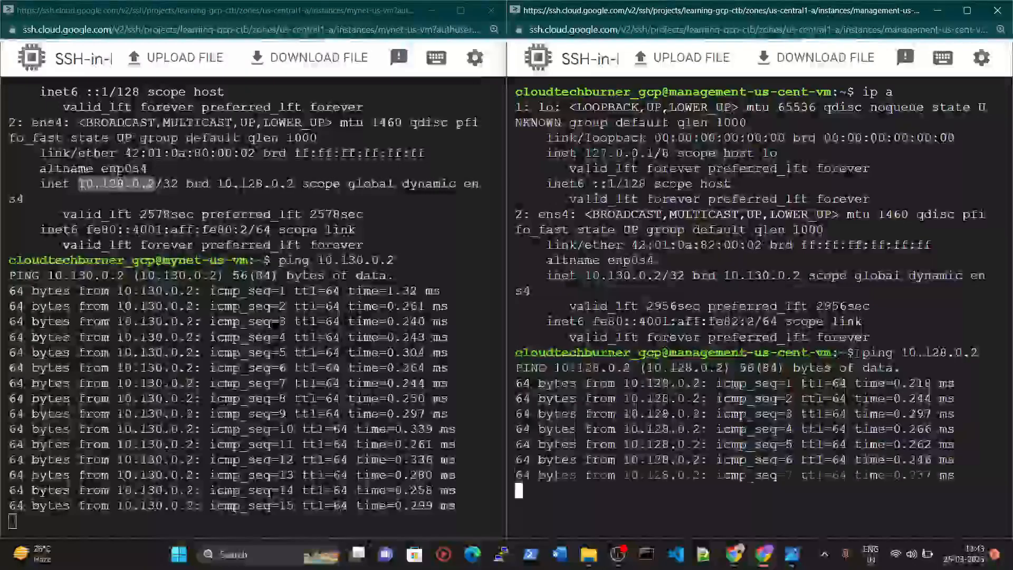
Stop the running pings on both VMs, close both SSH windows and maximize the Google Cloud console window.
{"action": "key", "text": "ctrl+c"}
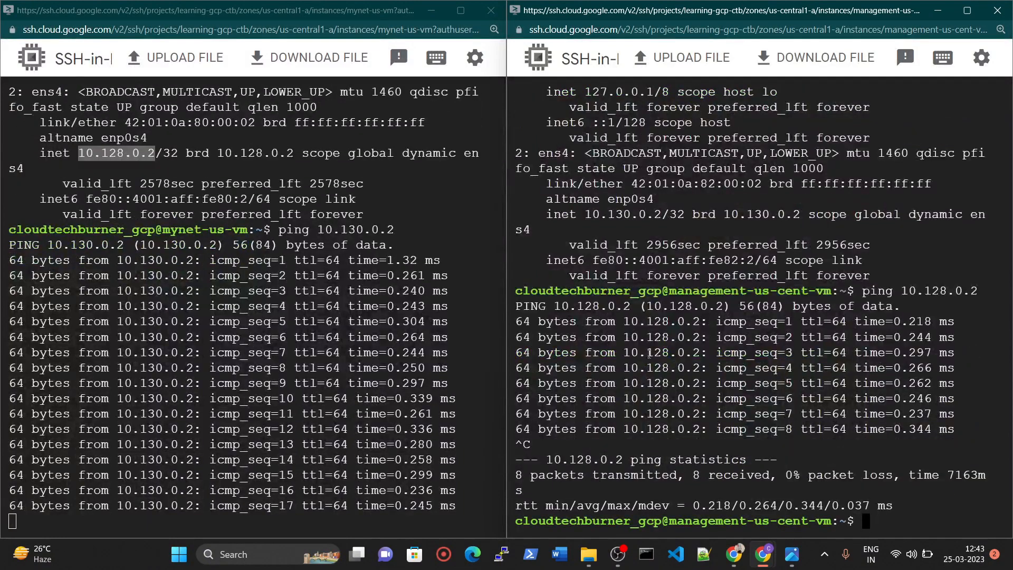
{"action": "left_click", "coordinate": [330, 527]}
{"action": "key", "text": "ctrl+c"}
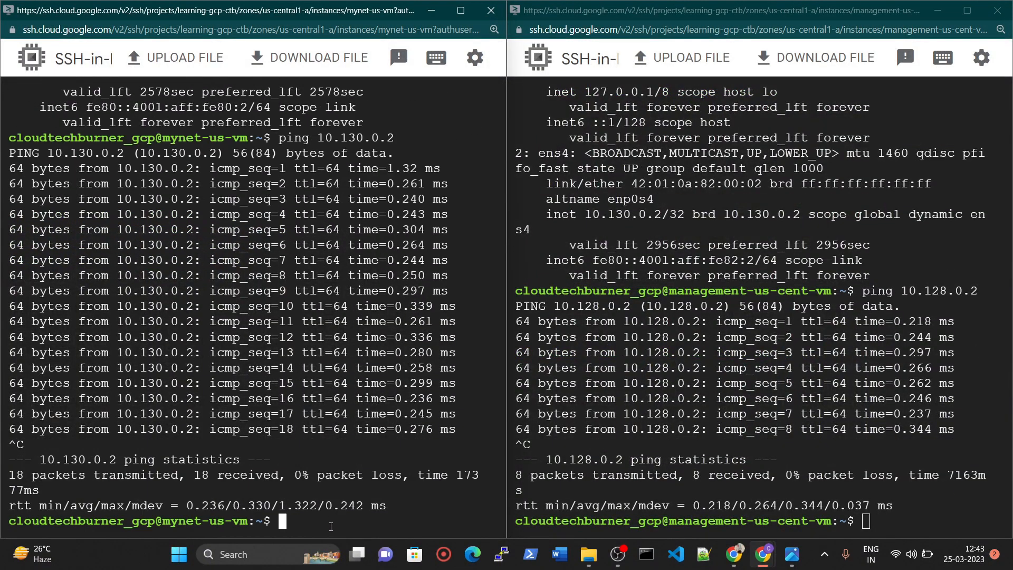
{"action": "left_click", "coordinate": [491, 10]}
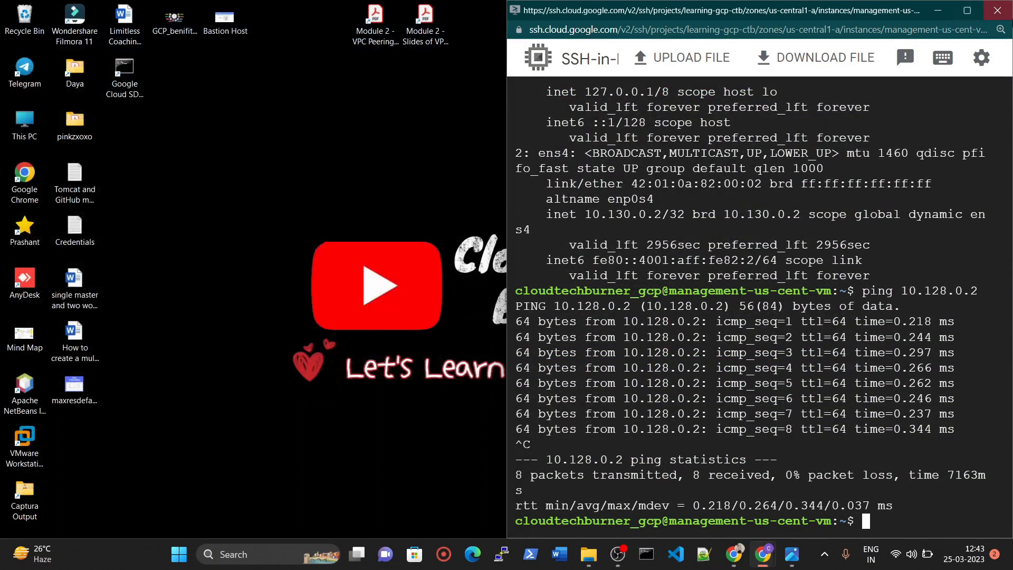
{"action": "left_click", "coordinate": [997, 11]}
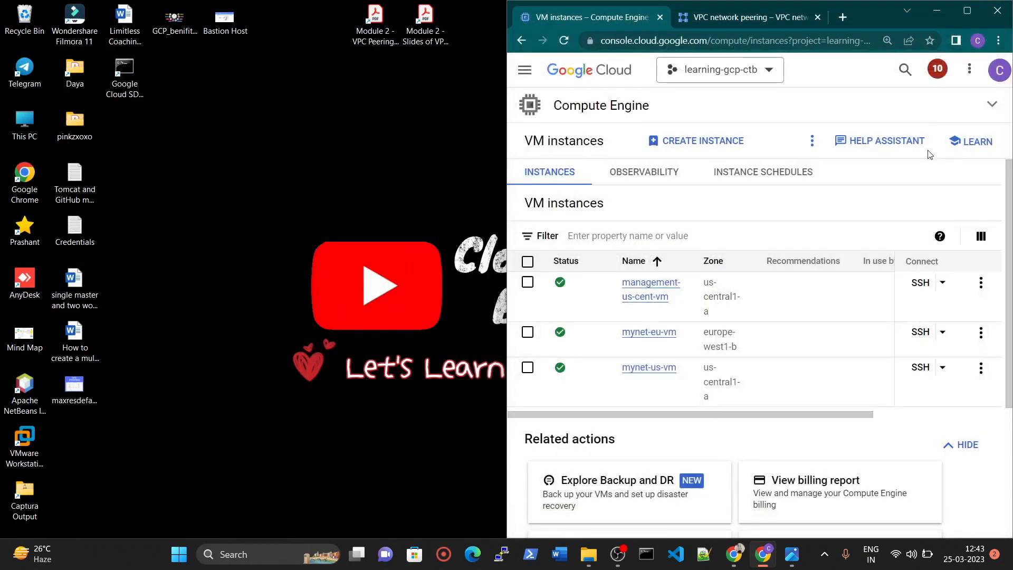
{"action": "left_click", "coordinate": [967, 11]}
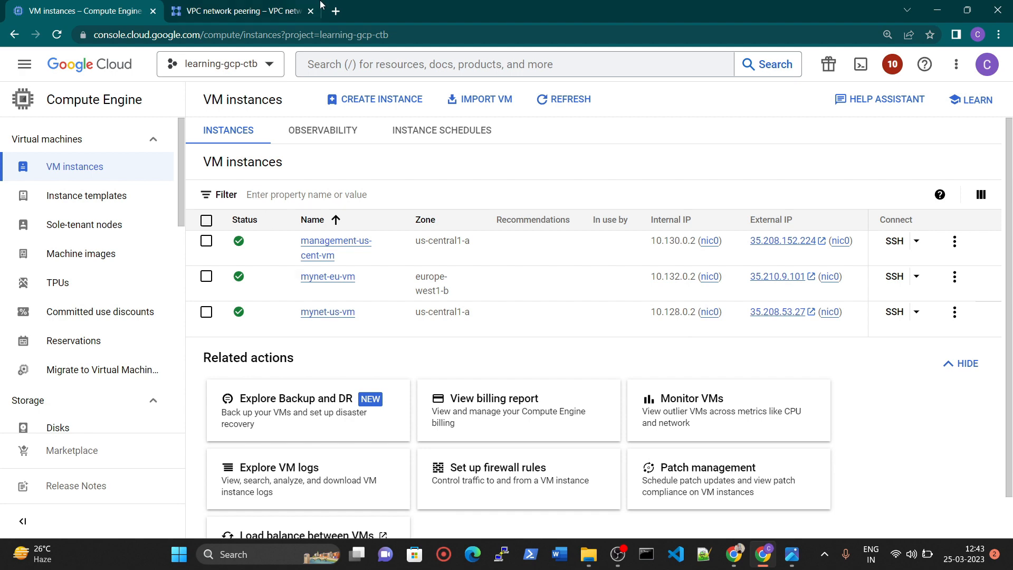
Delete both VPC peering connections, management-2-mynetwork and mynetwork-2-management.
{"action": "left_click", "coordinate": [240, 11]}
{"action": "left_click", "coordinate": [207, 159]}
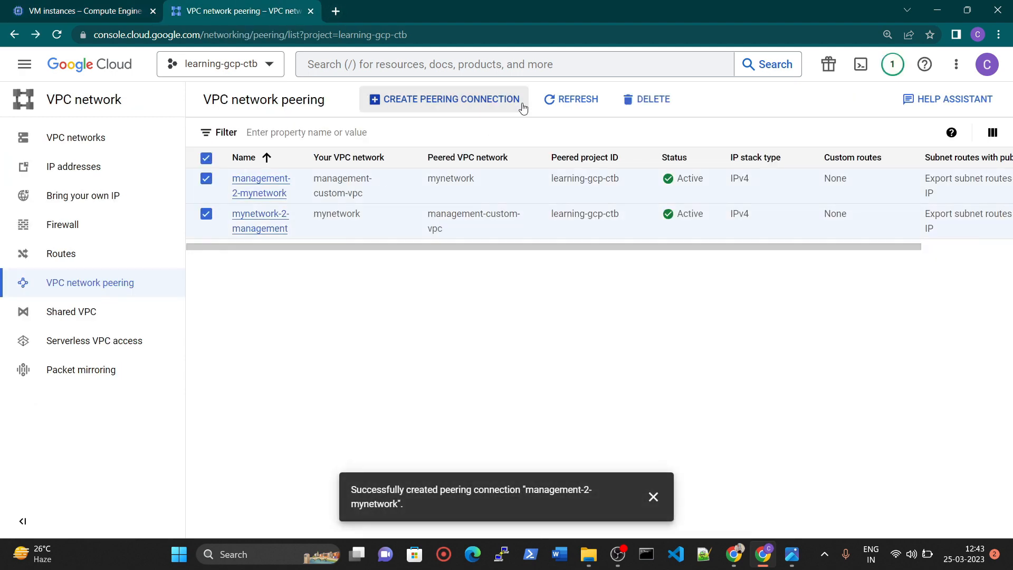
{"action": "left_click", "coordinate": [647, 100]}
{"action": "left_click", "coordinate": [598, 345]}
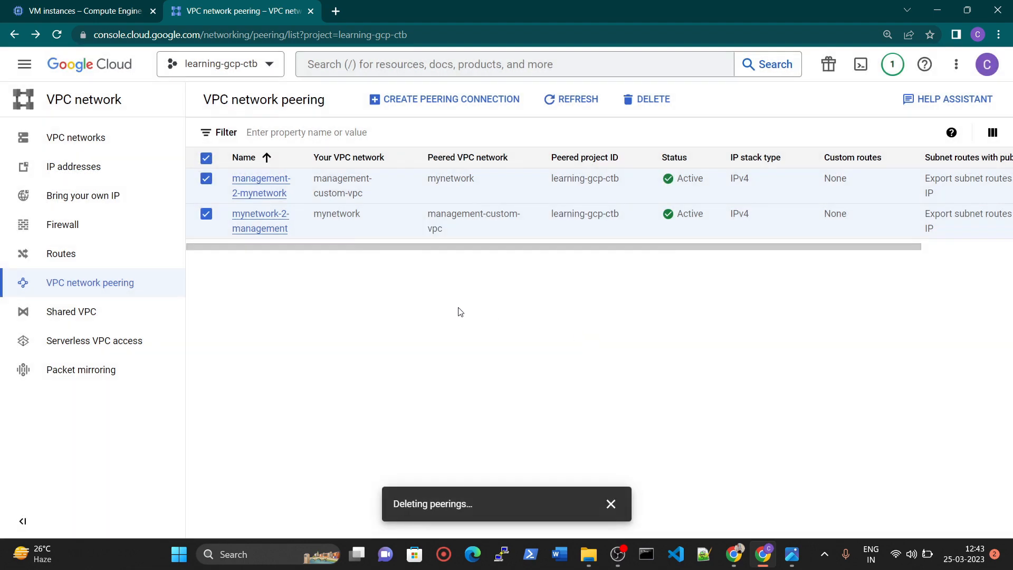
{"action": "left_click", "coordinate": [95, 13]}
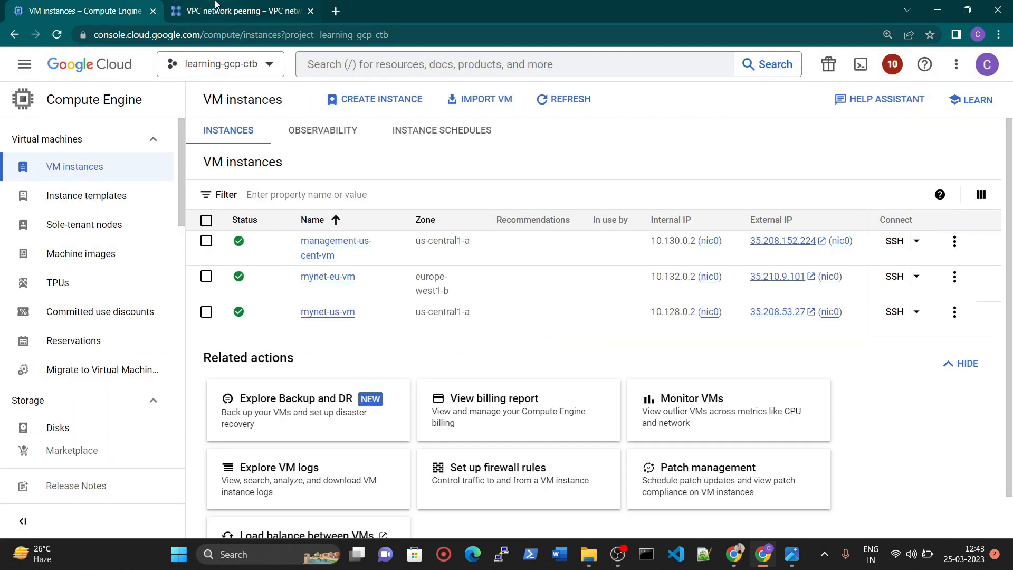
{"action": "left_click", "coordinate": [215, 7]}
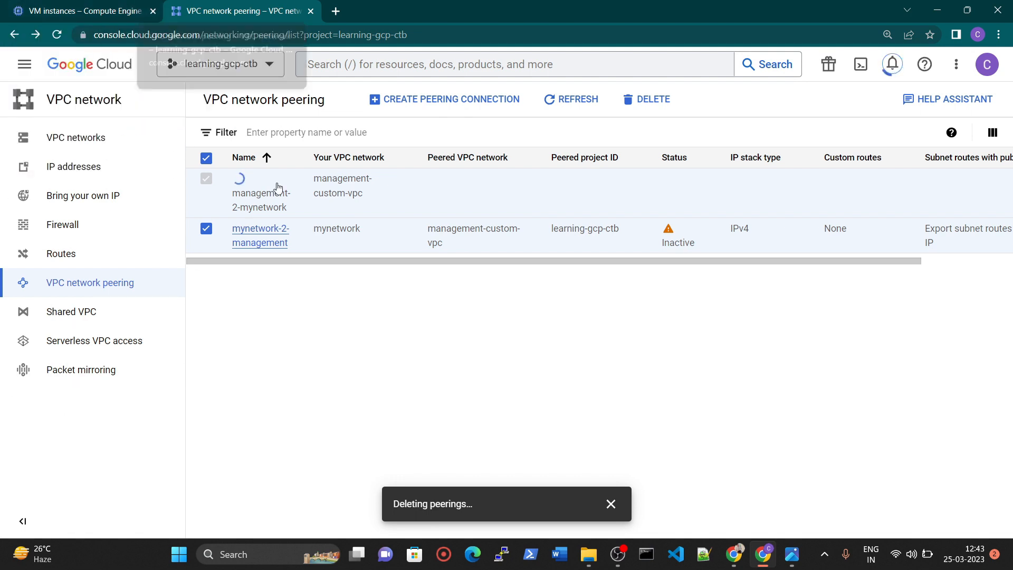
Try to delete the management-custom-vpc network from its details page and return to the VPC networks list.
{"action": "left_click", "coordinate": [79, 138]}
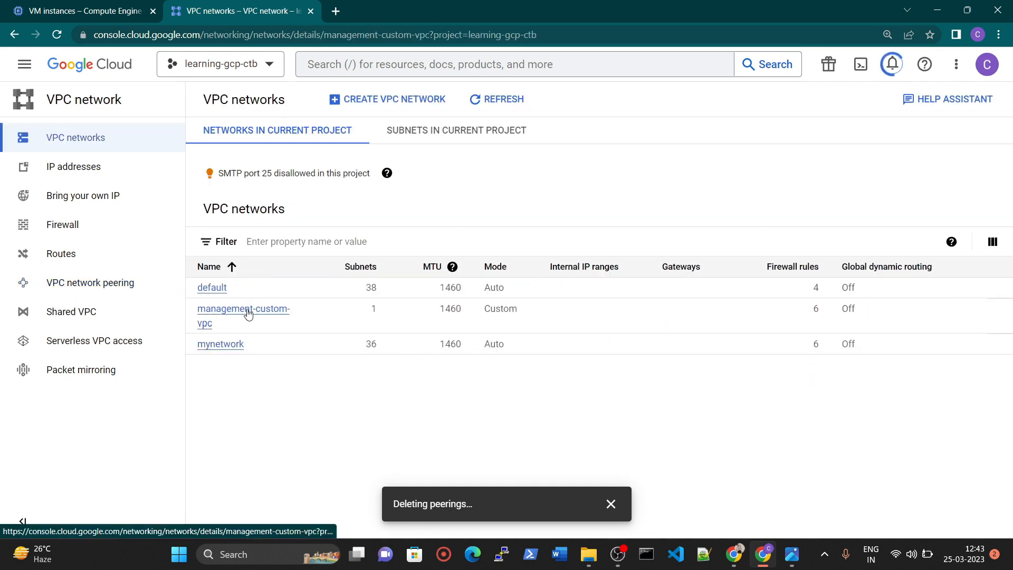
{"action": "left_click", "coordinate": [246, 315]}
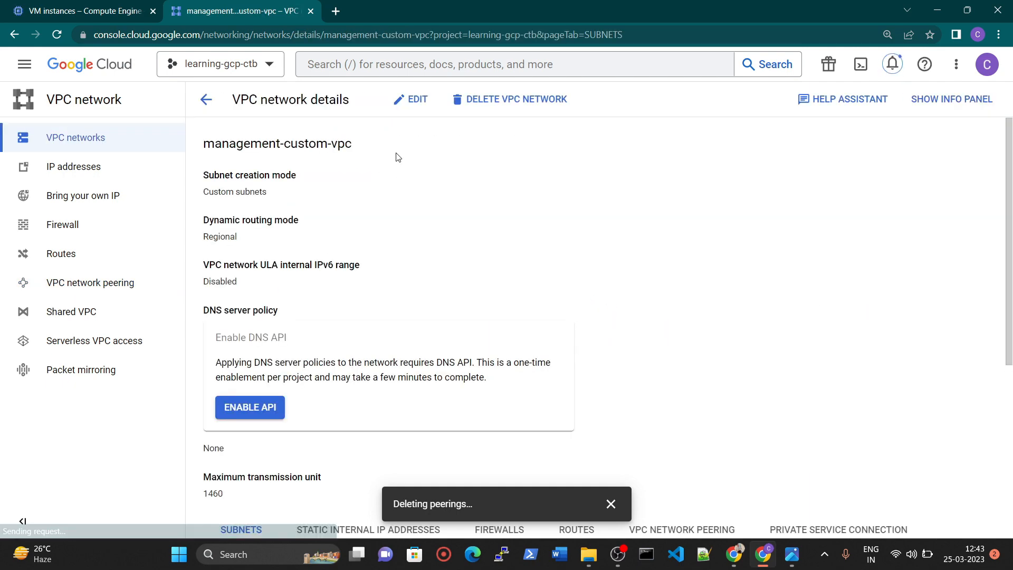
{"action": "left_click", "coordinate": [543, 99]}
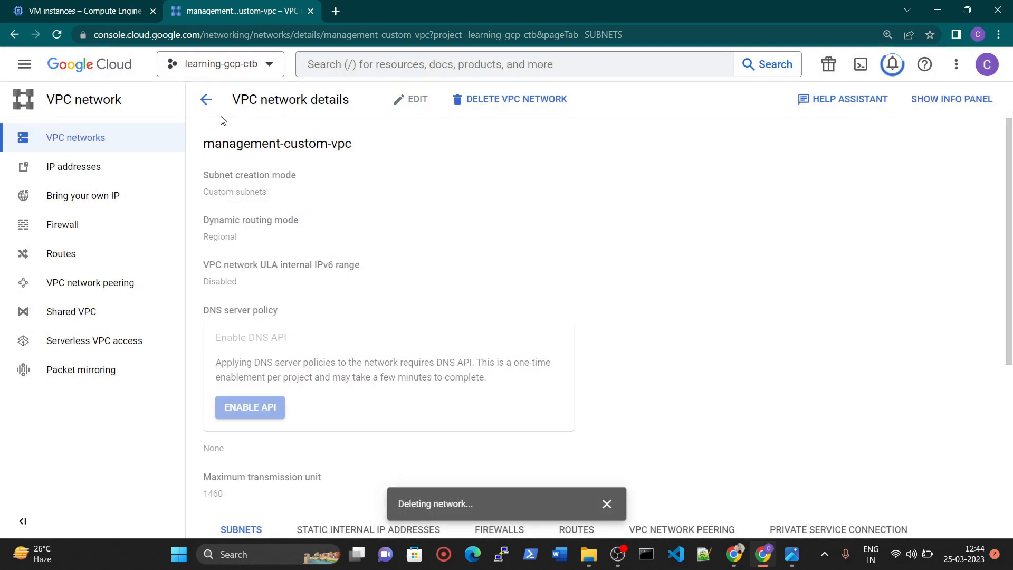
{"action": "left_click", "coordinate": [206, 99]}
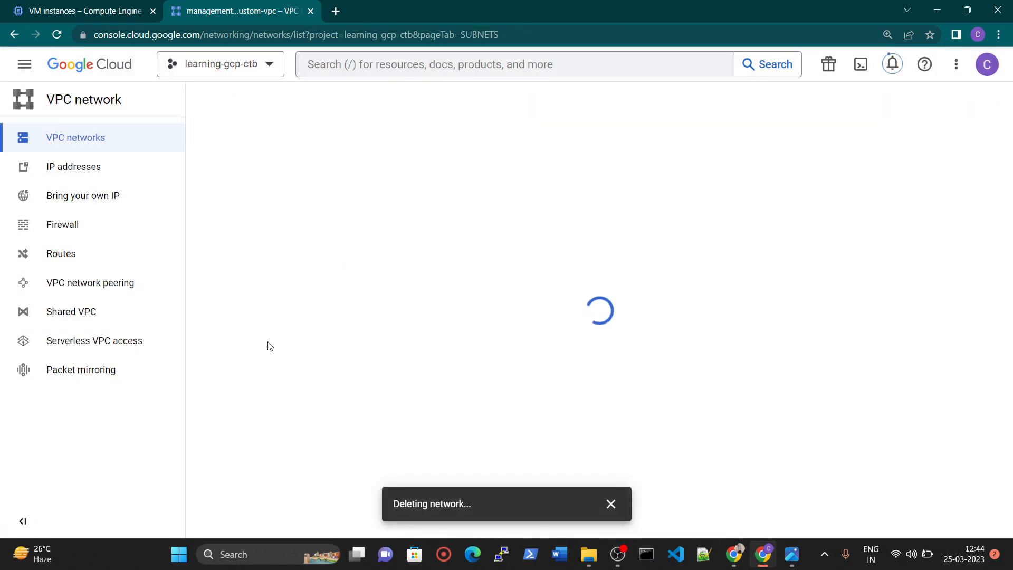
Delete all three VM instances: management-us-cent-vm, mynet-eu-vm and mynet-us-vm.
{"action": "left_click", "coordinate": [224, 345]}
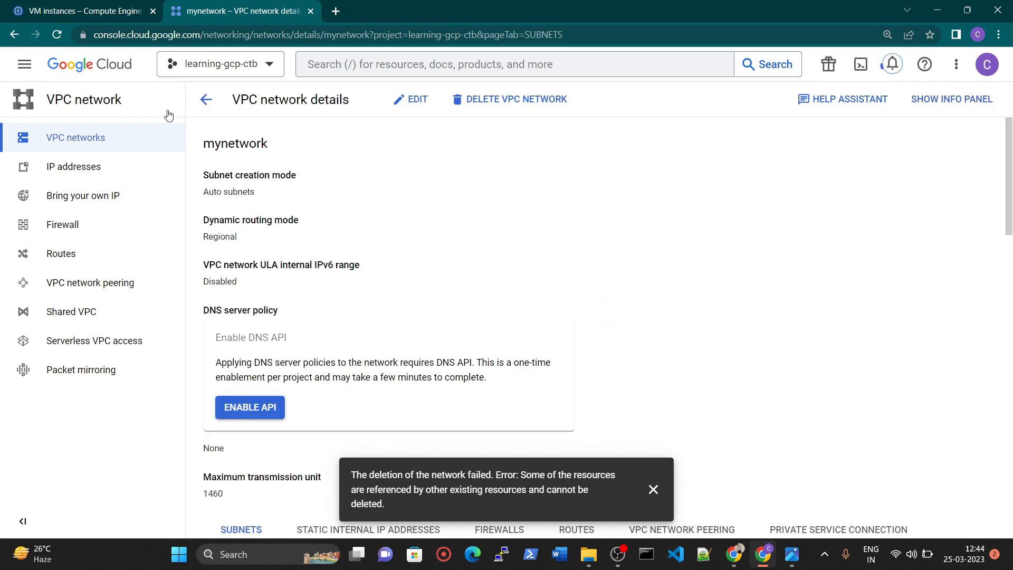
{"action": "left_click", "coordinate": [206, 99]}
{"action": "key", "text": "ctrl+shift+Tab"}
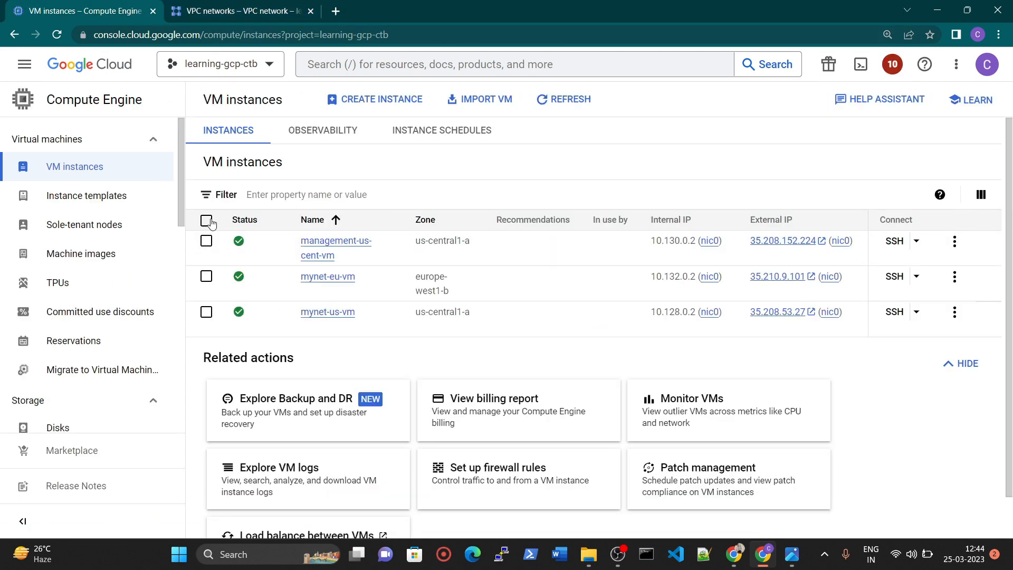
{"action": "left_click", "coordinate": [206, 220]}
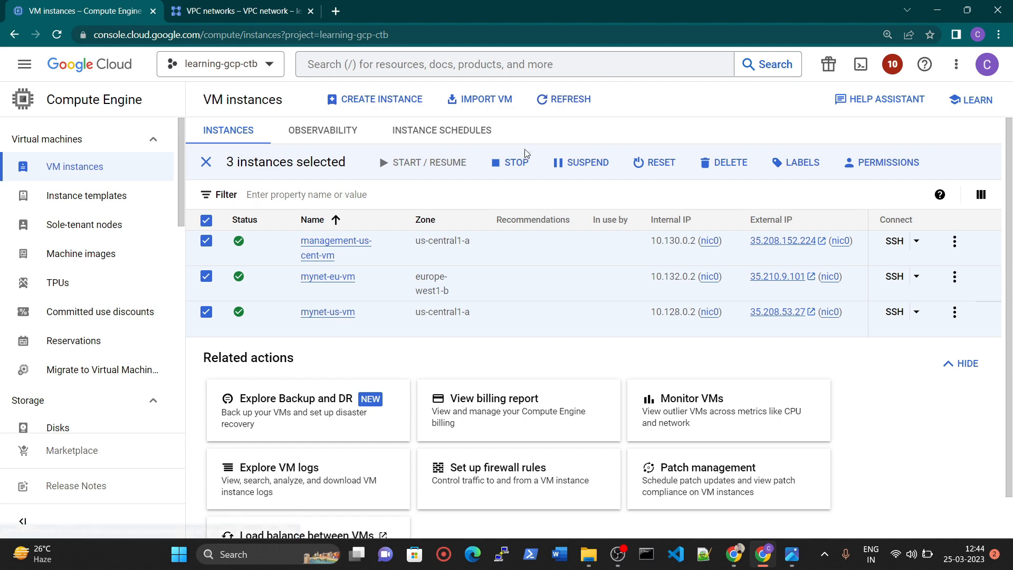
{"action": "left_click", "coordinate": [726, 163]}
{"action": "left_click", "coordinate": [650, 348]}
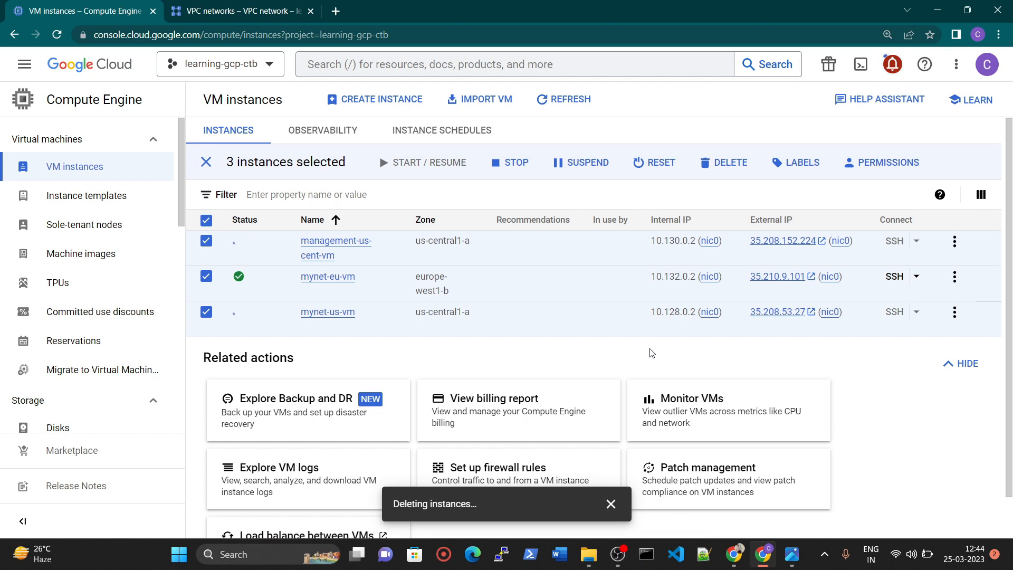
Delete the mynetwork VPC network from its details page and confirm the deletion.
{"action": "key", "text": "ctrl+Tab"}
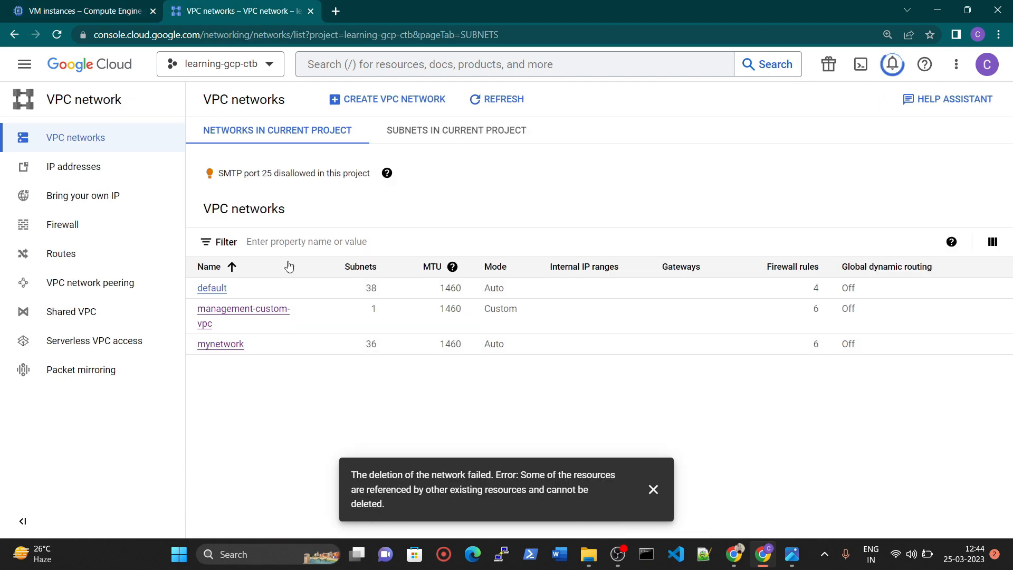
{"action": "left_click", "coordinate": [219, 349]}
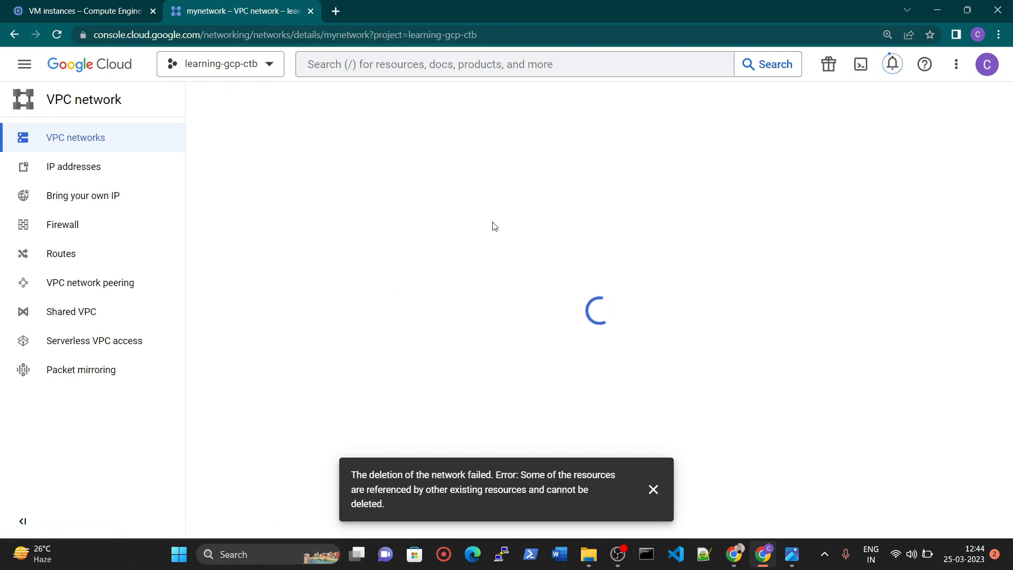
{"action": "left_click", "coordinate": [543, 99]}
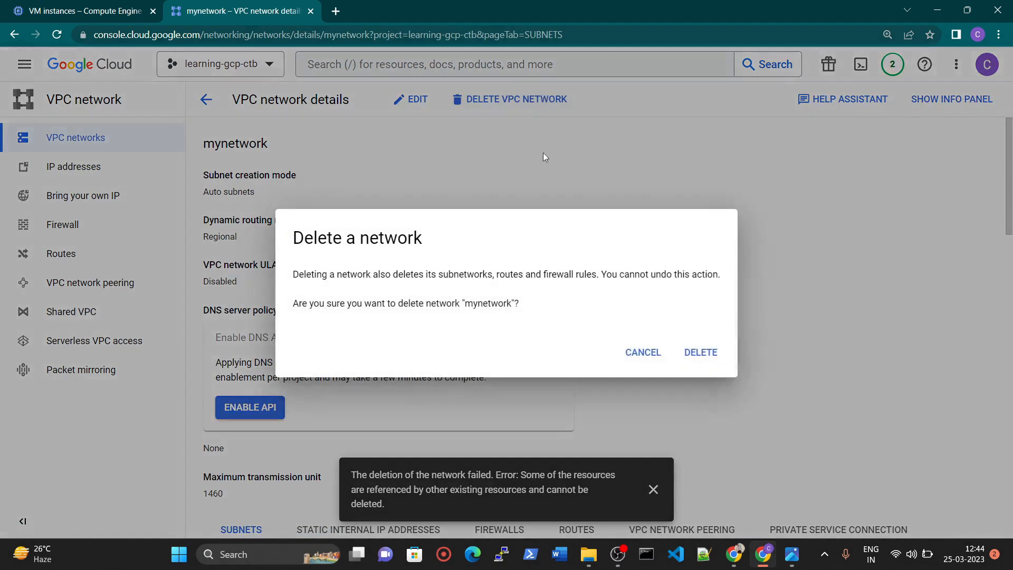
{"action": "left_click", "coordinate": [700, 352]}
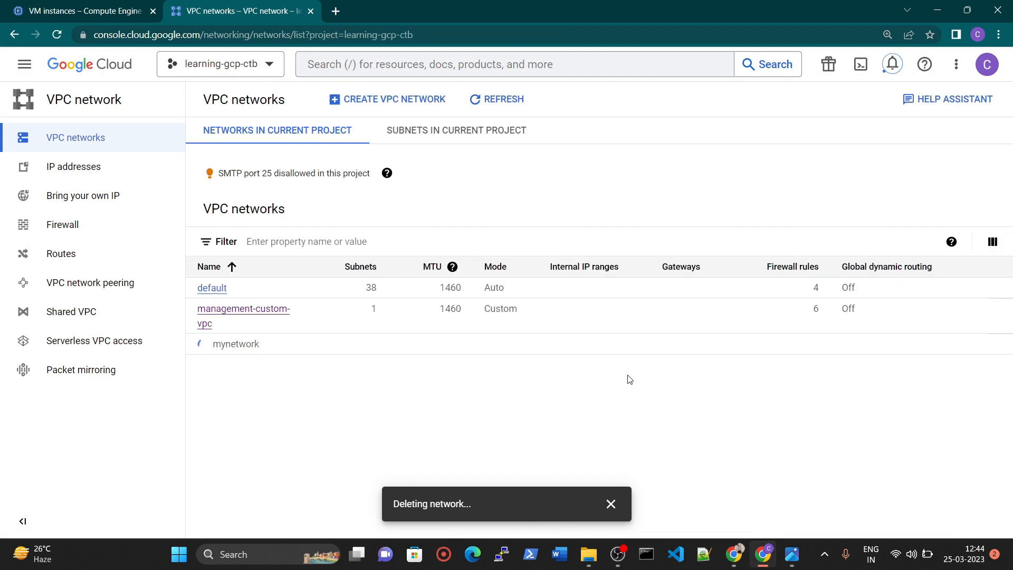
Try again to delete the management-custom-vpc network, dismiss the notification and return to the VPC networks list.
{"action": "left_click", "coordinate": [221, 308]}
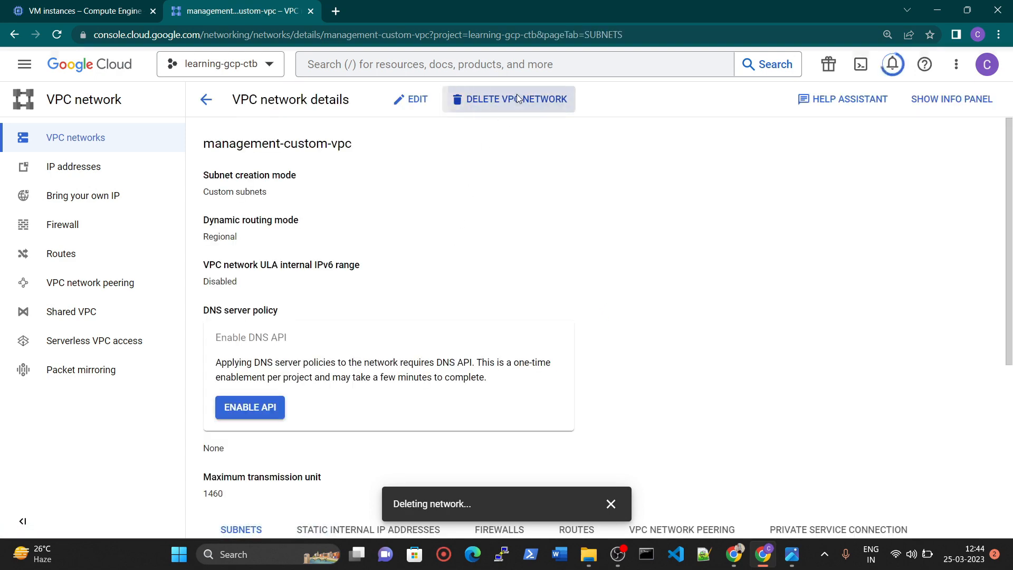
{"action": "left_click", "coordinate": [511, 99]}
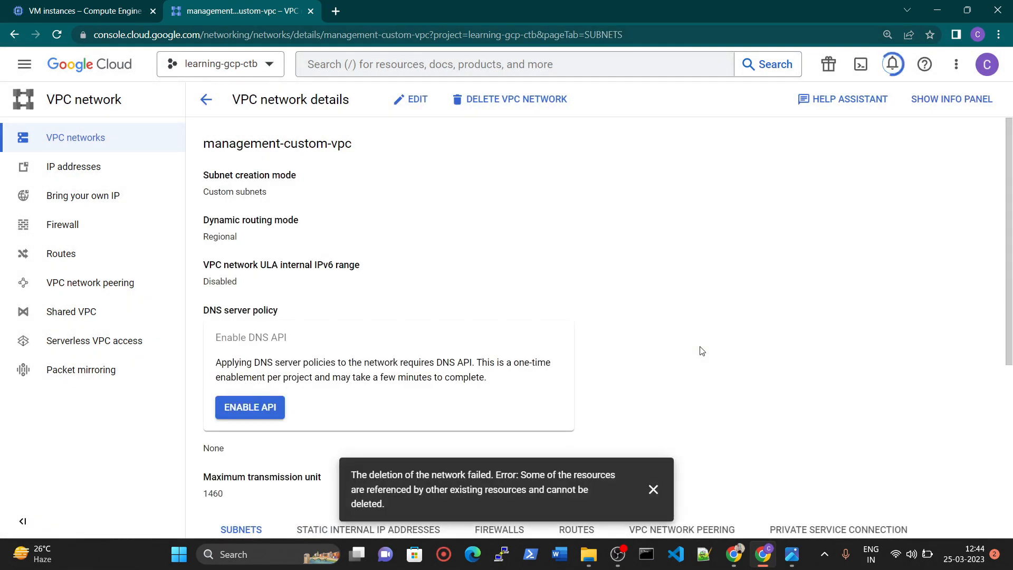
{"action": "left_click", "coordinate": [654, 490]}
{"action": "left_click", "coordinate": [207, 99]}
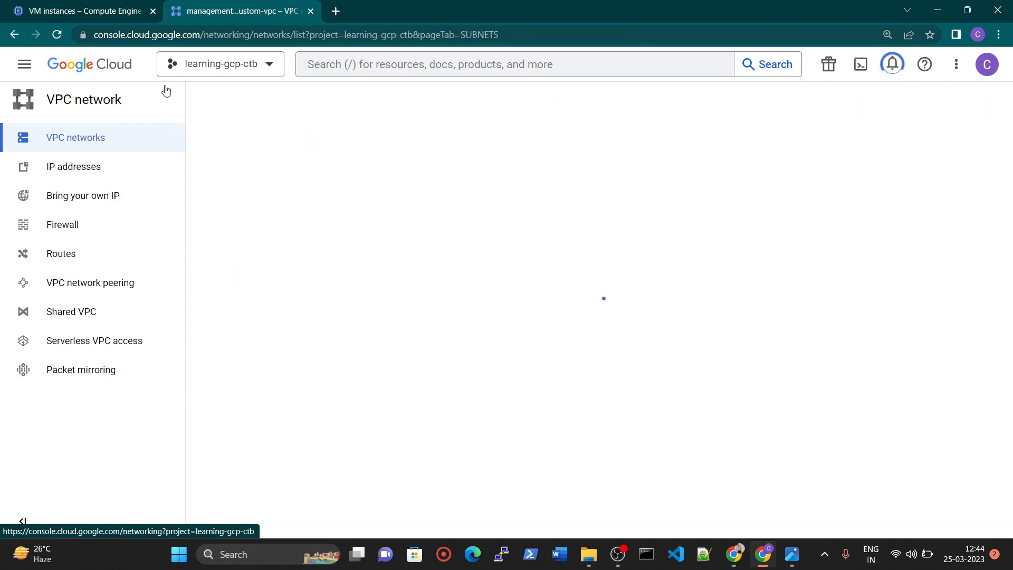
Refresh the VM instances list to check the deletion progress, and return to the VPC networks page.
{"action": "left_click", "coordinate": [103, 7]}
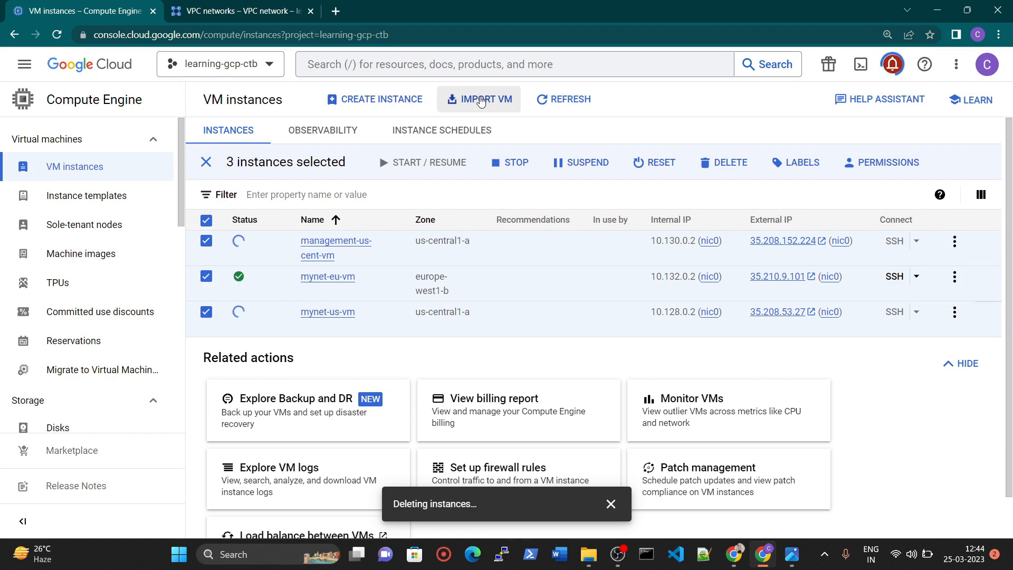
{"action": "left_click", "coordinate": [566, 105]}
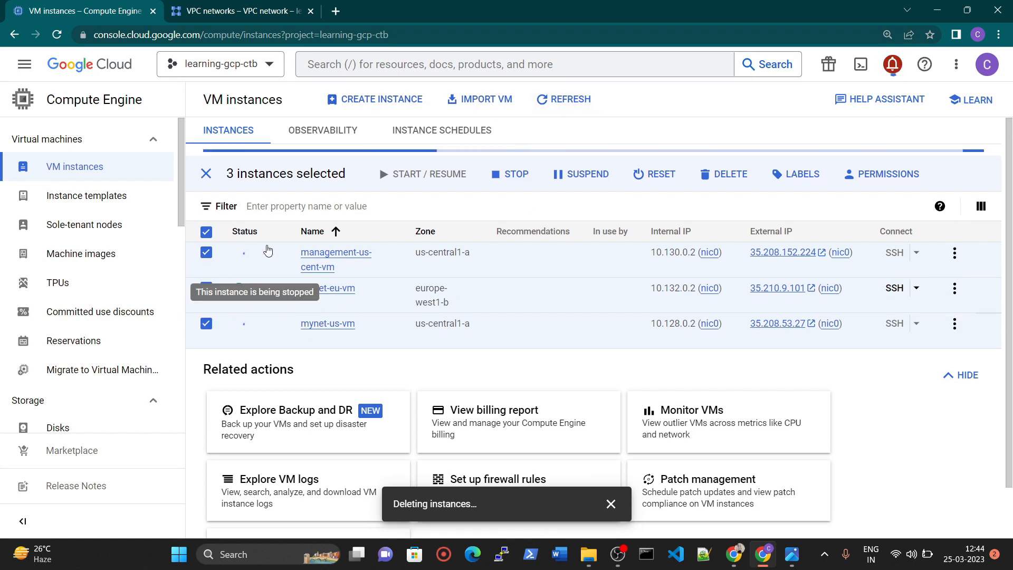
{"action": "left_click", "coordinate": [284, 11]}
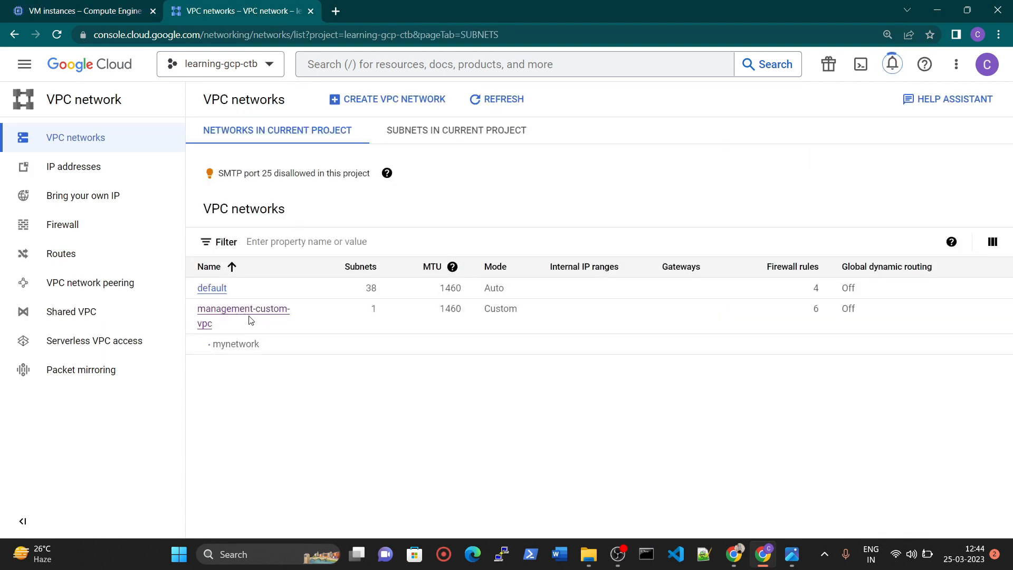
Try to delete the remaining VPC peering connection, mynetwork-2-management.
{"action": "left_click", "coordinate": [117, 282]}
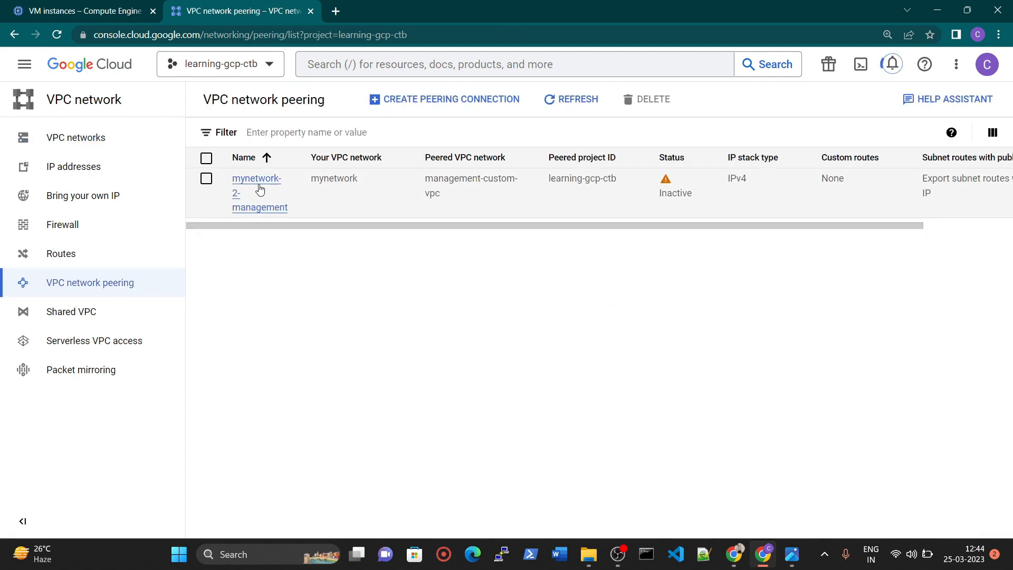
{"action": "left_click", "coordinate": [206, 178]}
{"action": "left_click", "coordinate": [649, 100]}
{"action": "left_click", "coordinate": [662, 343]}
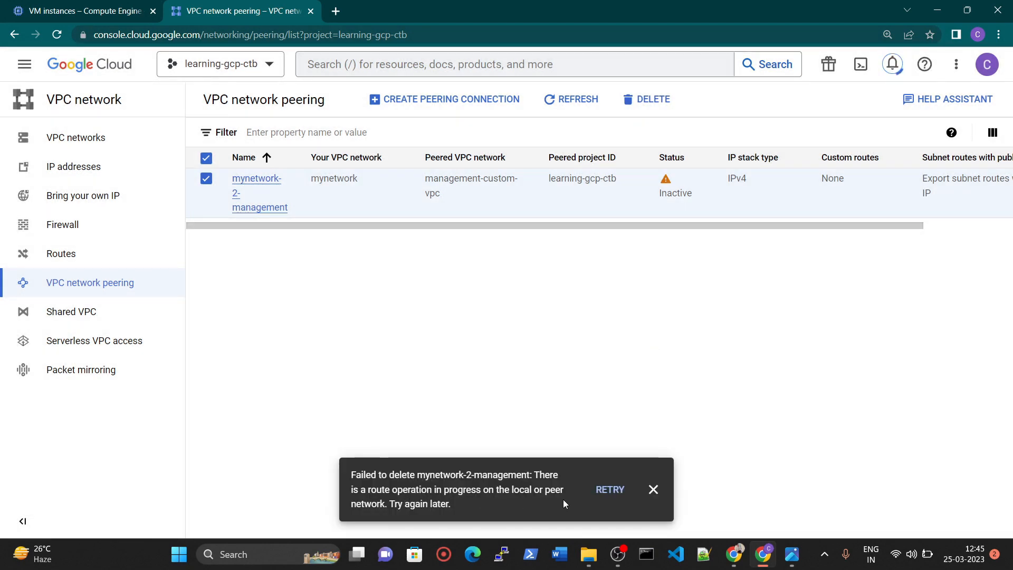
Return to the VM instances list and check the status of the three instances being deleted.
{"action": "left_click", "coordinate": [766, 563]}
{"action": "left_click", "coordinate": [766, 563]}
{"action": "left_click", "coordinate": [136, 6]}
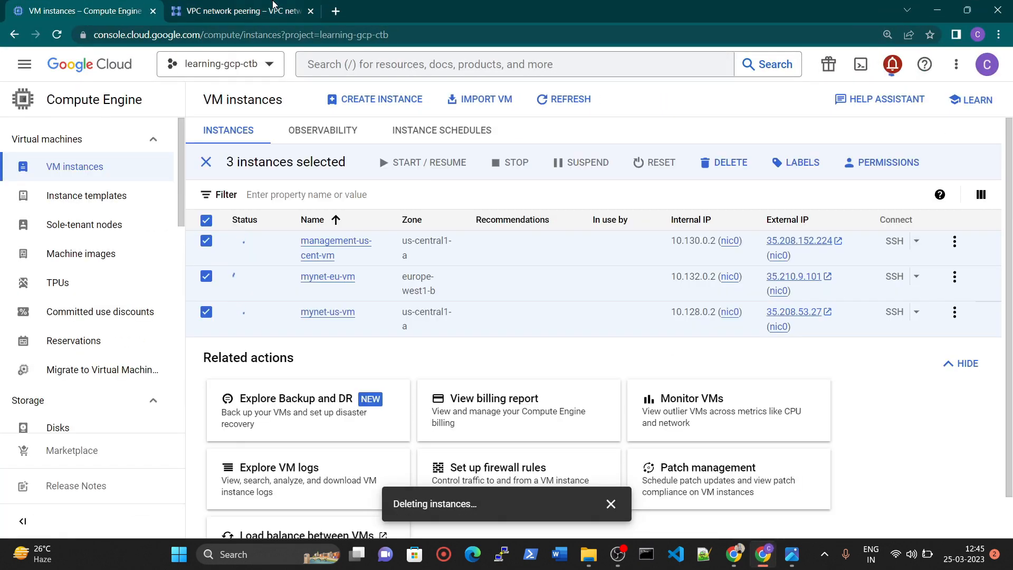